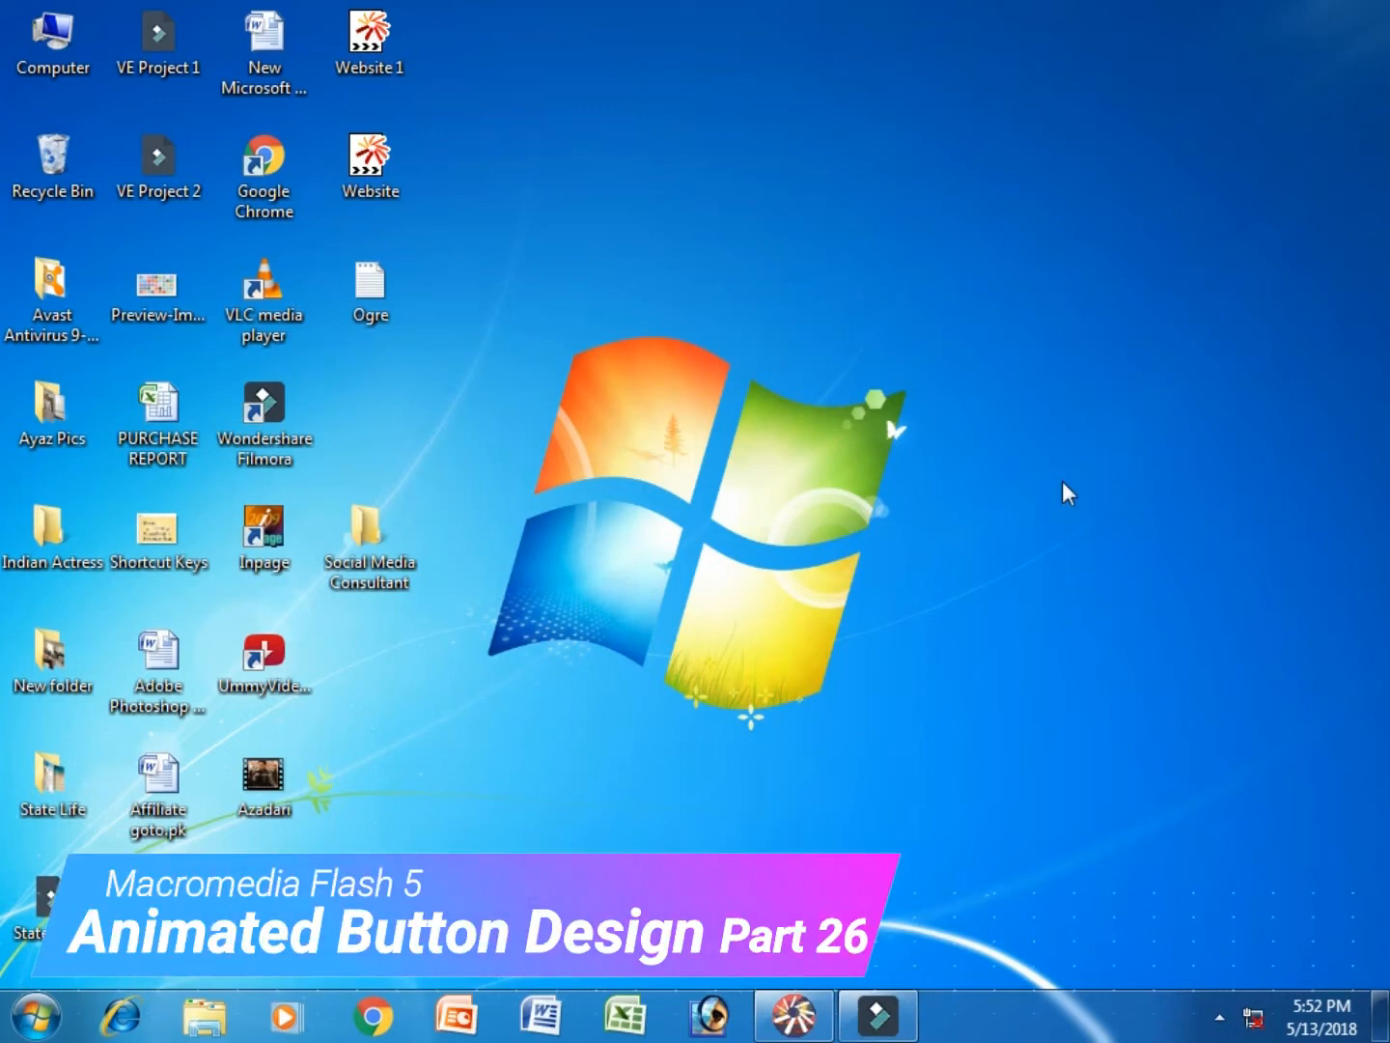
- Switch to Flash 5 and open the Buttons common library
click(780, 1030)
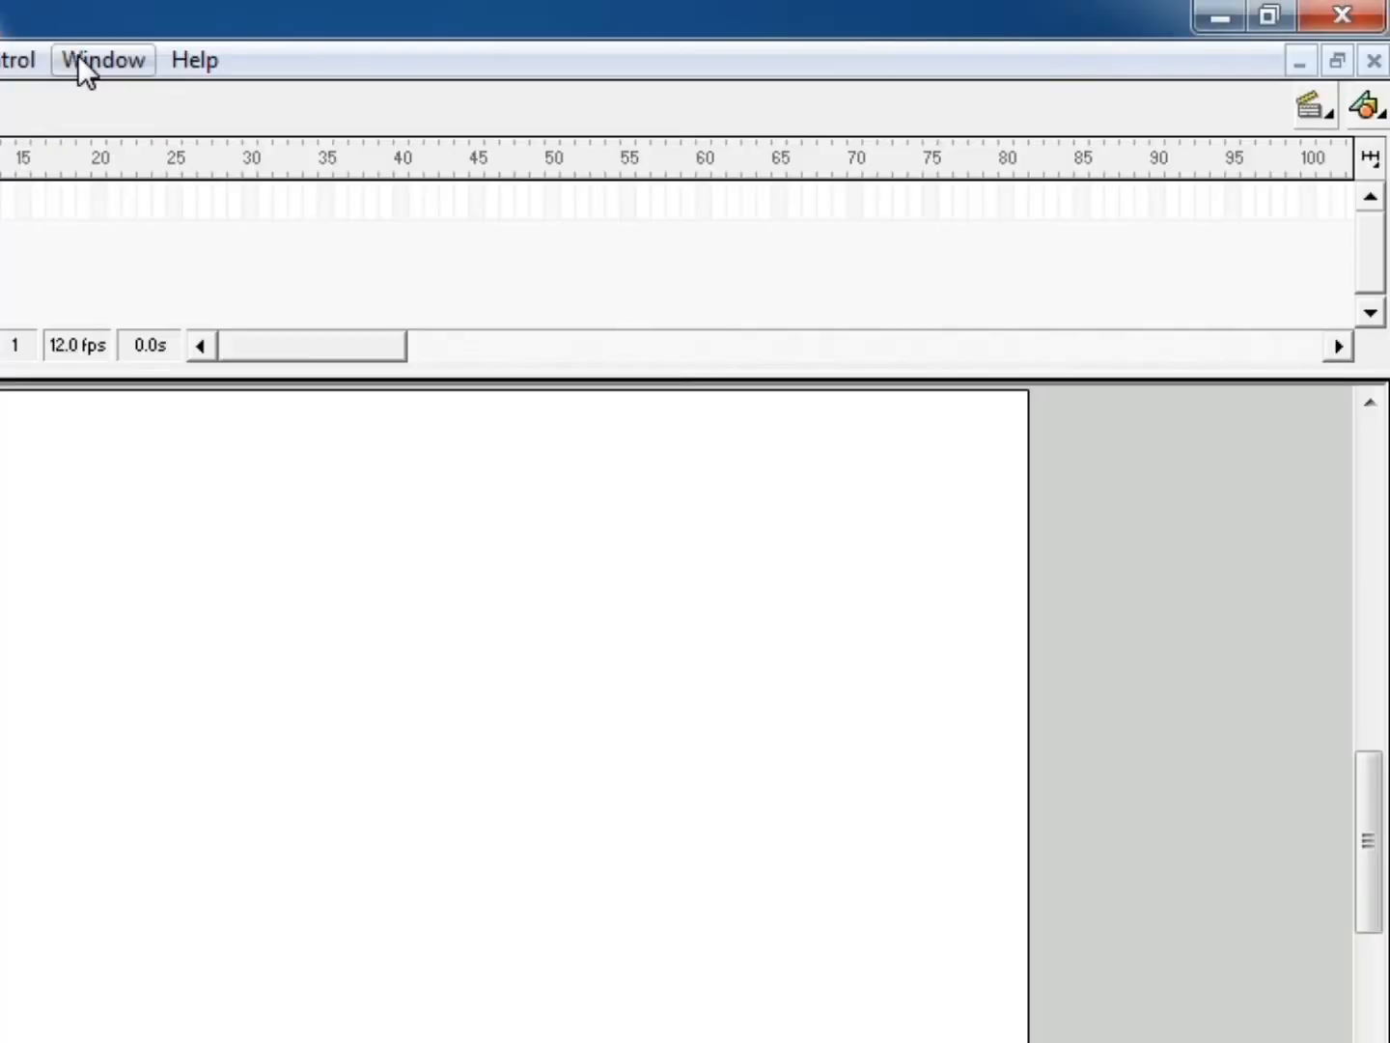
click(445, 40)
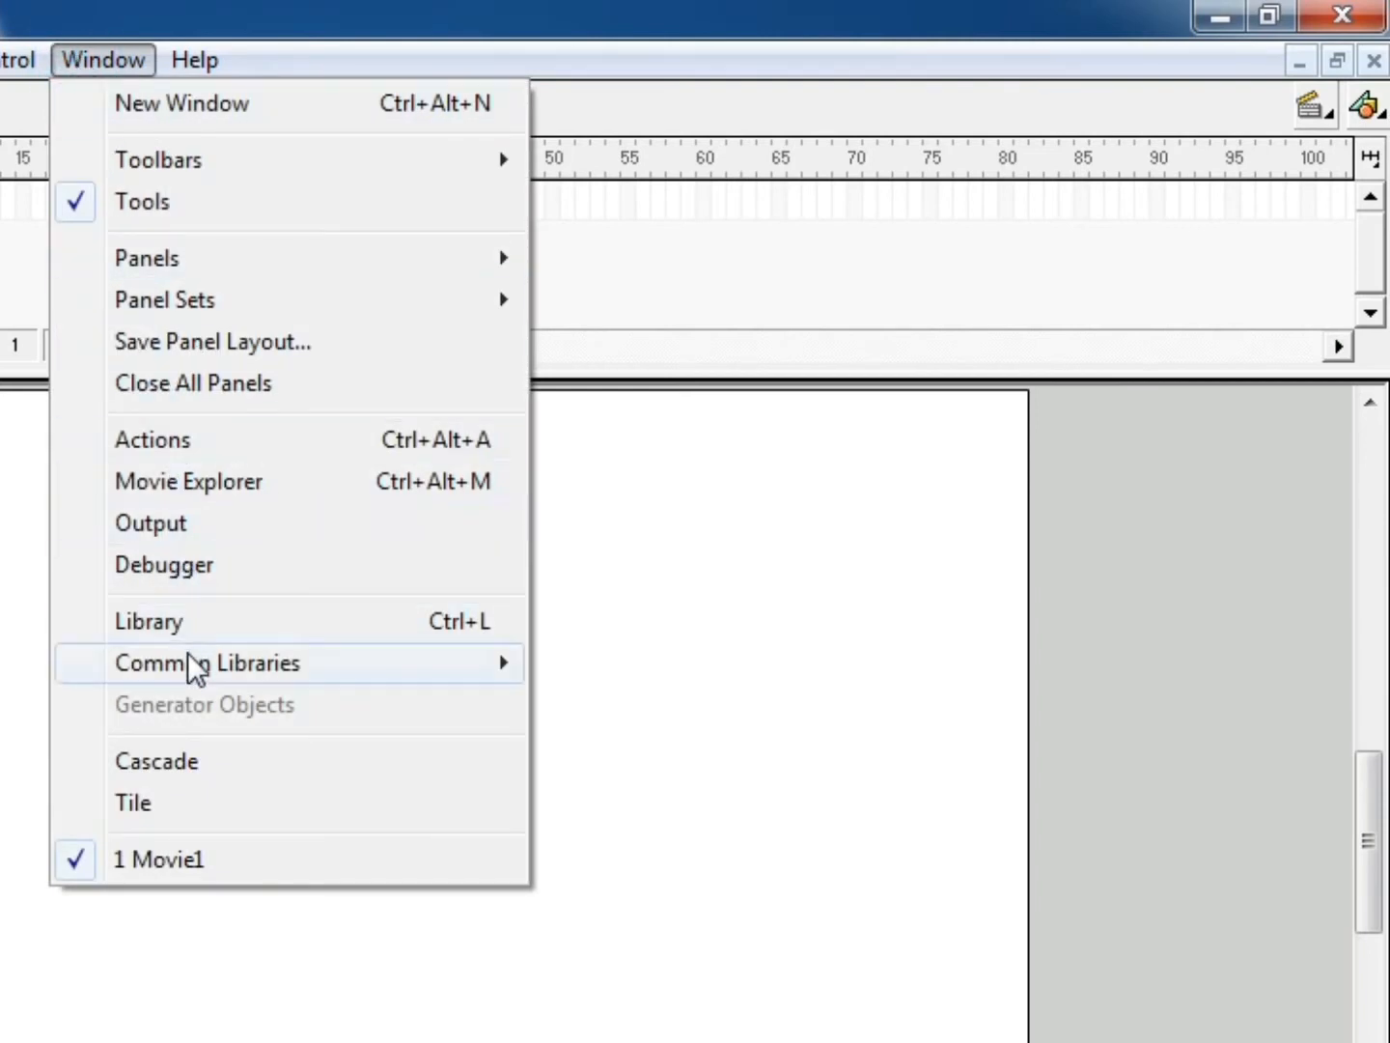
mouse_move(229, 660)
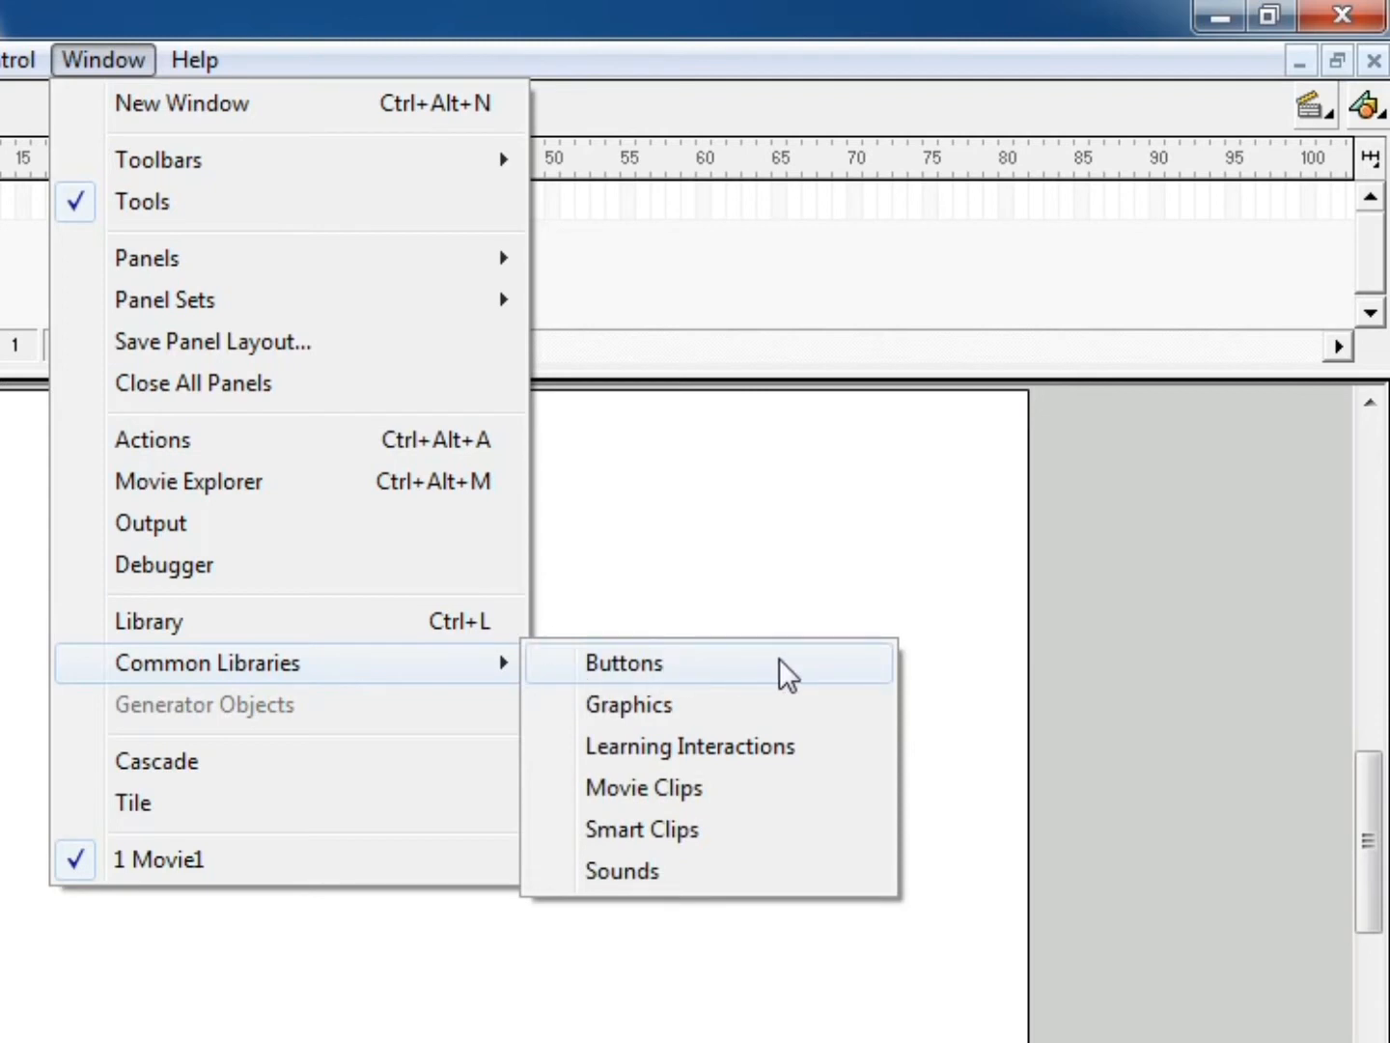
click(681, 656)
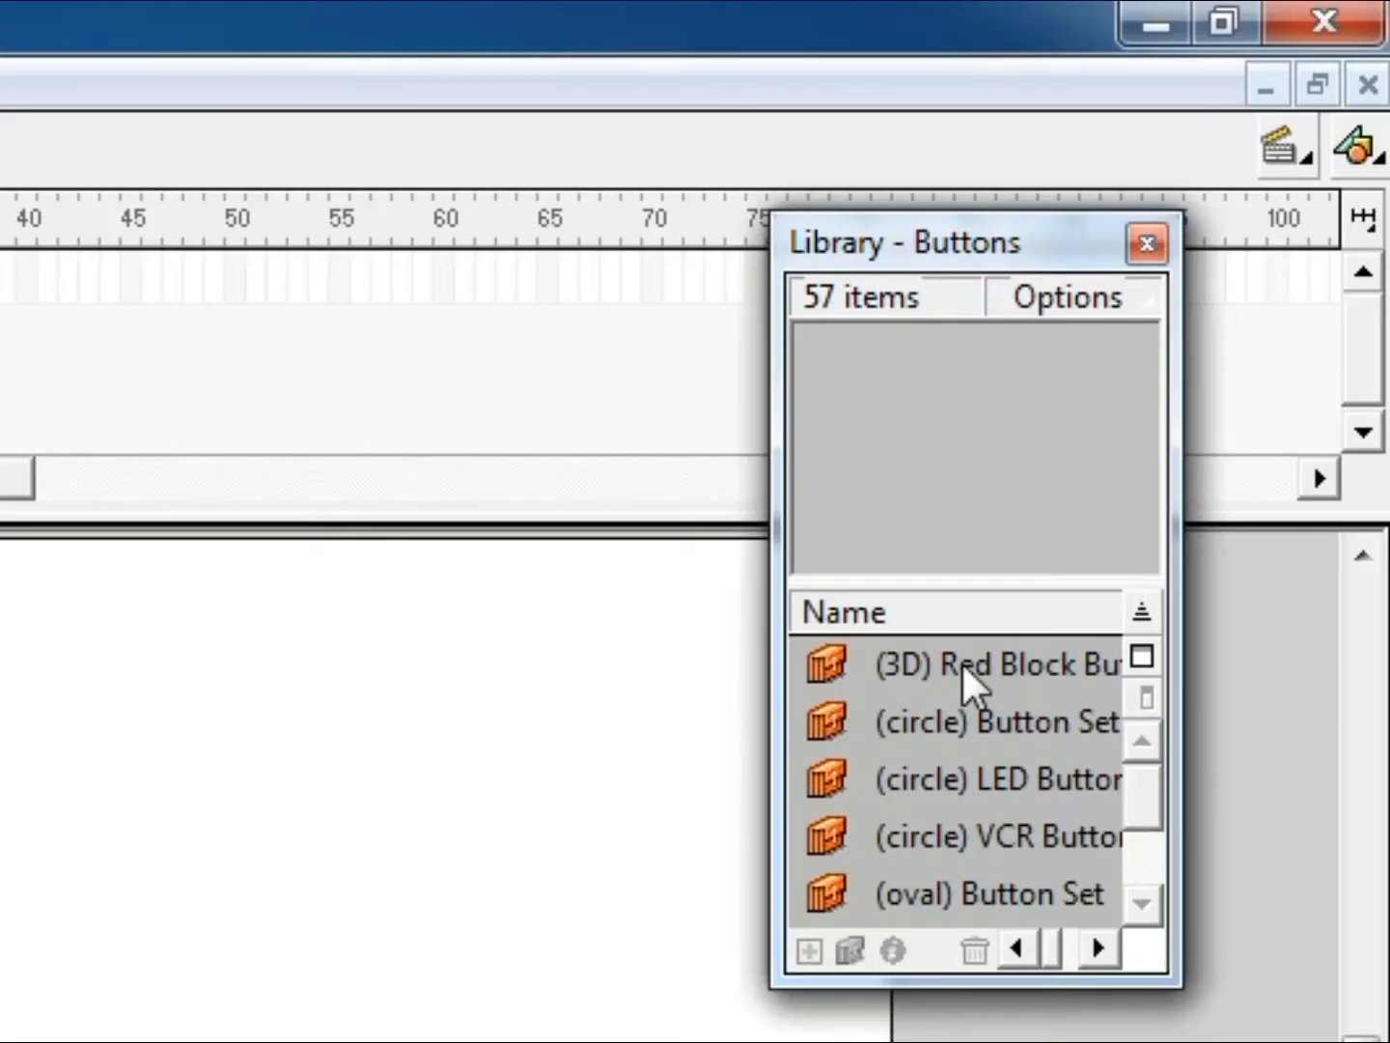
- Place the back and forward Red Block buttons from the (3D) Red Block set side by side near the stage's upper edge
click(980, 664)
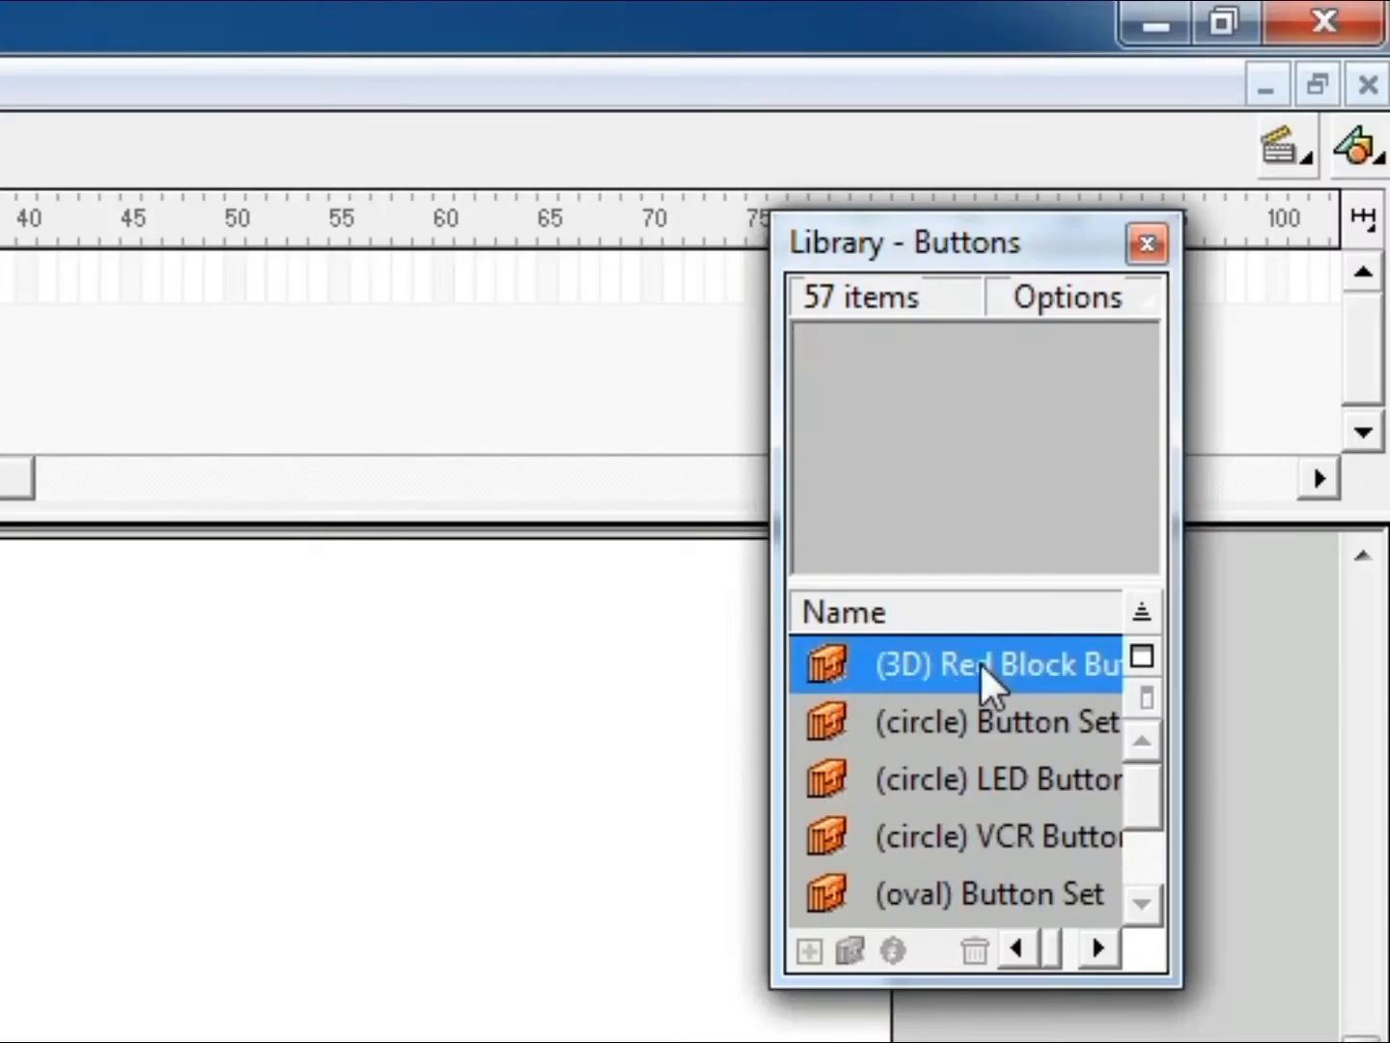
double_click(816, 666)
click(1017, 738)
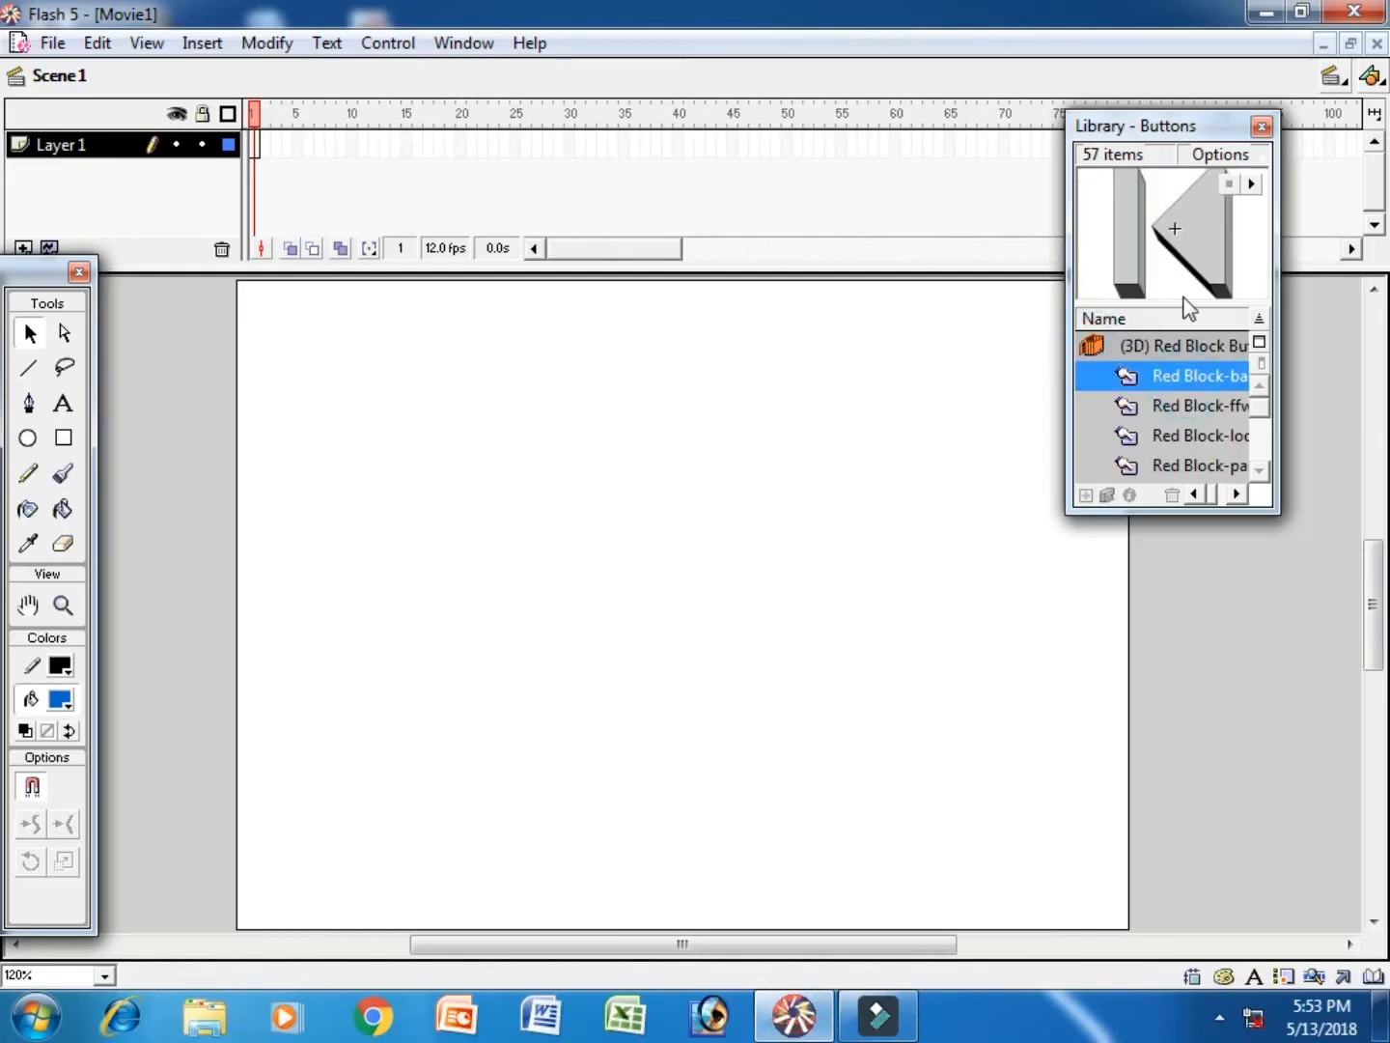
drag(1203, 271, 516, 353)
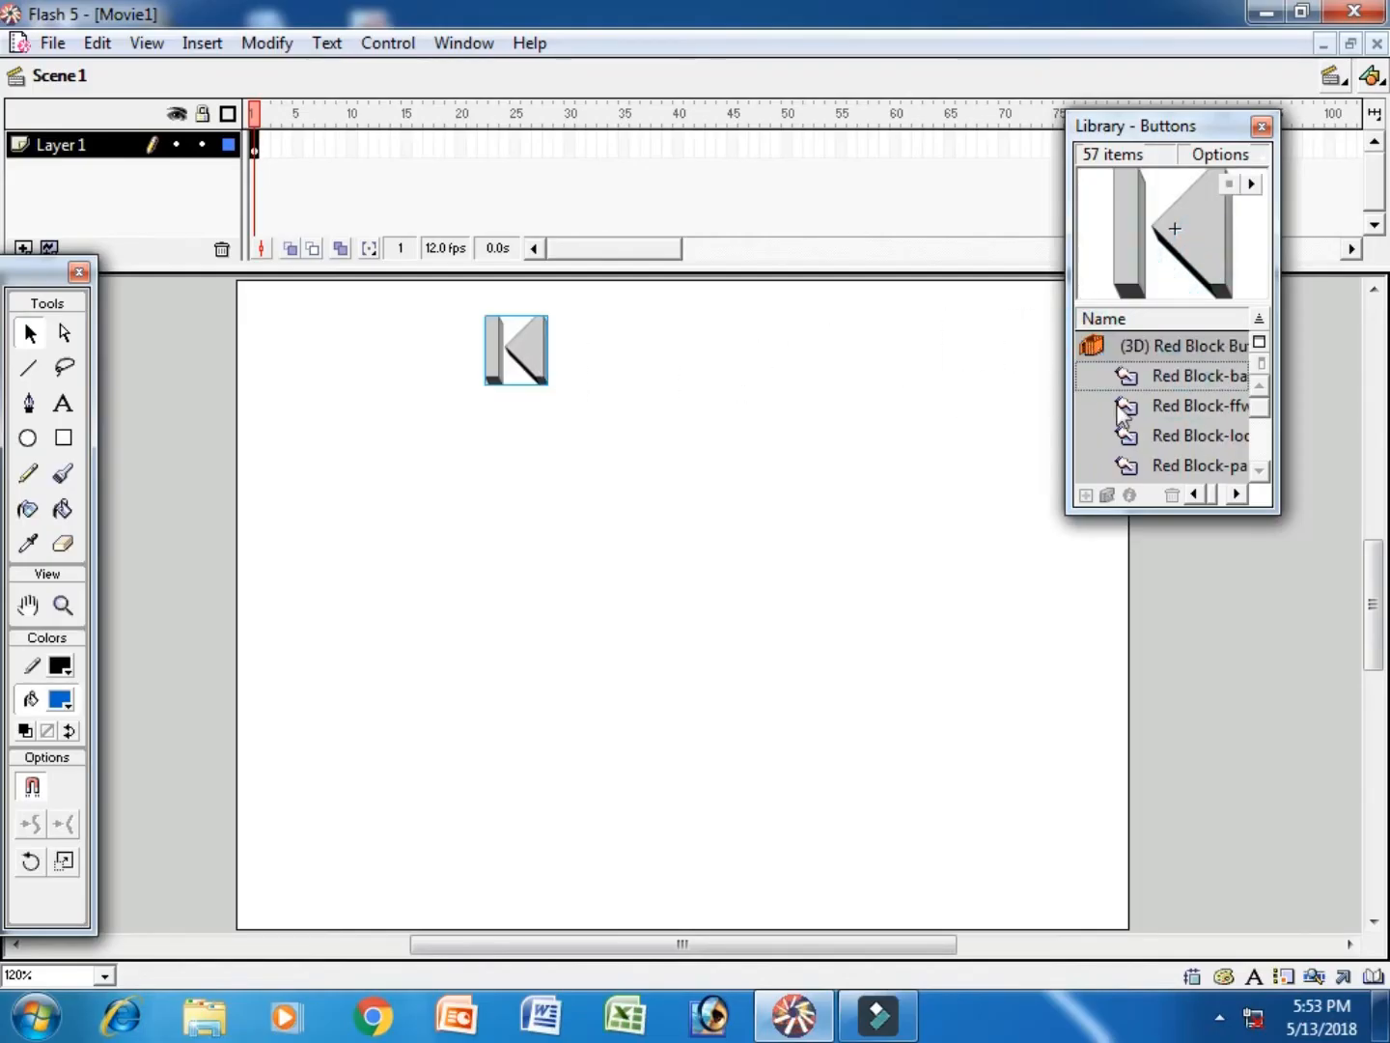
click(1110, 405)
drag(1171, 290, 418, 365)
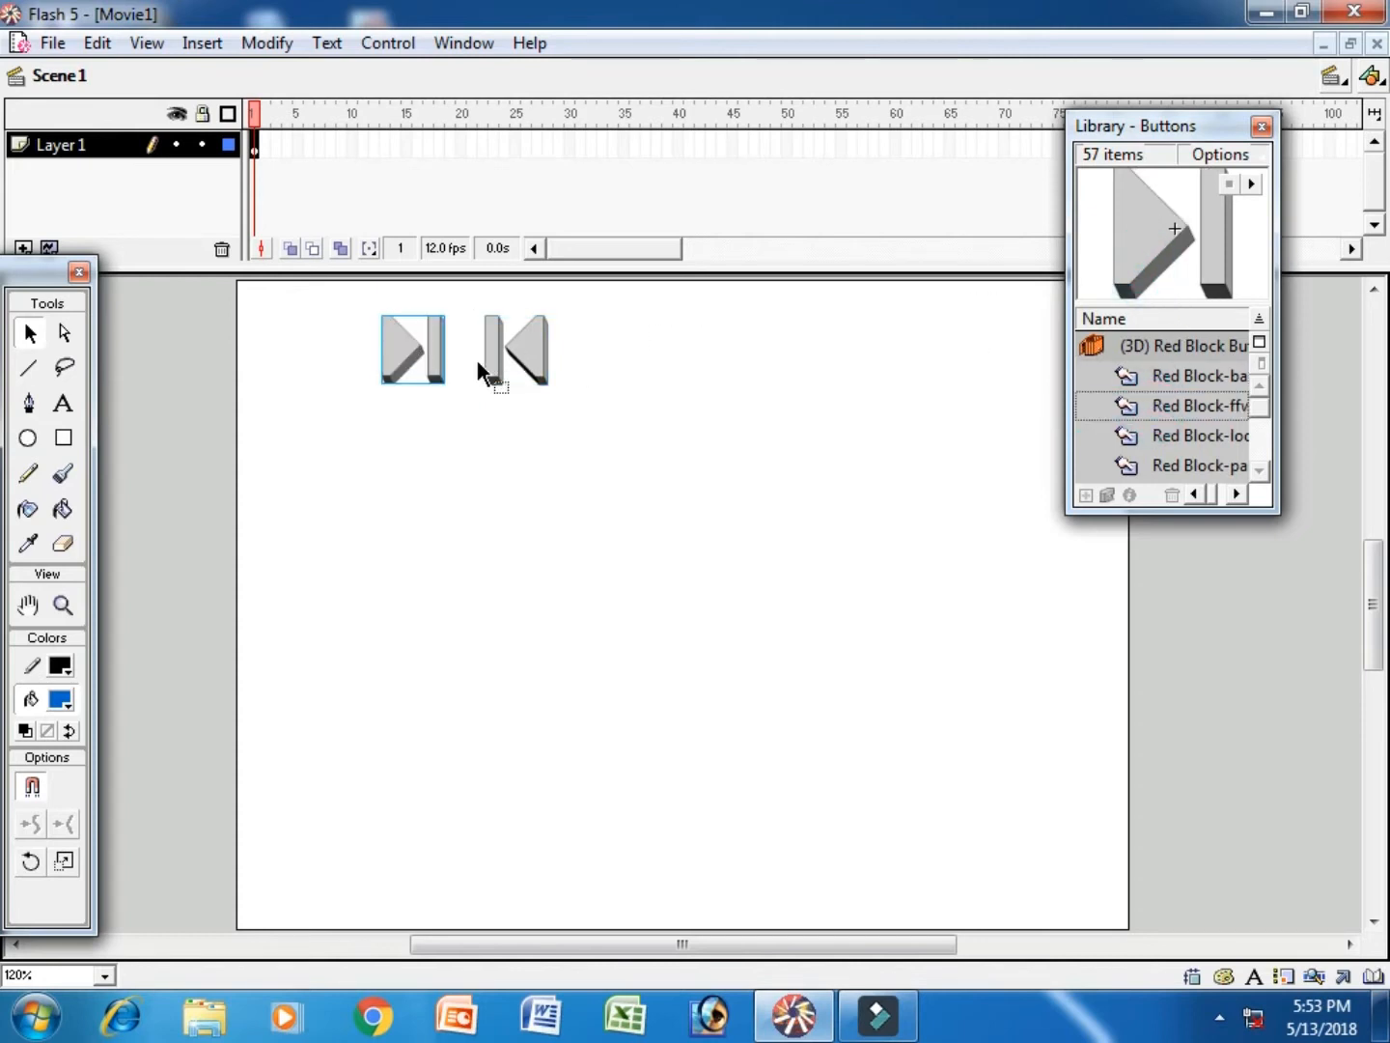
double_click(1094, 350)
- Place the circle-with-arrow and Go to 1 buttons from the (circle) Button Set below the Red Block buttons
double_click(1094, 377)
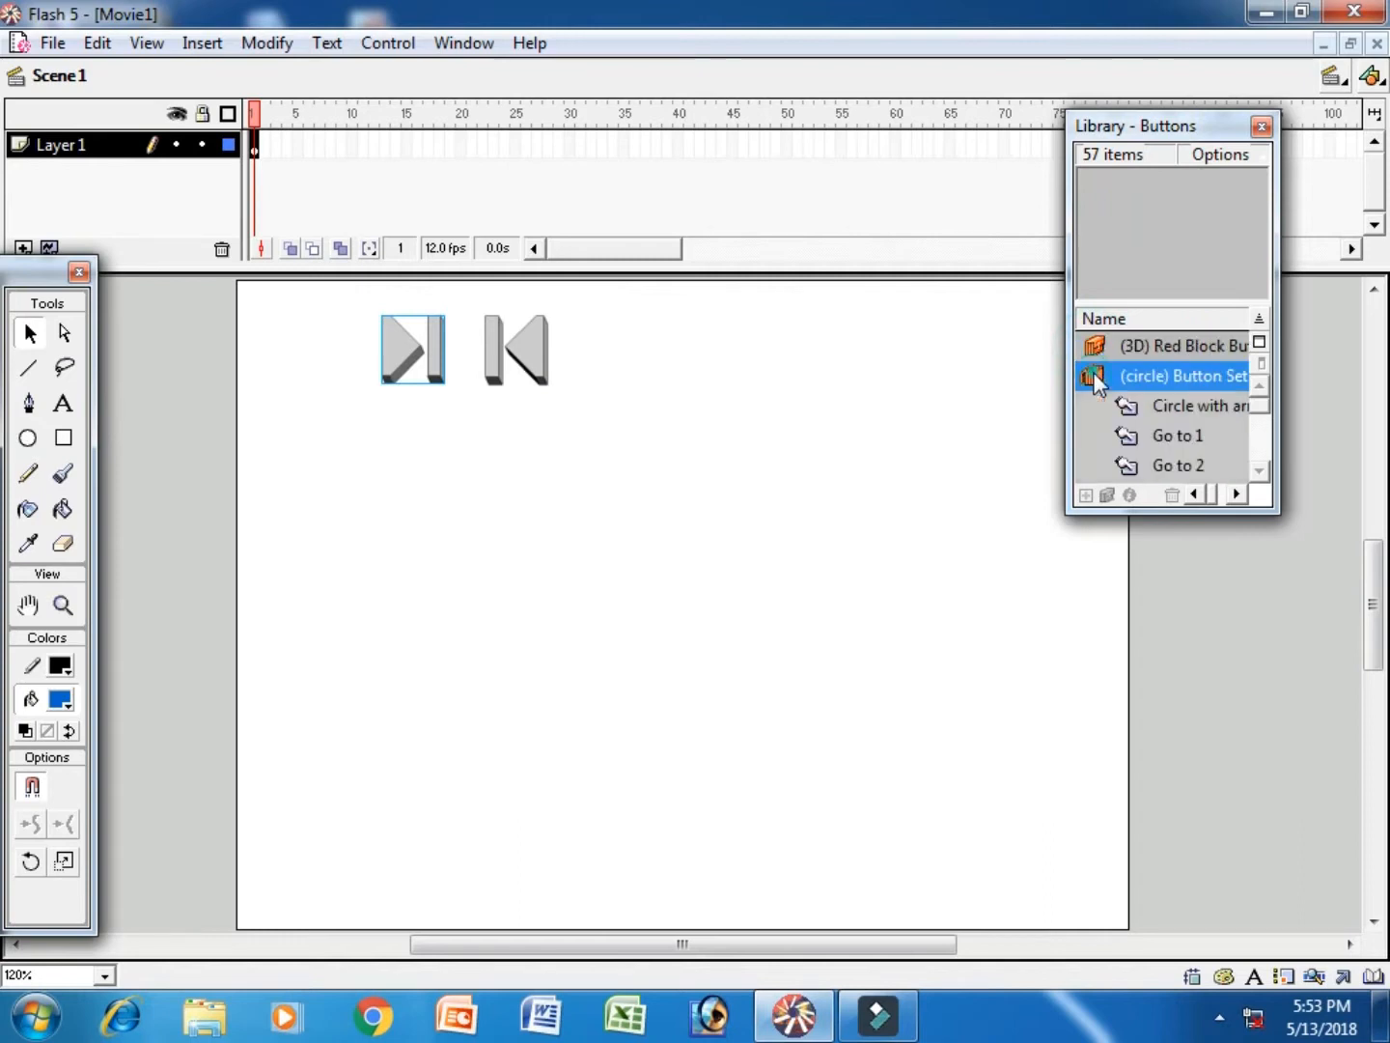
drag(1198, 416, 522, 462)
click(1134, 435)
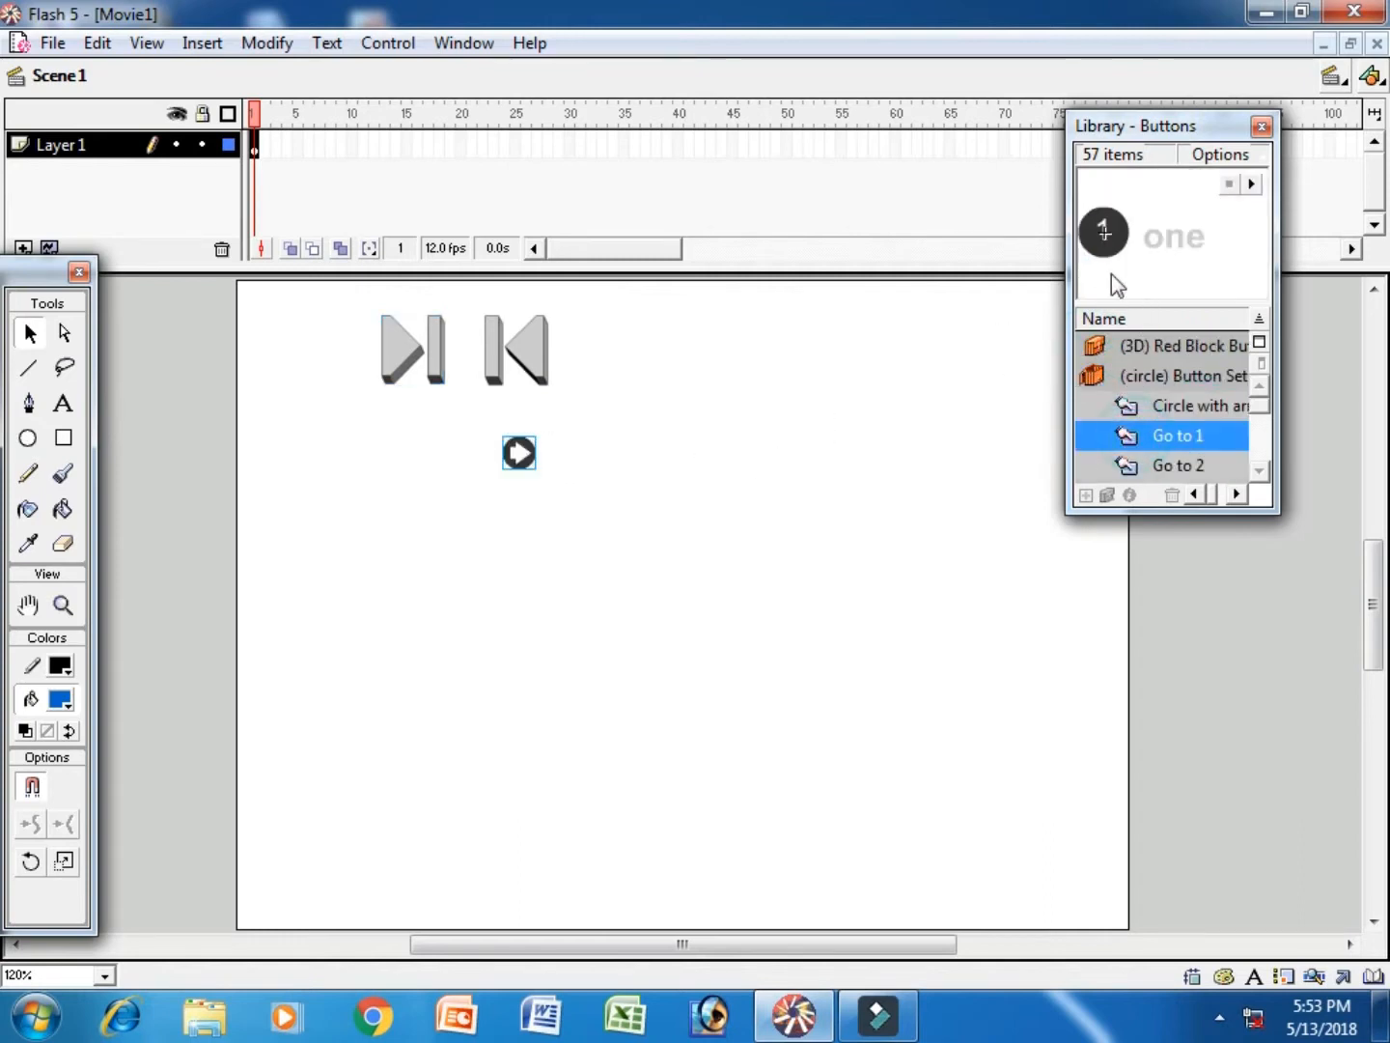
drag(1104, 234, 388, 455)
double_click(1097, 379)
- Place the green, red and yellow push buttons from the (circle) LED set in a row across the middle of the stage
double_click(1102, 407)
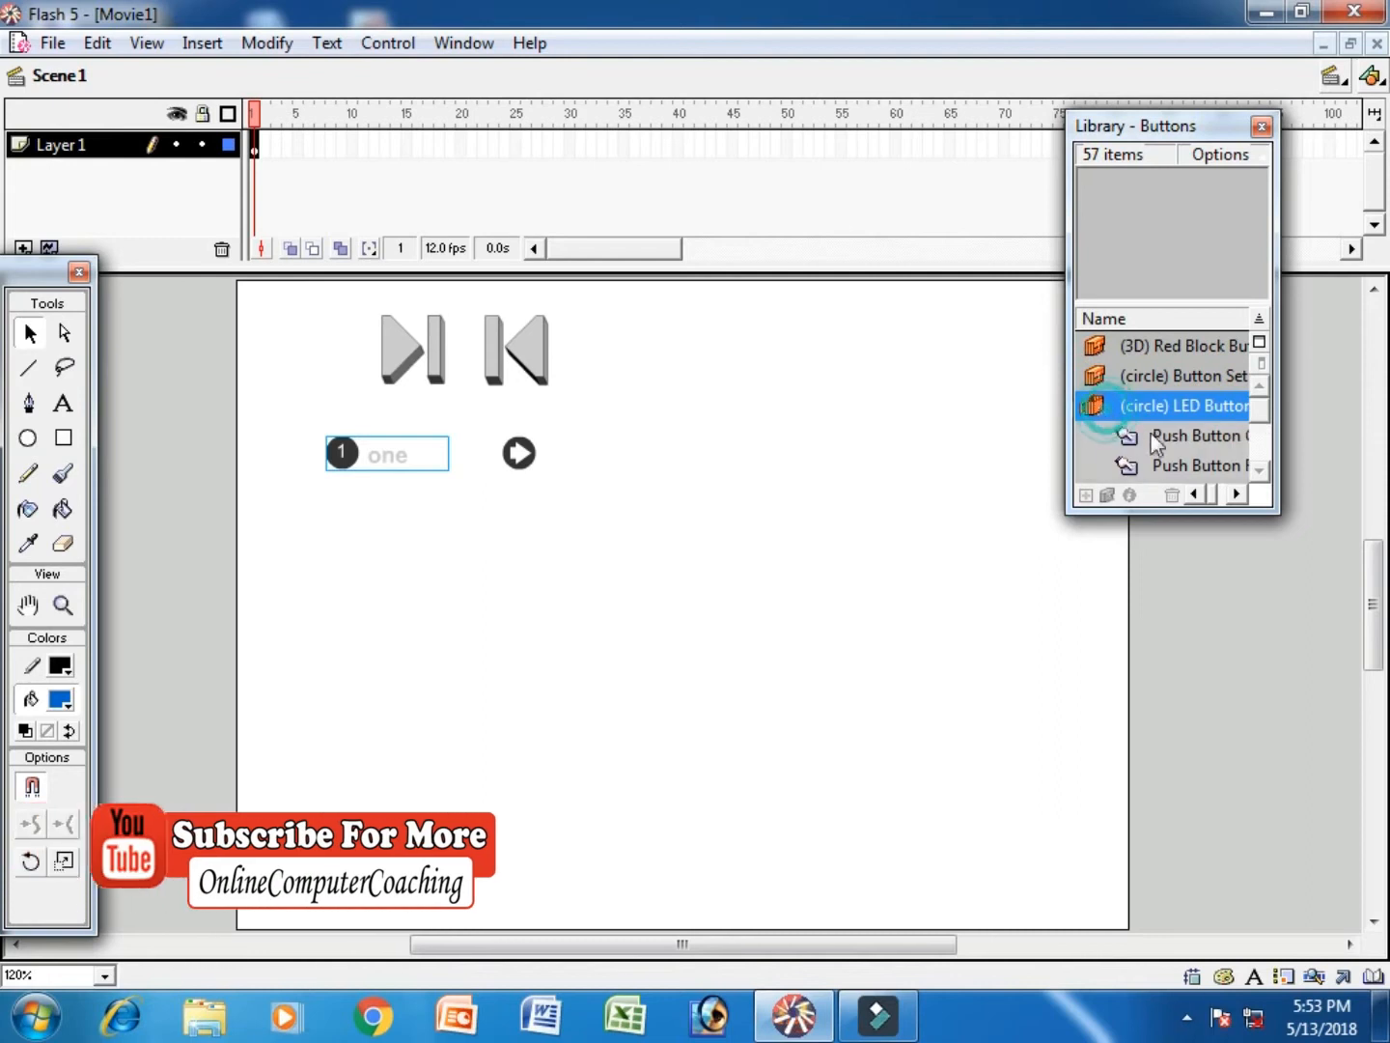
click(1132, 435)
drag(1132, 434, 380, 611)
click(1169, 468)
drag(1176, 274, 588, 615)
click(1261, 470)
click(1261, 471)
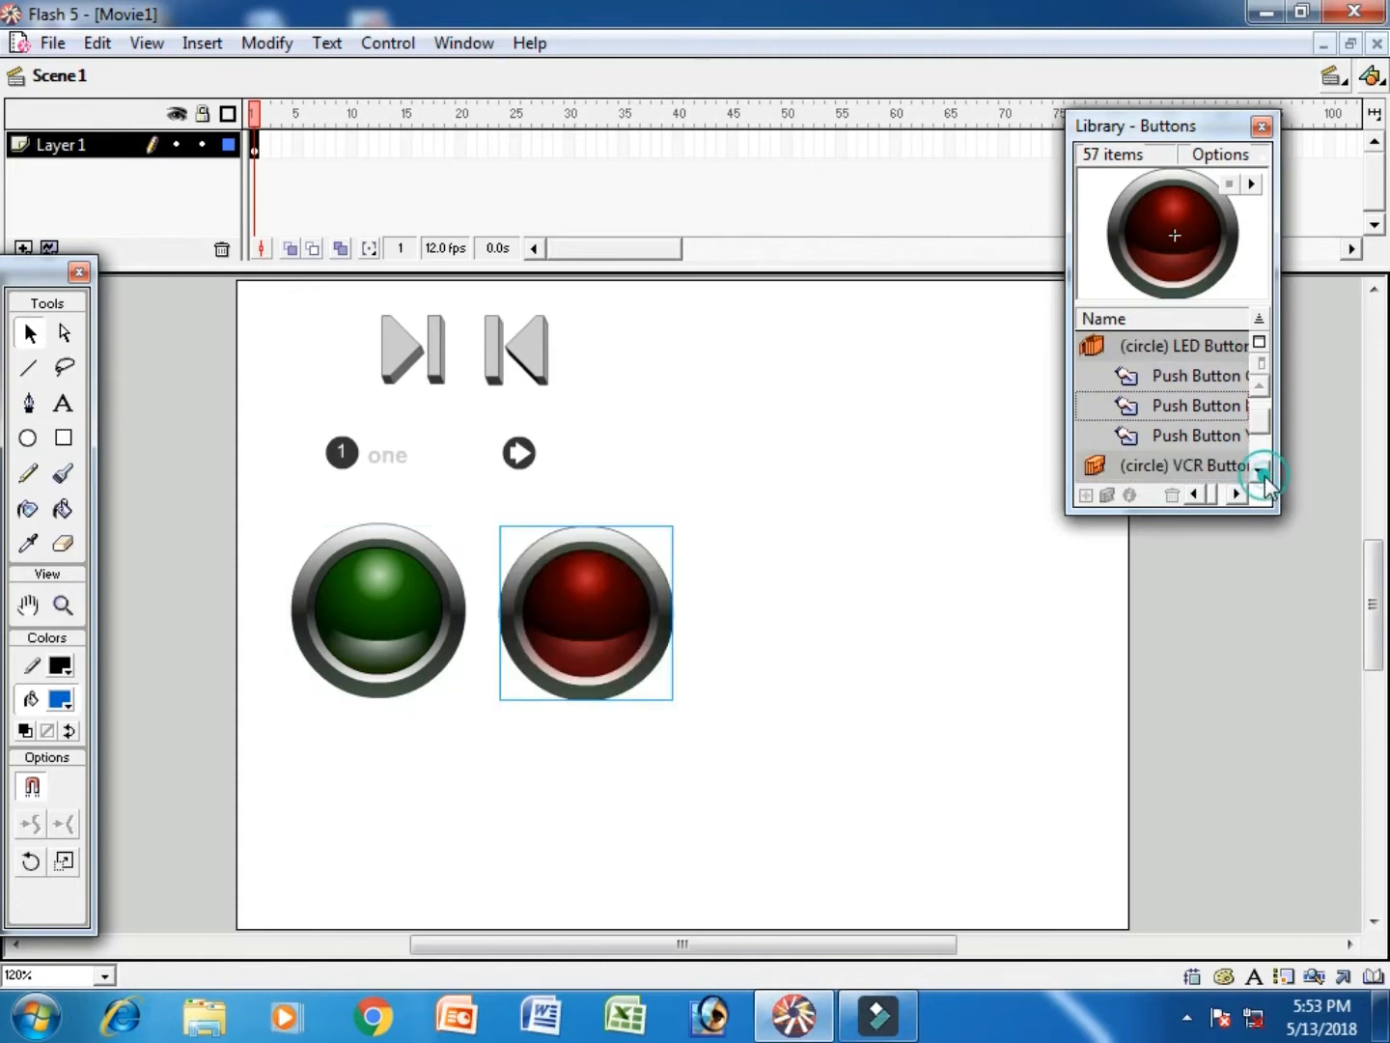
click(1198, 436)
drag(1178, 270, 804, 612)
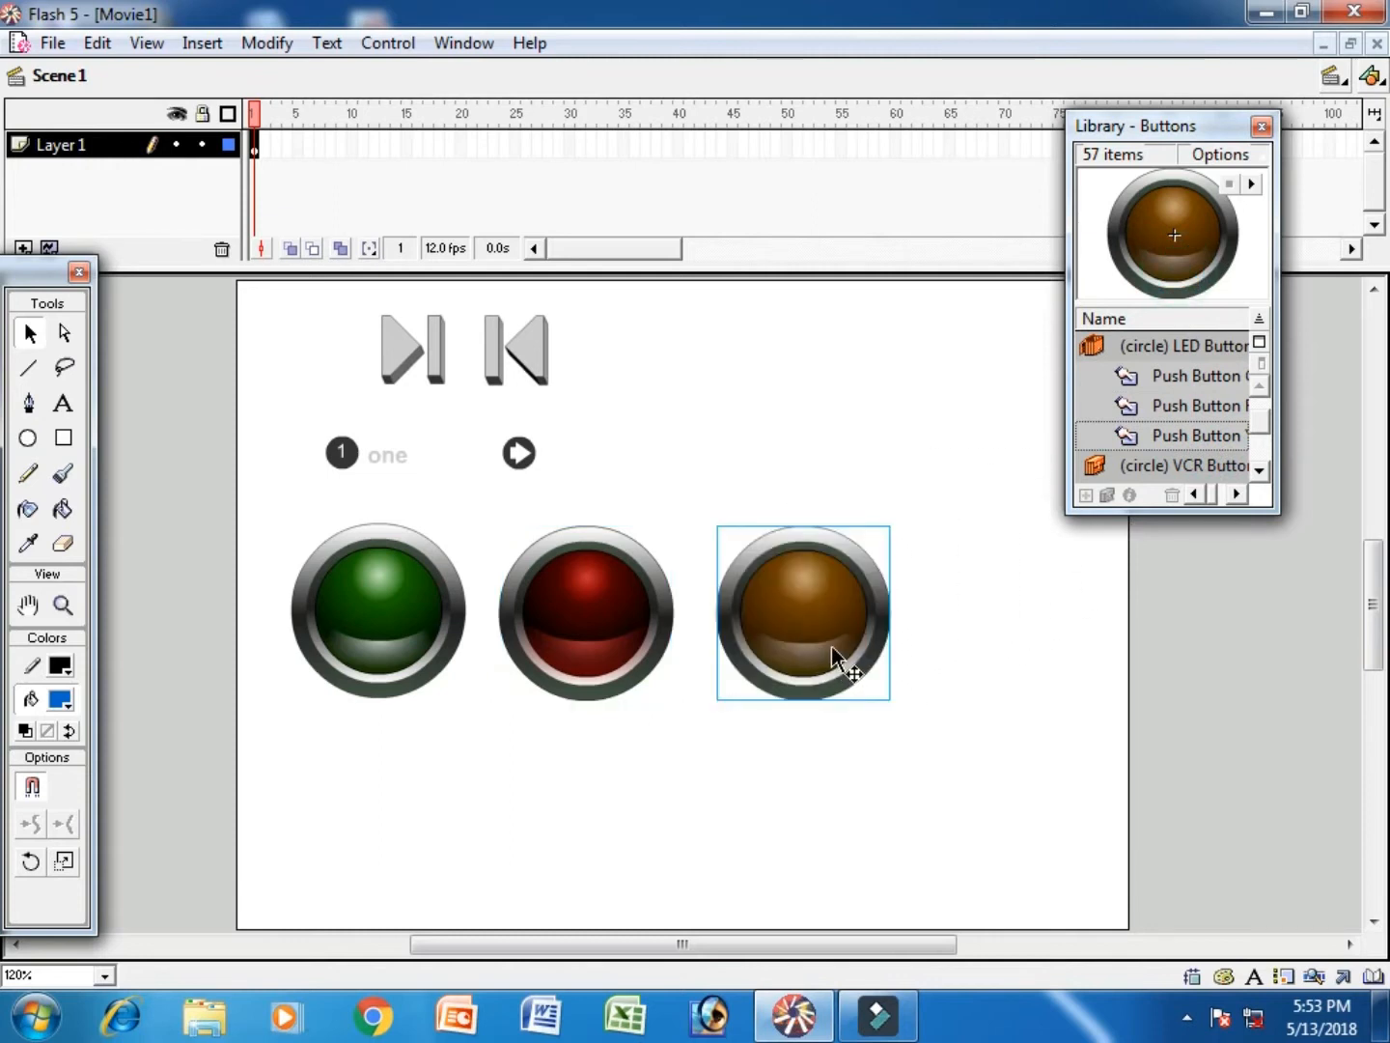
double_click(1091, 349)
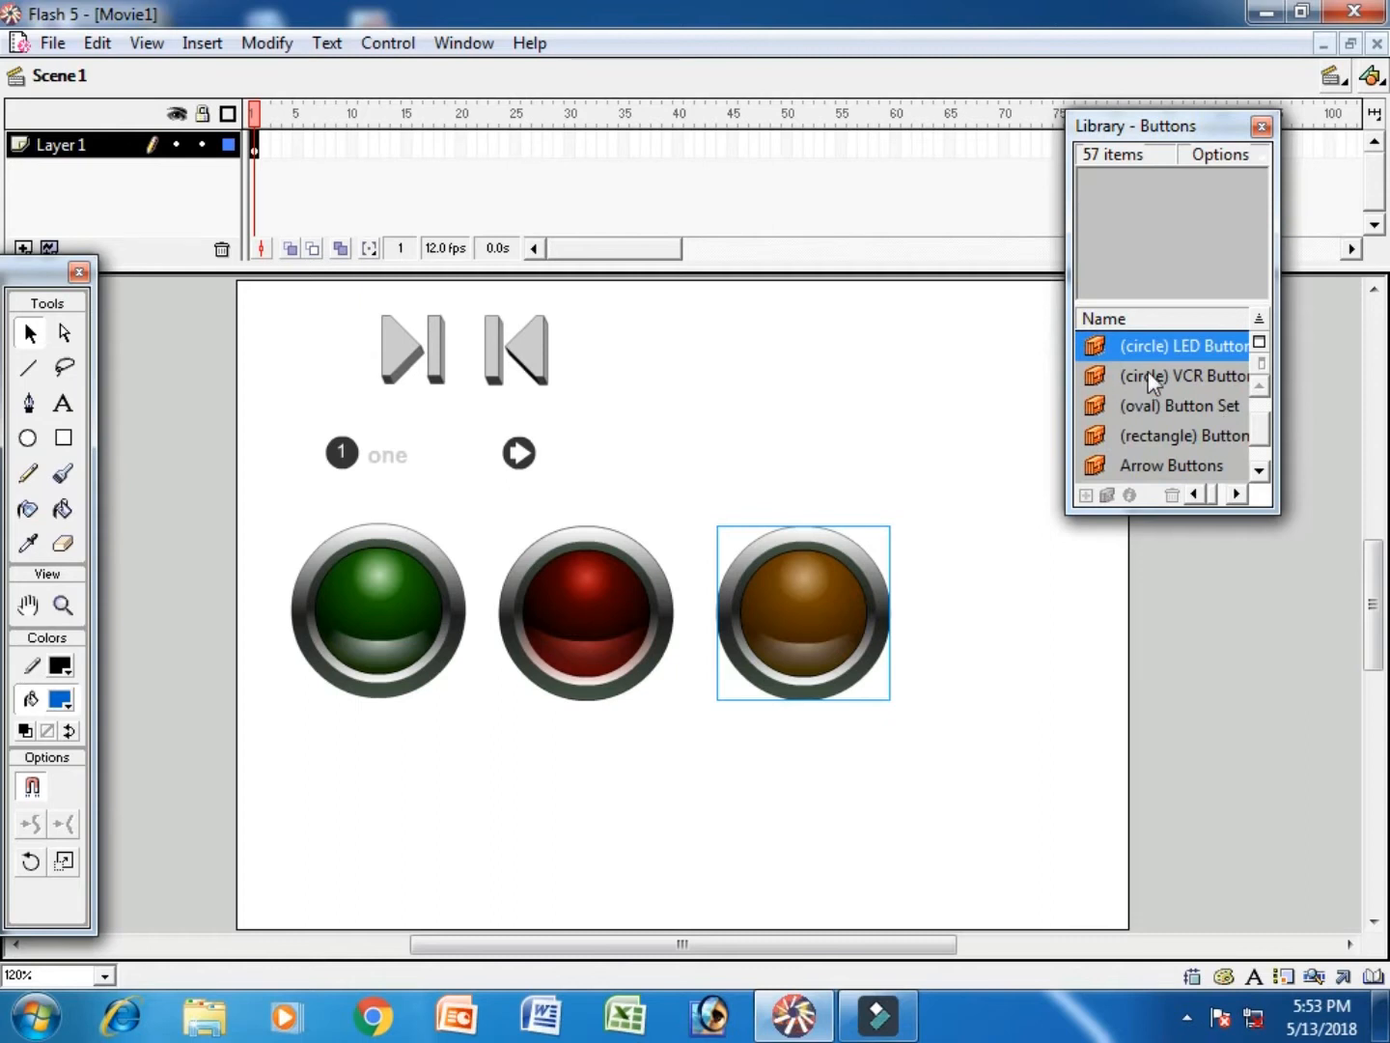
- Place the gel Fast Forward and gel Left buttons from the (circle) VCR set below the LED buttons
click(1160, 378)
double_click(1096, 379)
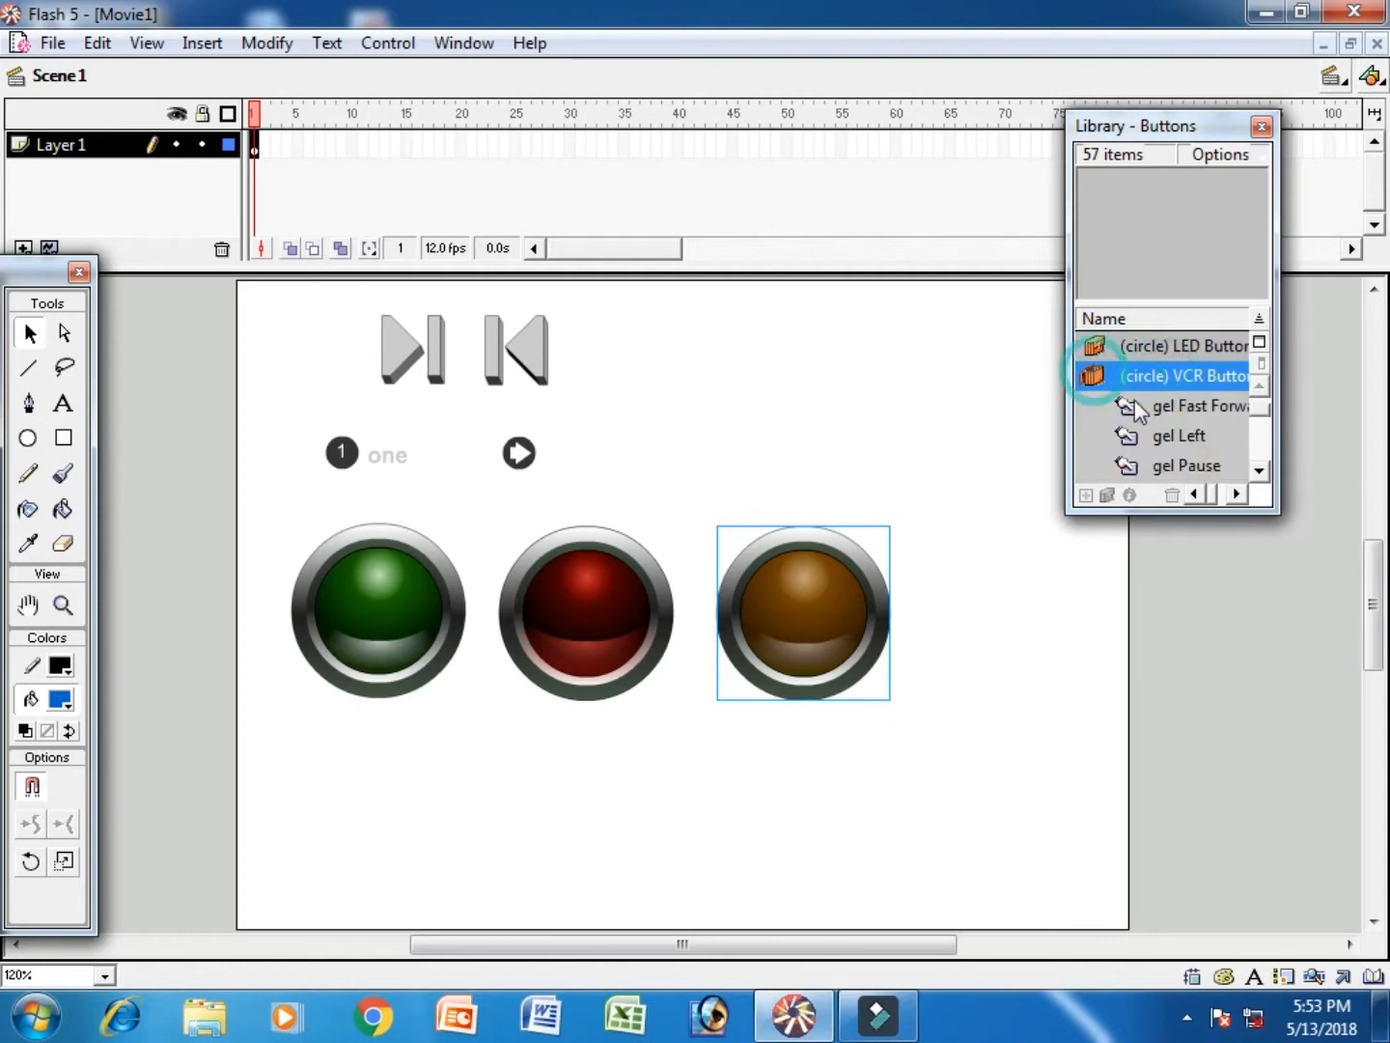
click(1149, 407)
drag(1171, 254, 732, 809)
click(1177, 448)
drag(1181, 280, 640, 798)
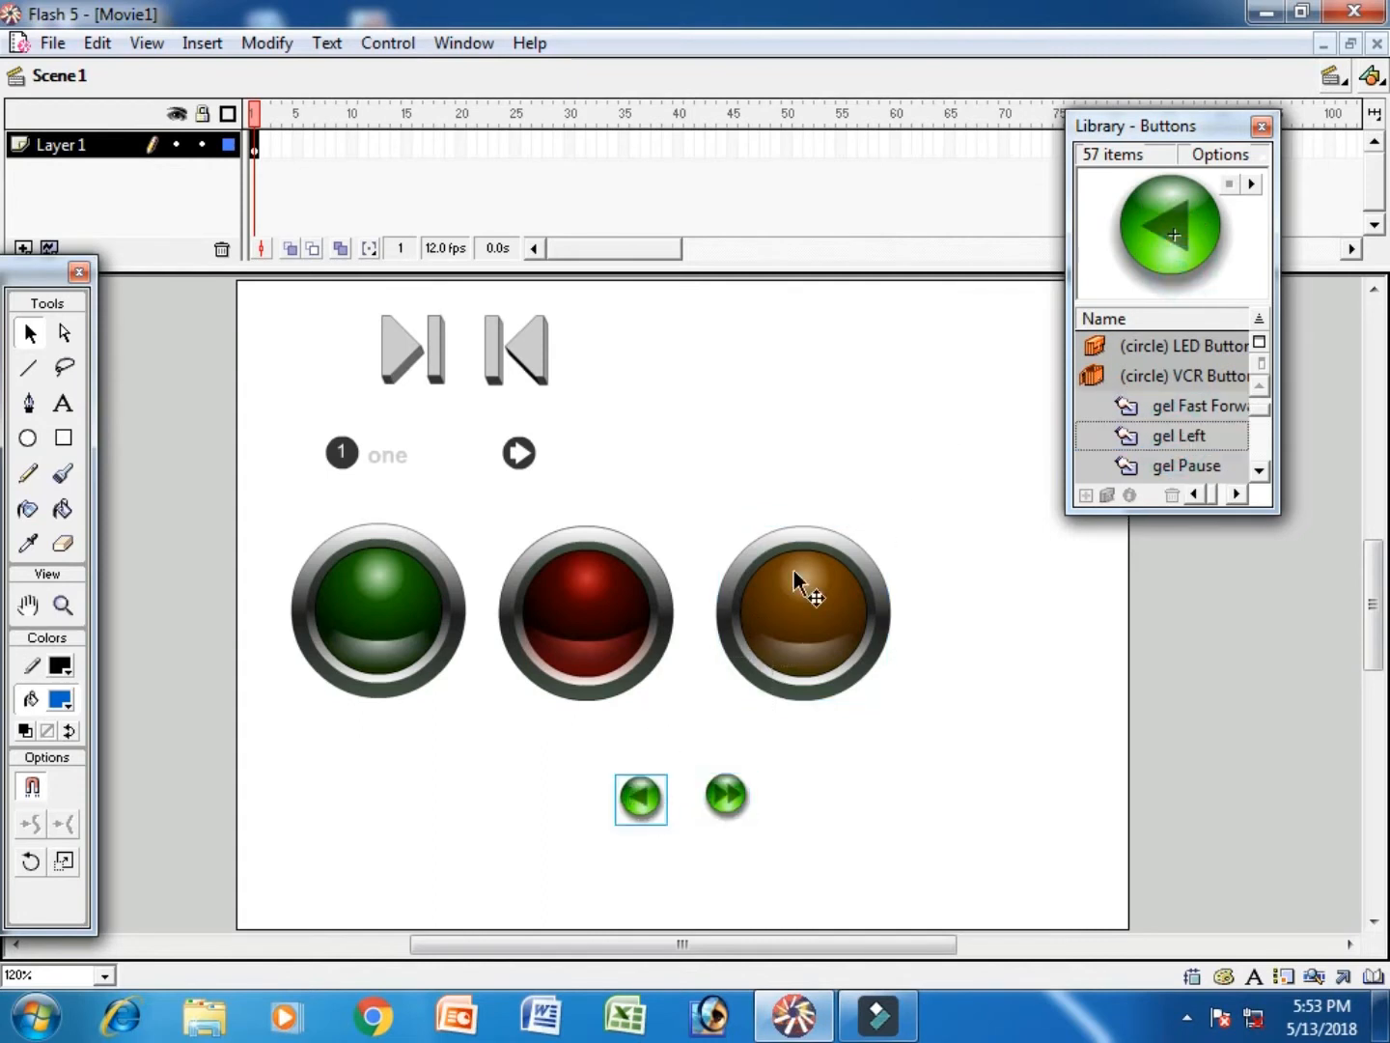
double_click(1098, 381)
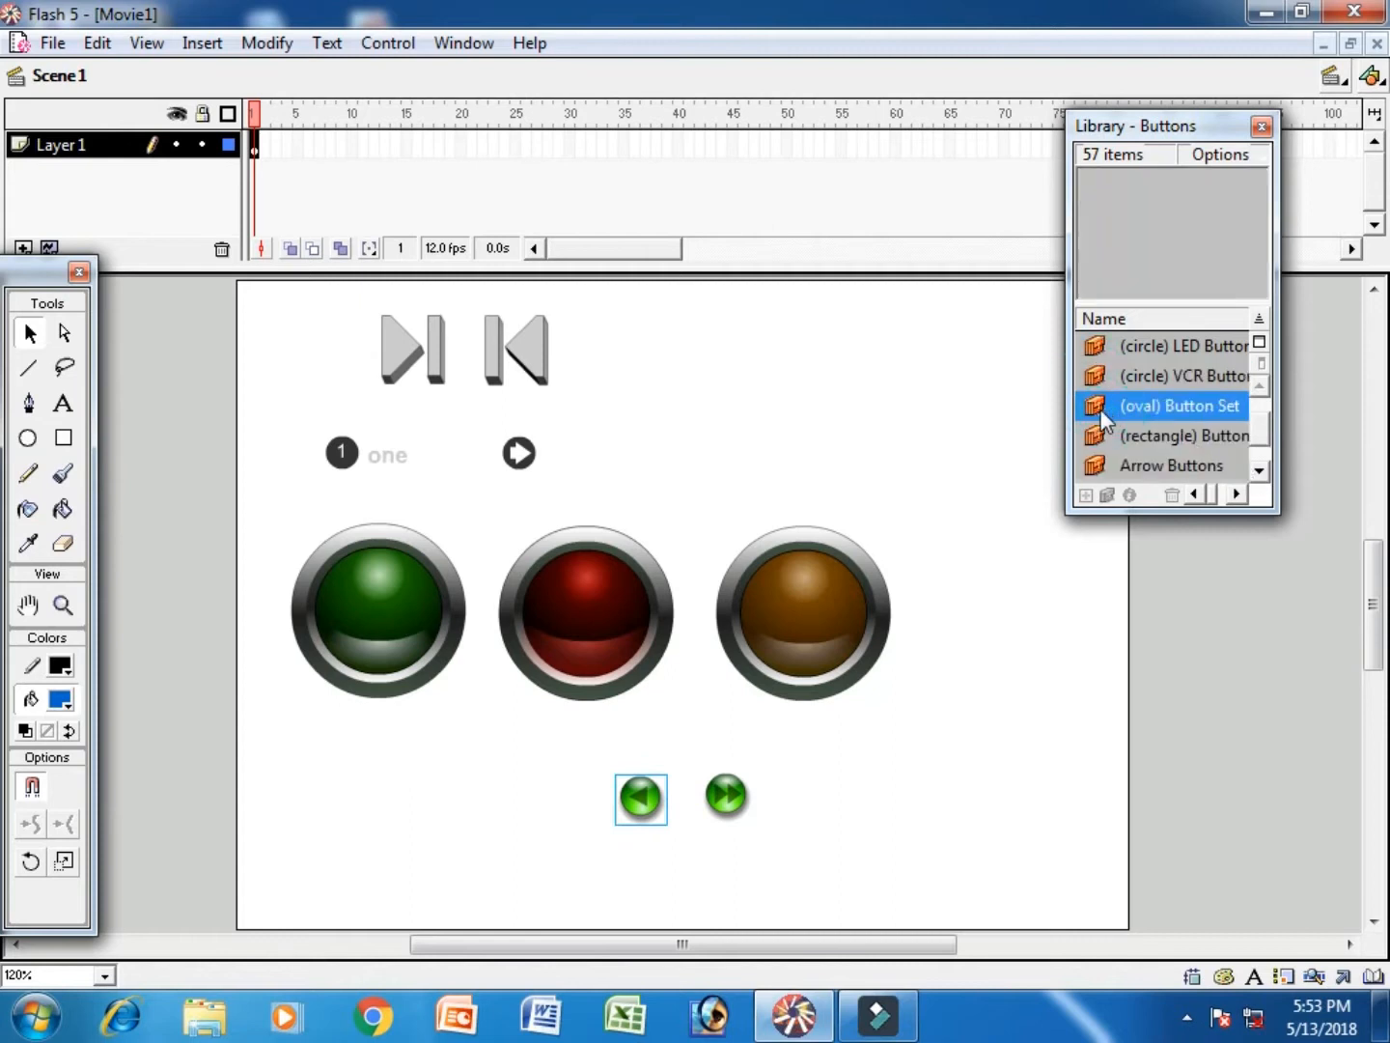
- Place the Oval-back and Oval-pause buttons from the (oval) Button Set in the stage's lower right area, beside the gel buttons
double_click(1100, 407)
click(1149, 440)
drag(1148, 287, 1033, 814)
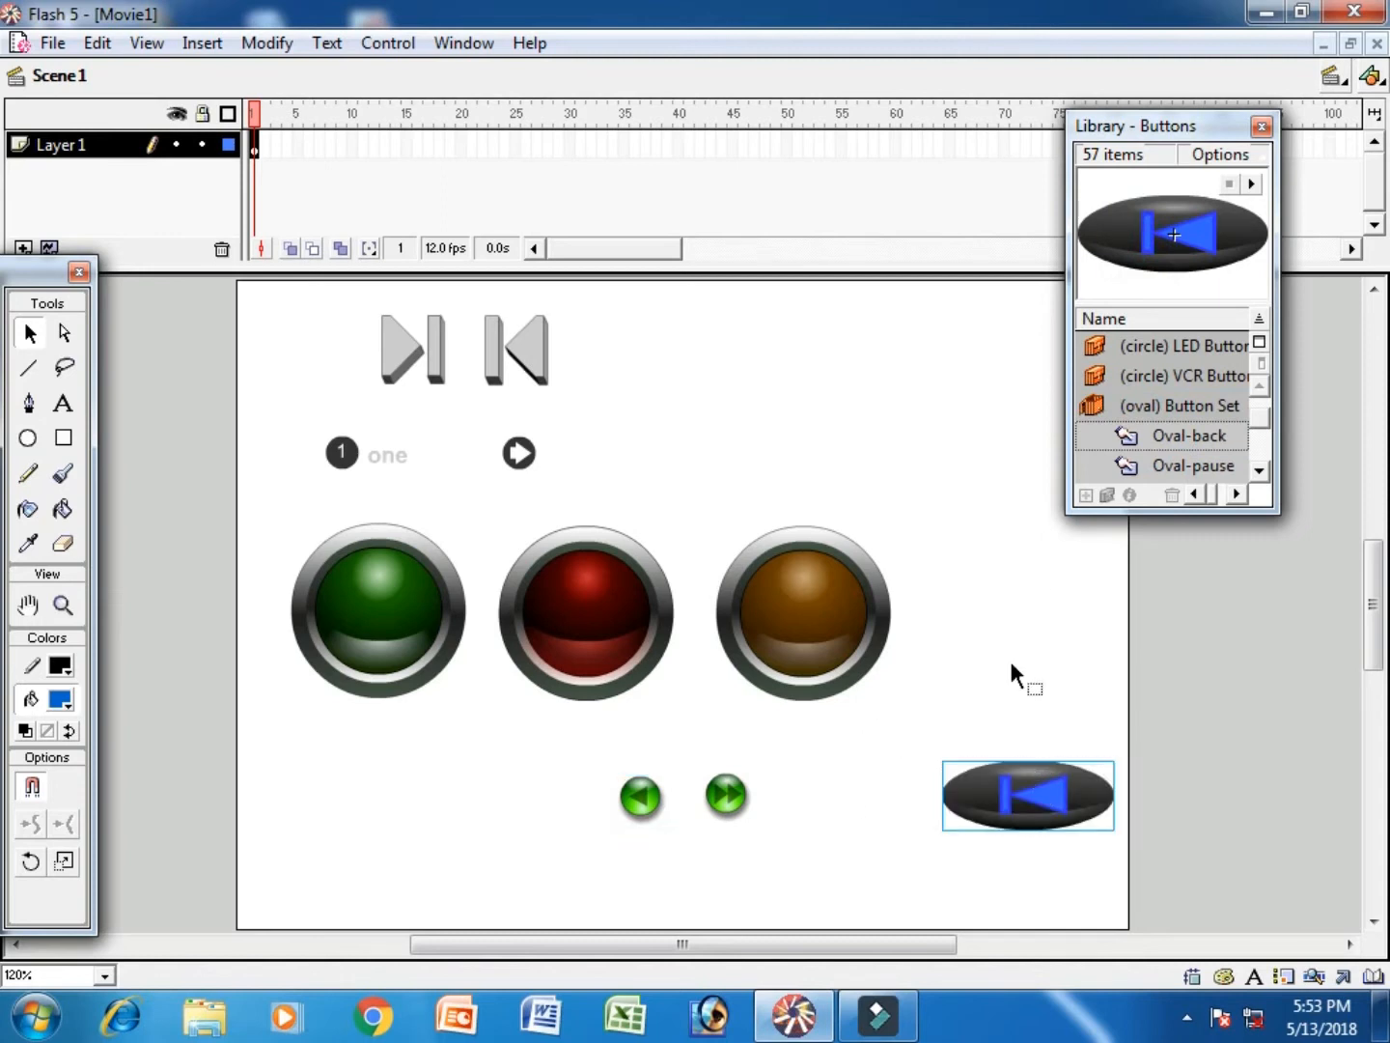
click(1203, 467)
drag(1163, 295, 850, 811)
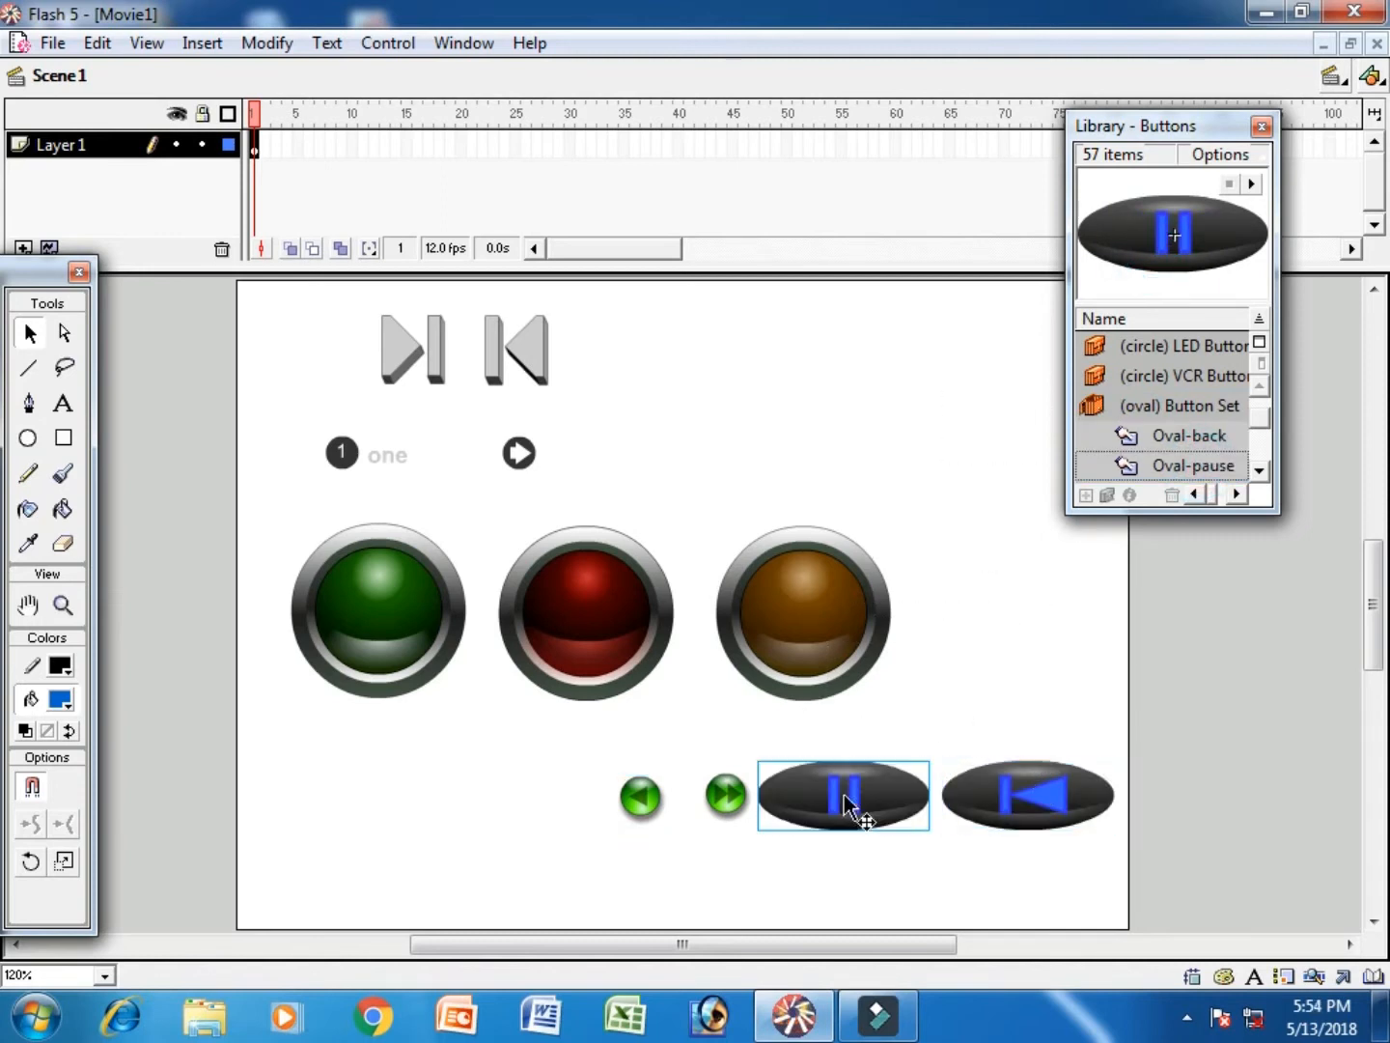
click(1094, 406)
- Place the grey fast-forward and skip-to-end buttons from the (rectangle) set in the stage's upper right area
click(1259, 470)
click(1259, 470)
click(1131, 378)
click(1094, 378)
drag(1178, 413, 1021, 353)
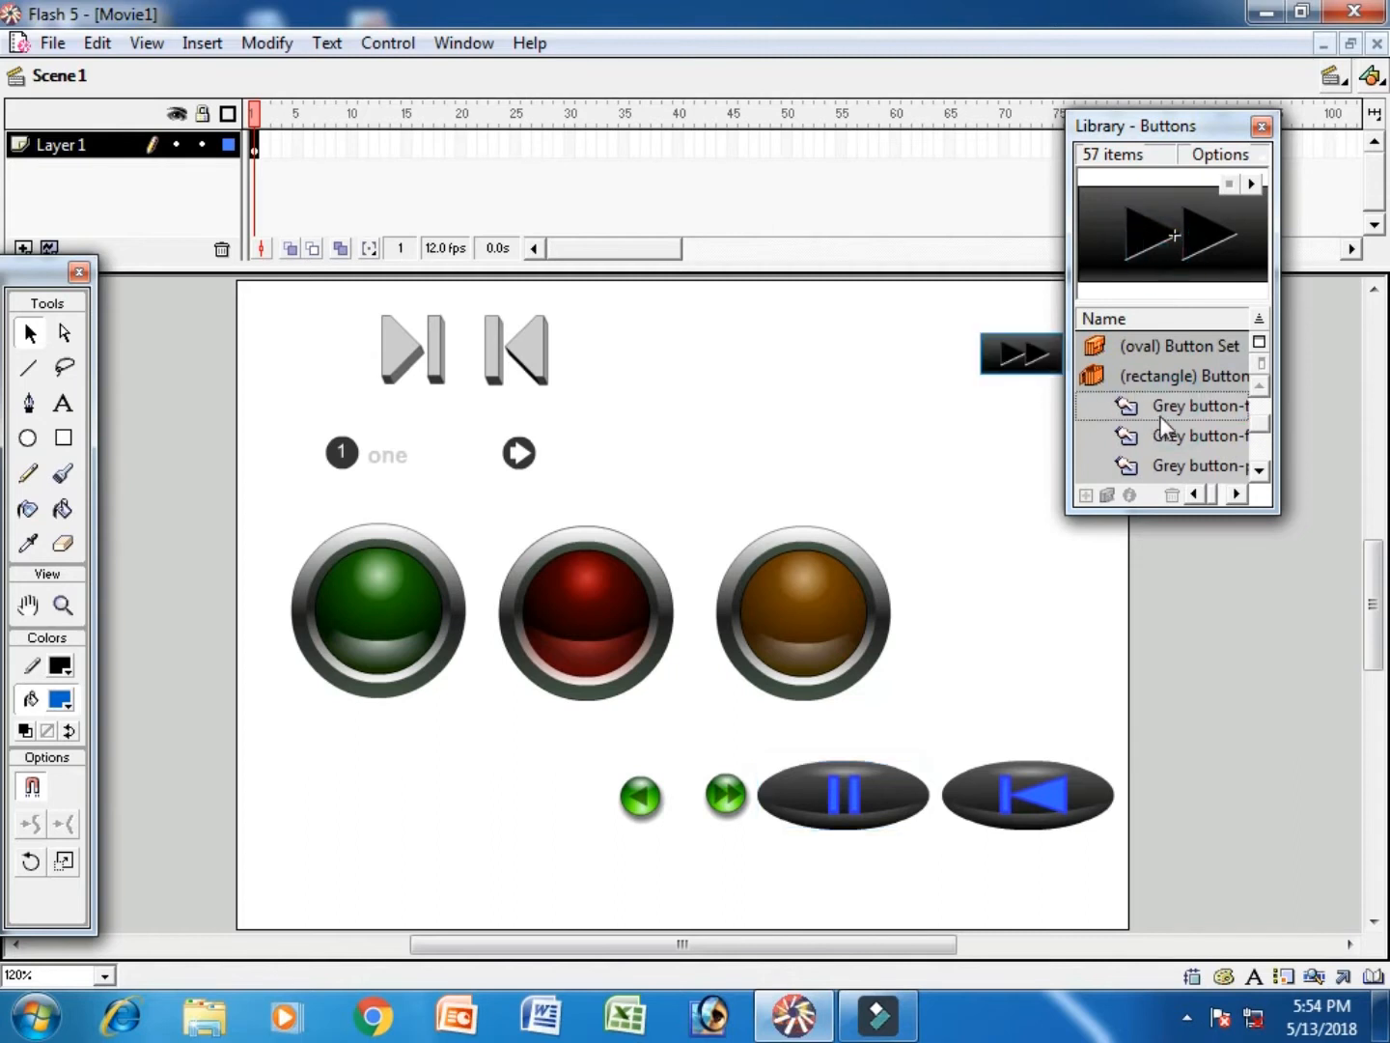
click(1178, 436)
drag(1144, 279, 900, 353)
click(1094, 378)
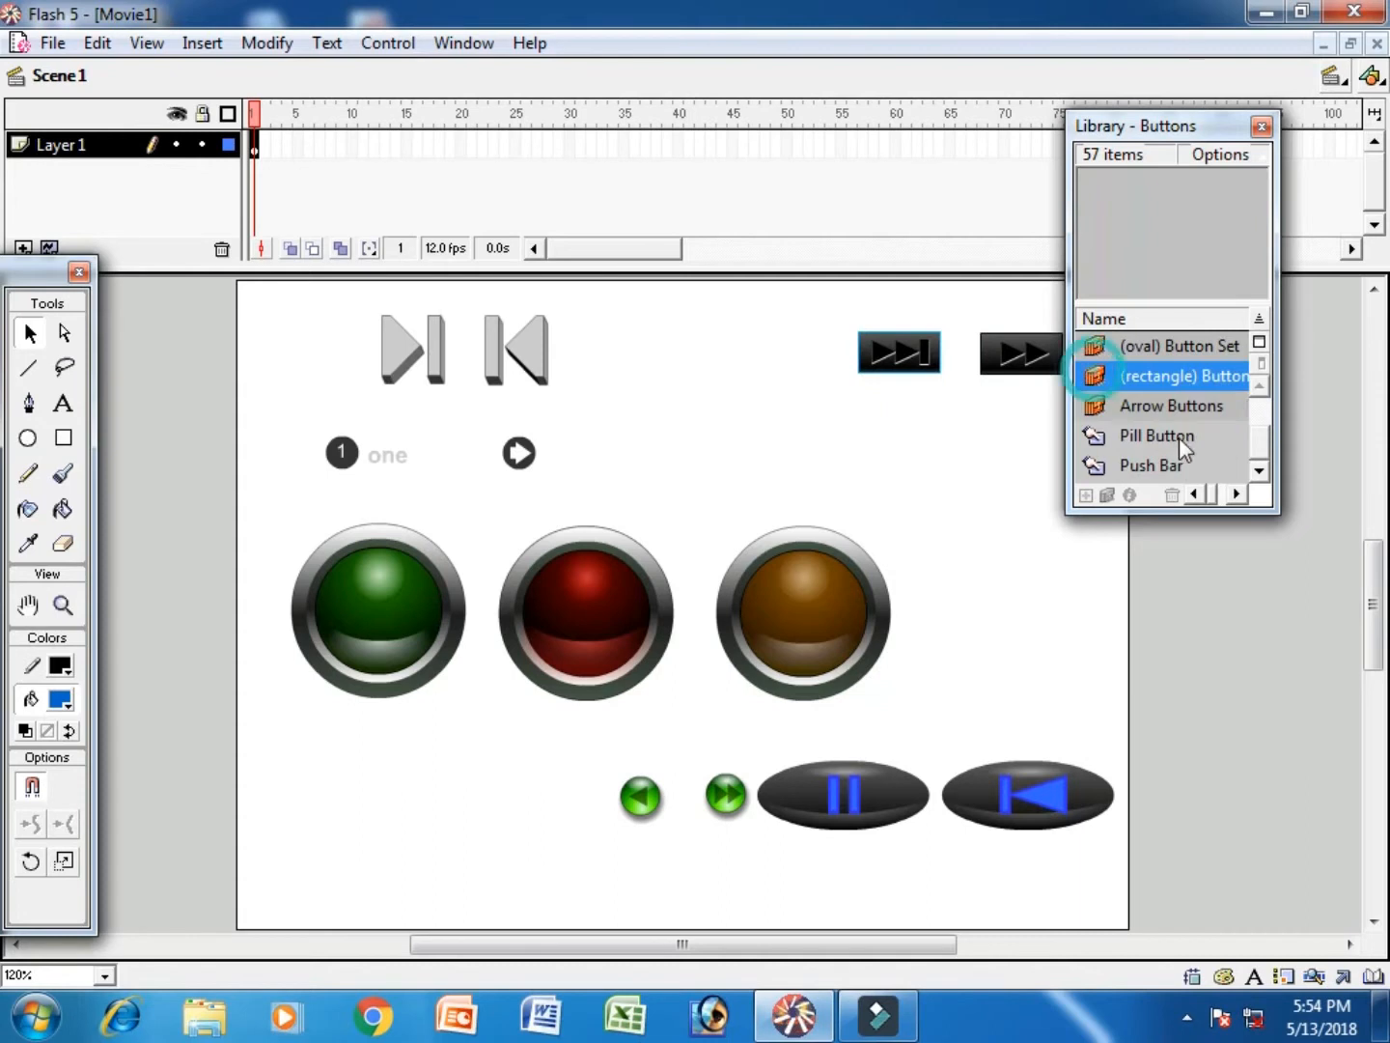
- Place the 1 Left Arrow button above the yellow LED button and the 1 Right Arrow button to the right of it
click(1094, 405)
click(1094, 406)
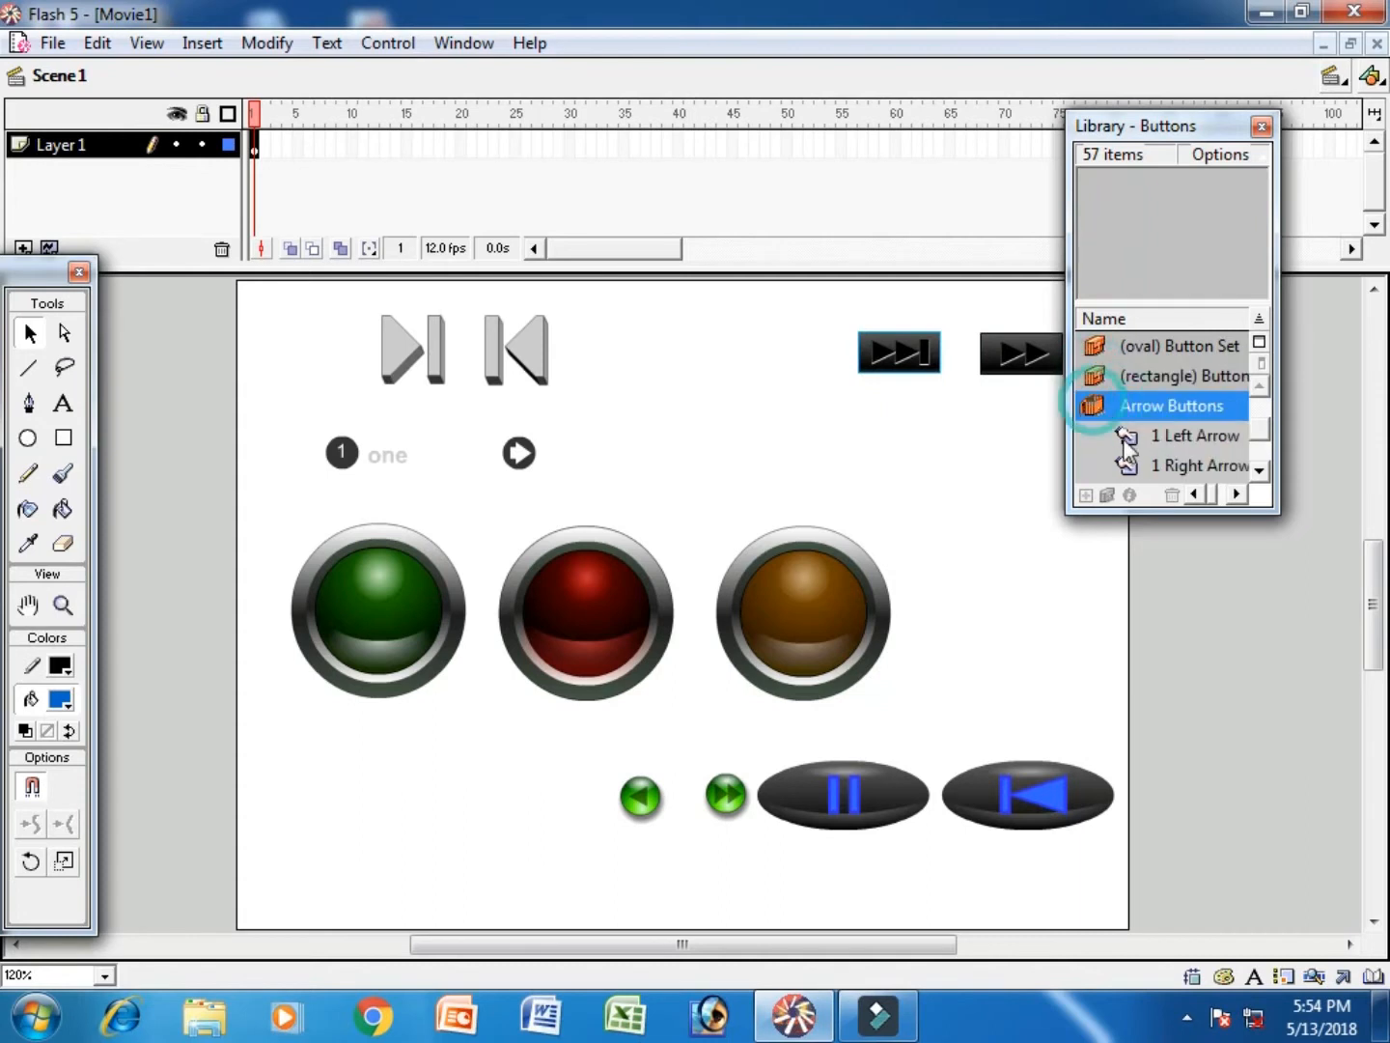
click(1139, 437)
drag(1147, 275, 732, 396)
click(1157, 466)
drag(1154, 274, 1013, 577)
double_click(1090, 408)
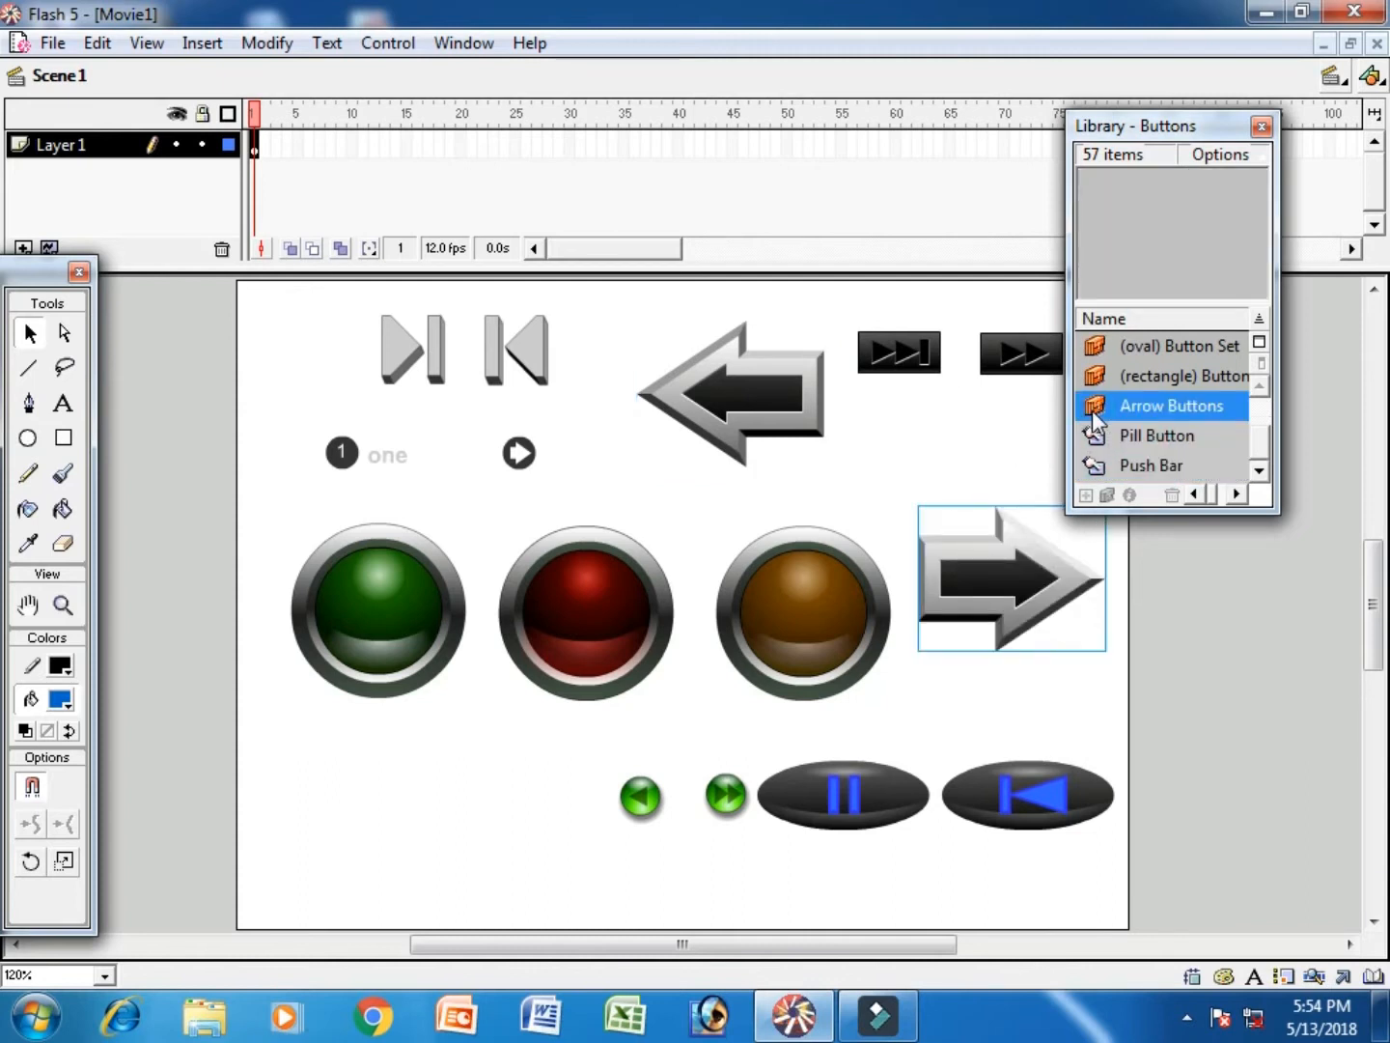
- Place the Pill Button and Push Bar in the stage's lower left area, and close the Buttons library
click(1086, 440)
drag(1163, 277, 386, 766)
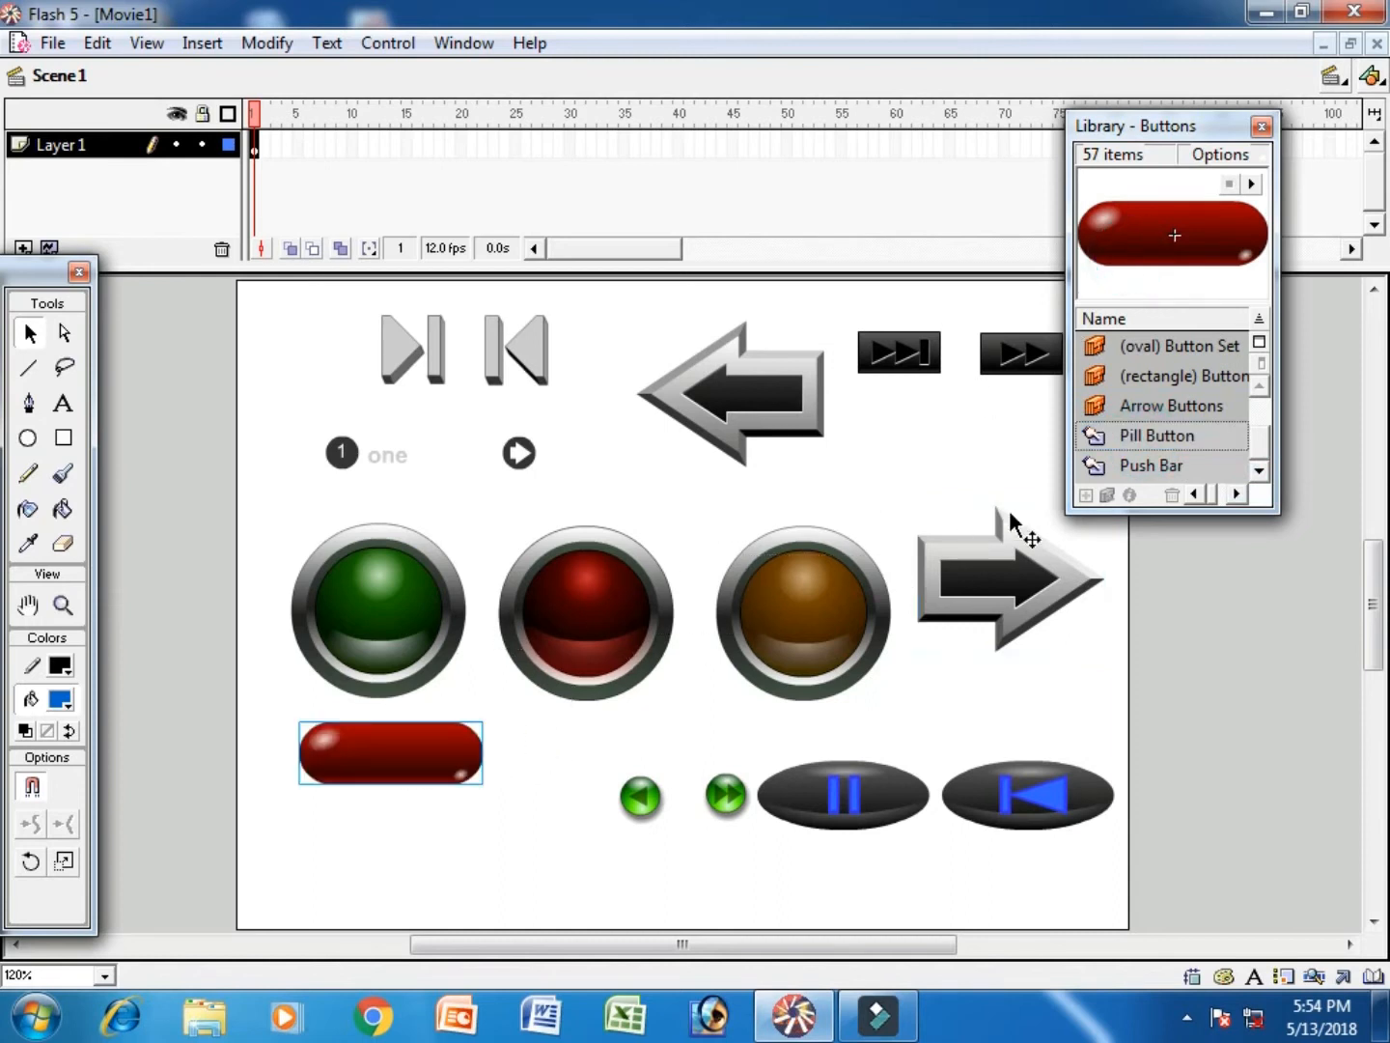
click(1151, 465)
drag(1123, 249, 421, 889)
click(1263, 127)
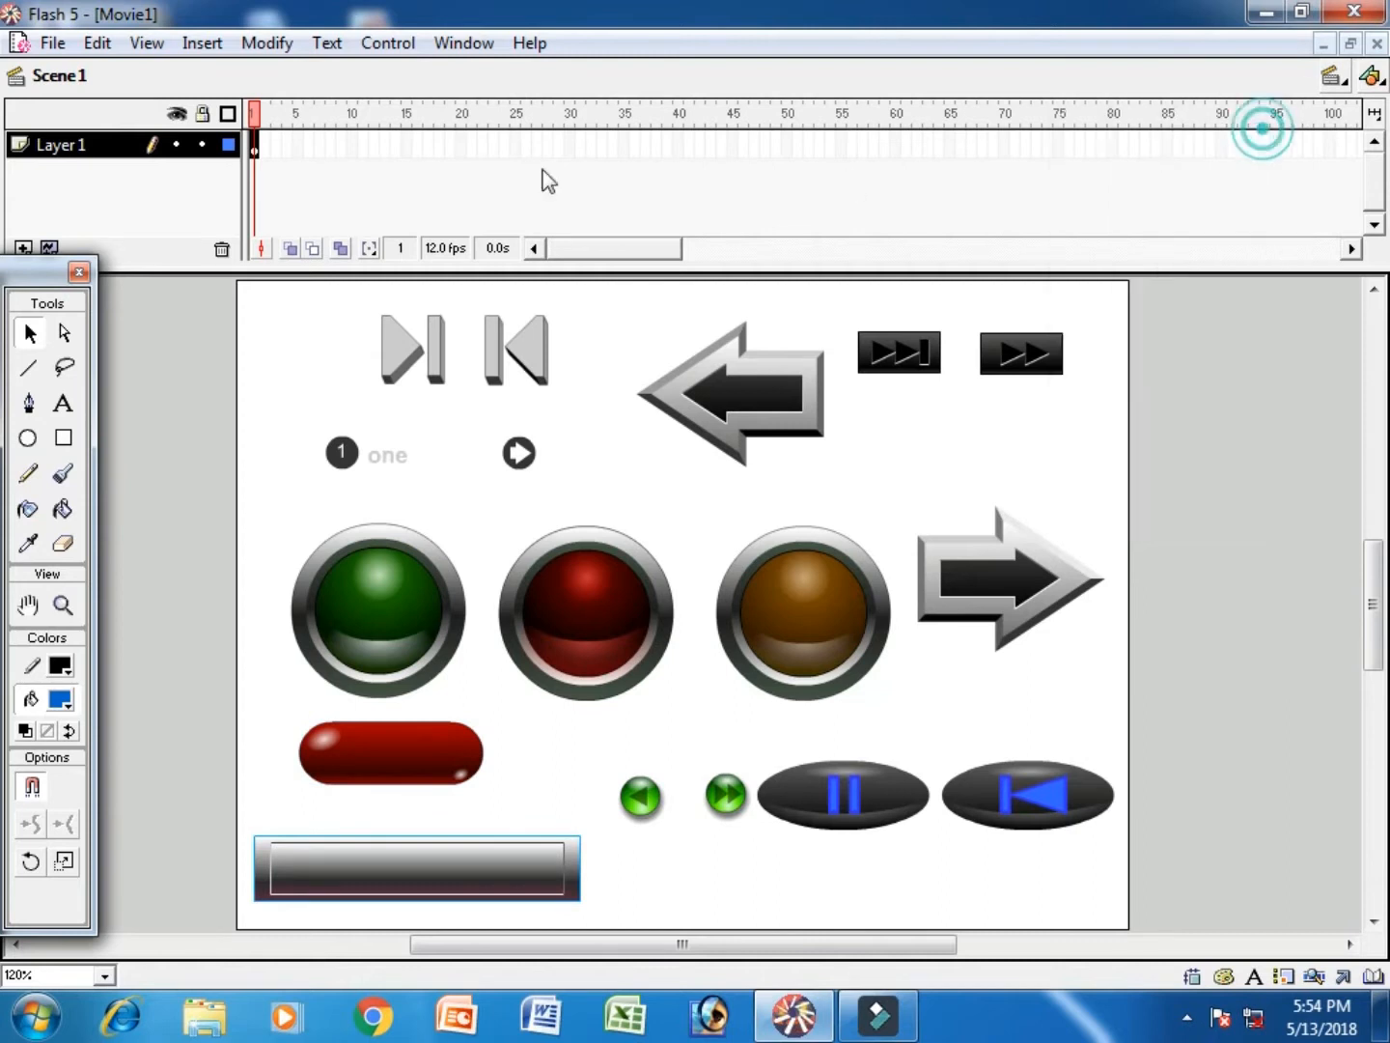
- Test the movie and try out the Push Bar and the red Pill Button
click(386, 43)
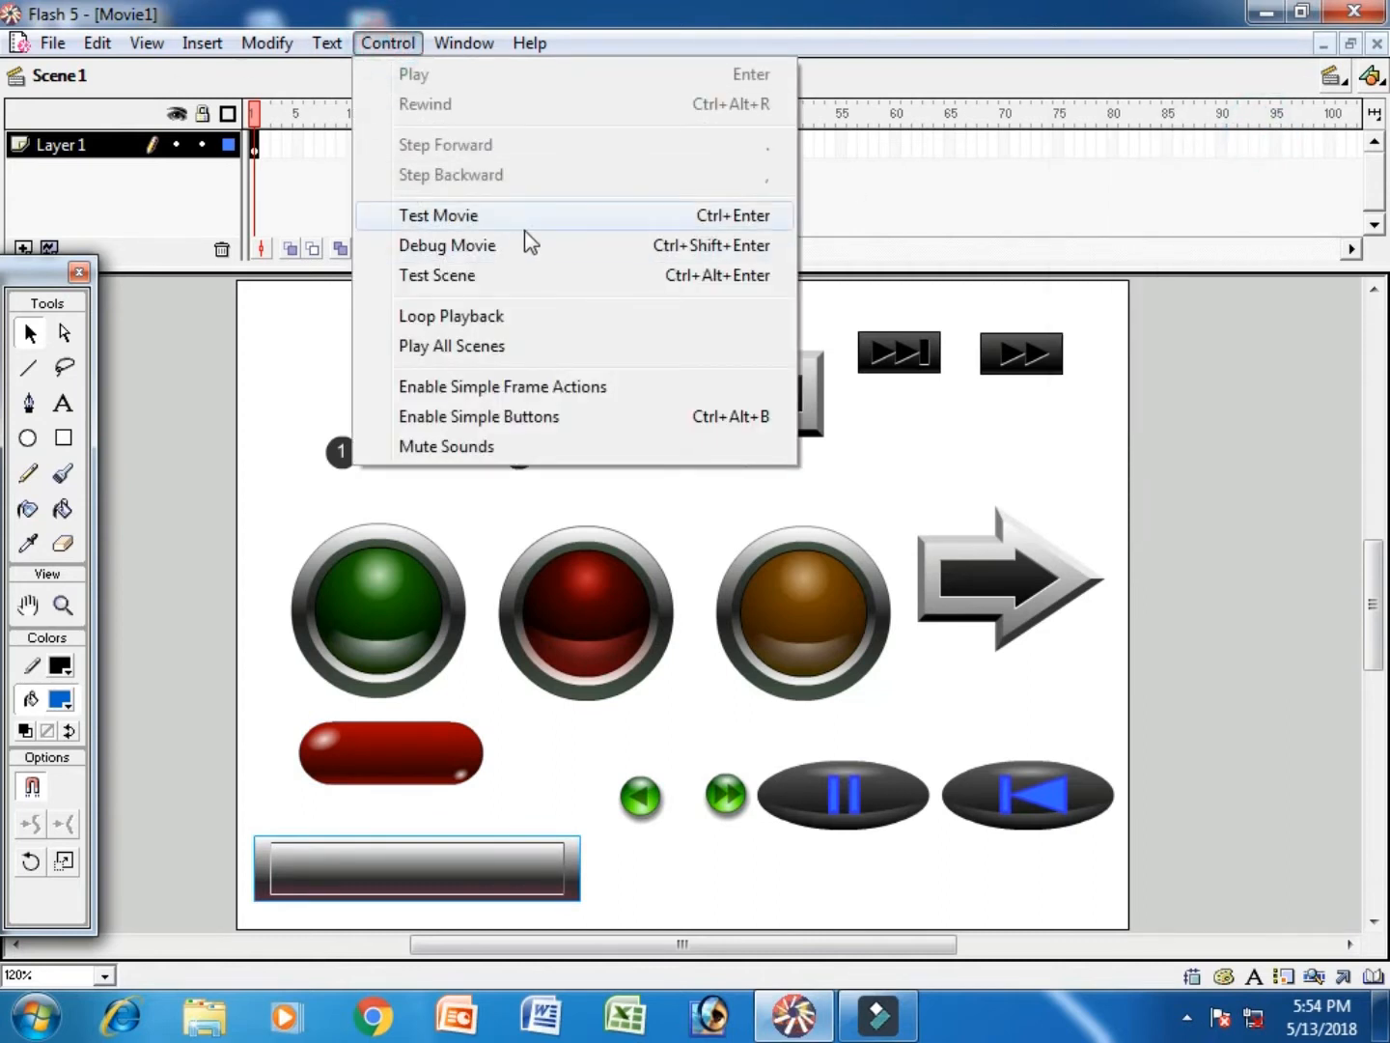
click(547, 219)
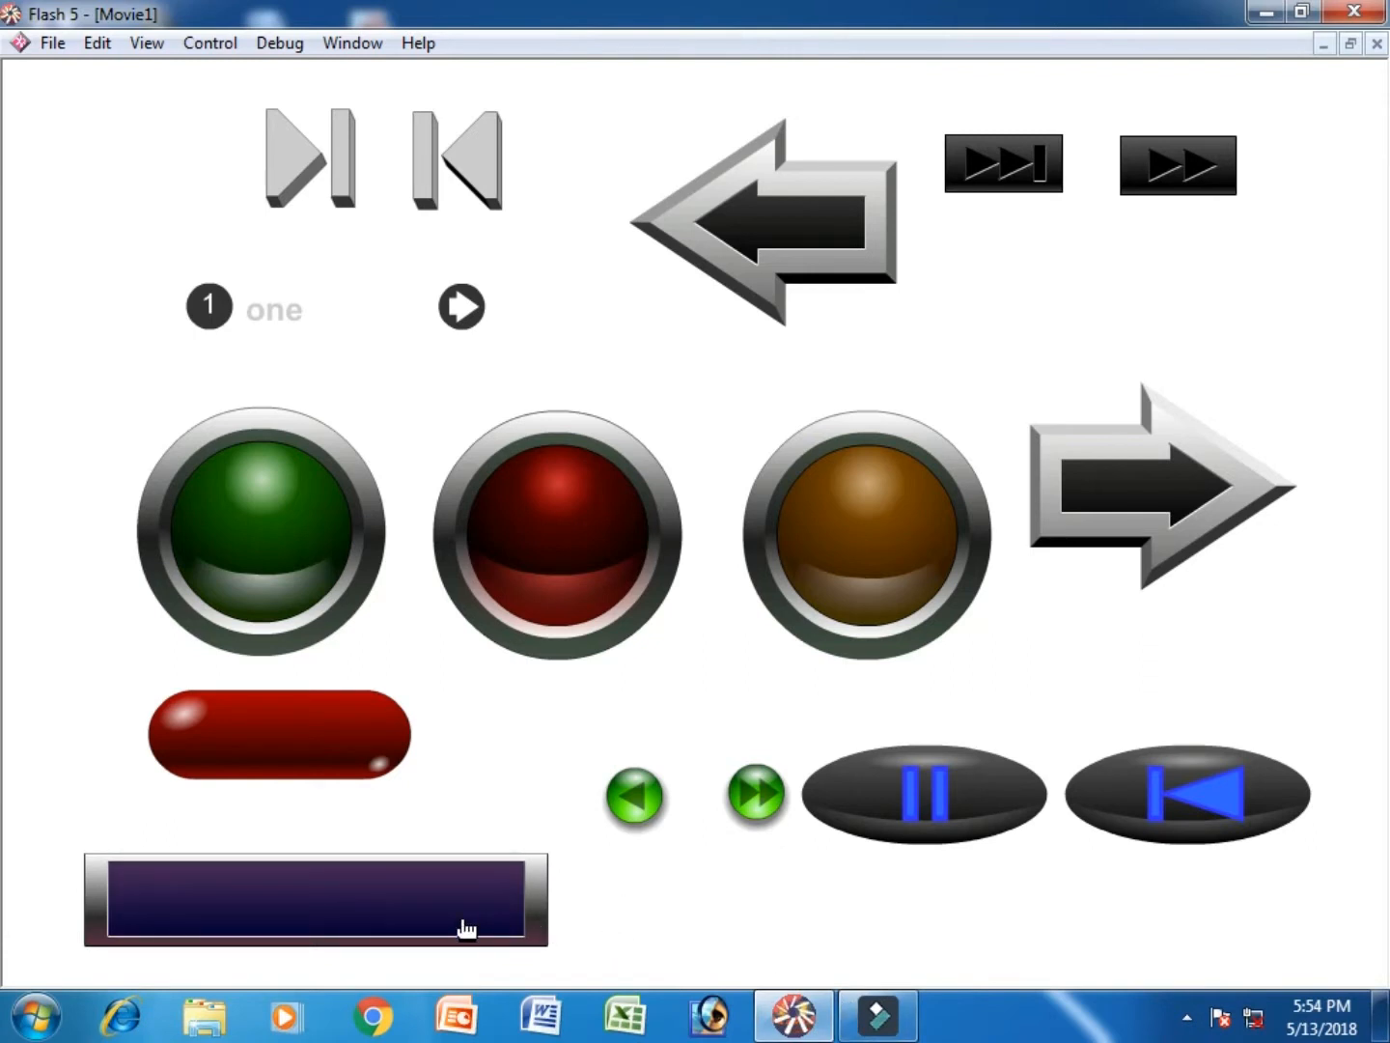
click(422, 904)
click(367, 900)
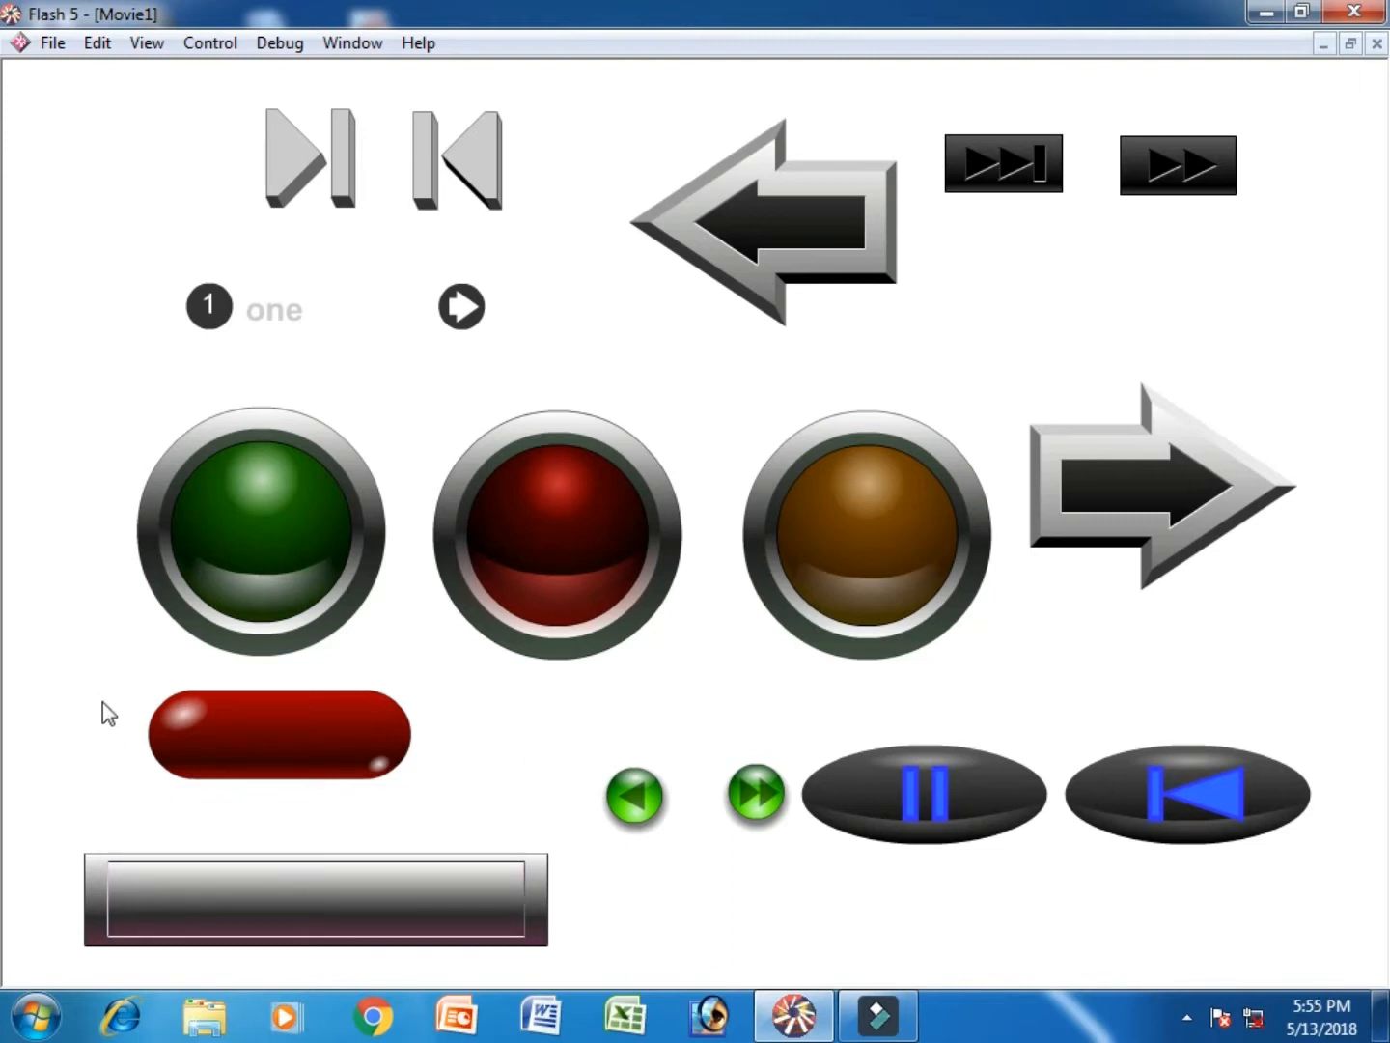
click(340, 740)
- Try out the two green gel buttons and the oval pause and back buttons in the test movie
click(634, 811)
click(637, 800)
click(636, 804)
click(640, 811)
click(753, 799)
click(928, 820)
click(1142, 800)
click(1141, 800)
- Try out the right arrow, the three LED buttons and the Red Block back button in the test movie
click(1163, 494)
click(1163, 495)
click(866, 548)
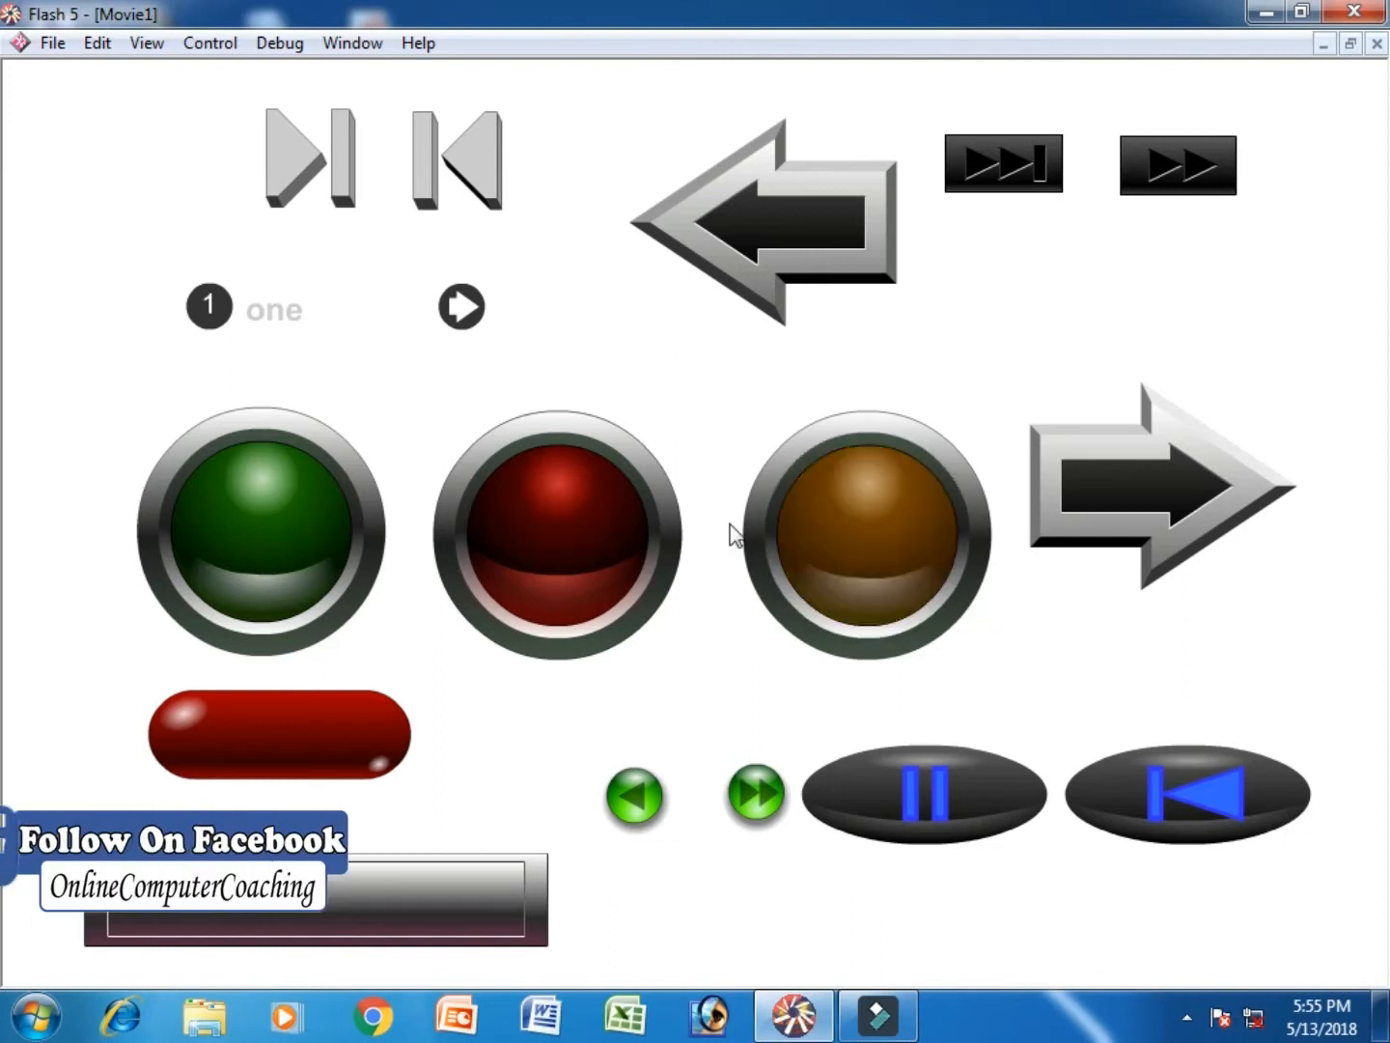
click(592, 534)
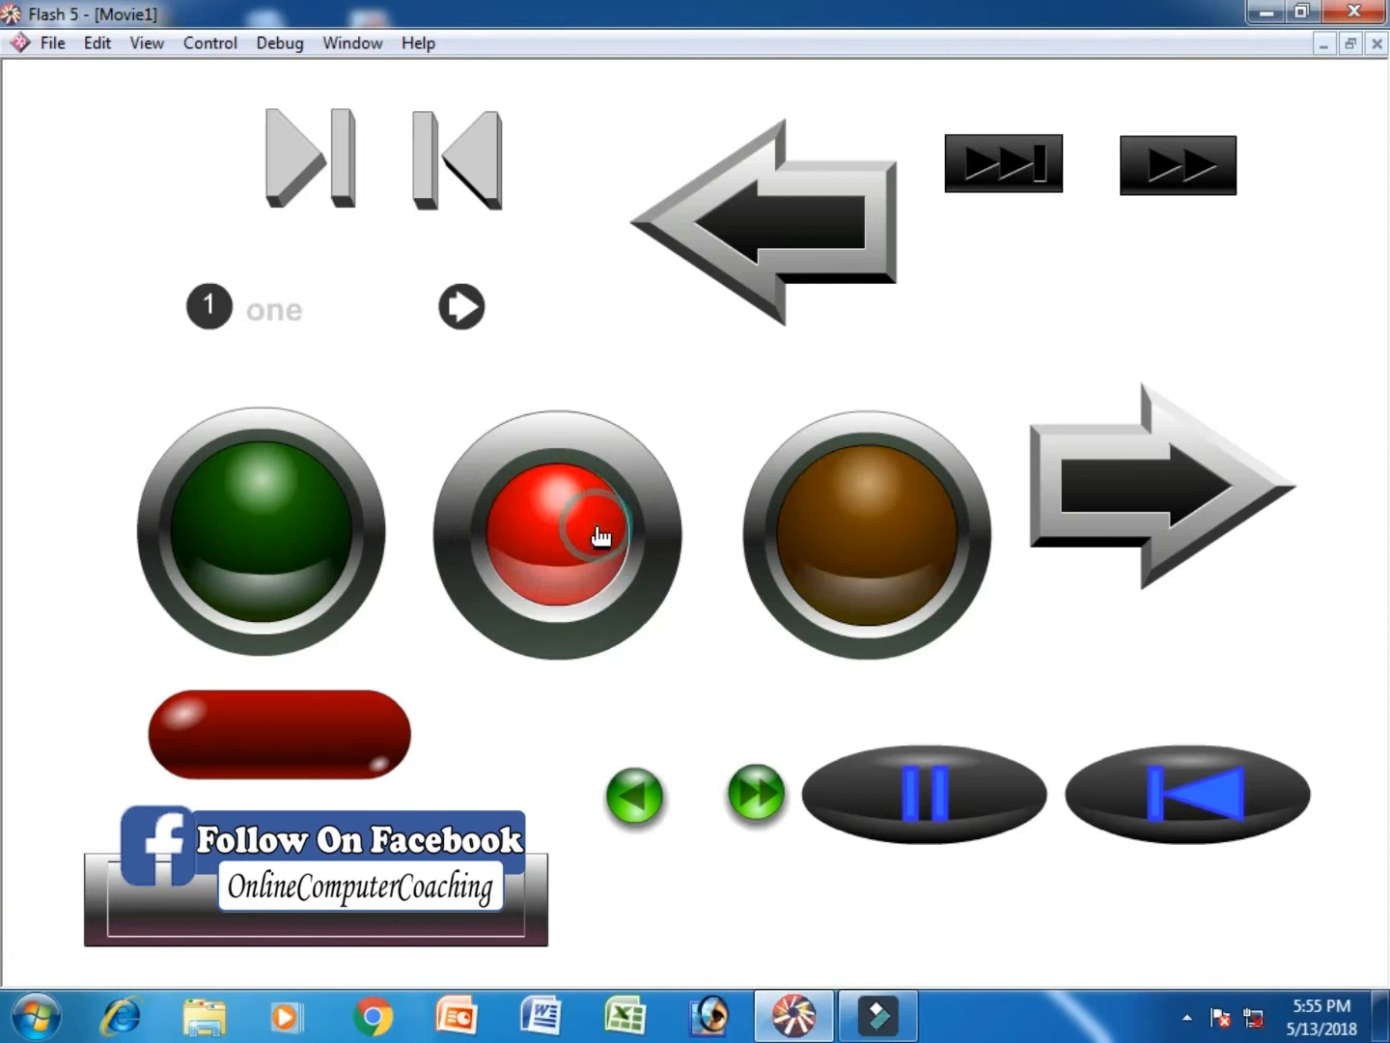
click(260, 537)
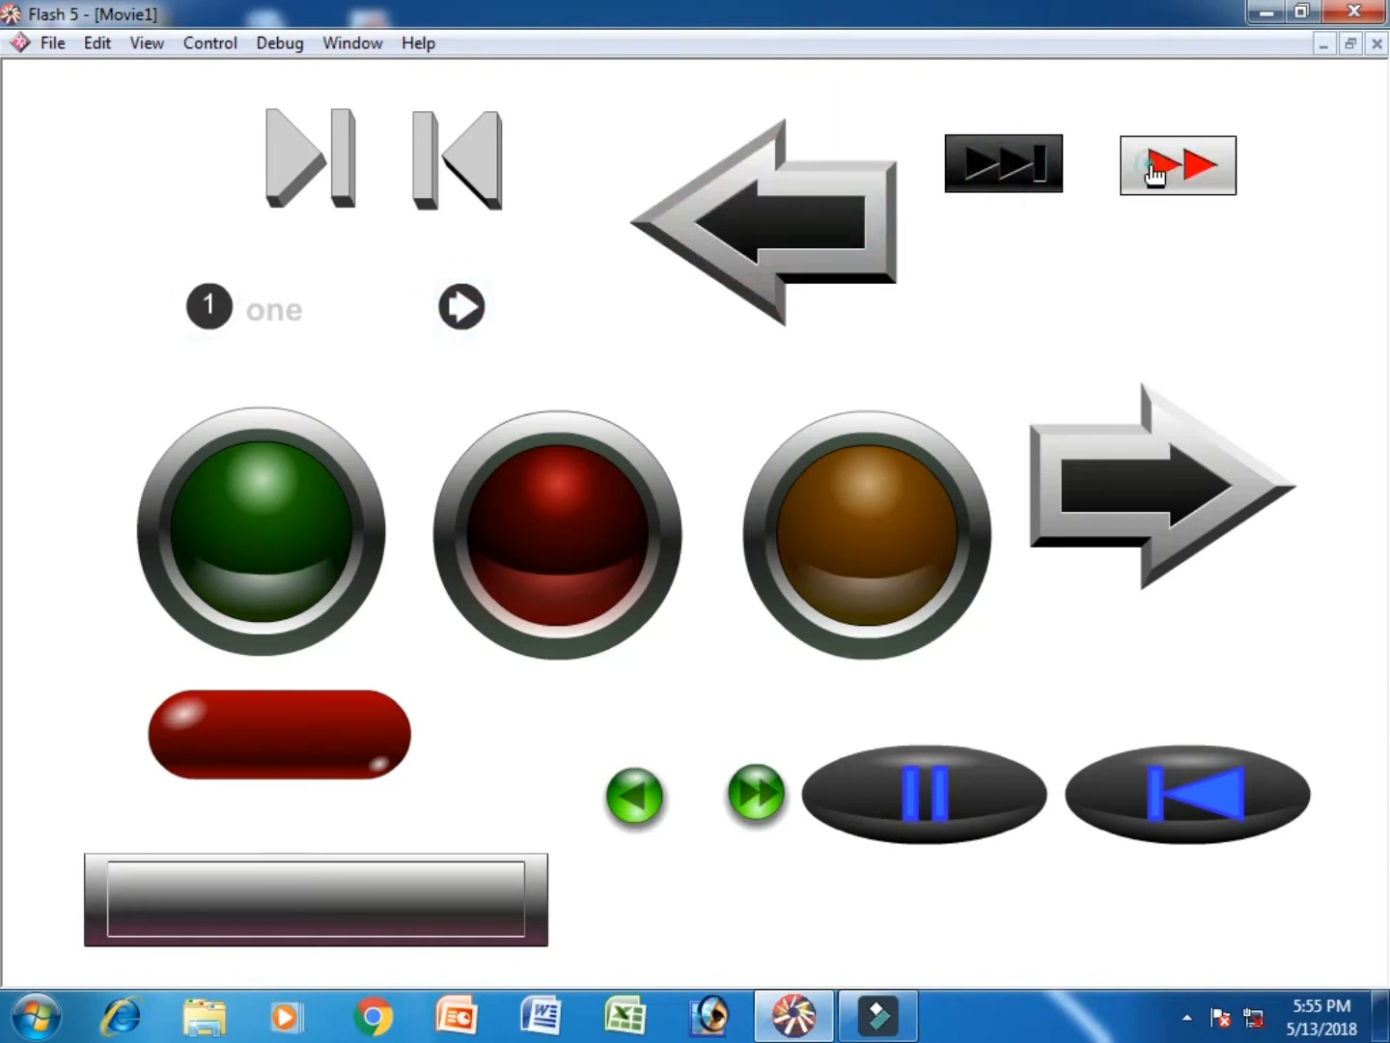
click(462, 180)
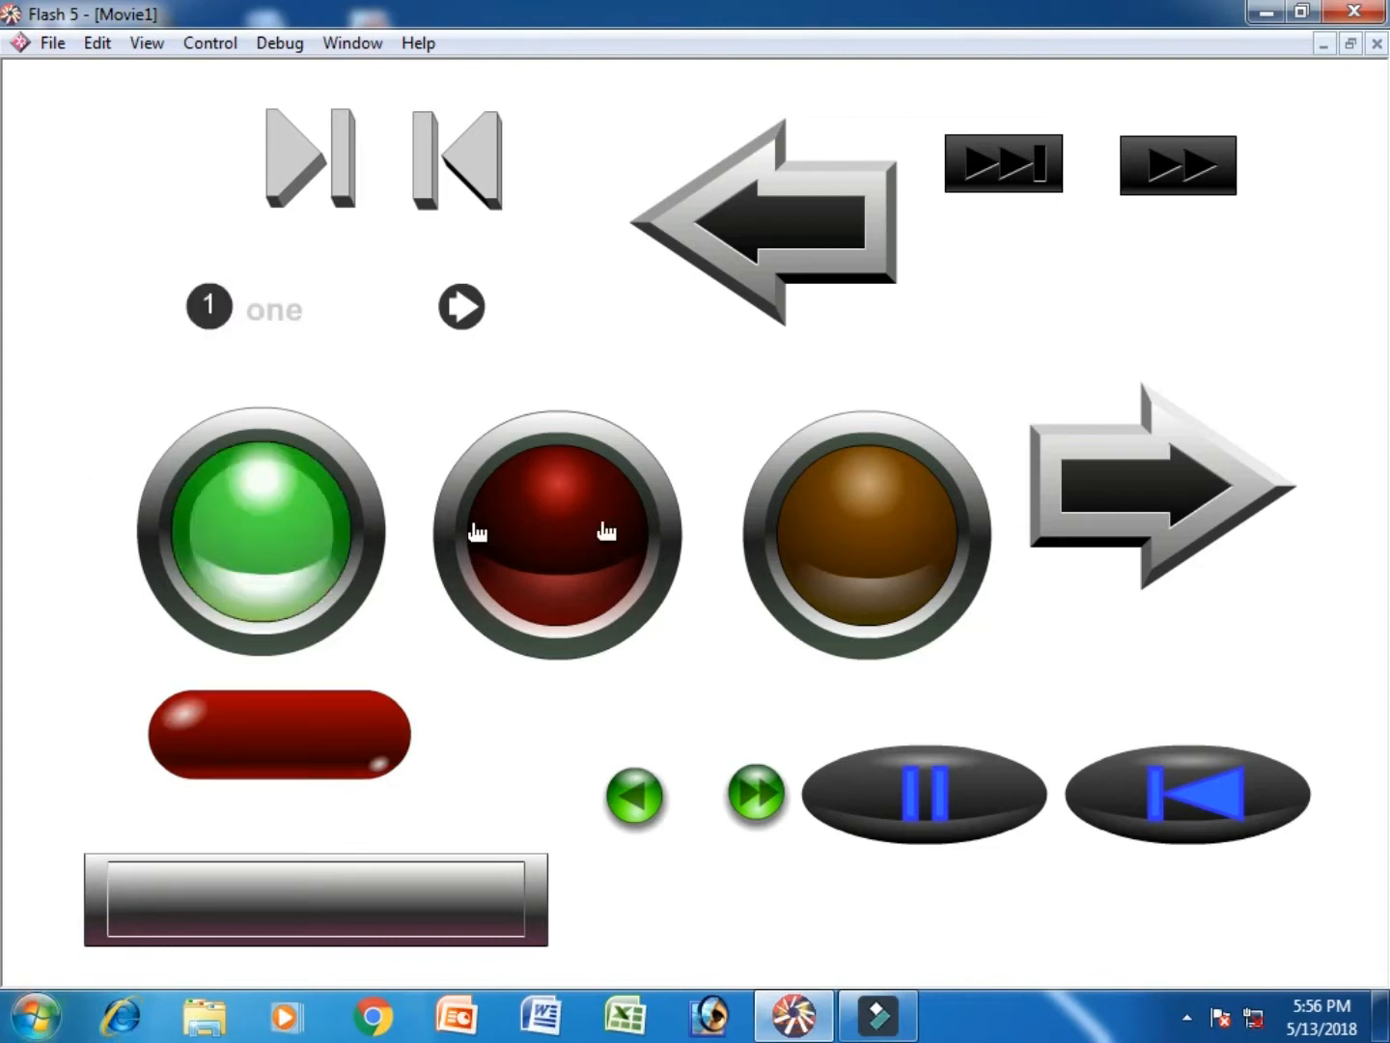
- Launch a new instance of Flash 5 with a blank movie and dismiss the startup warning
click(37, 1013)
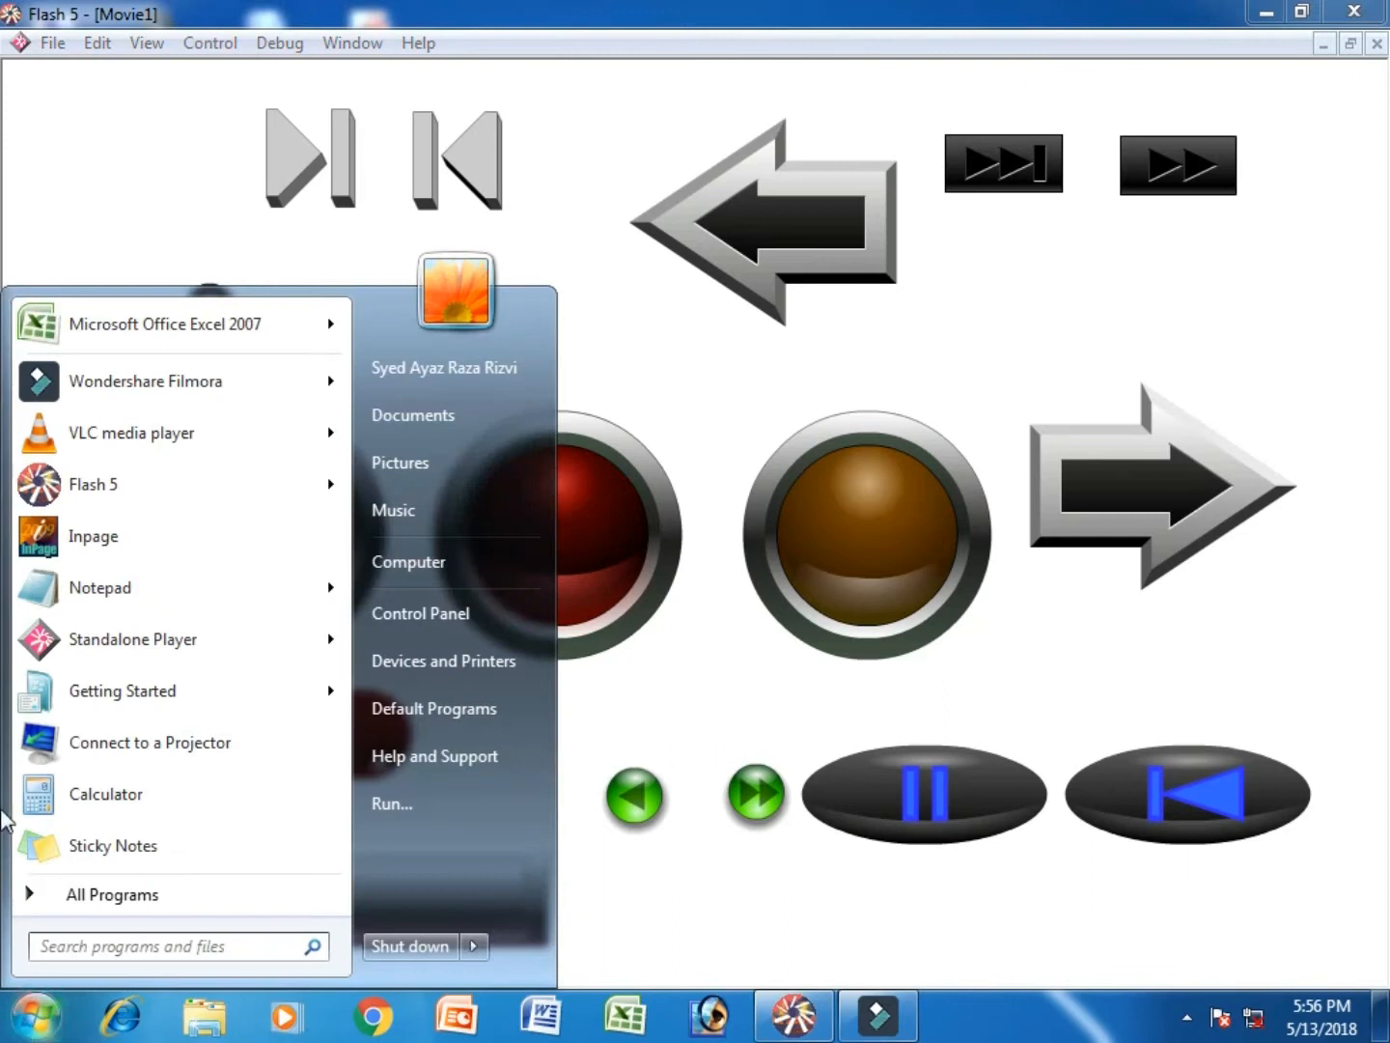
click(118, 492)
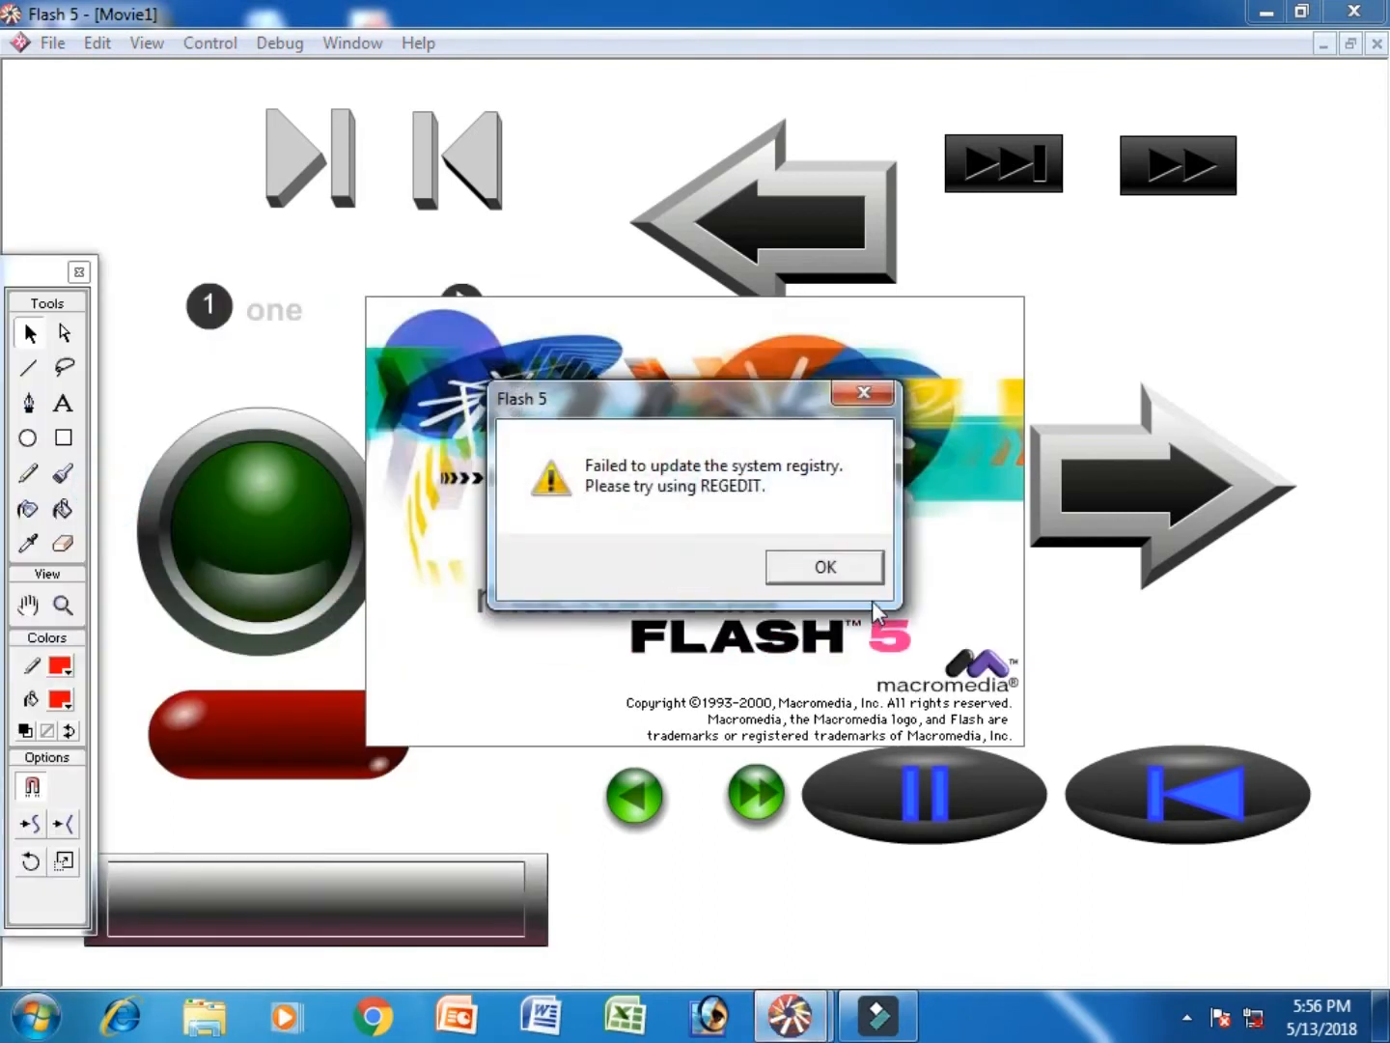
click(832, 569)
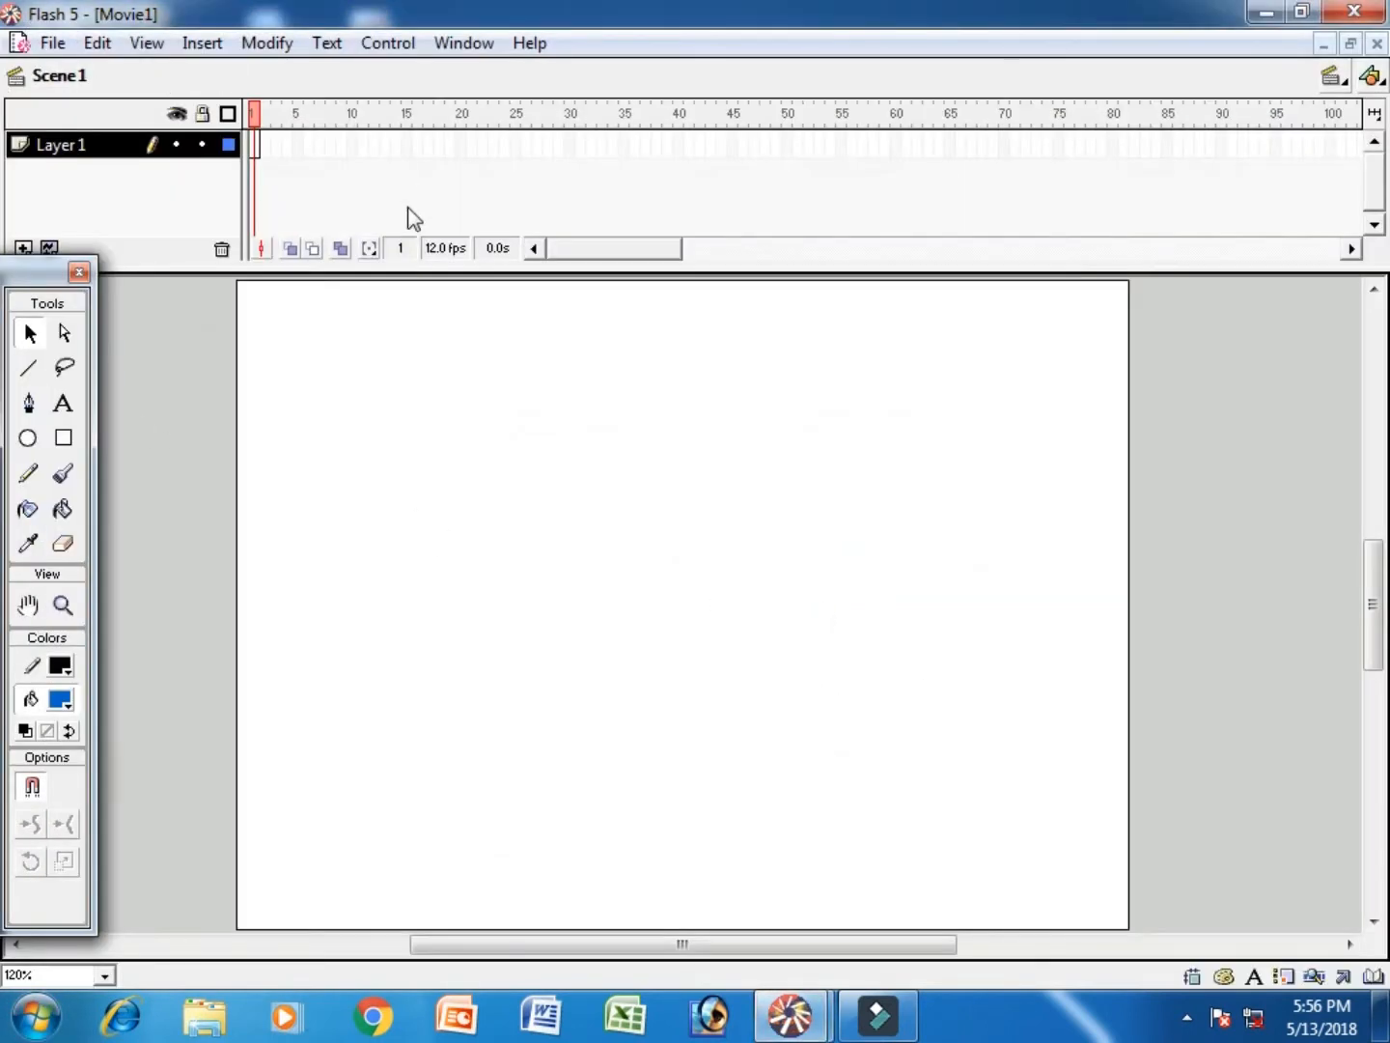
- Create a new symbol with the Button behavior, keeping the default name
click(202, 43)
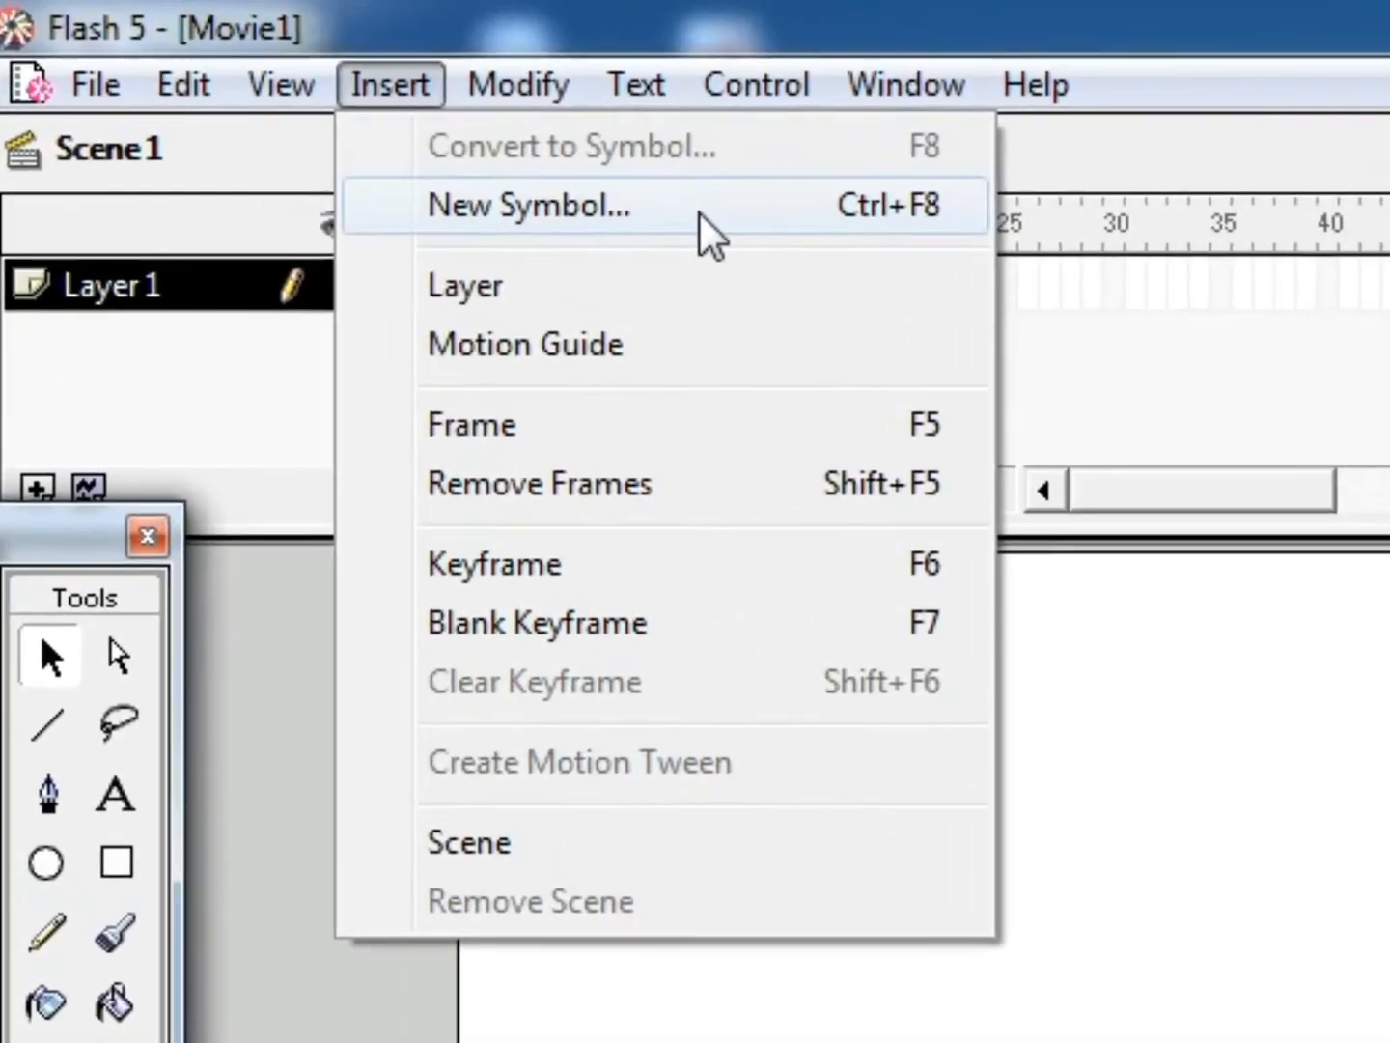
click(424, 129)
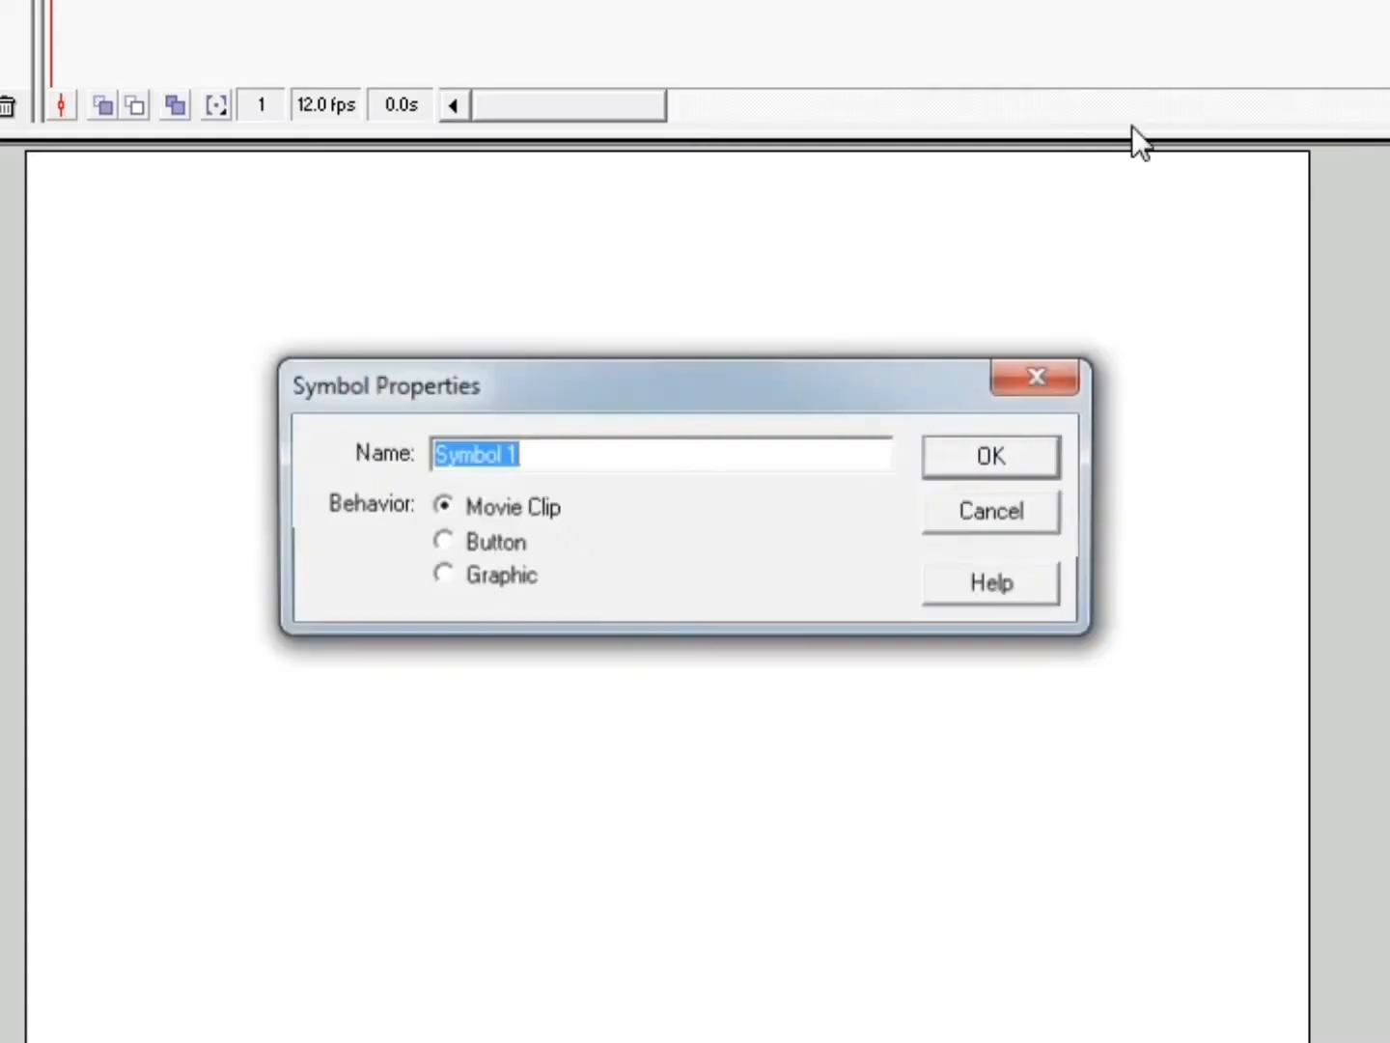
click(500, 504)
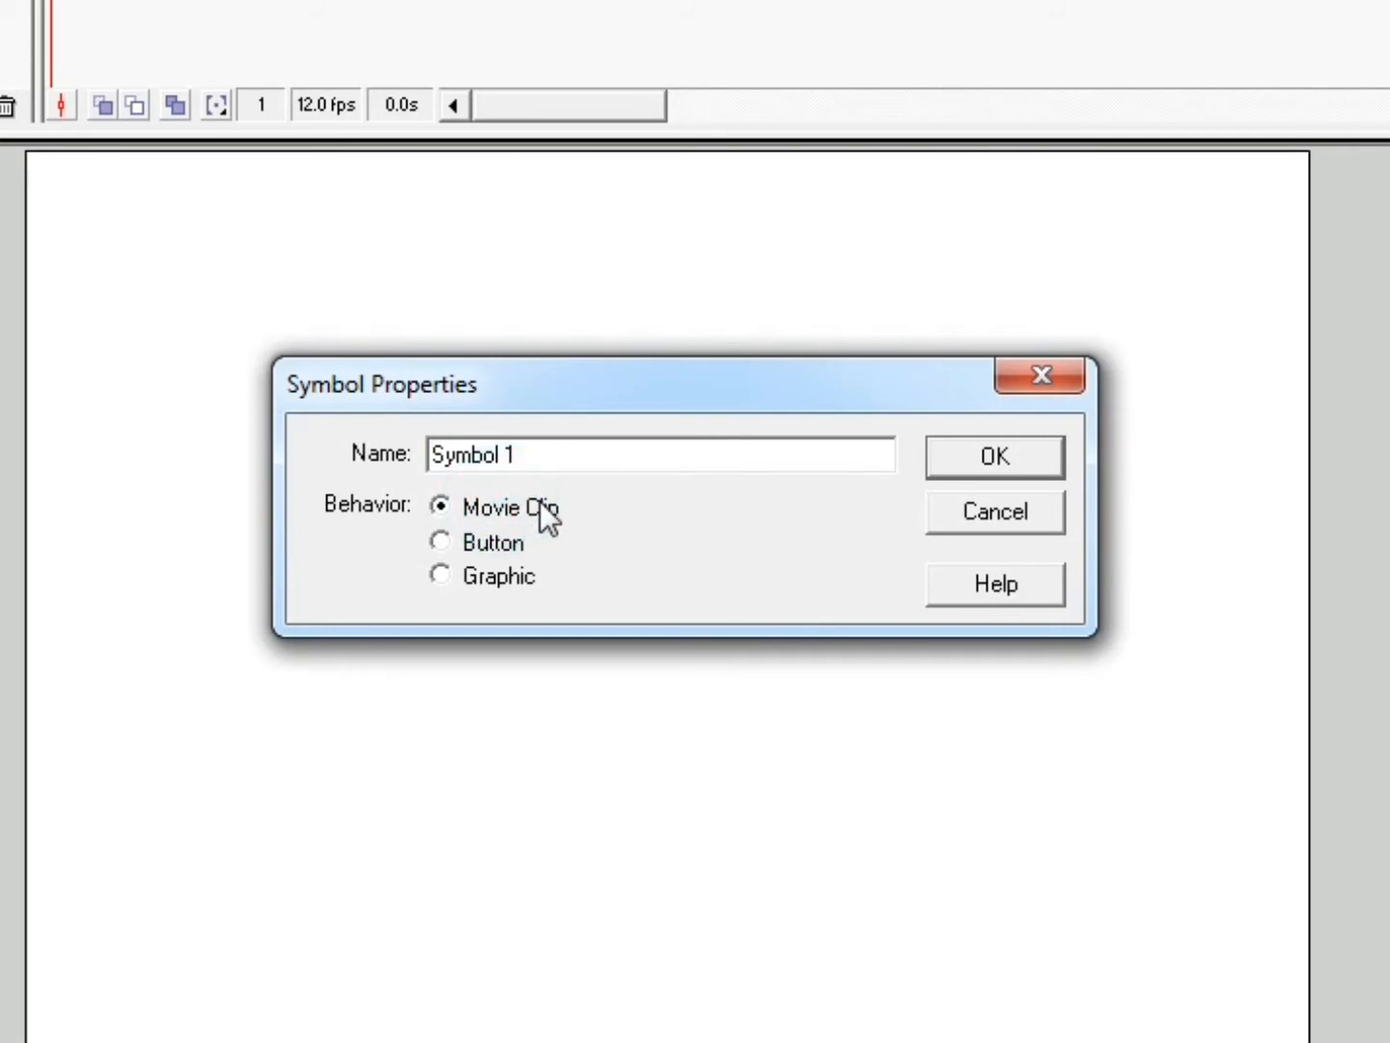
click(452, 549)
click(1010, 469)
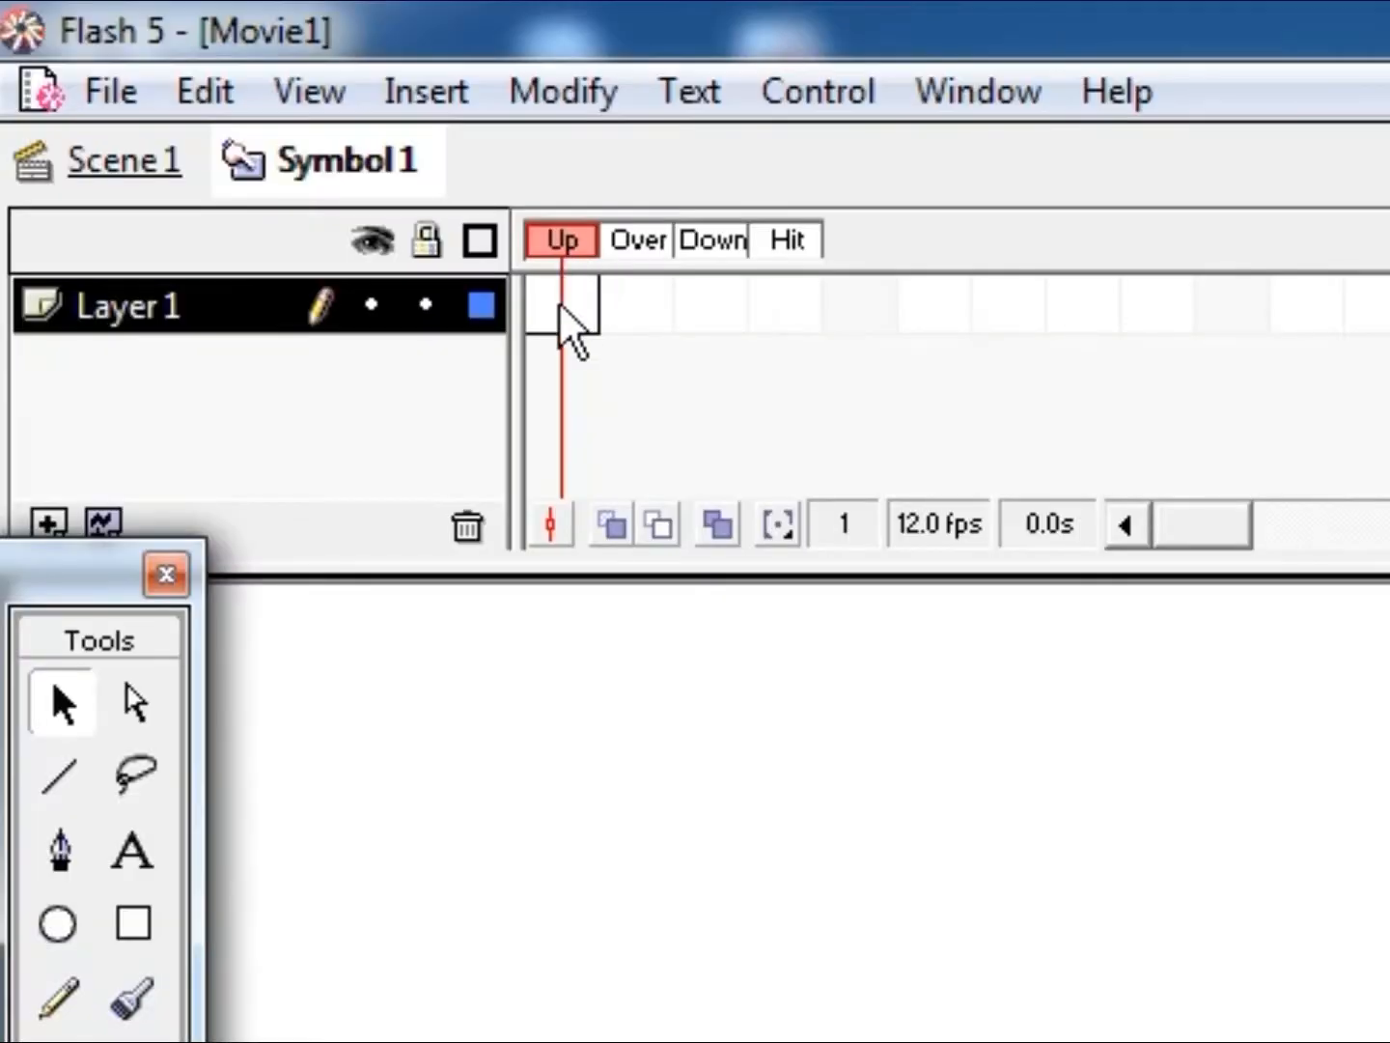
- Draw a blue circle with a black outline in the button's Up frame, above and left of the registration point
click(269, 147)
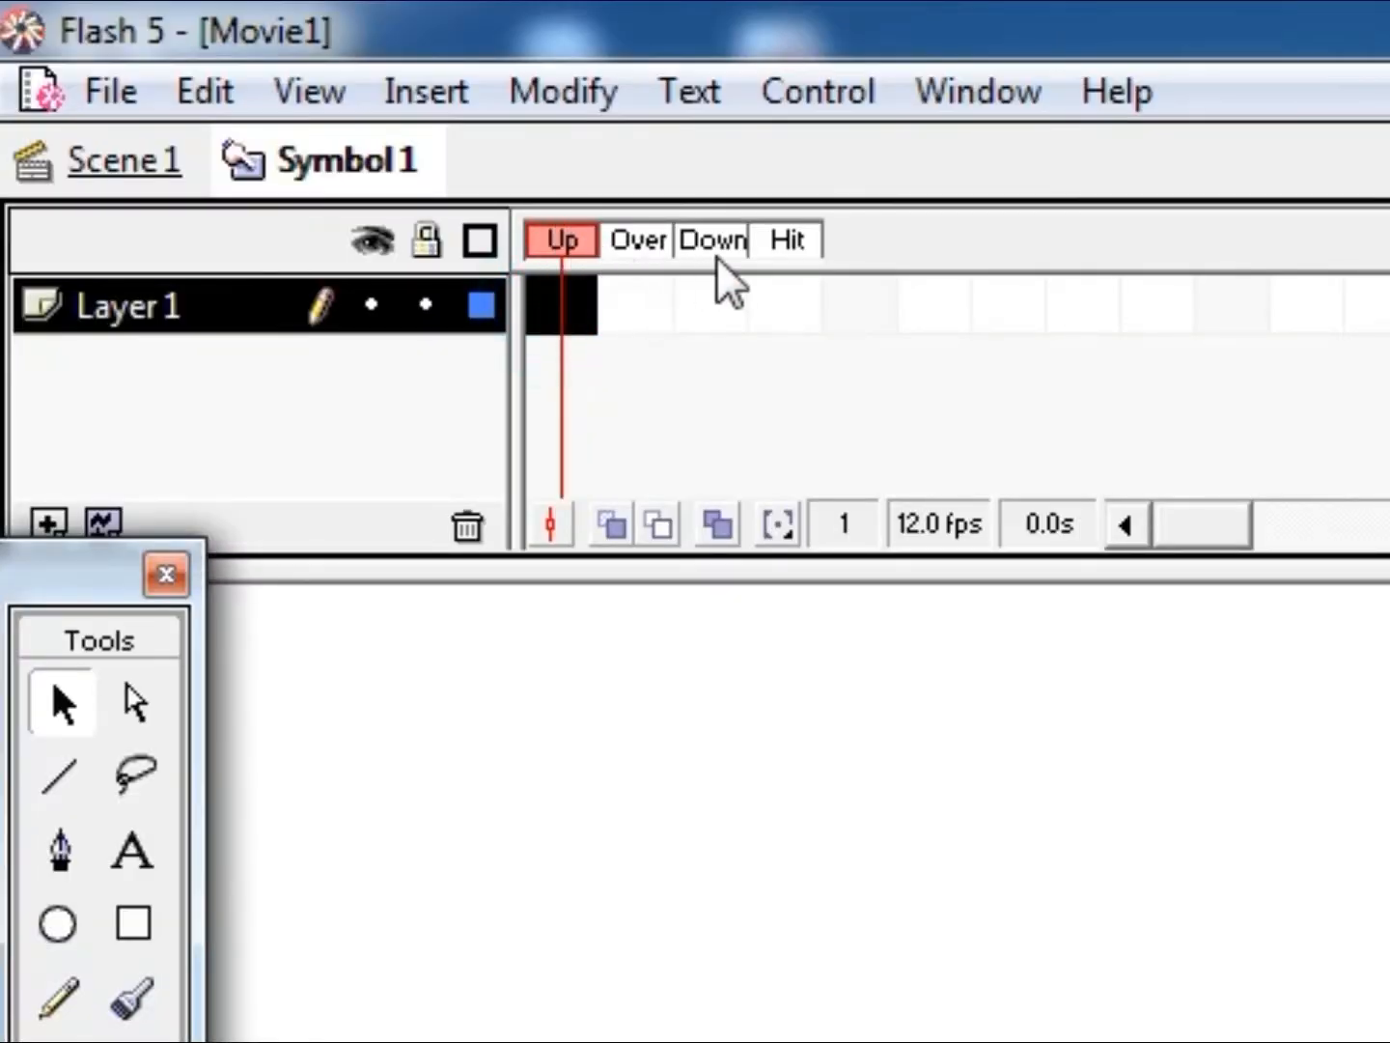
click(568, 315)
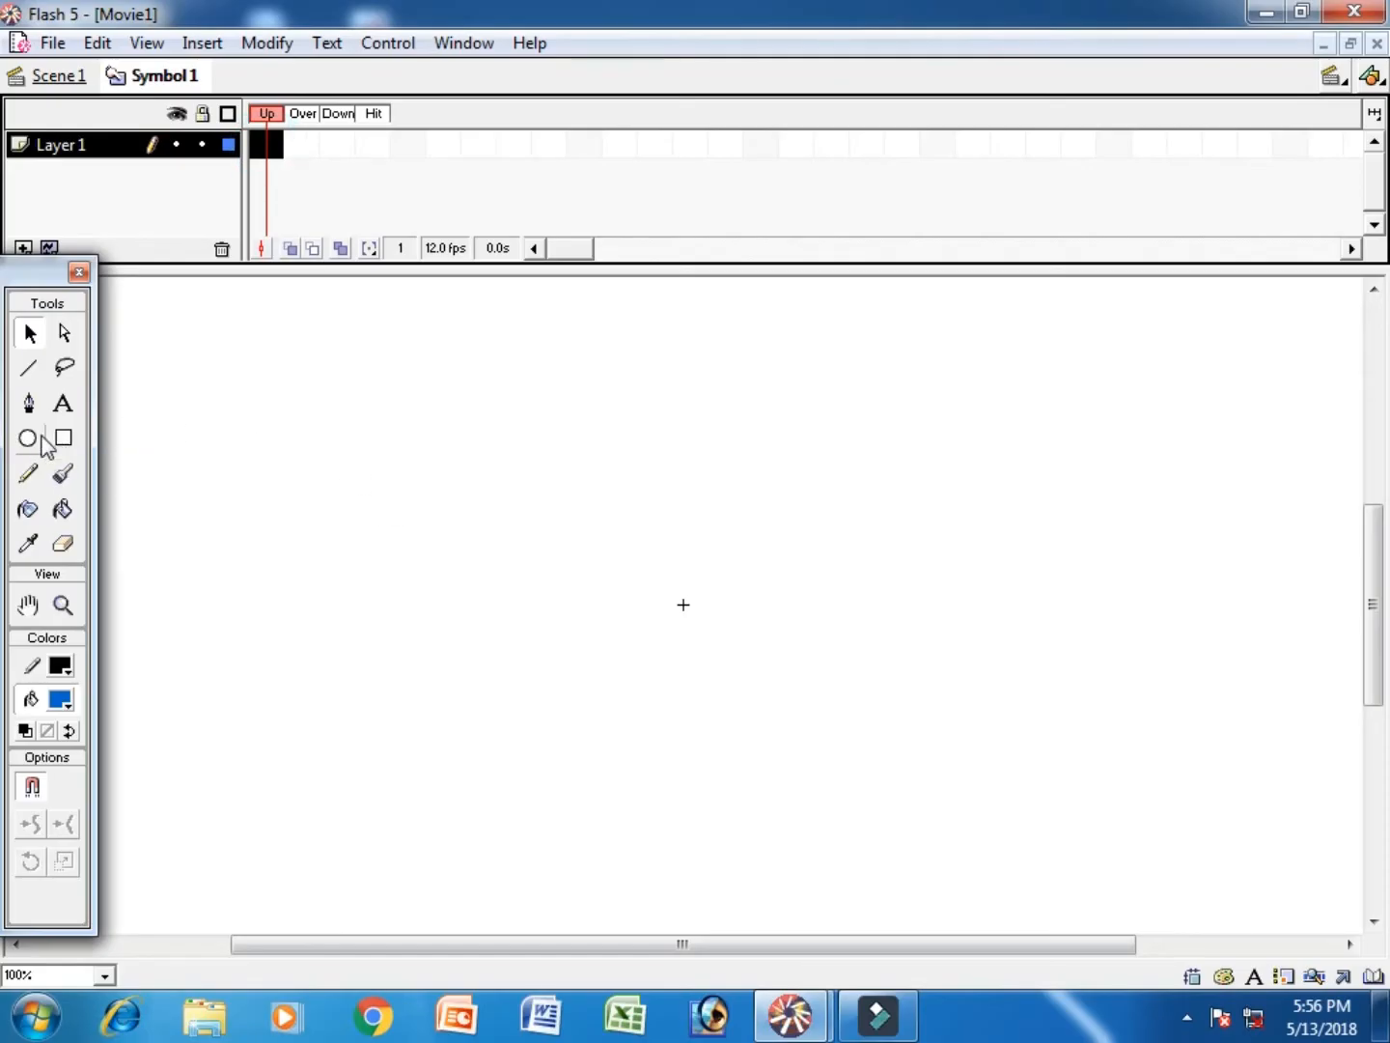
click(28, 439)
drag(304, 454, 454, 601)
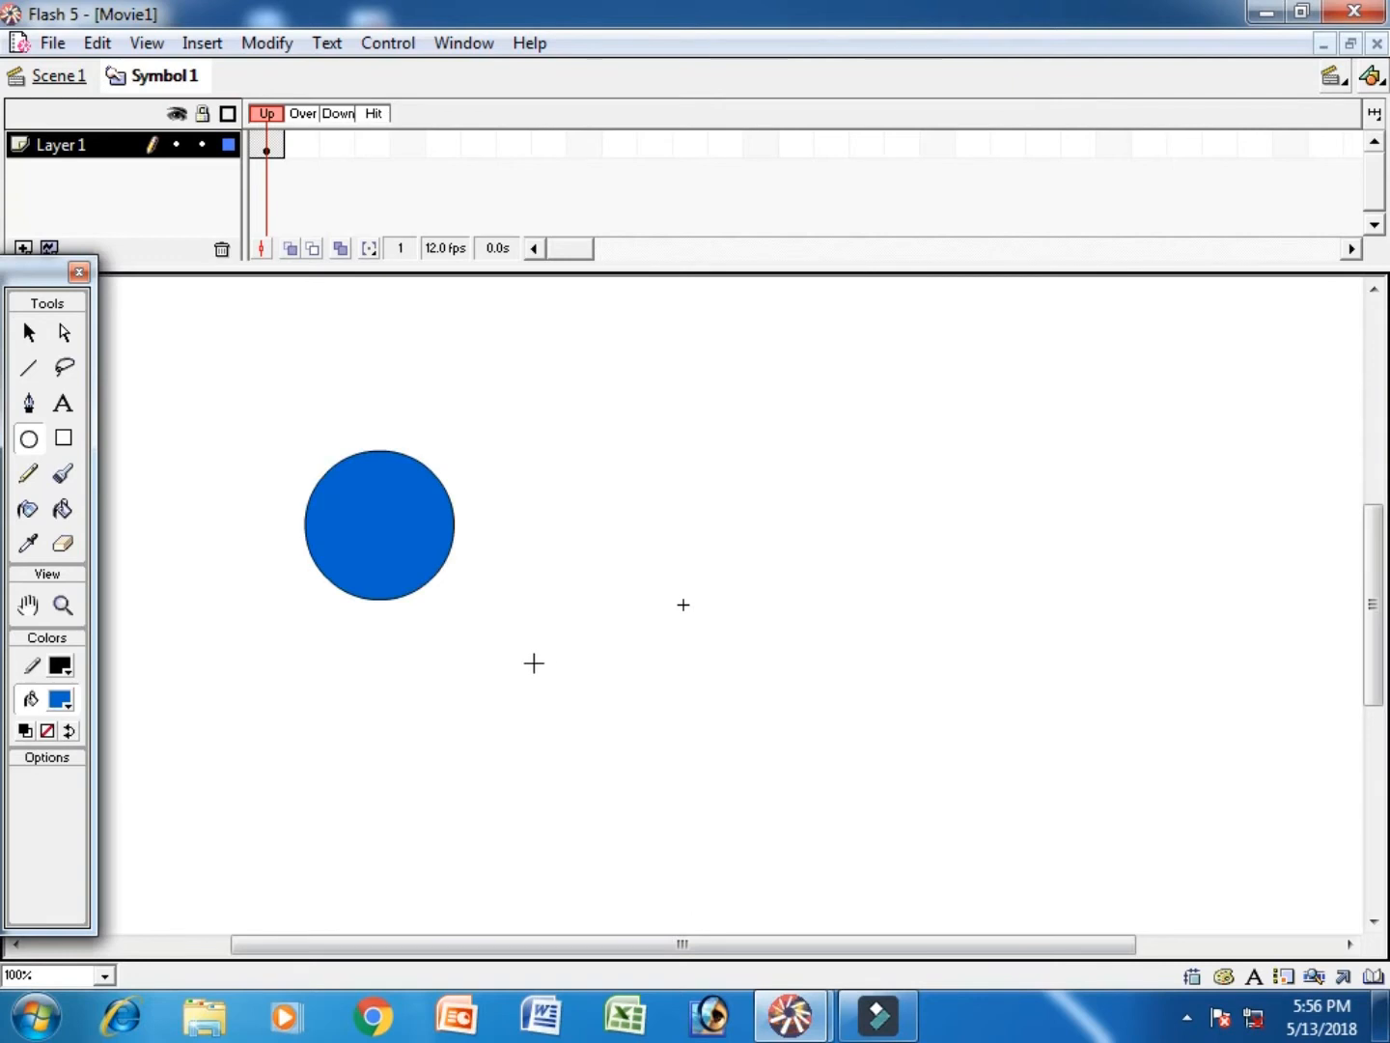
- Fill the Up-state circle with the red radial gradient
click(30, 333)
double_click(340, 529)
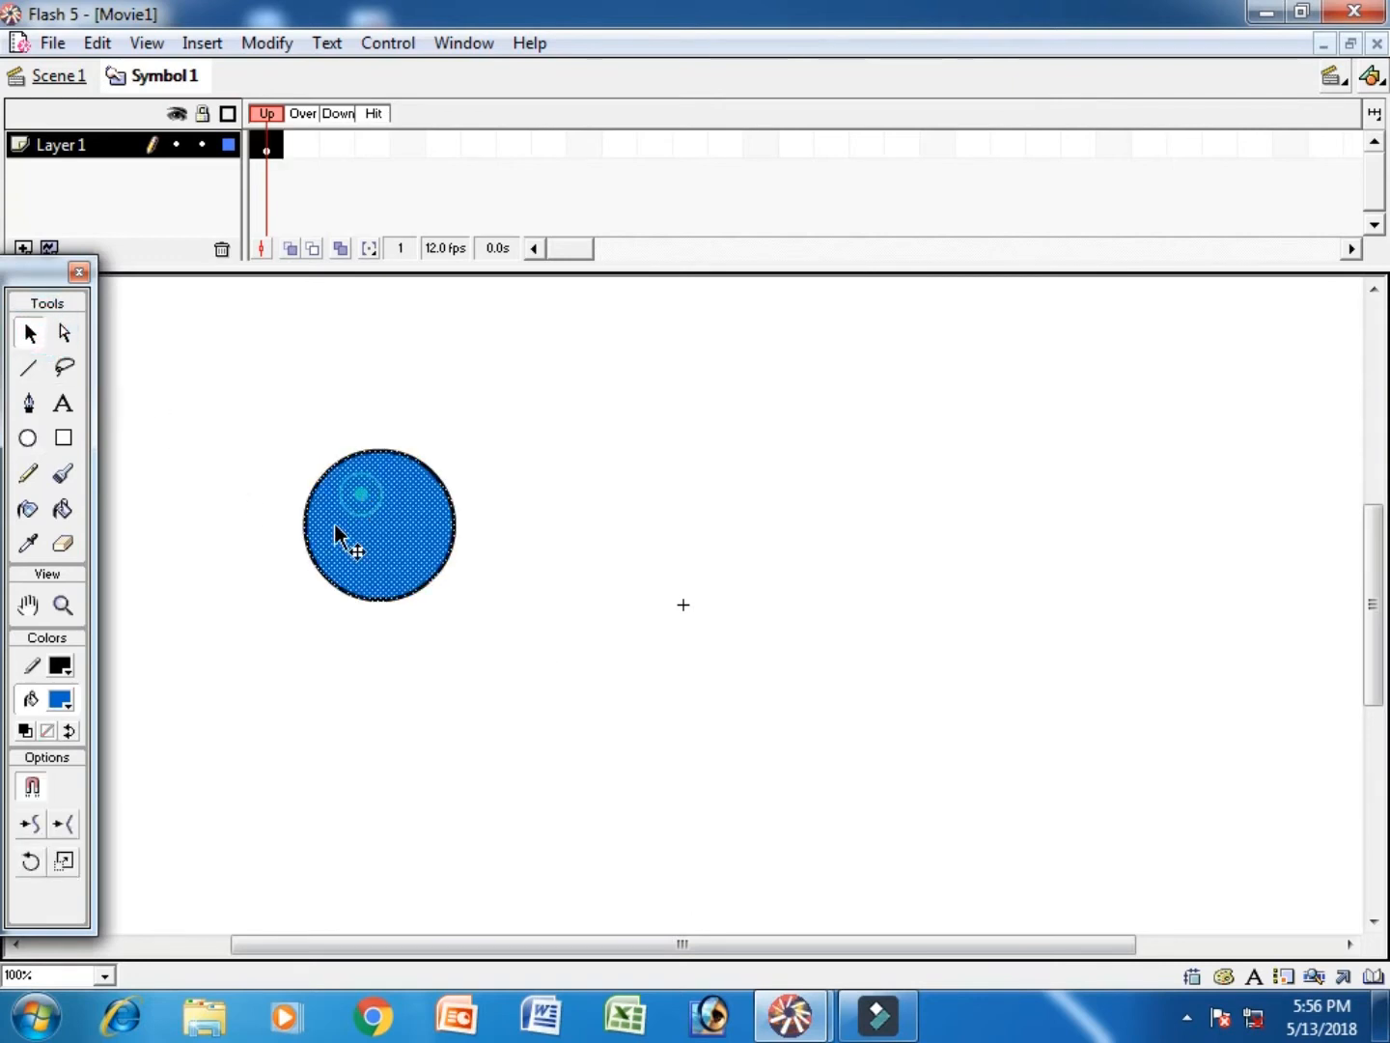
click(60, 700)
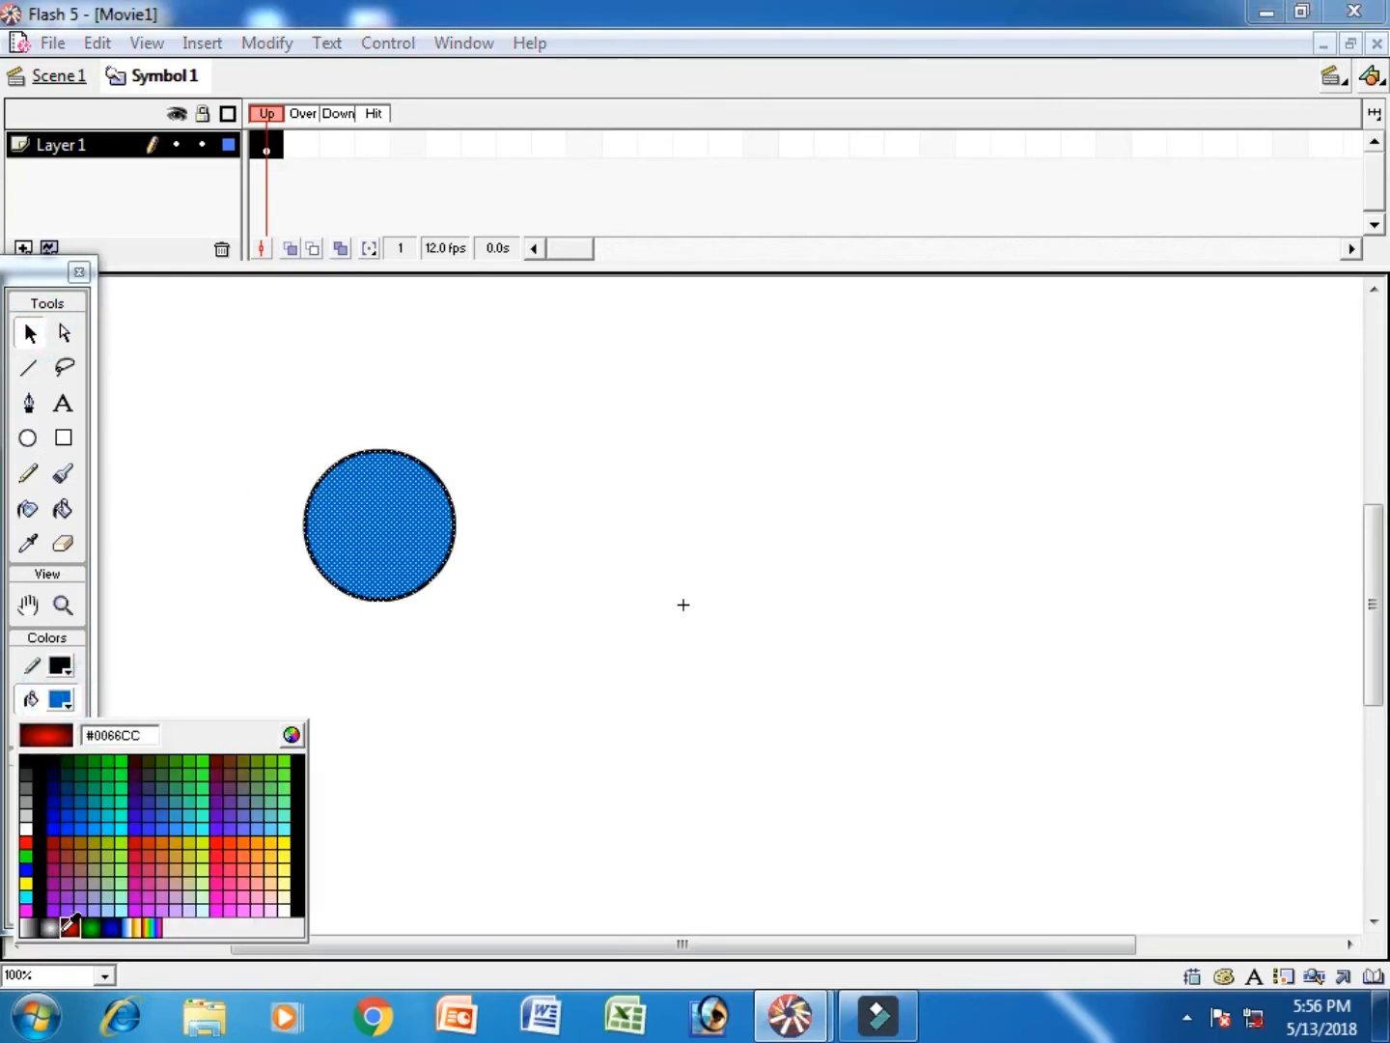
click(70, 929)
click(287, 674)
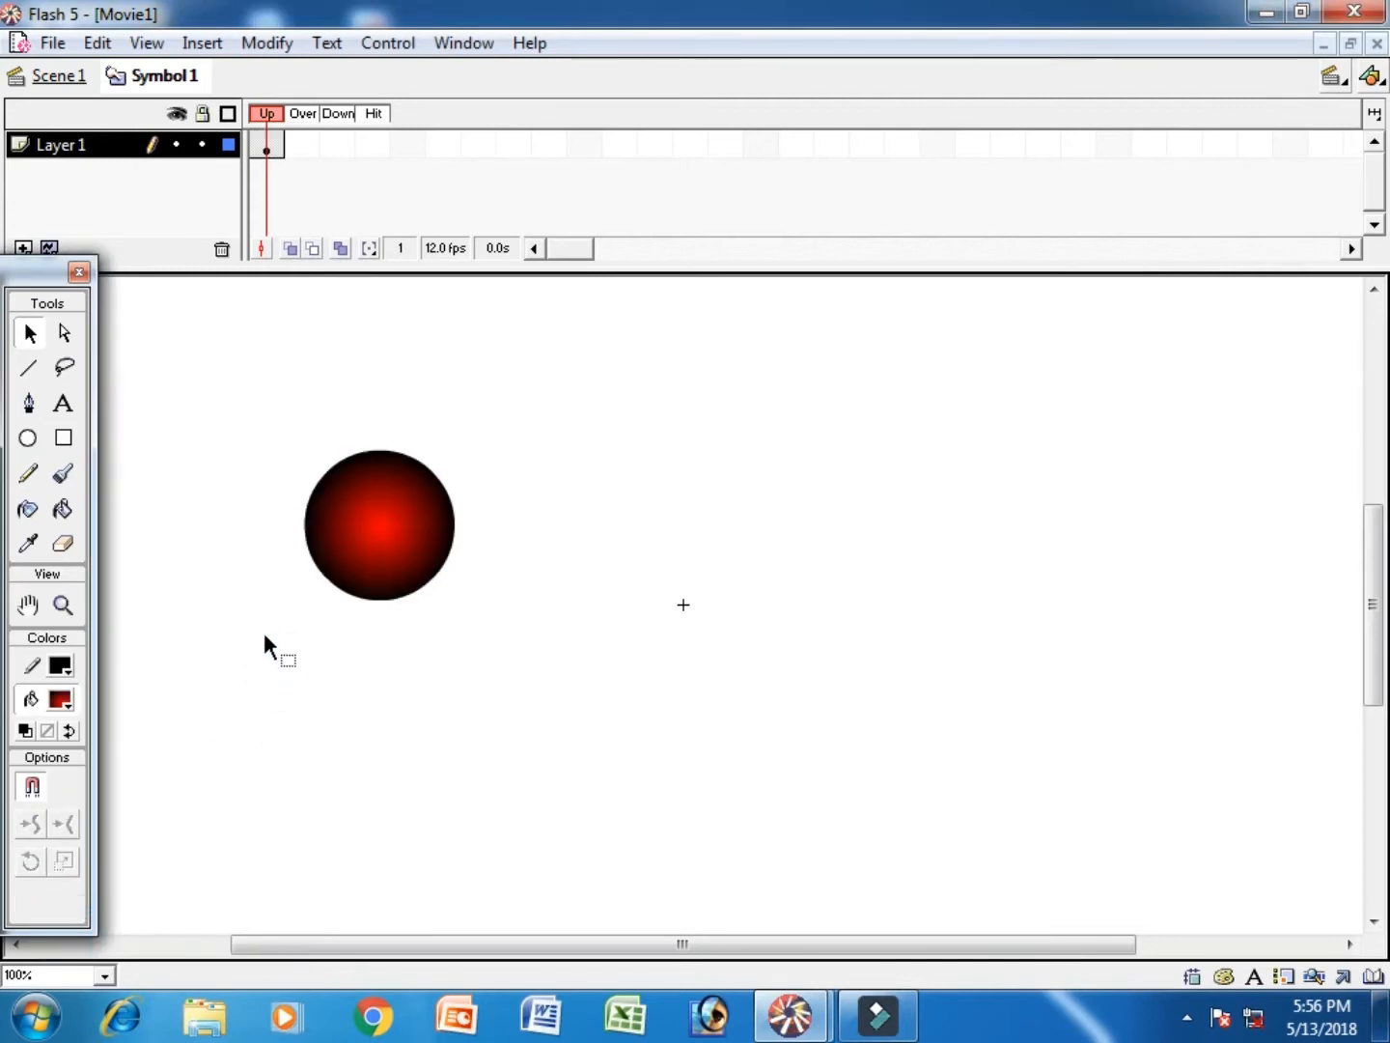
- Add a keyframe for the Over state and fill its circle with solid red #FF0000
click(261, 144)
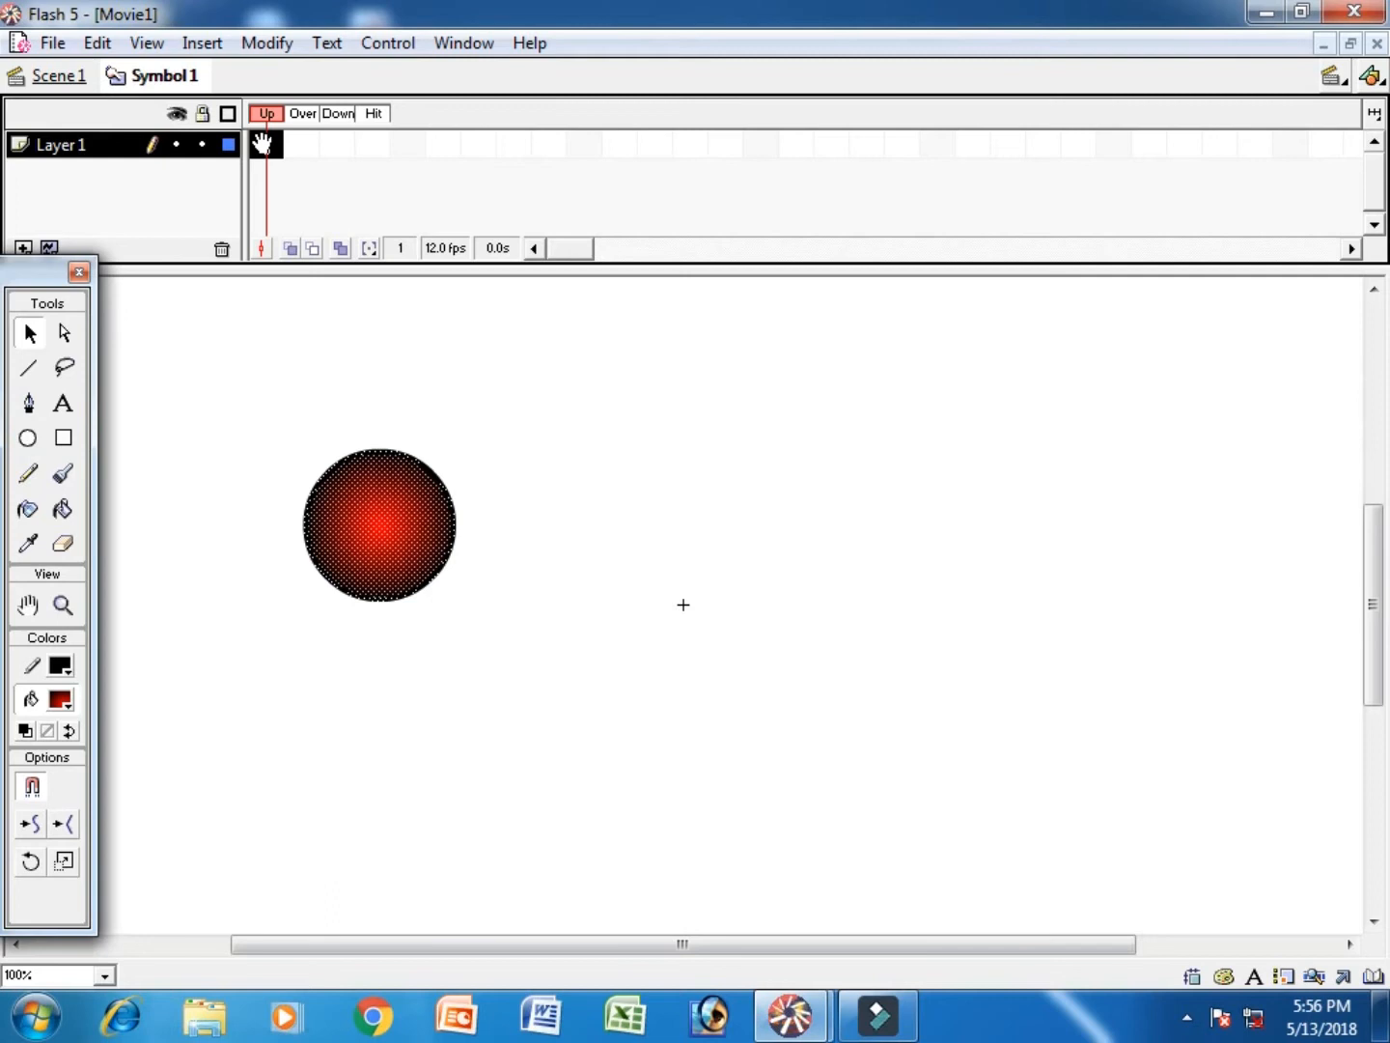
key(F6)
click(414, 365)
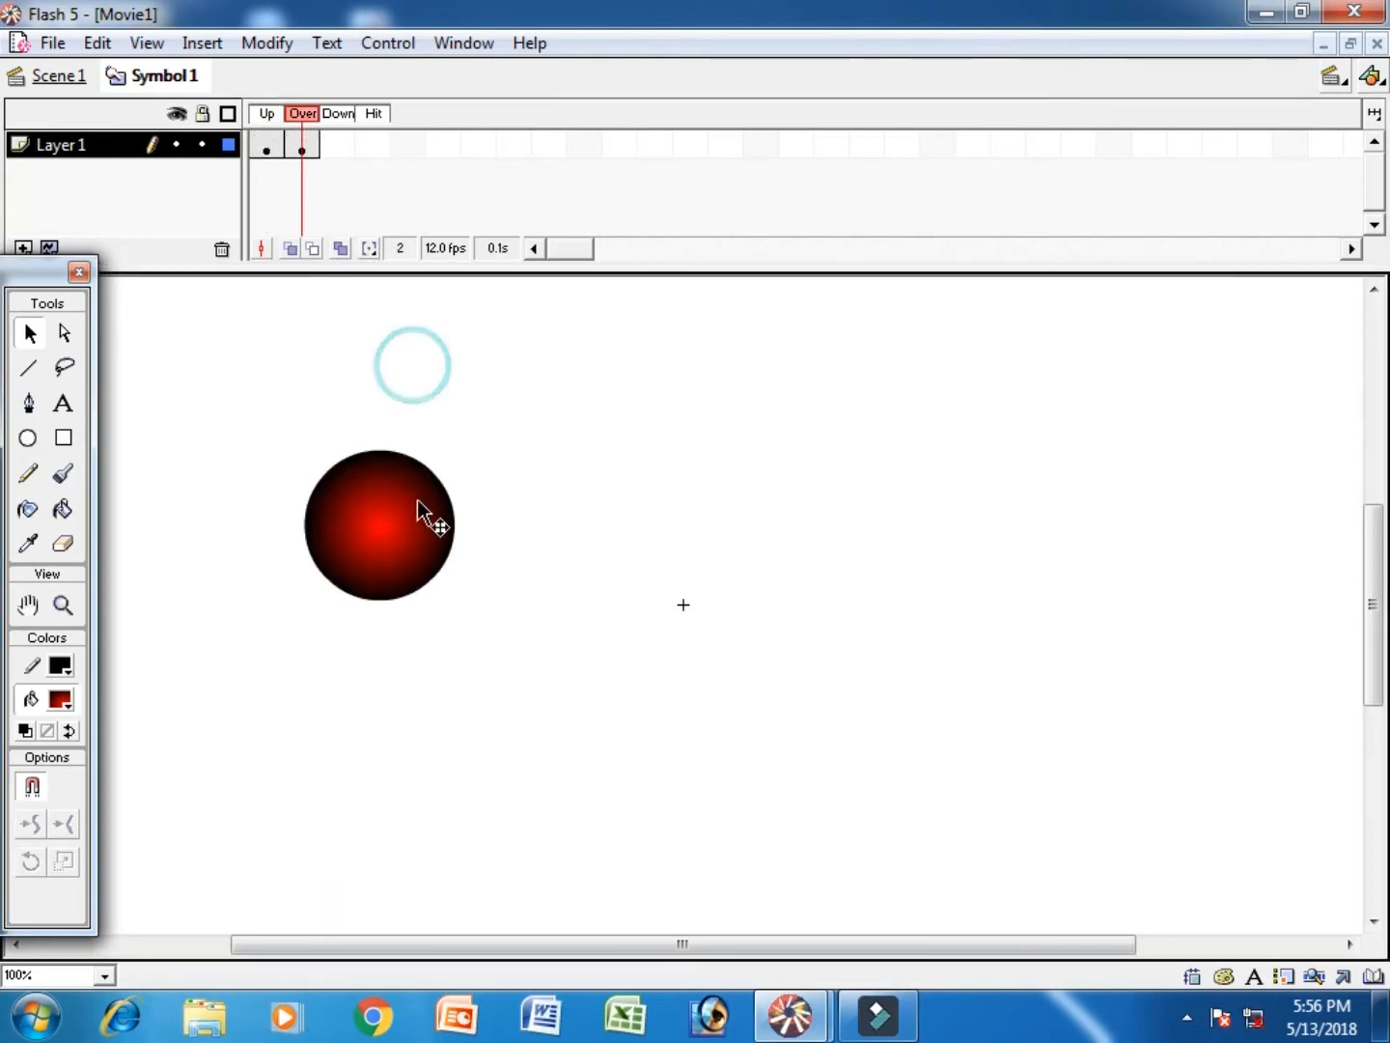
click(394, 533)
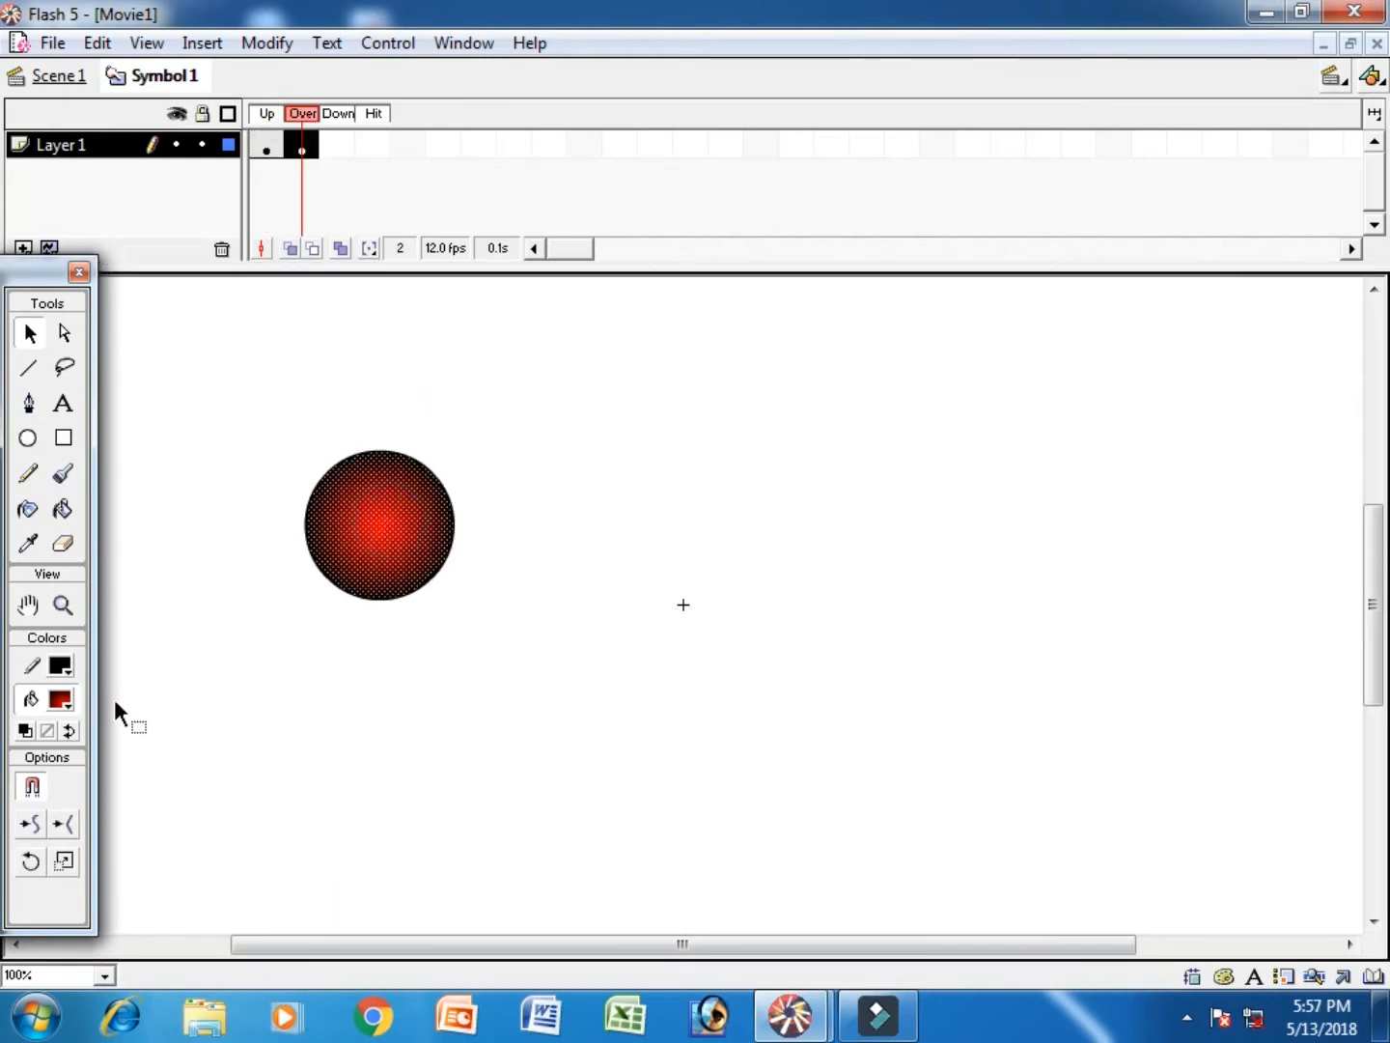
click(65, 702)
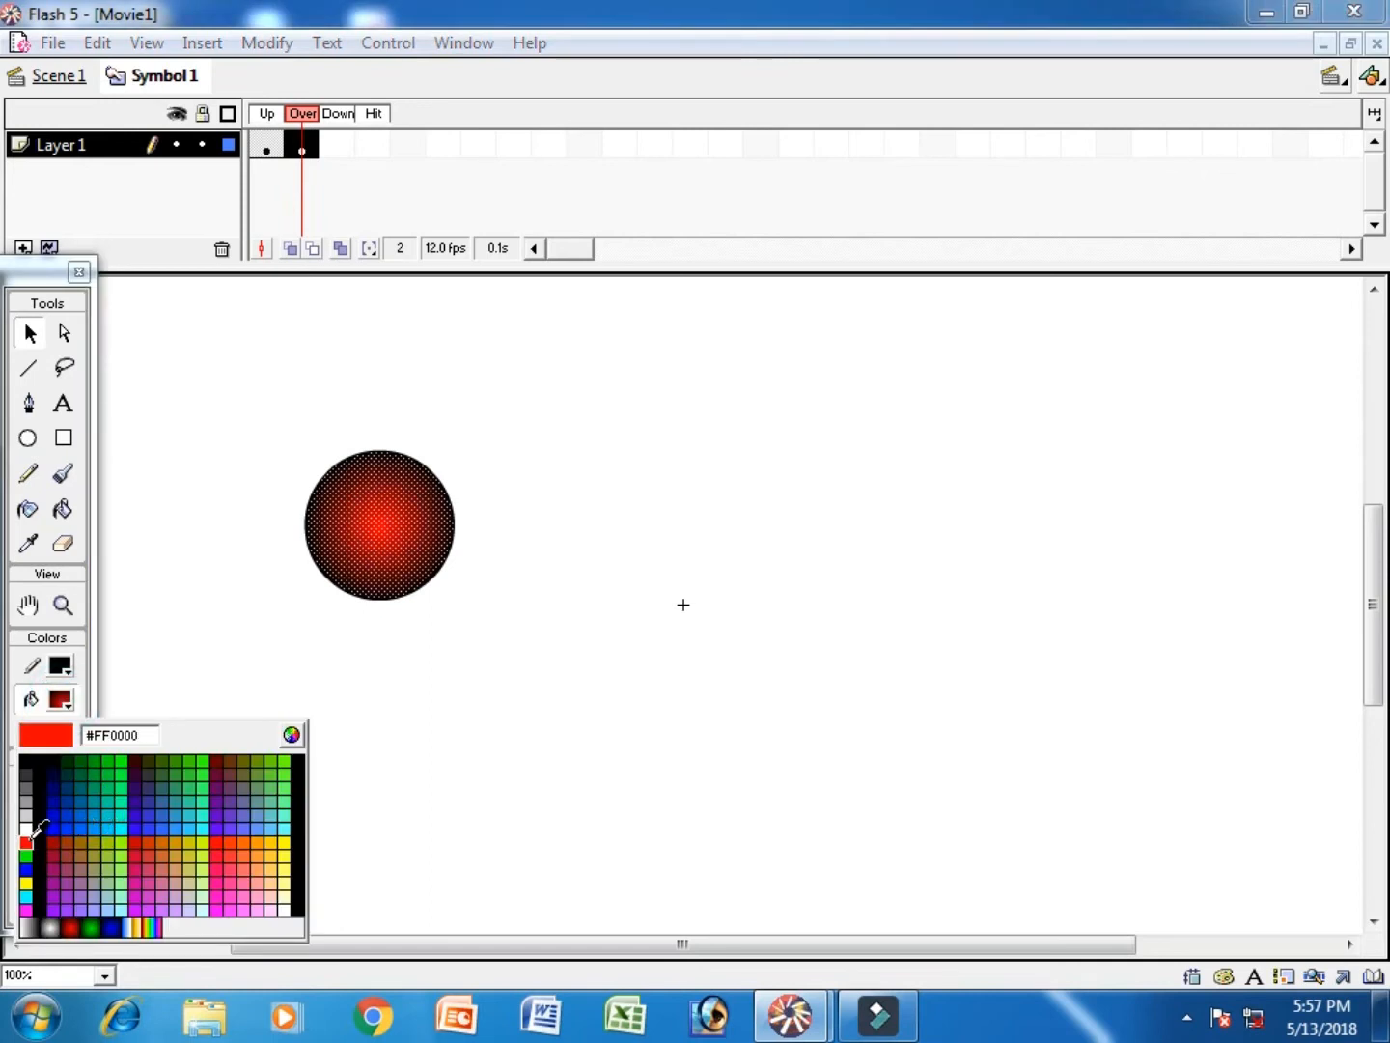
click(29, 838)
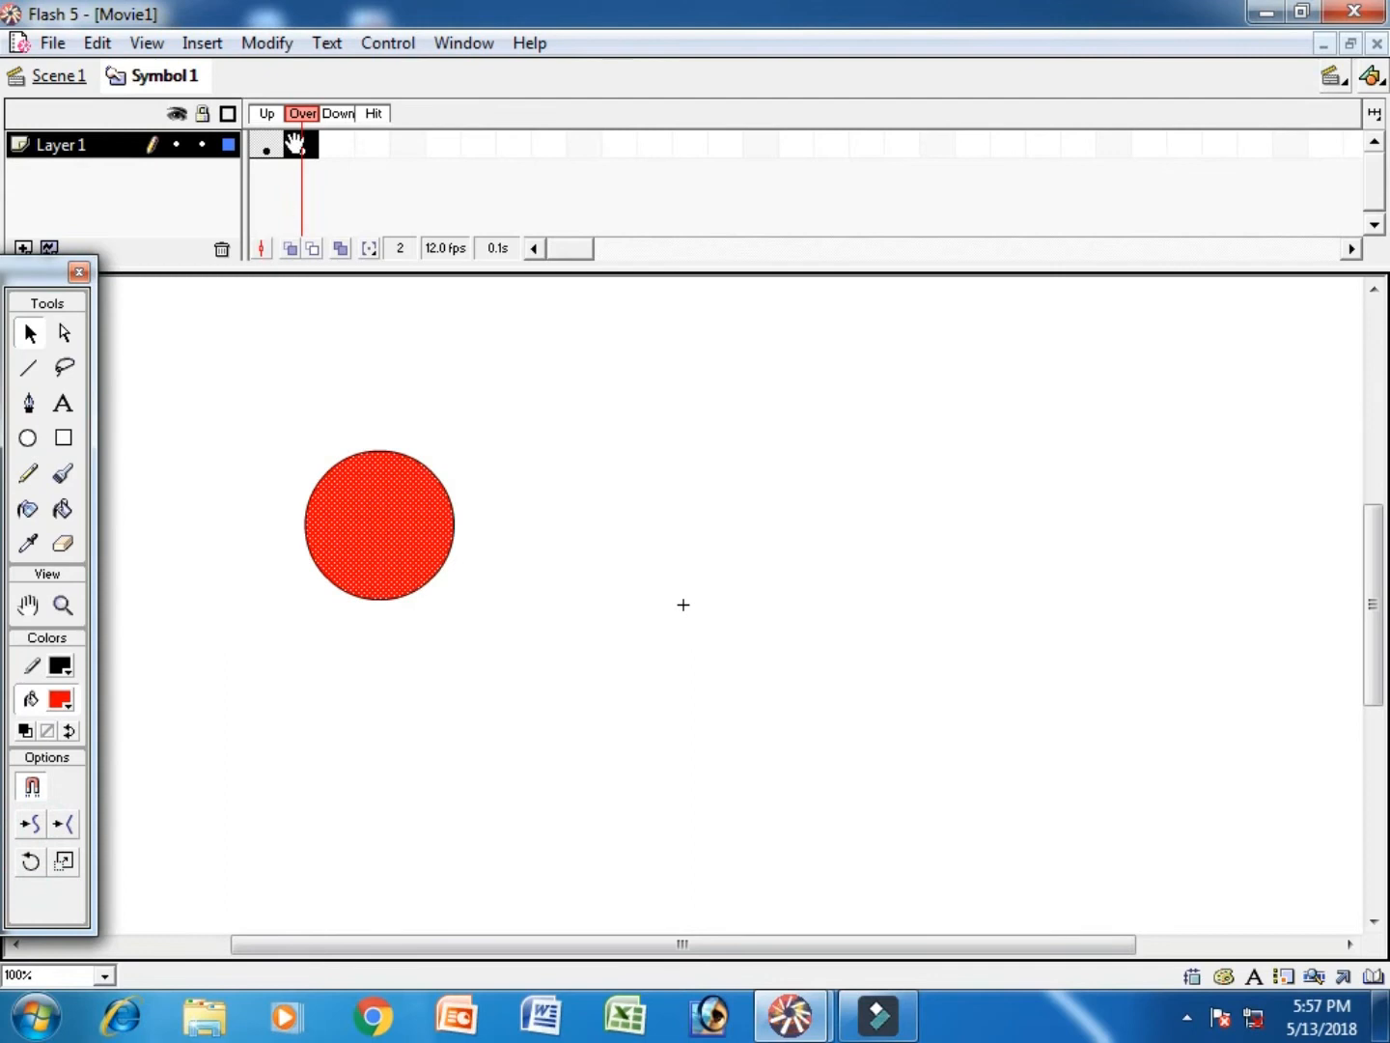
- Add a keyframe for the Down state and write the text STOP on its red circle
click(302, 143)
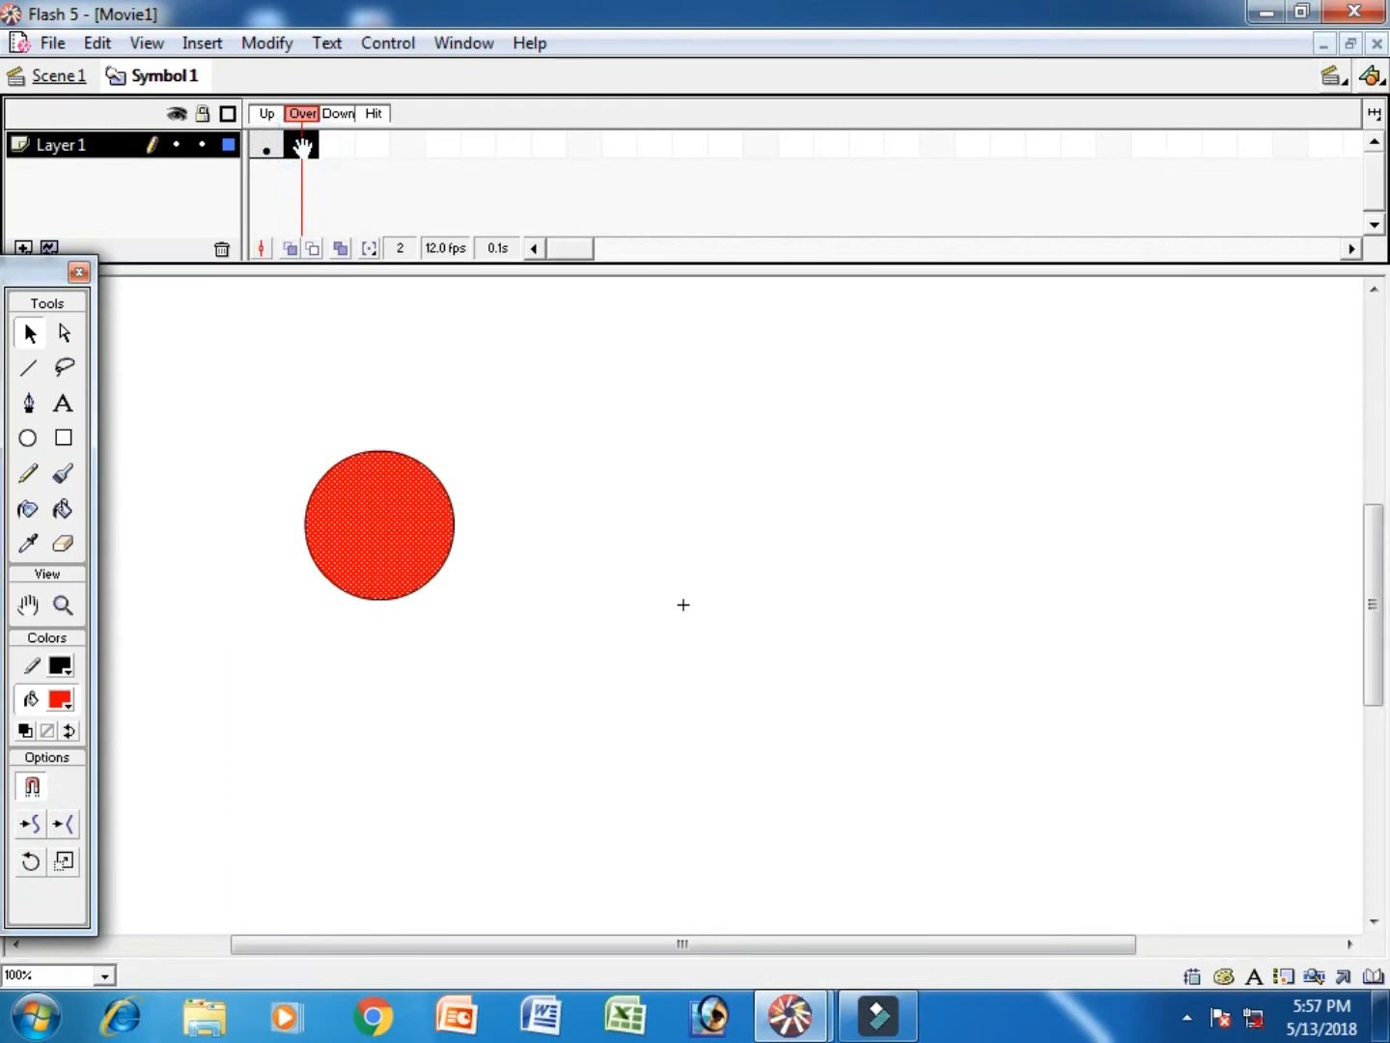
key(F6)
click(564, 427)
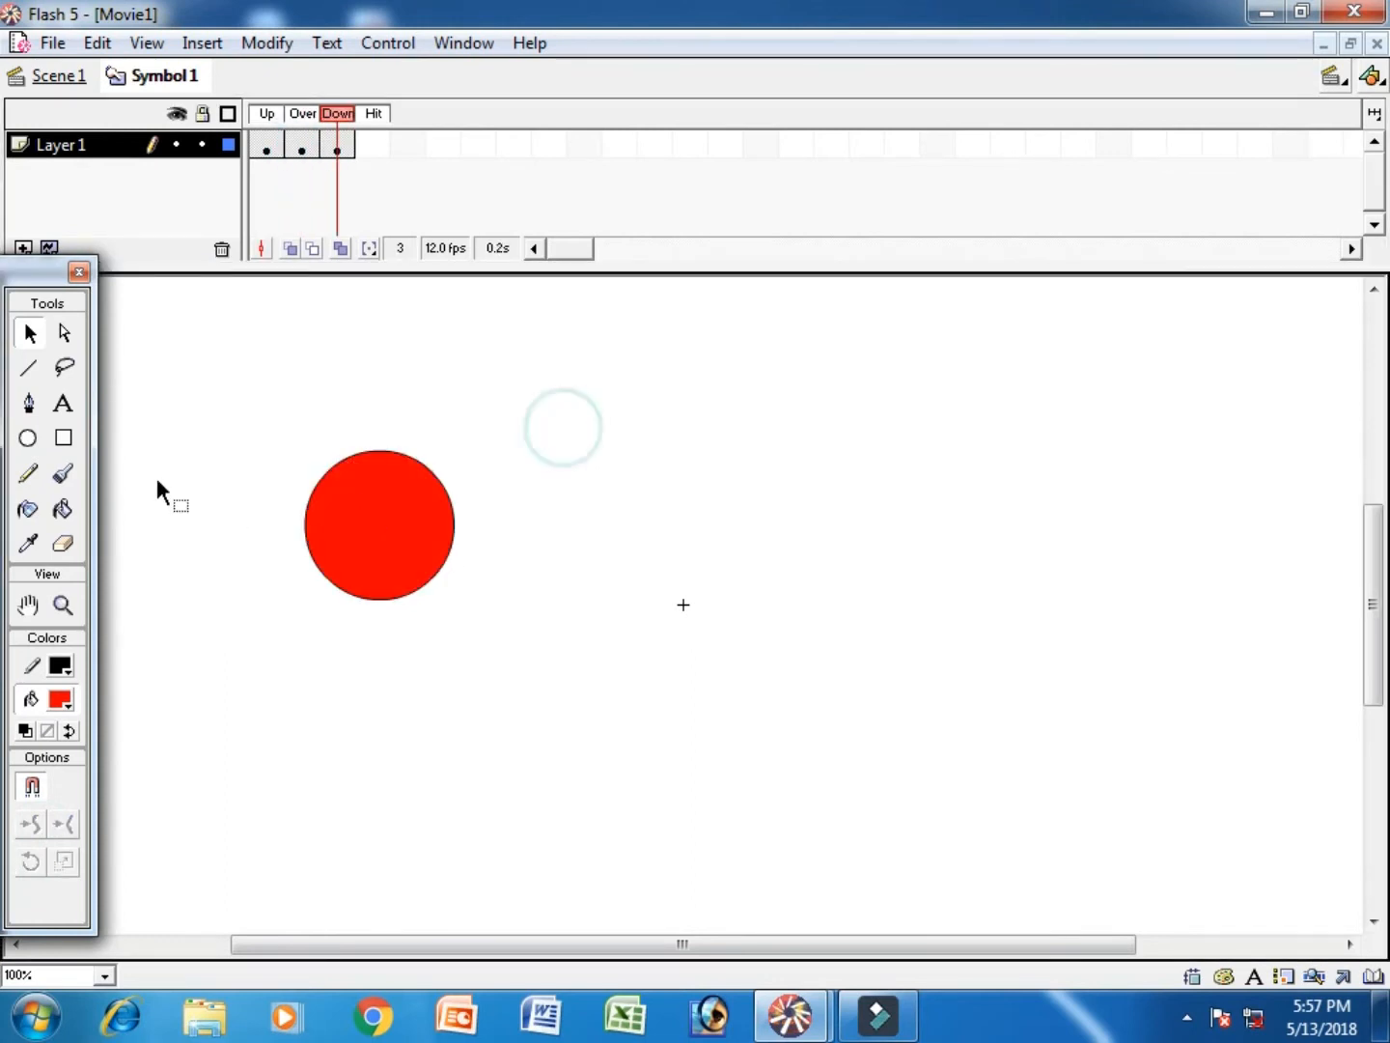
click(64, 404)
click(332, 541)
text(PAL)
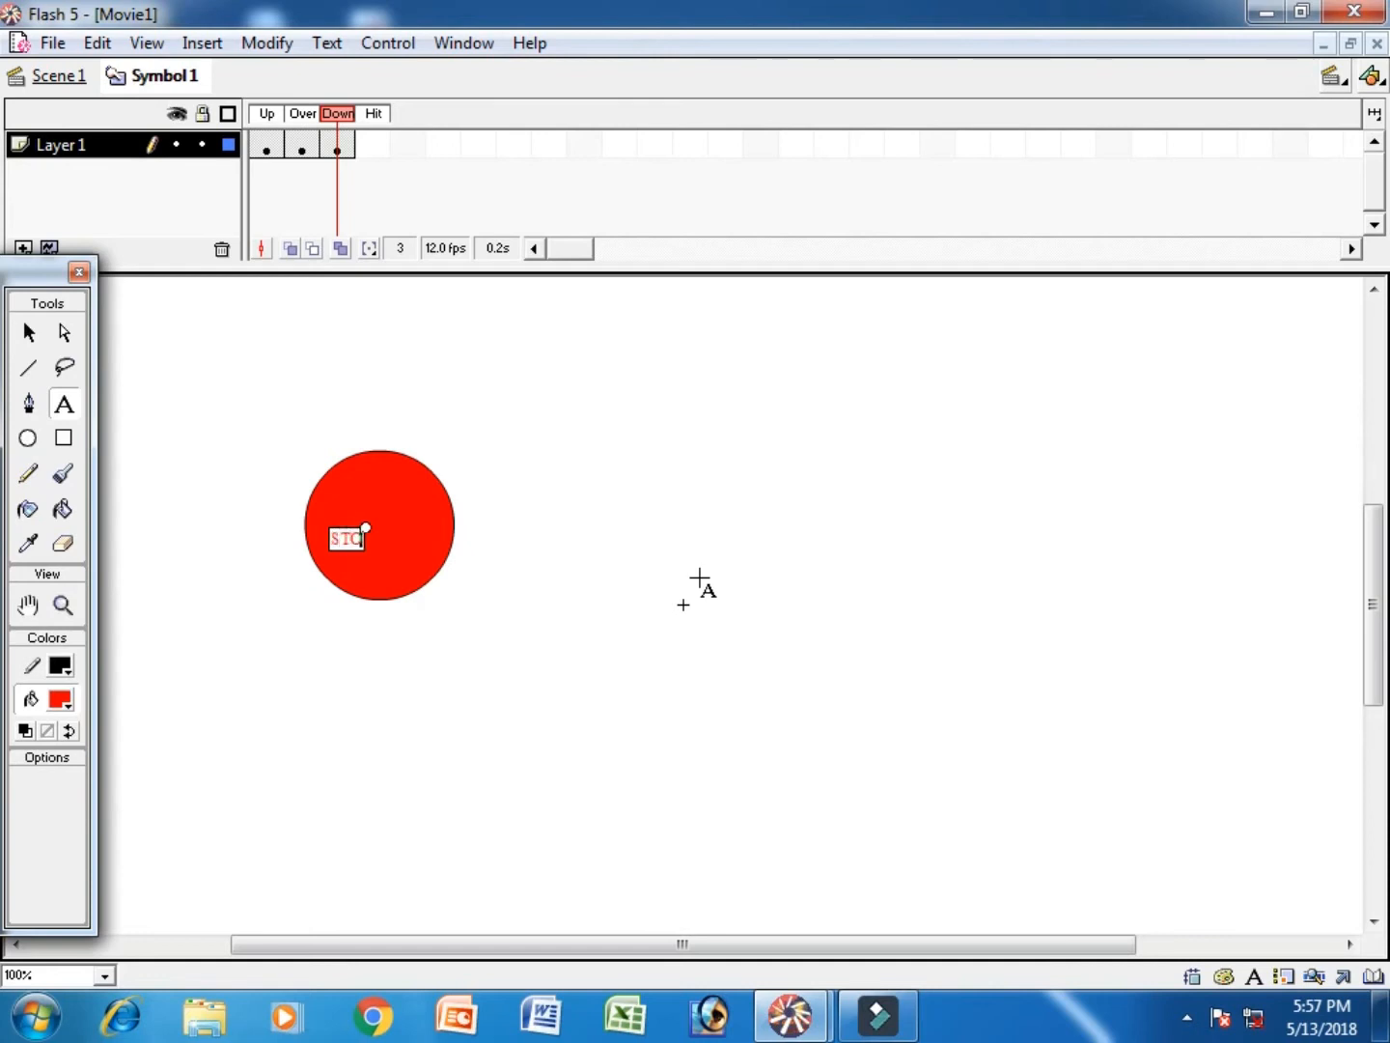
- Format the STOP text in white, size 24 and bold
key(ctrl+a)
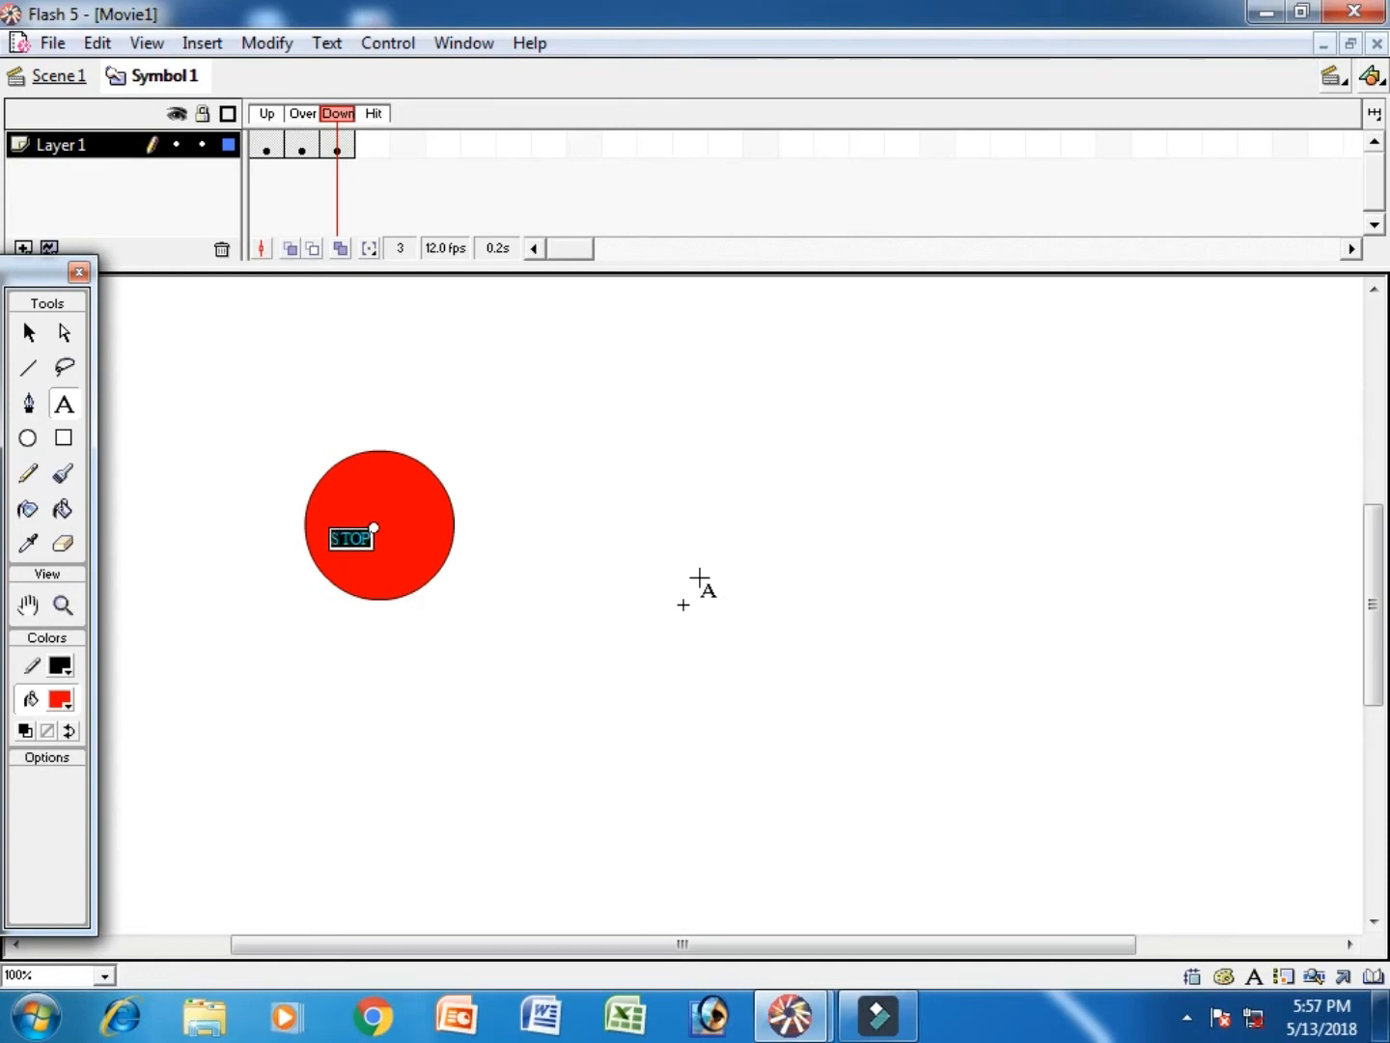
click(66, 701)
click(29, 827)
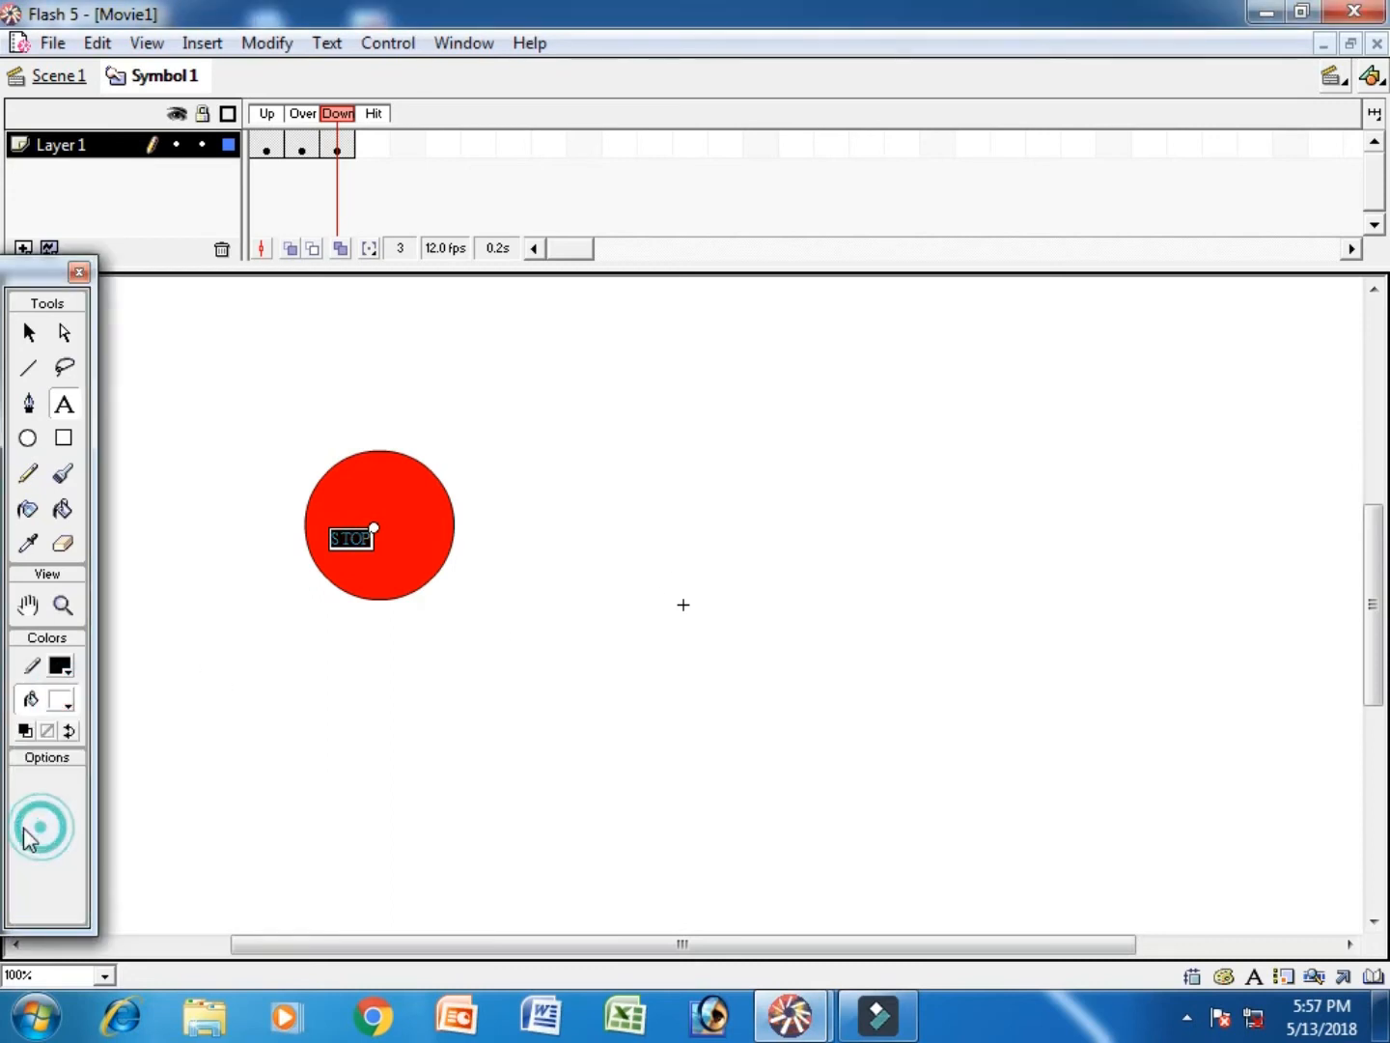
click(325, 42)
mouse_move(386, 105)
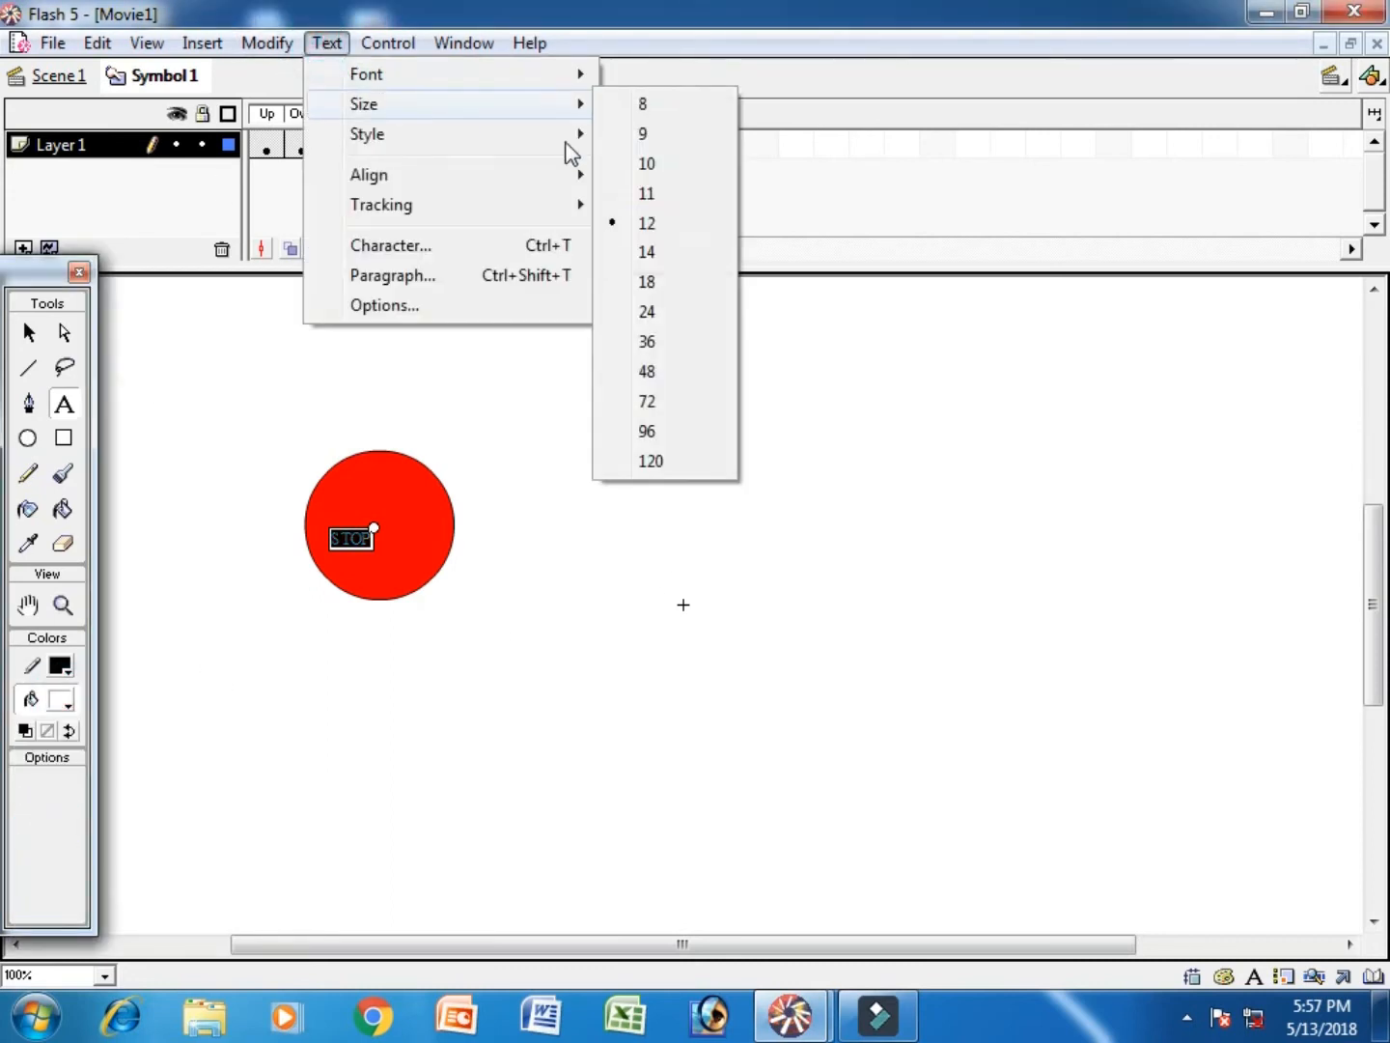
click(681, 312)
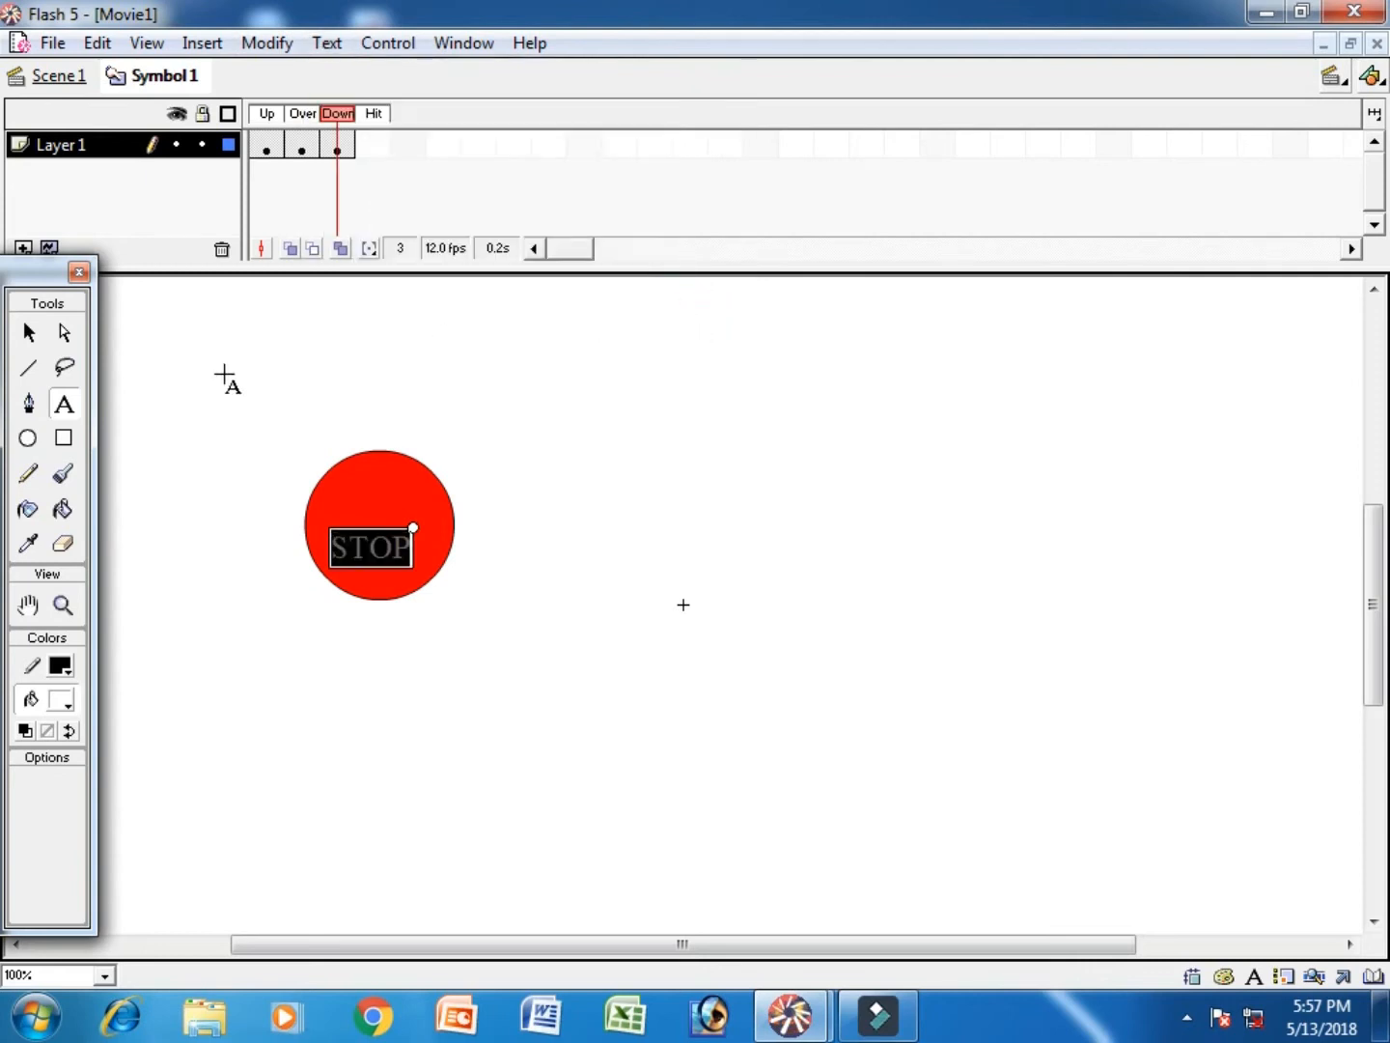
click(327, 43)
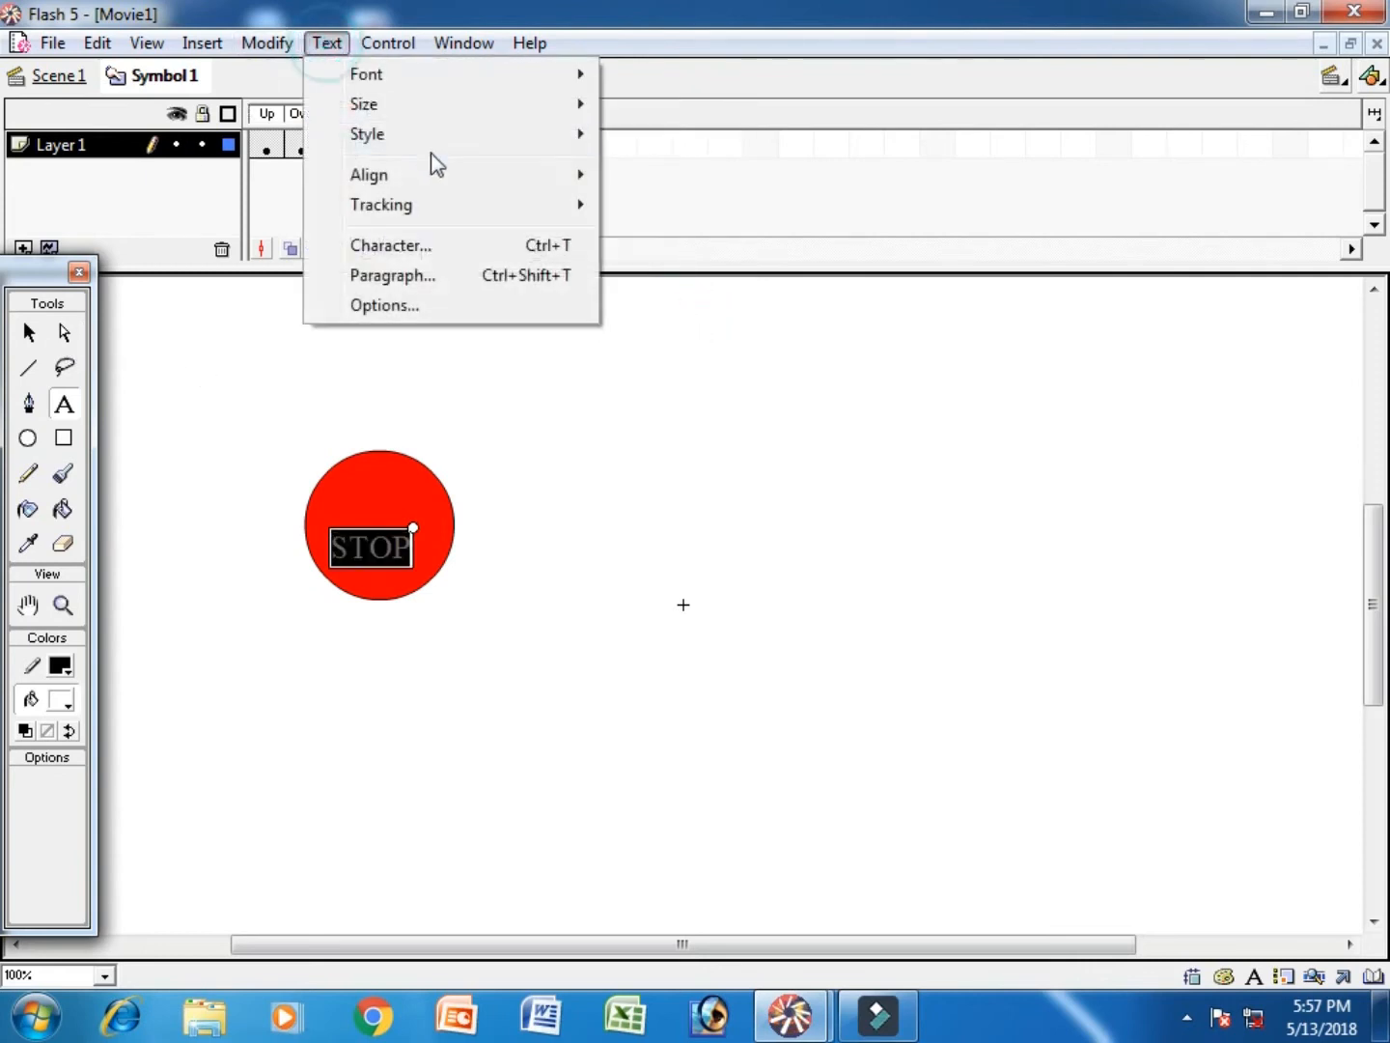
mouse_move(475, 141)
click(692, 174)
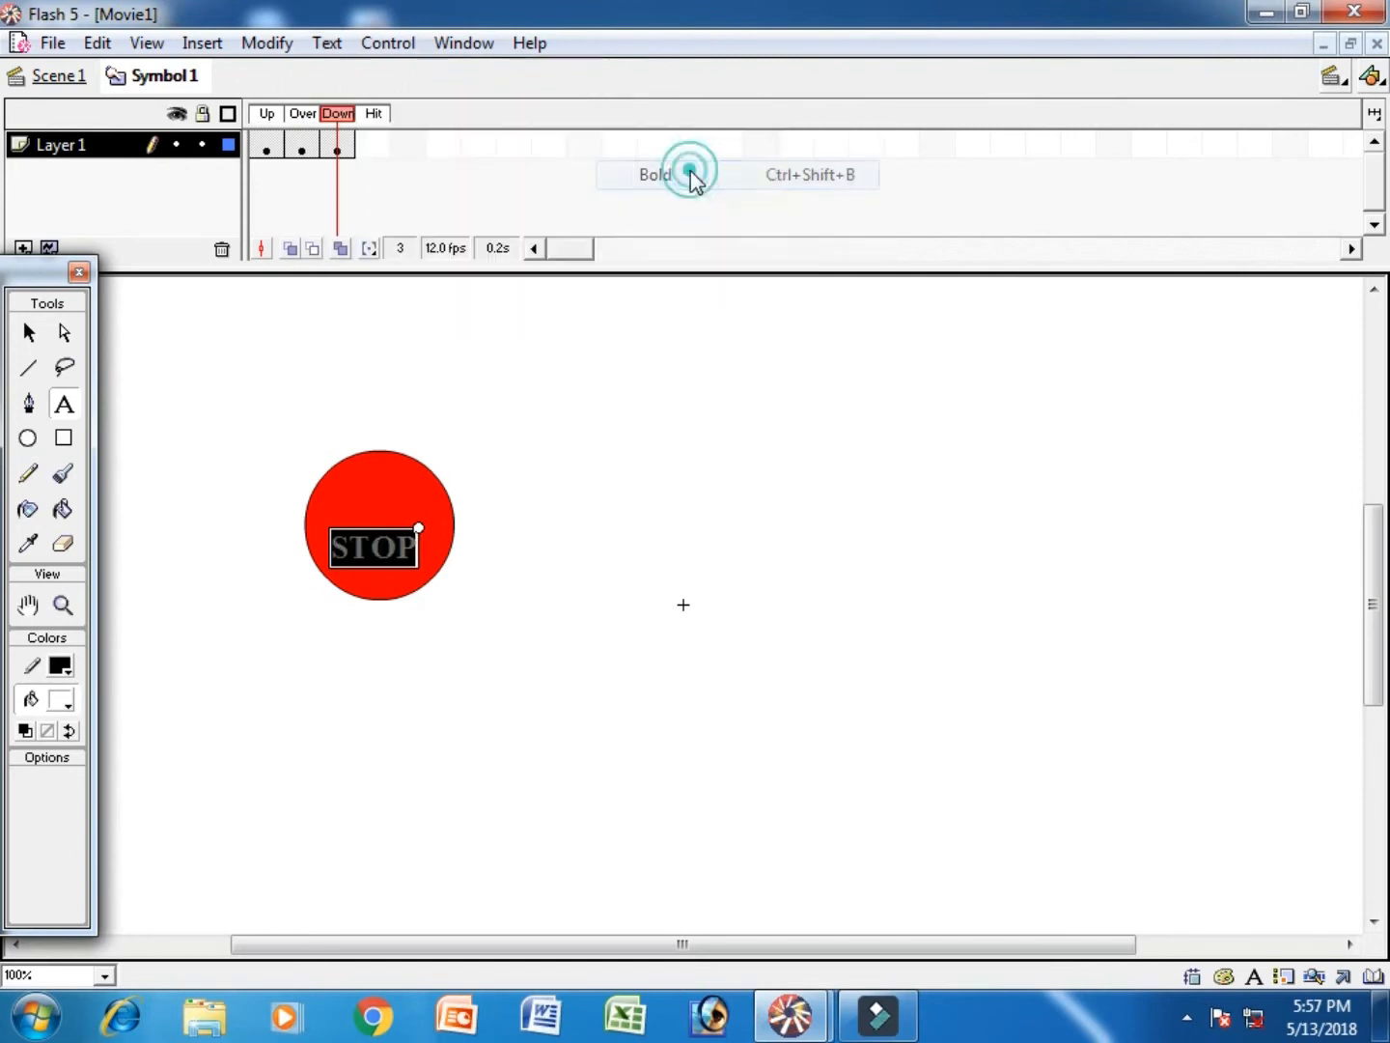
- Nudge the STOP text up and slightly right to centre it on the red circle
click(28, 334)
key(shift+Up)
key(shift+Up)
key(Up)
key(Up)
key(Up)
key(Right)
key(Right)
key(Right)
key(Up)
key(Up)
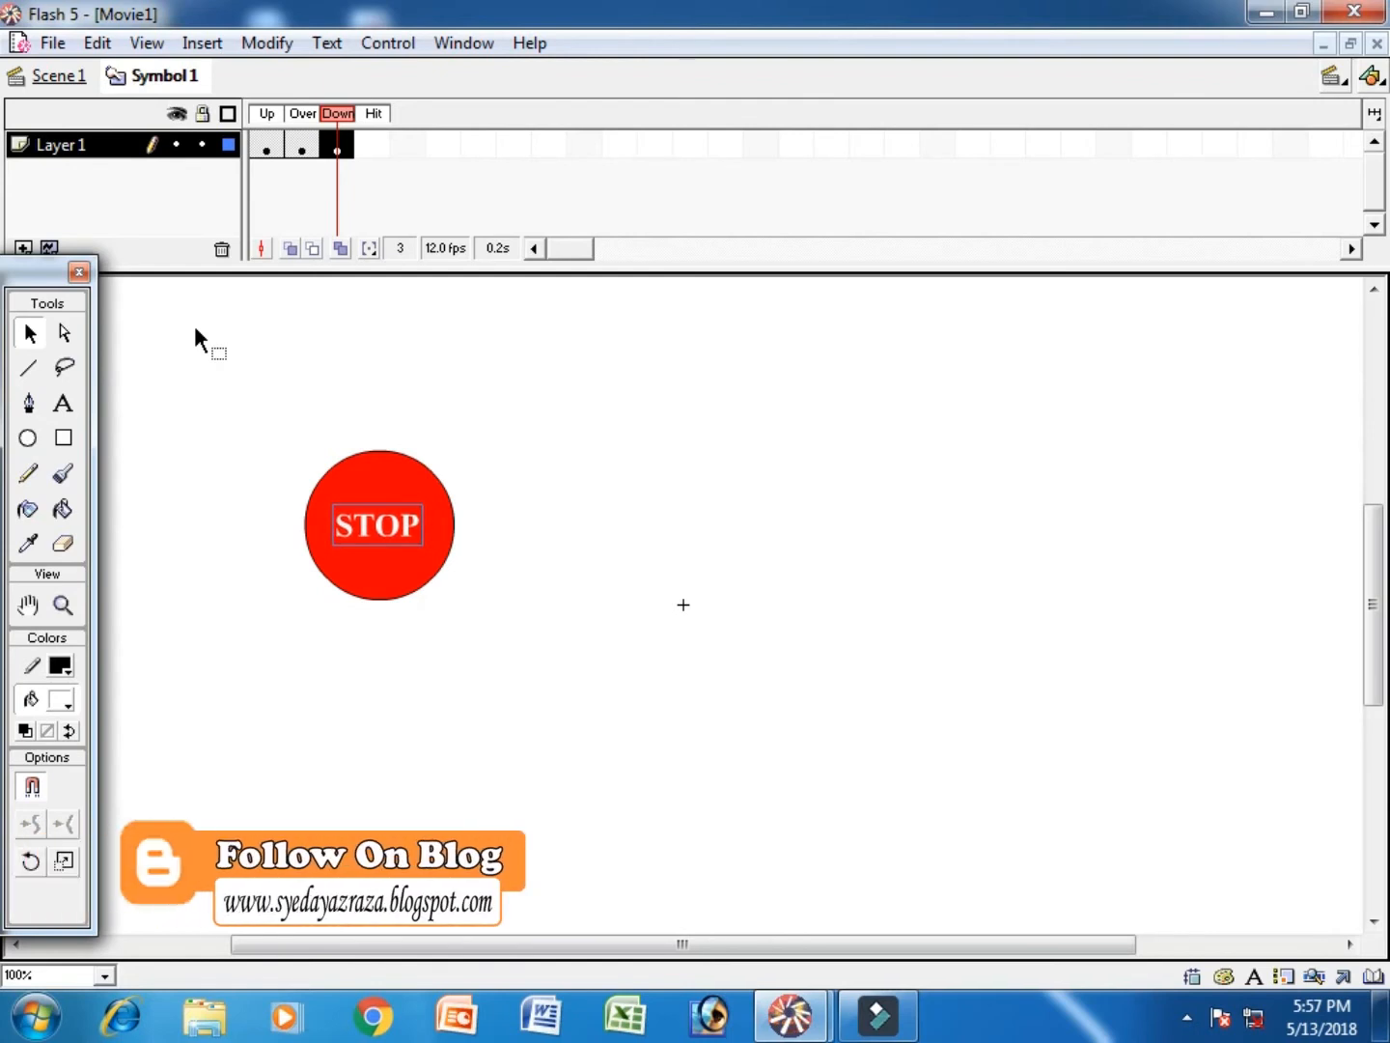
click(582, 434)
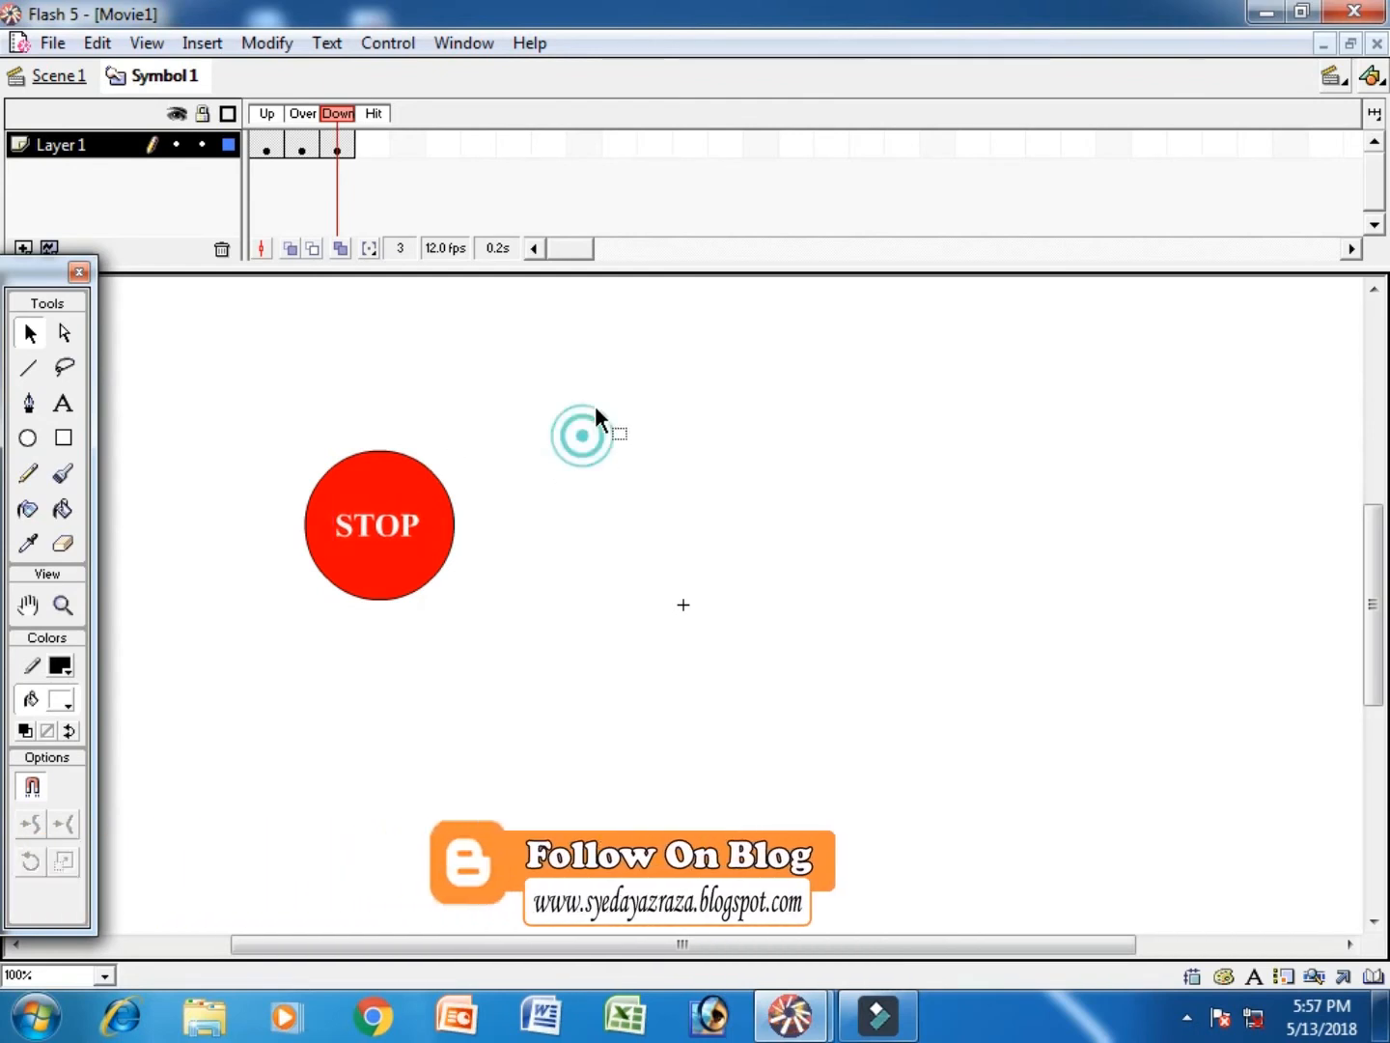
- Return to Scene 1, open the movie's library and place the circle button in the stage's upper-left area
click(53, 77)
click(464, 42)
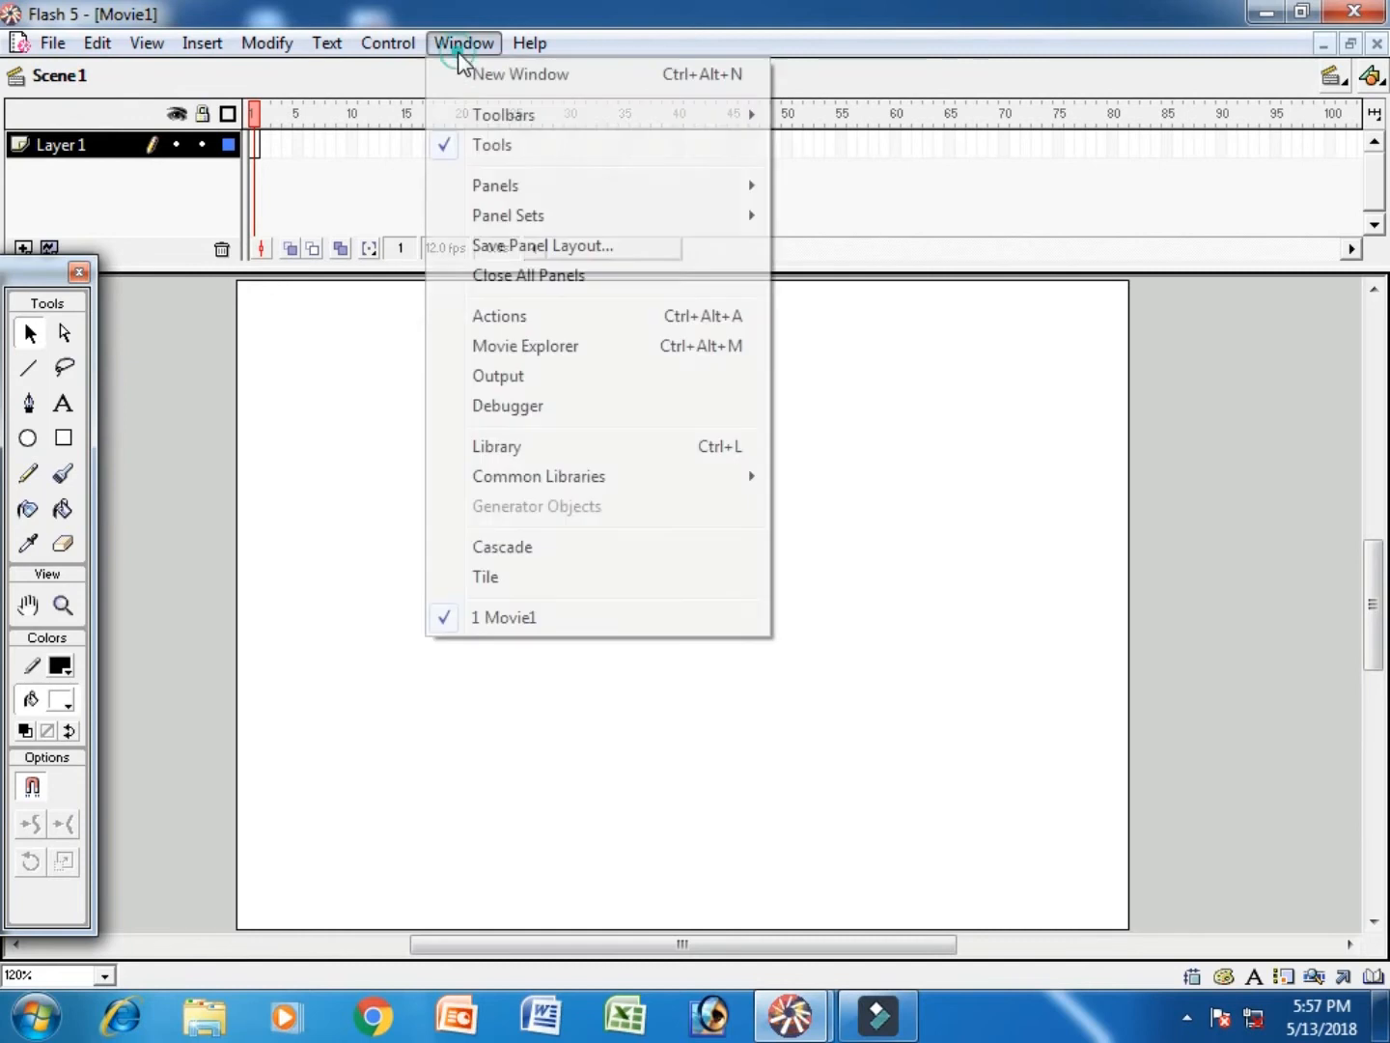
click(627, 452)
drag(1142, 352, 351, 404)
click(743, 519)
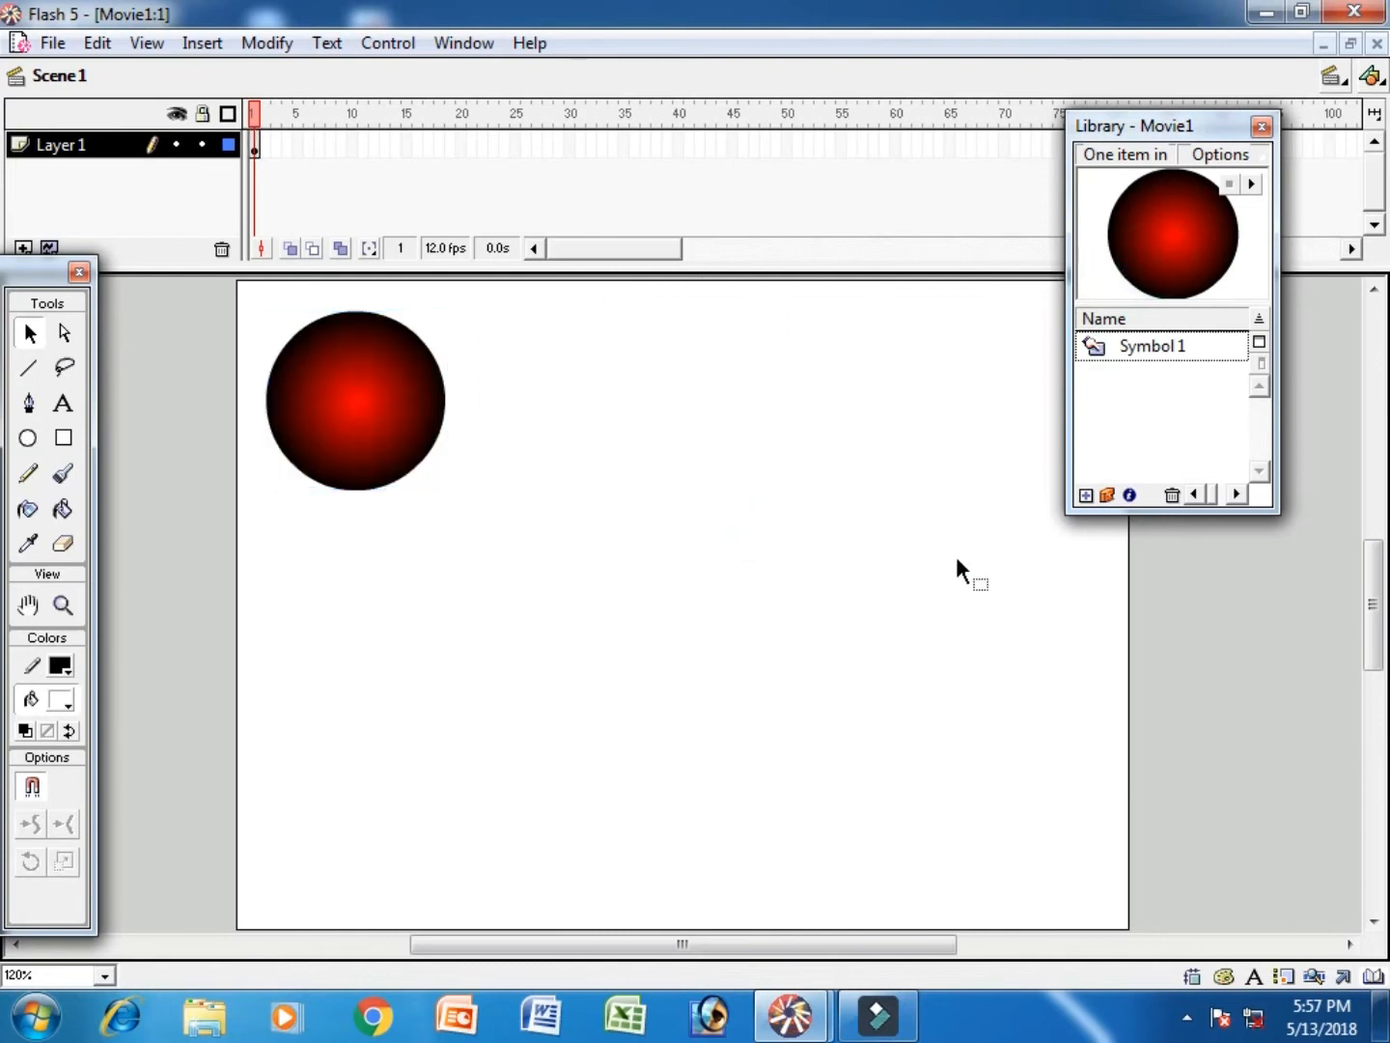
- Test the movie, try out the circle button's Over and Down states, and close the test movie
key(ctrl+Return)
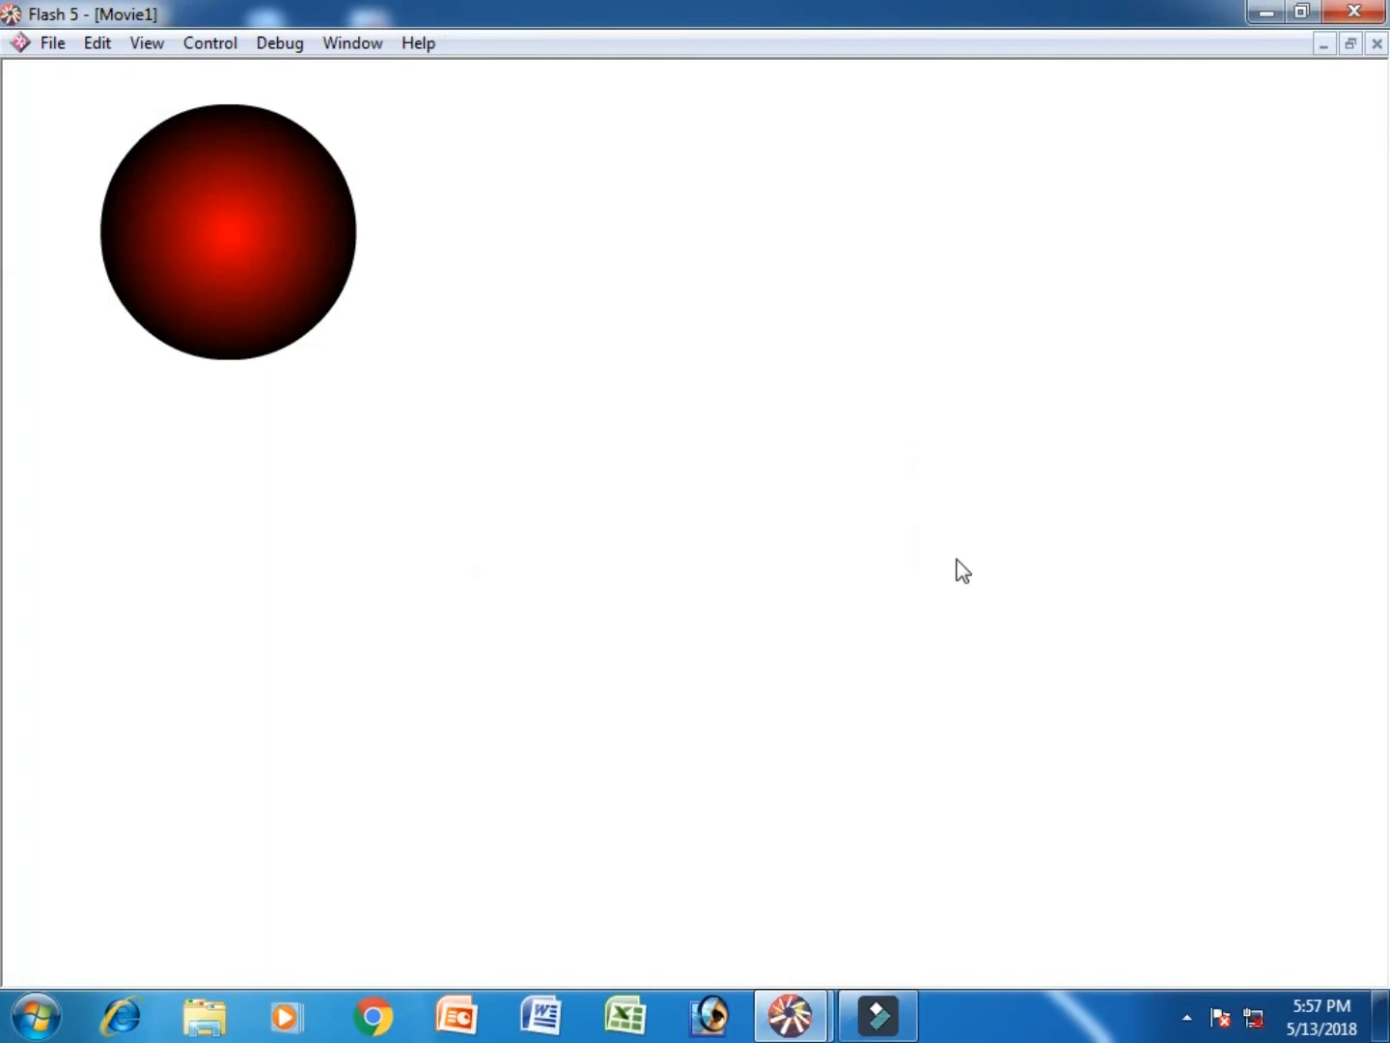
click(235, 227)
click(52, 43)
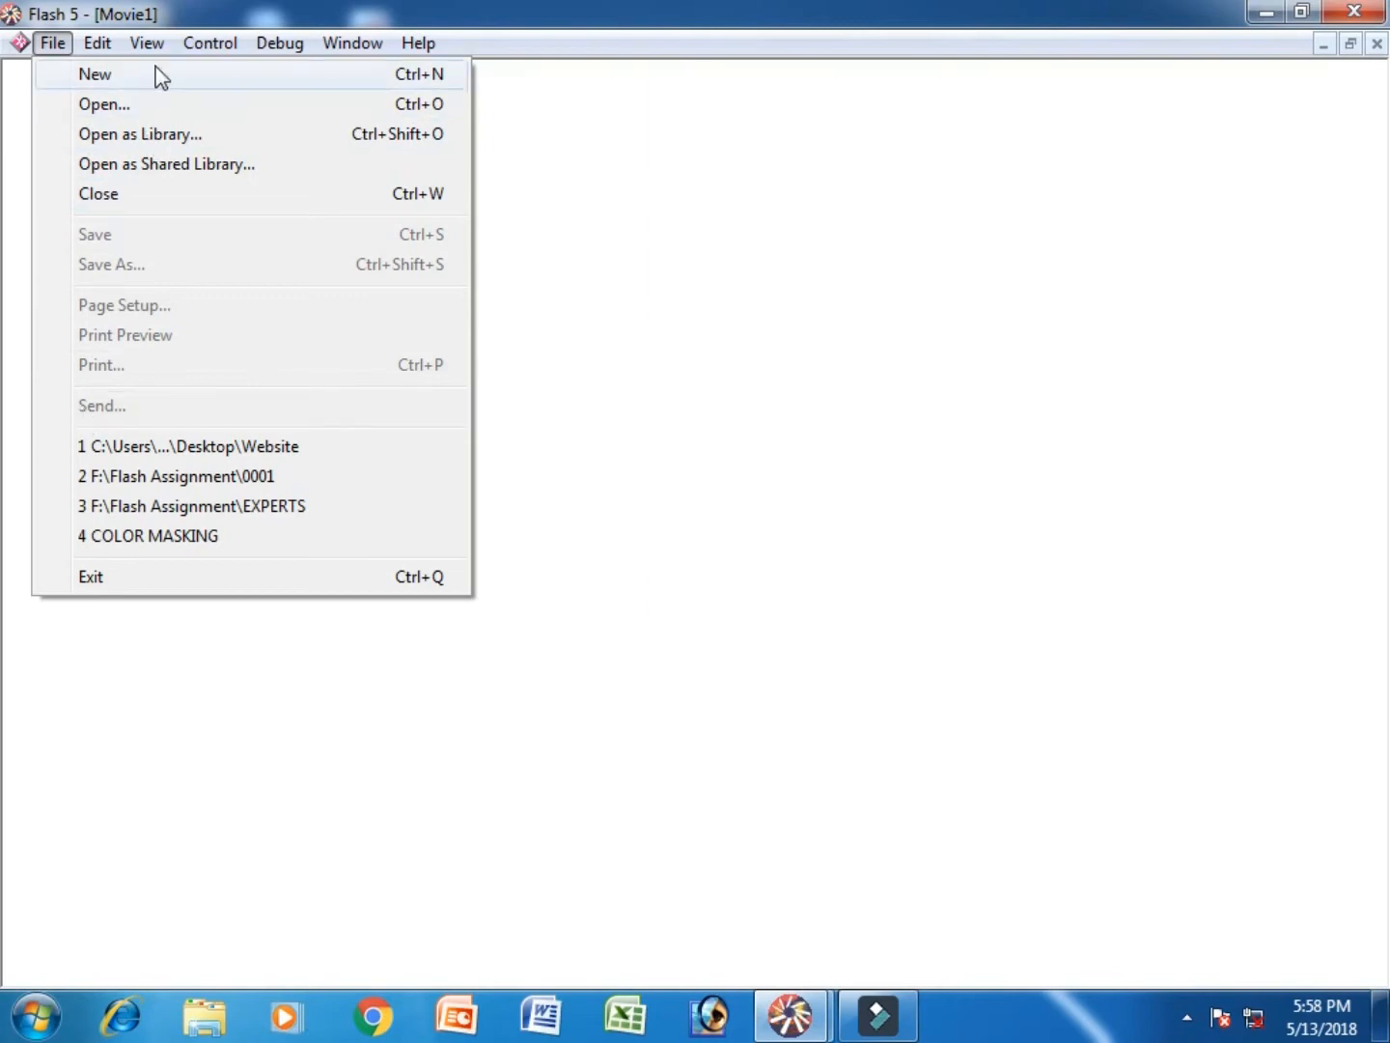
click(851, 399)
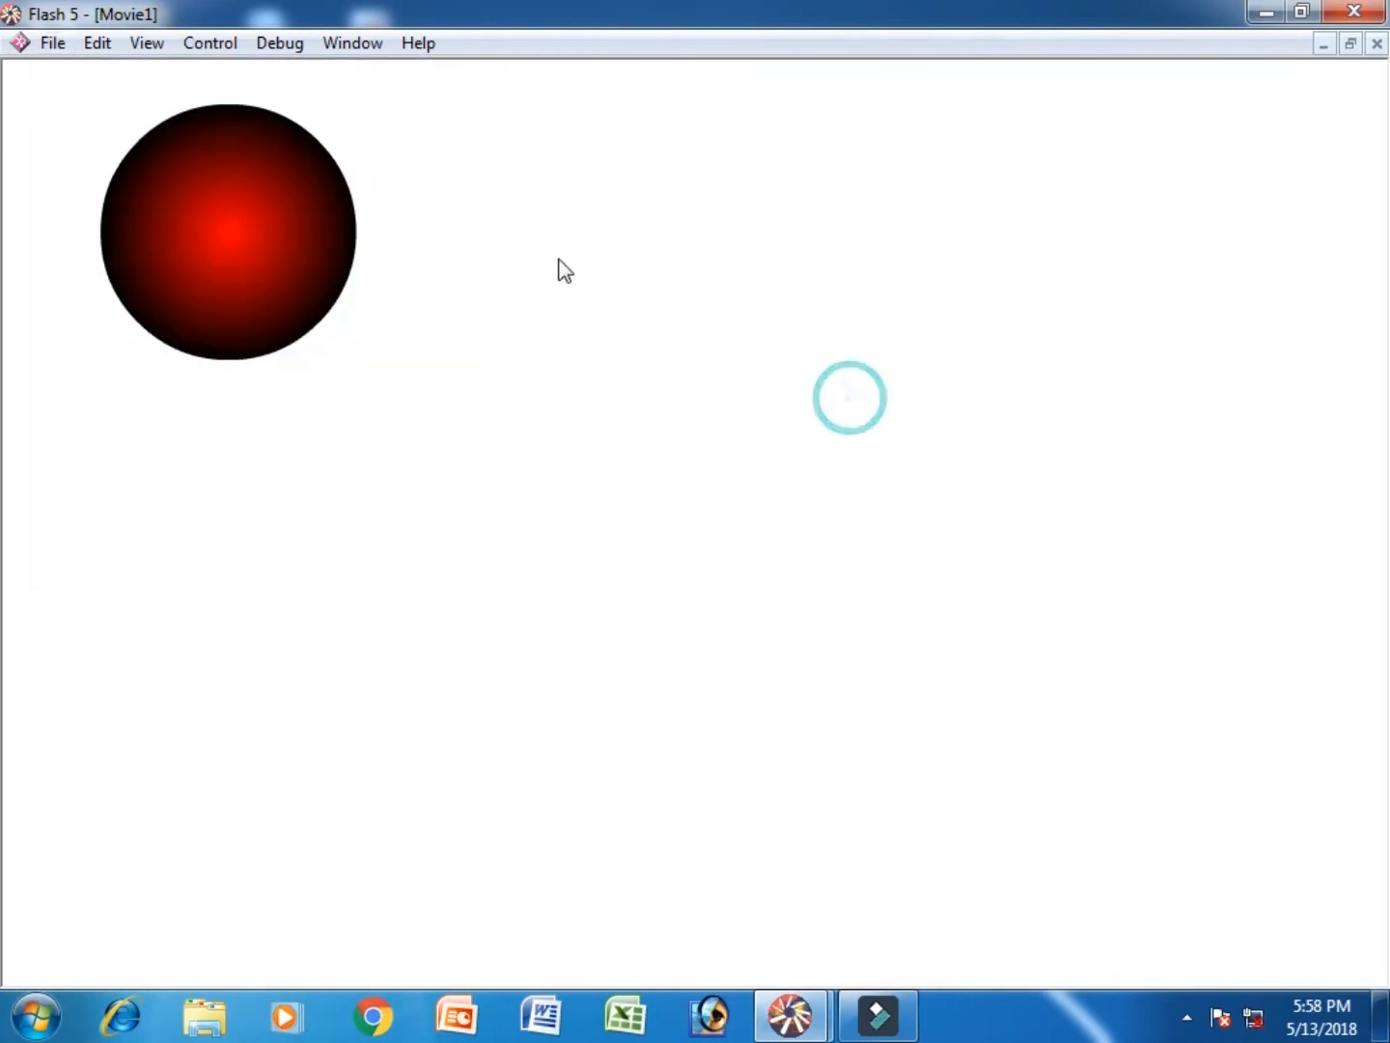
click(54, 43)
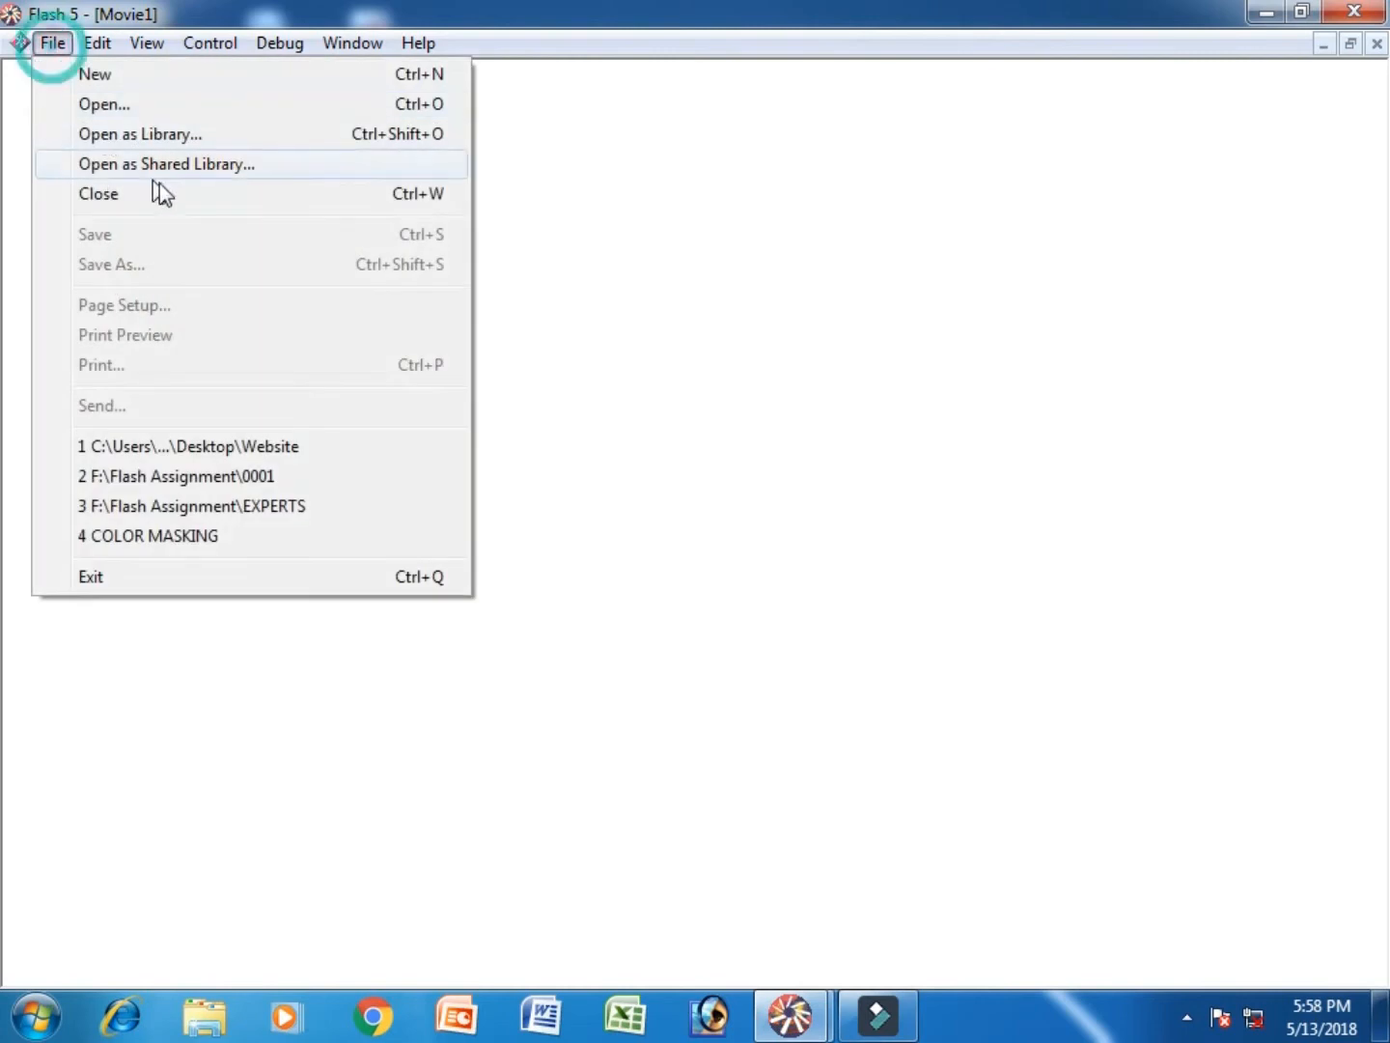
click(218, 195)
- Create a second new symbol with the Button behavior, keeping the default name
click(202, 43)
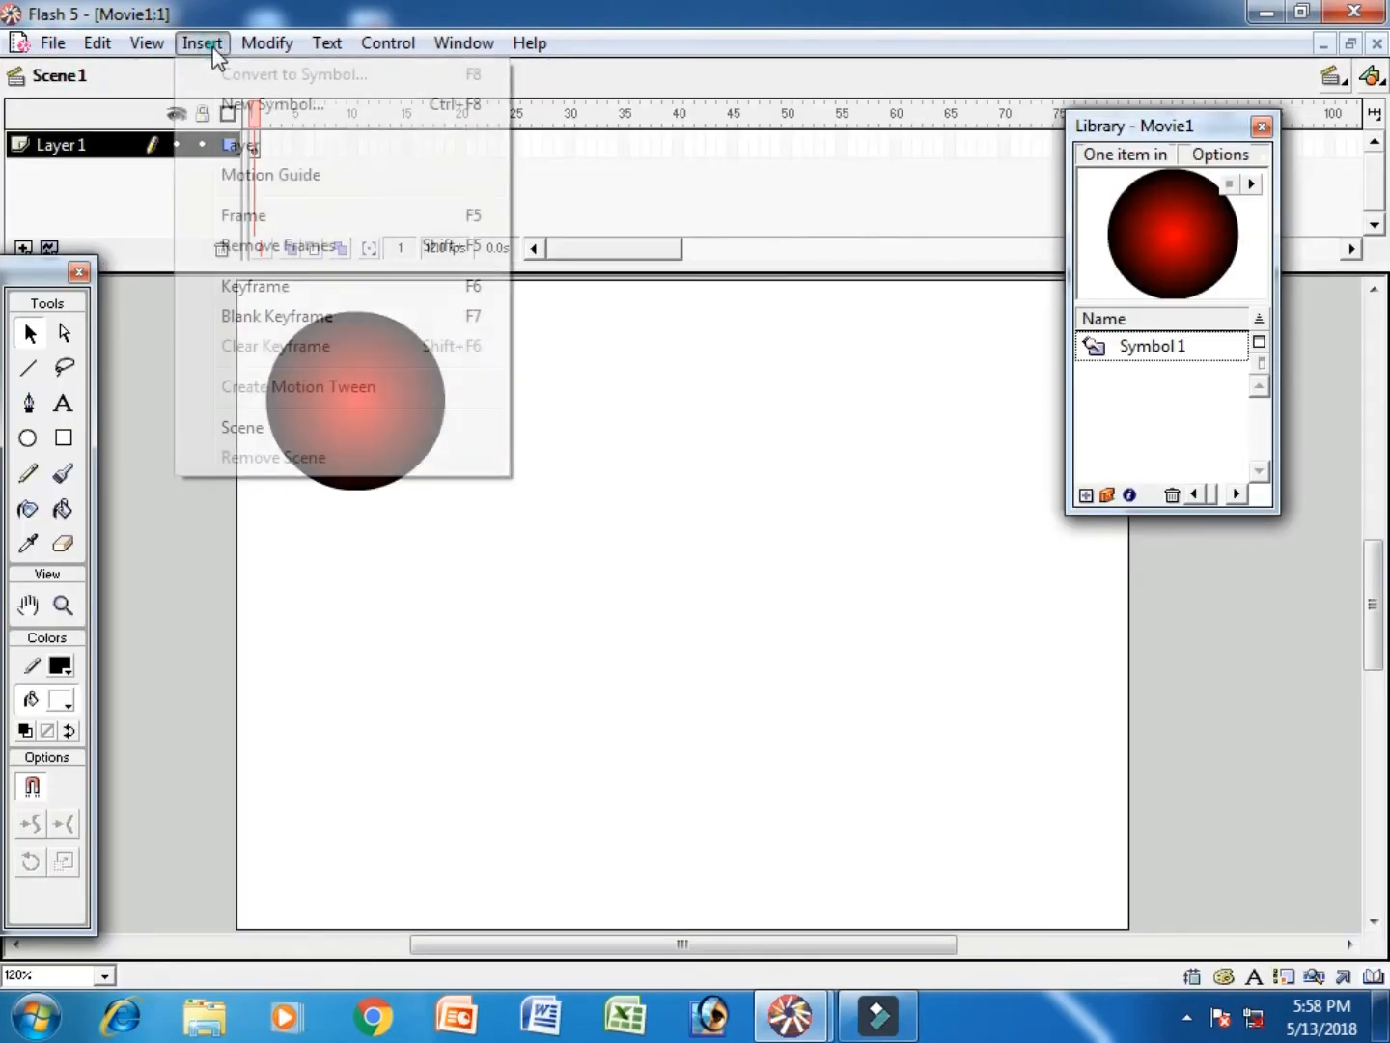
click(353, 104)
click(562, 552)
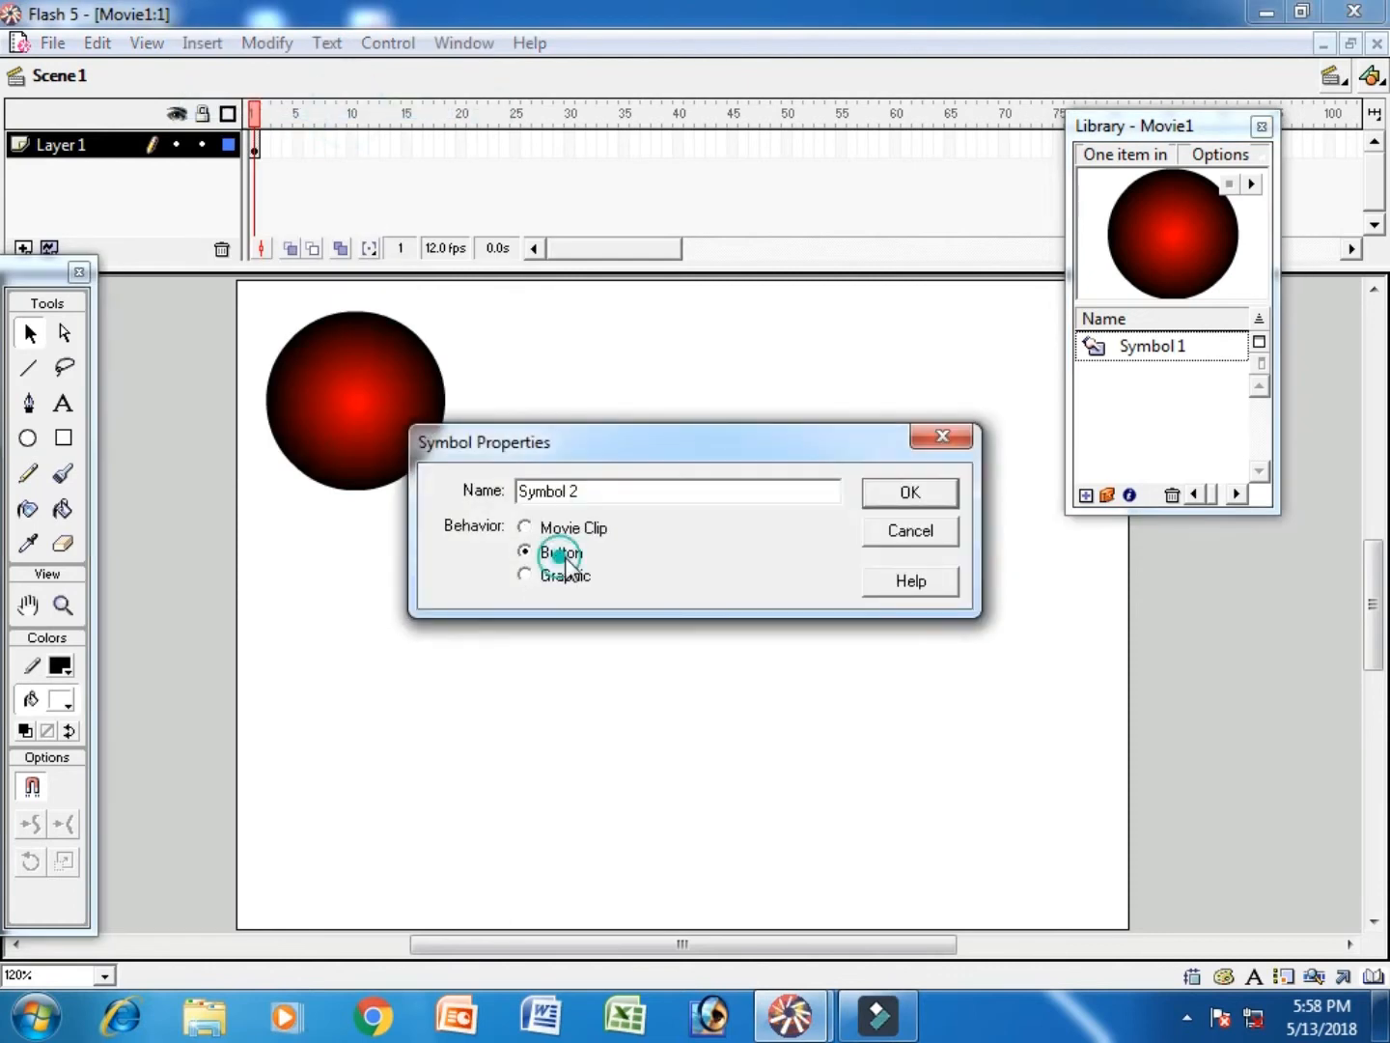
click(910, 493)
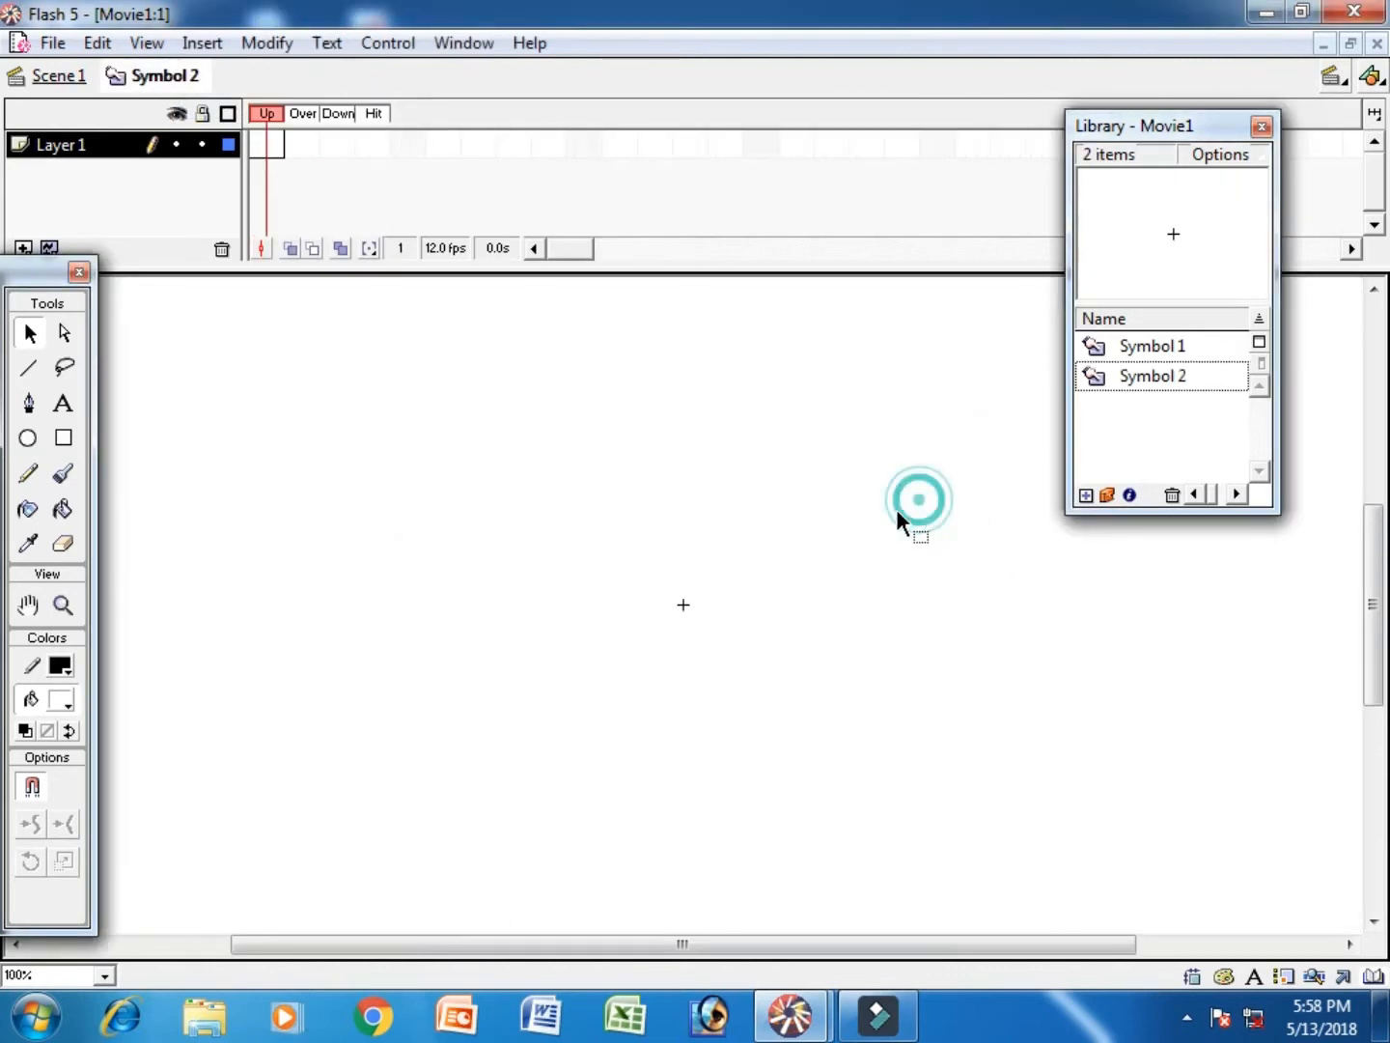
- Close the library and draw a wide, short rectangle with a #999999 grey fill in the new button's Up frame
click(1262, 126)
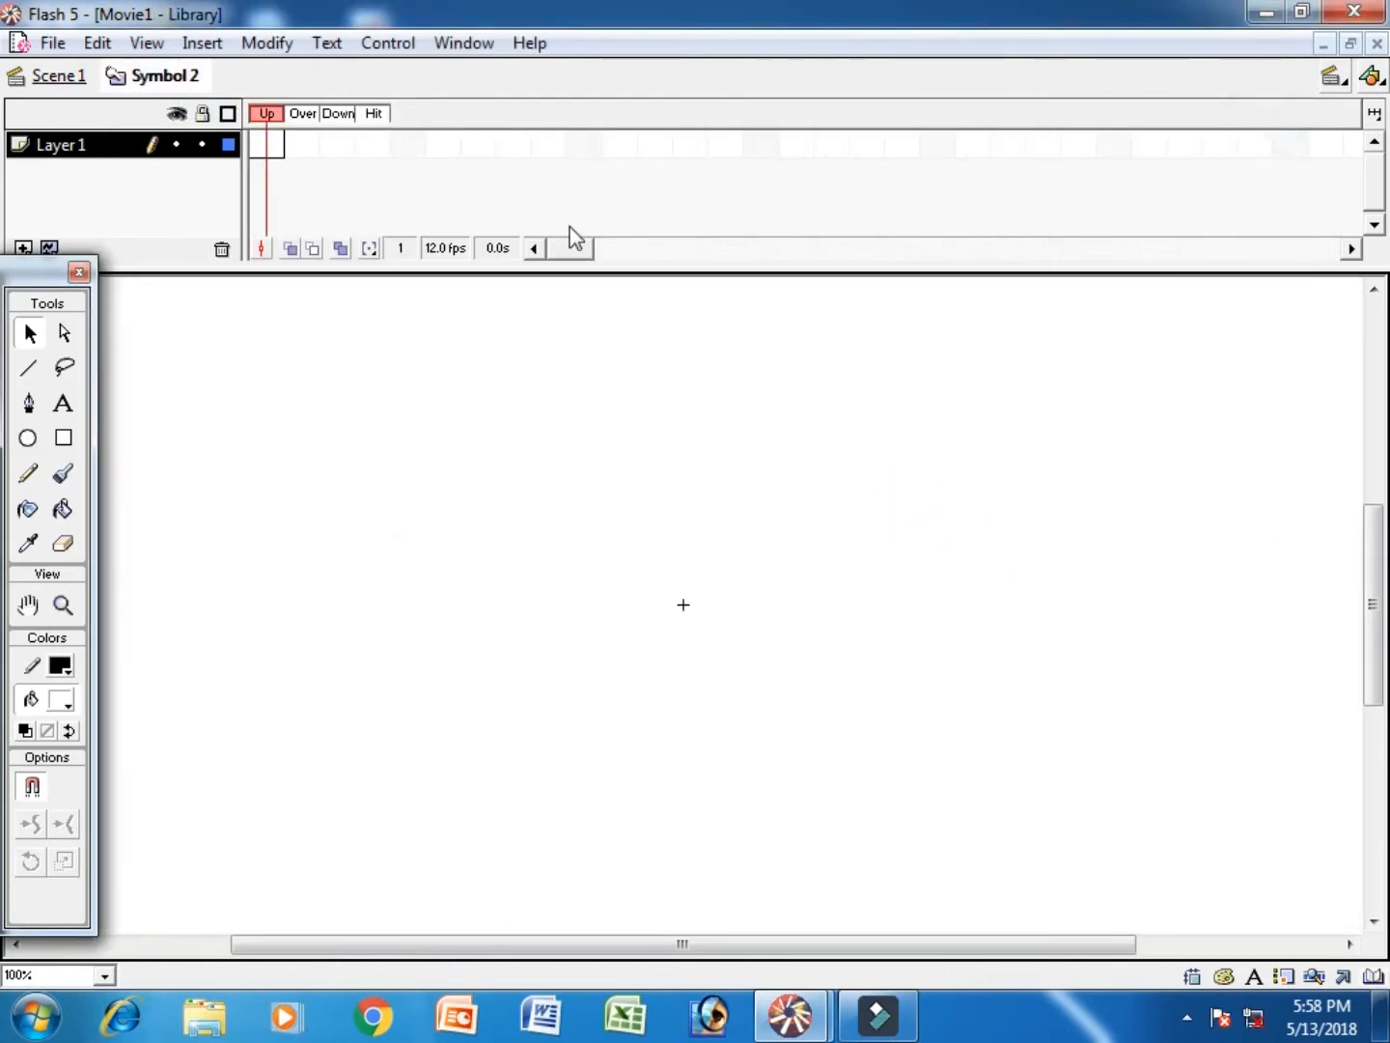
click(63, 439)
click(65, 710)
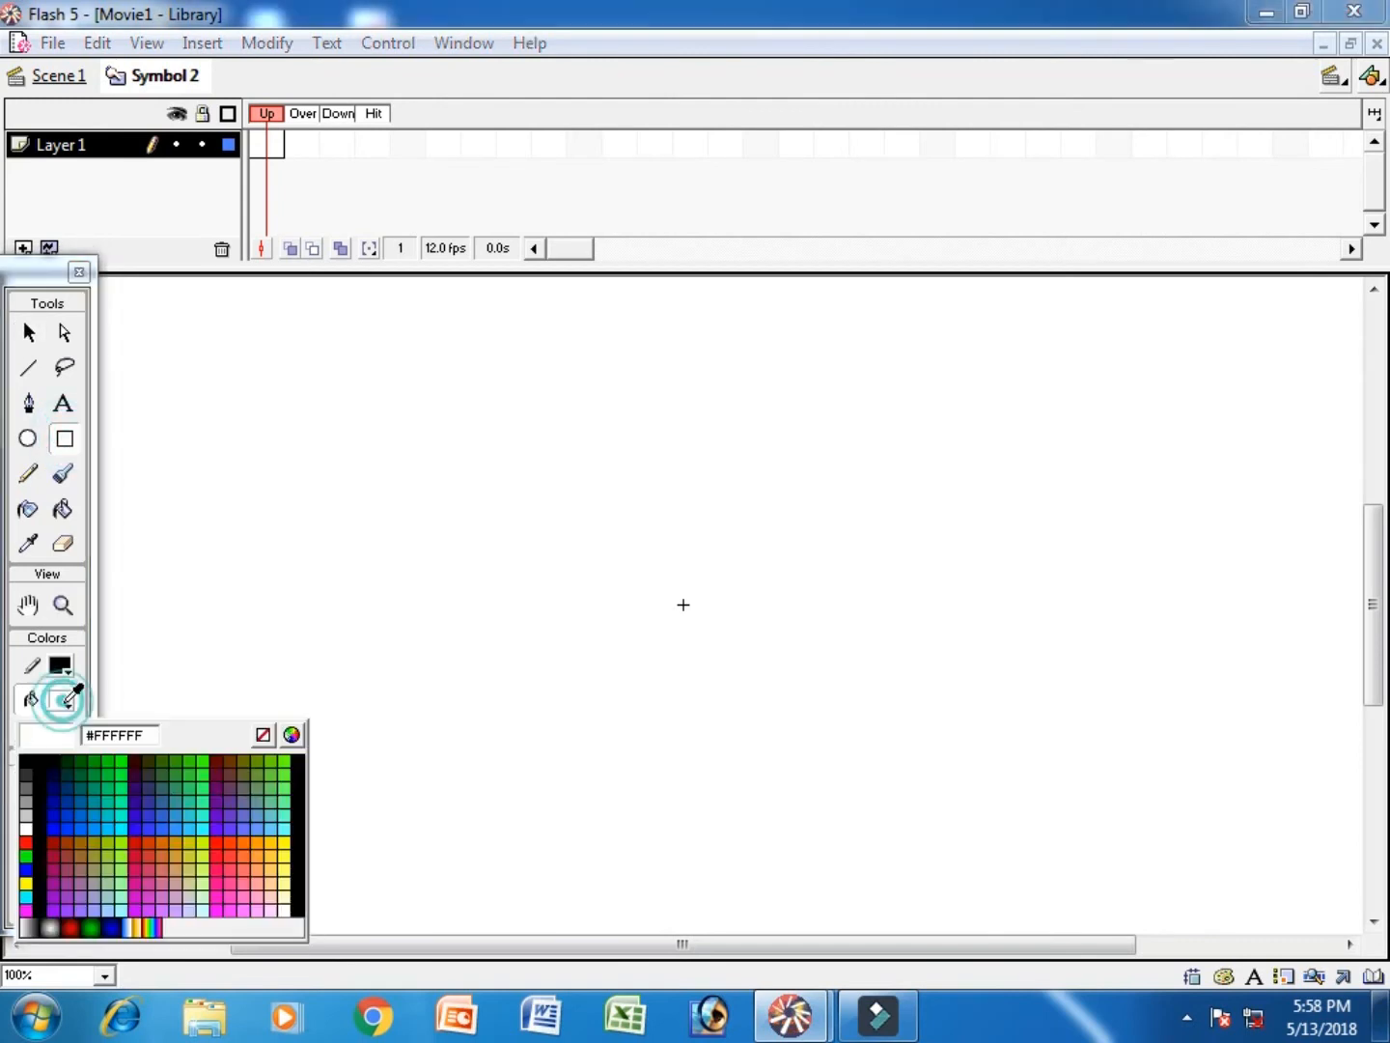
click(26, 800)
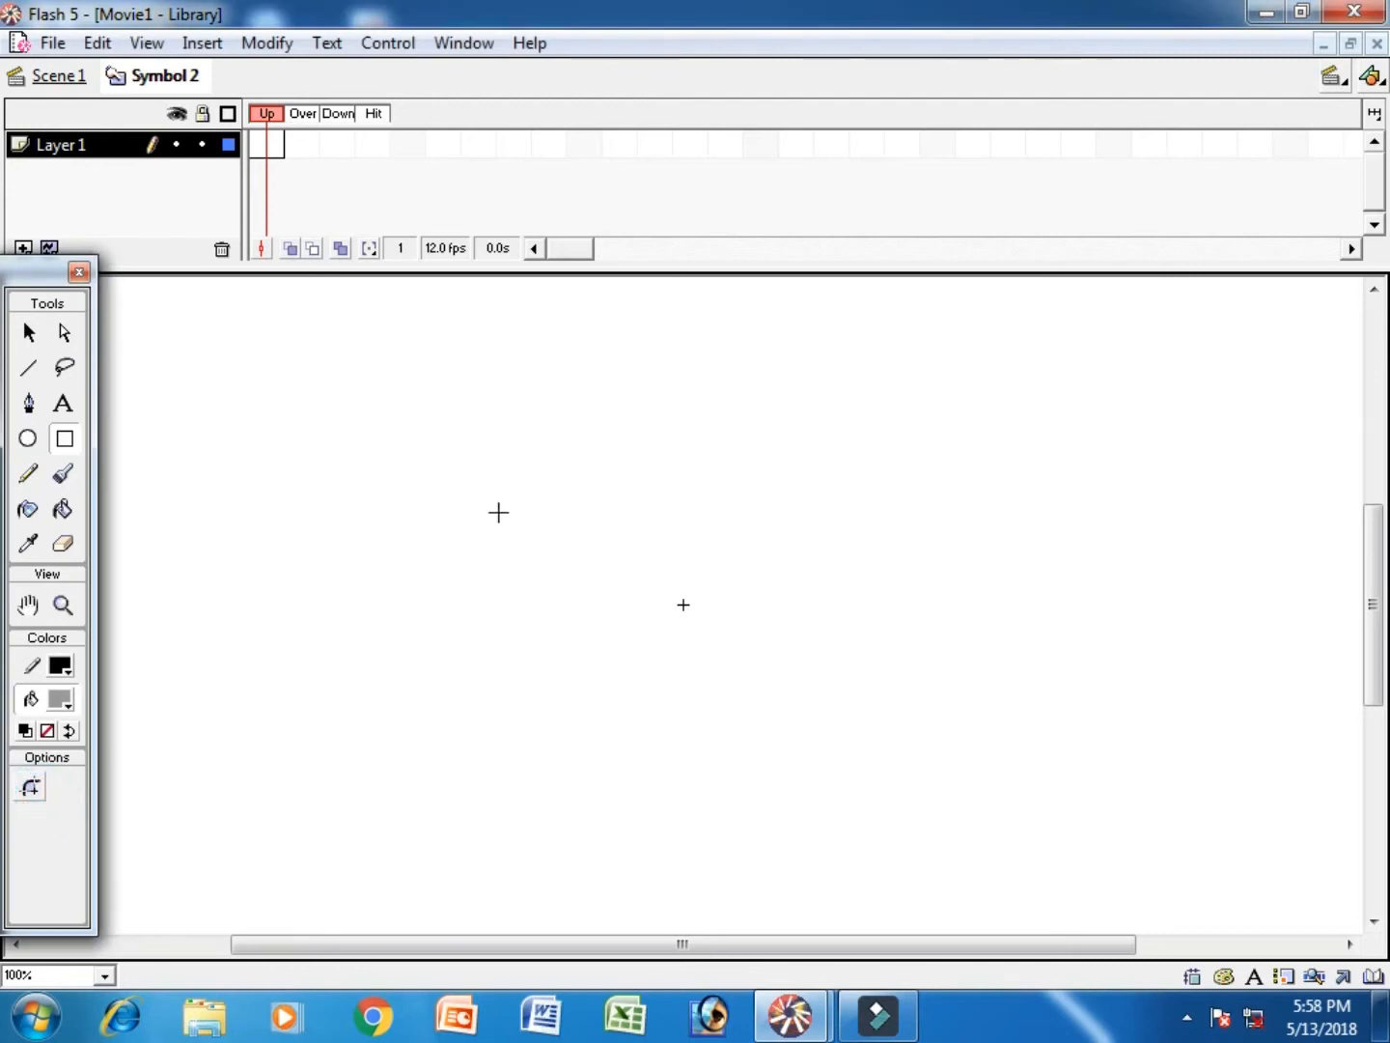
drag(439, 401, 707, 456)
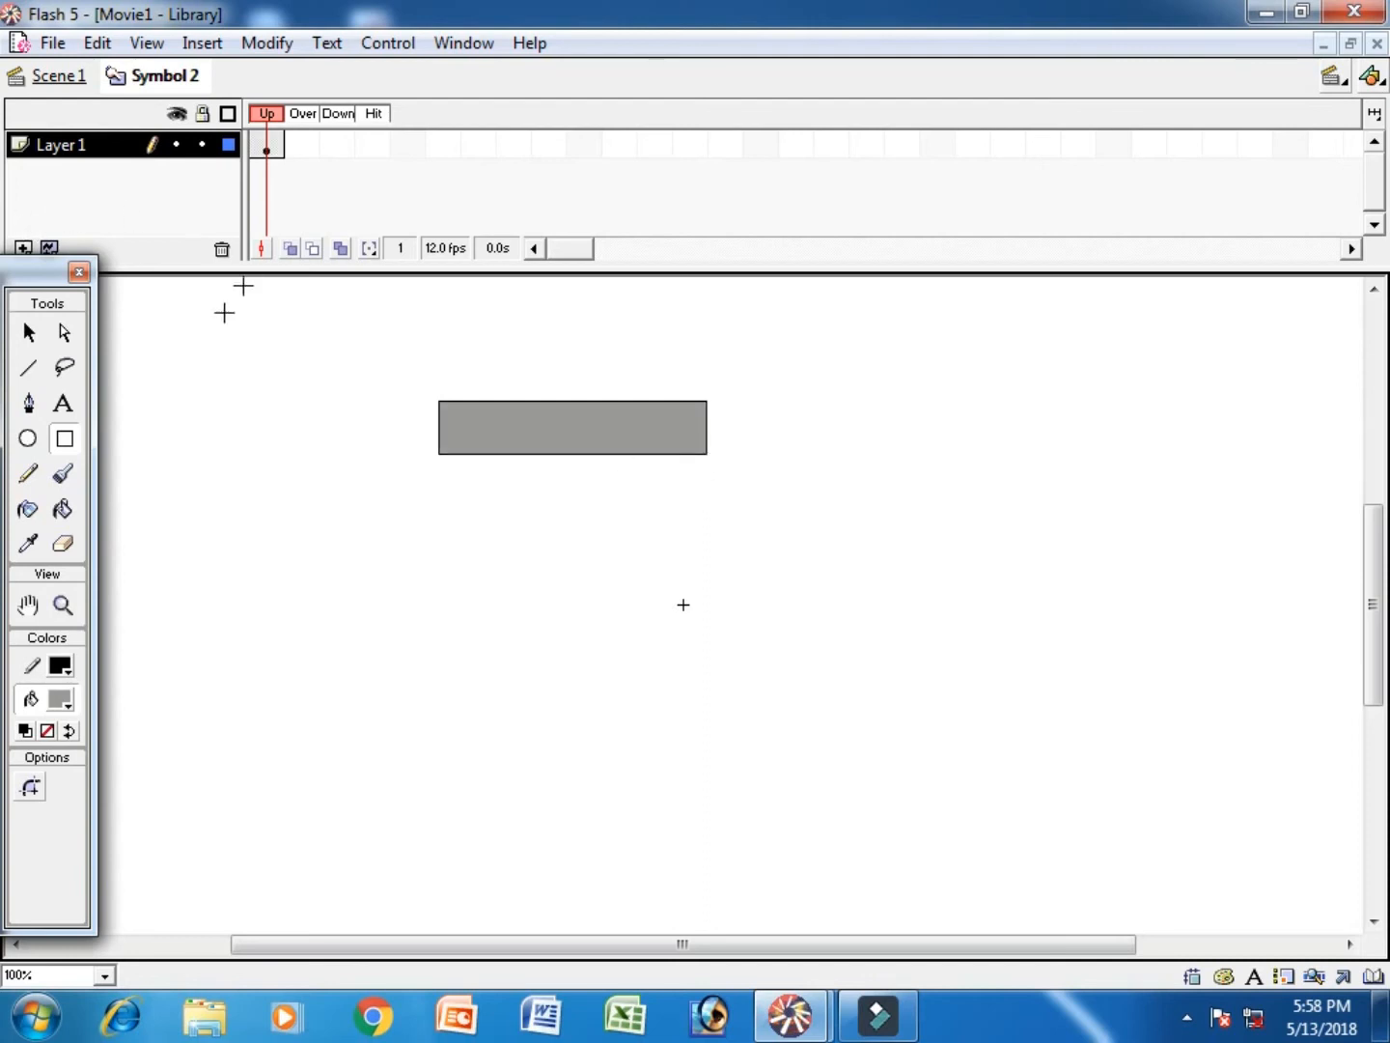
- Add the text "FILE OPTION" in black on the grey rectangle
click(63, 404)
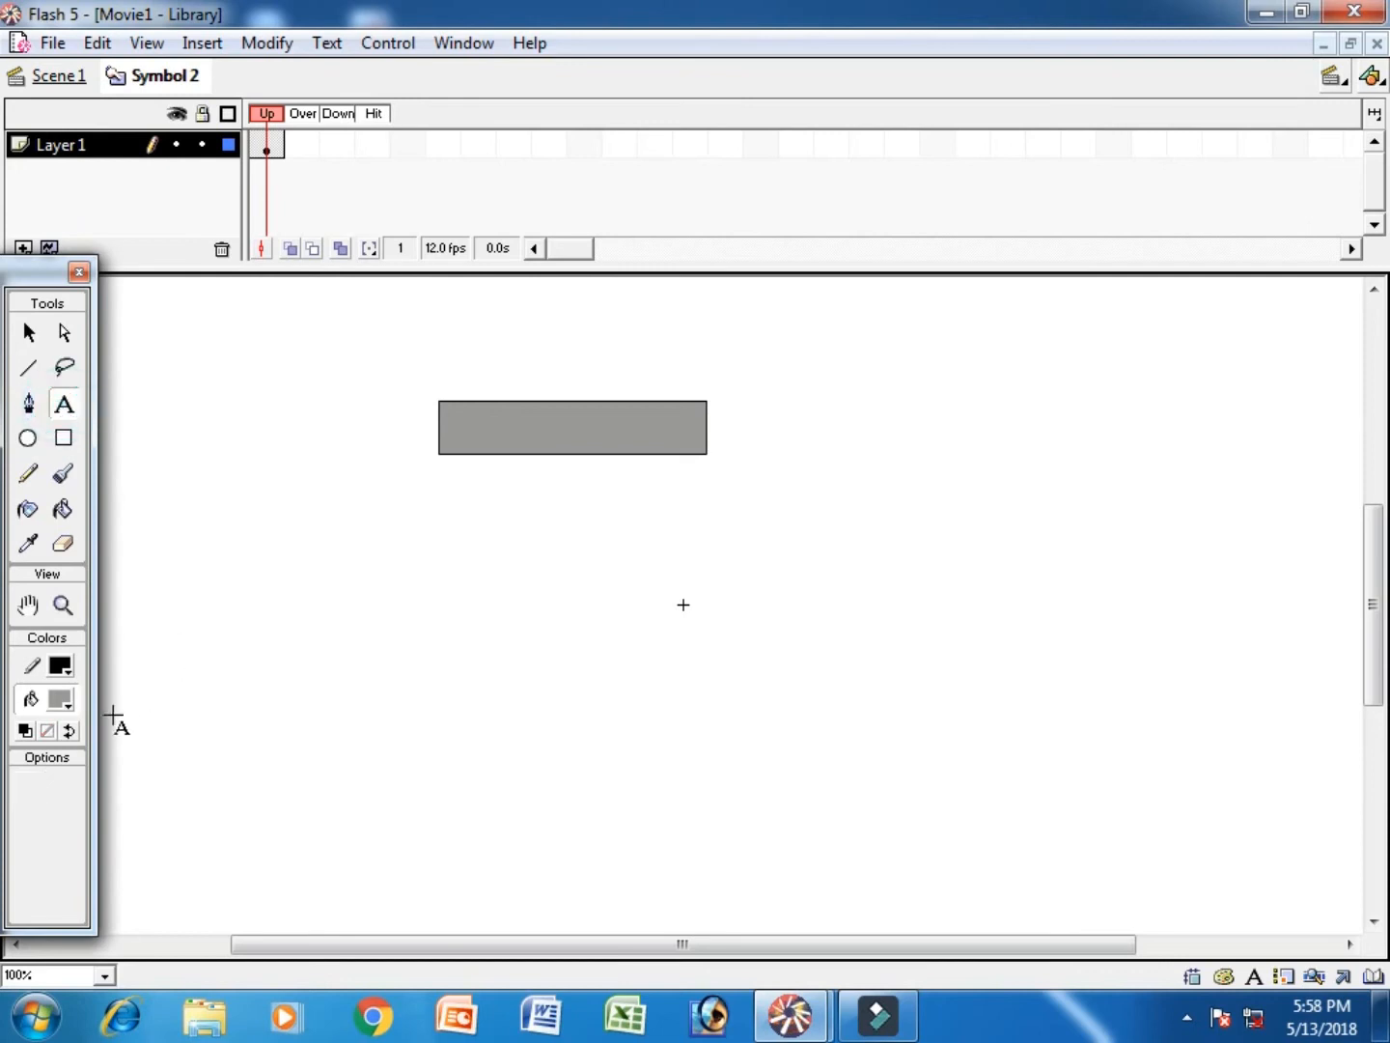
click(60, 702)
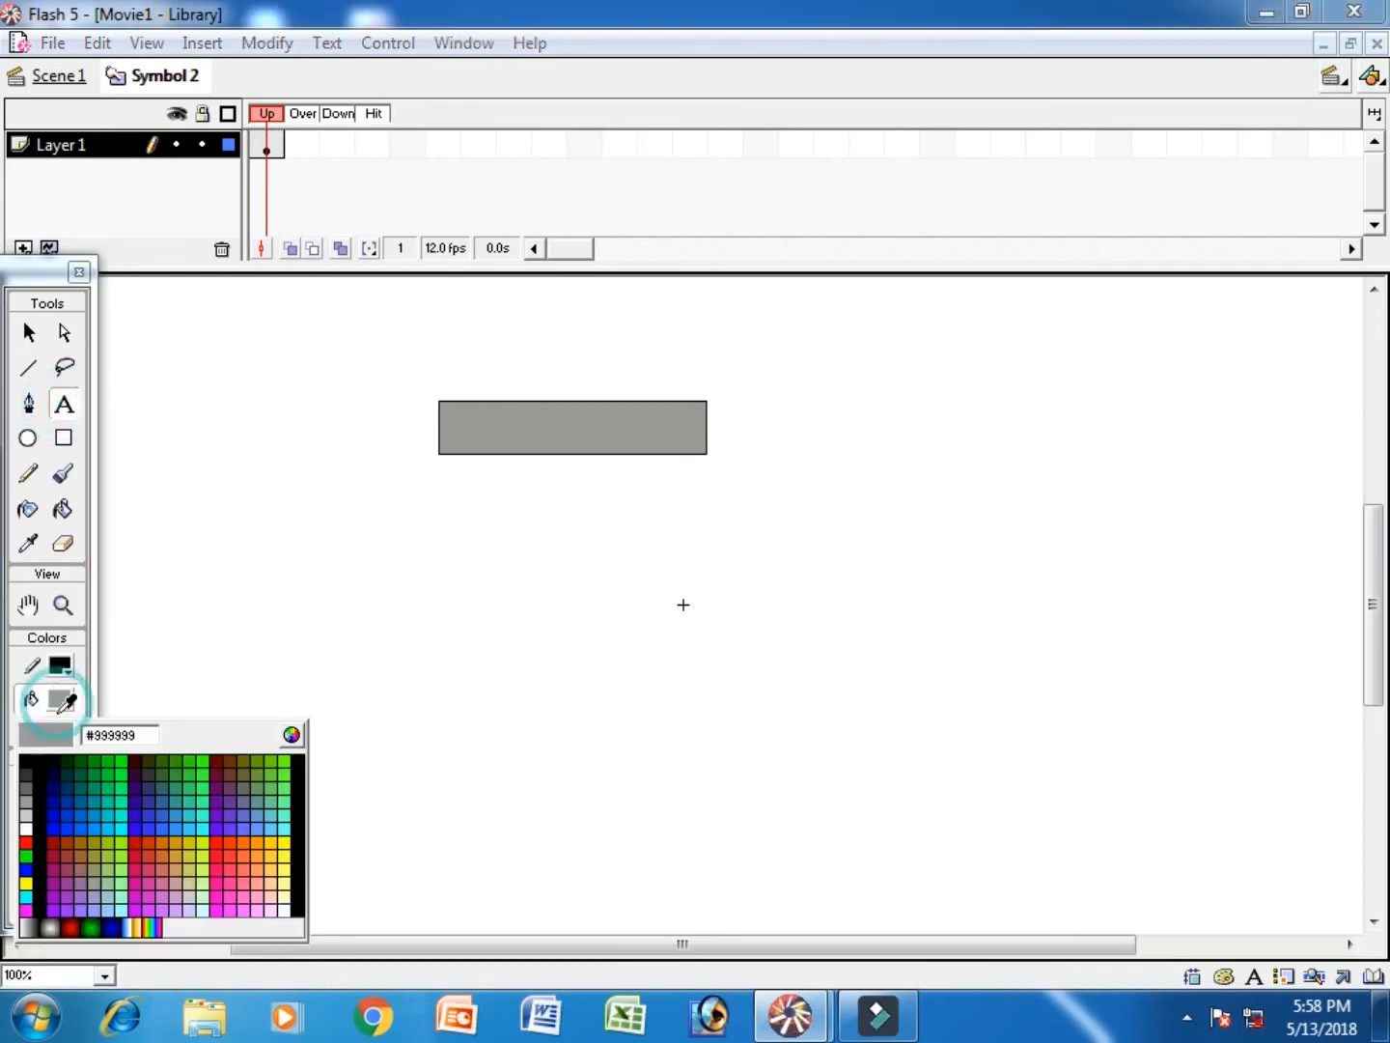
click(27, 828)
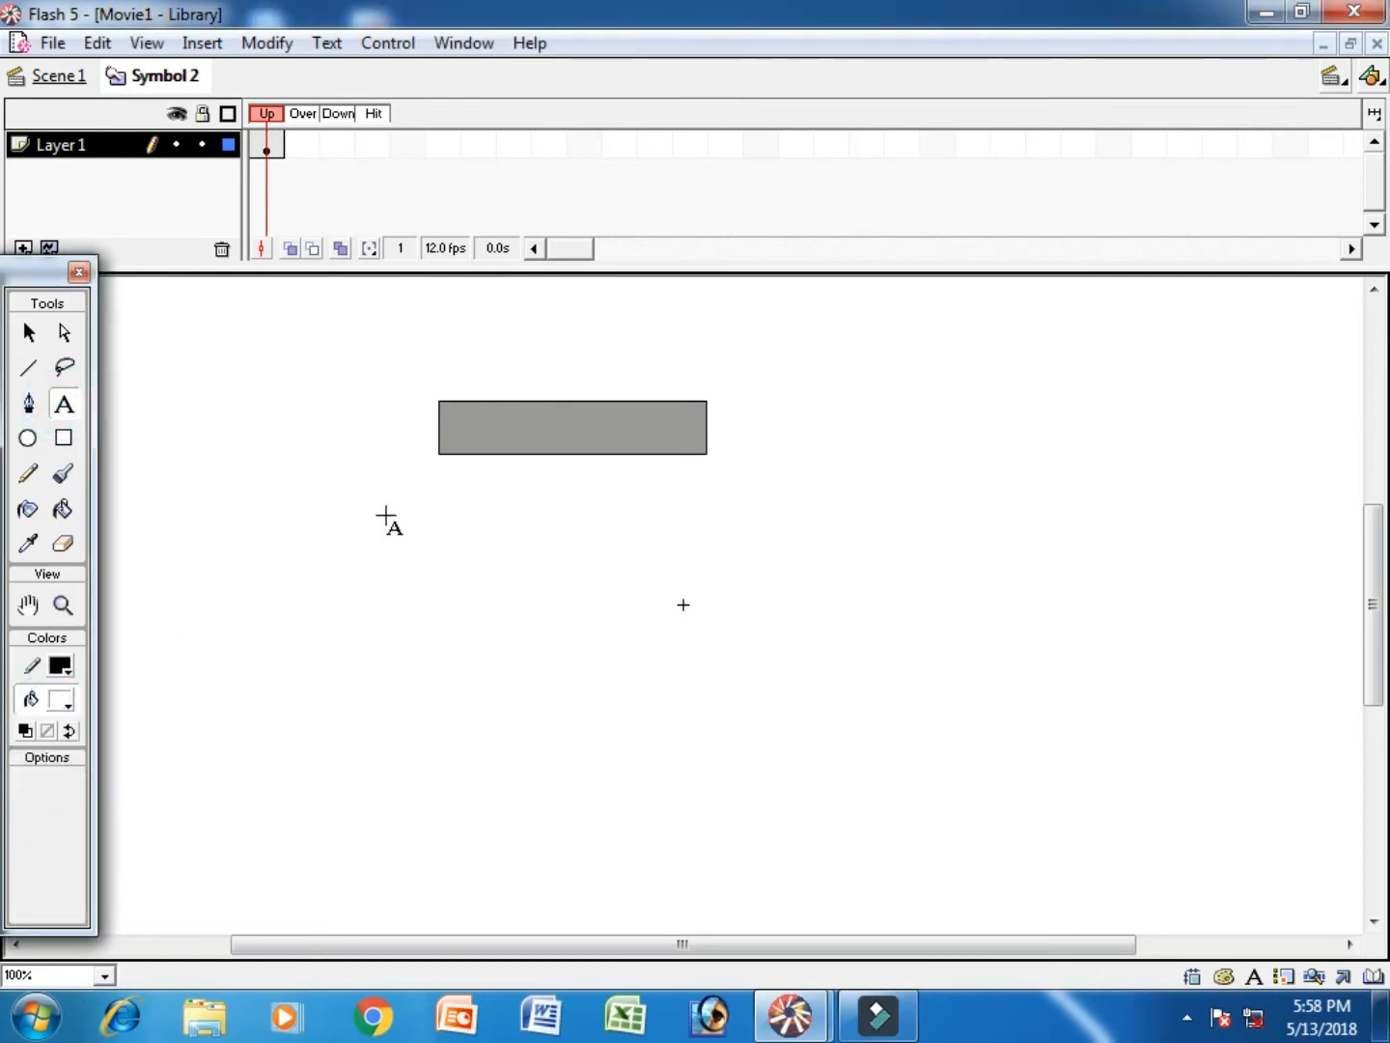
click(63, 697)
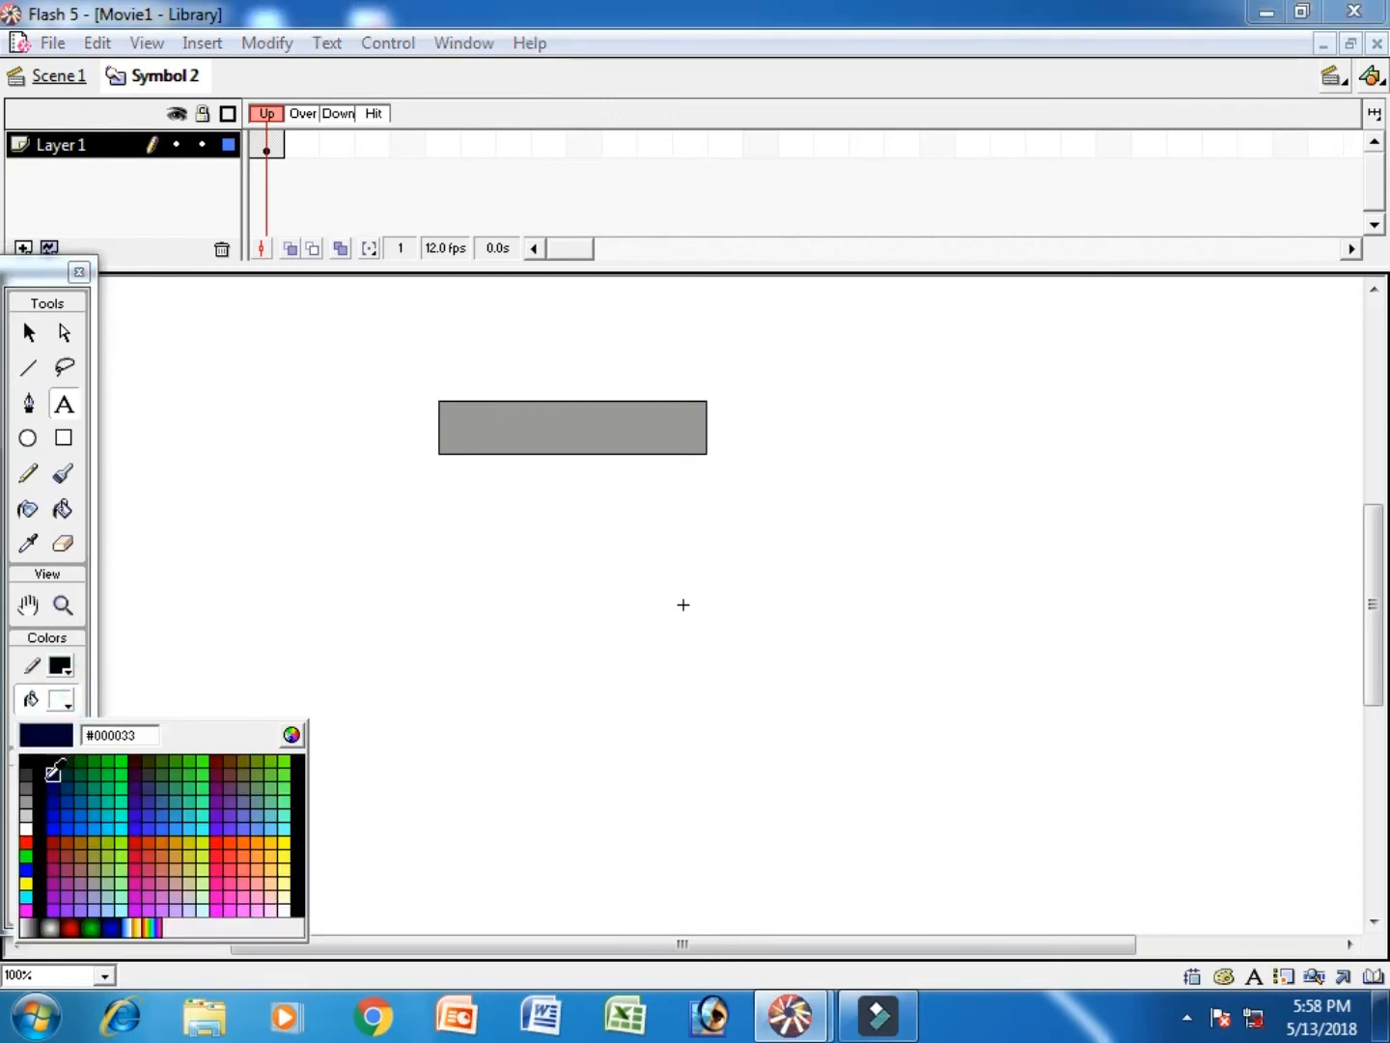
click(41, 772)
click(482, 436)
text(F)
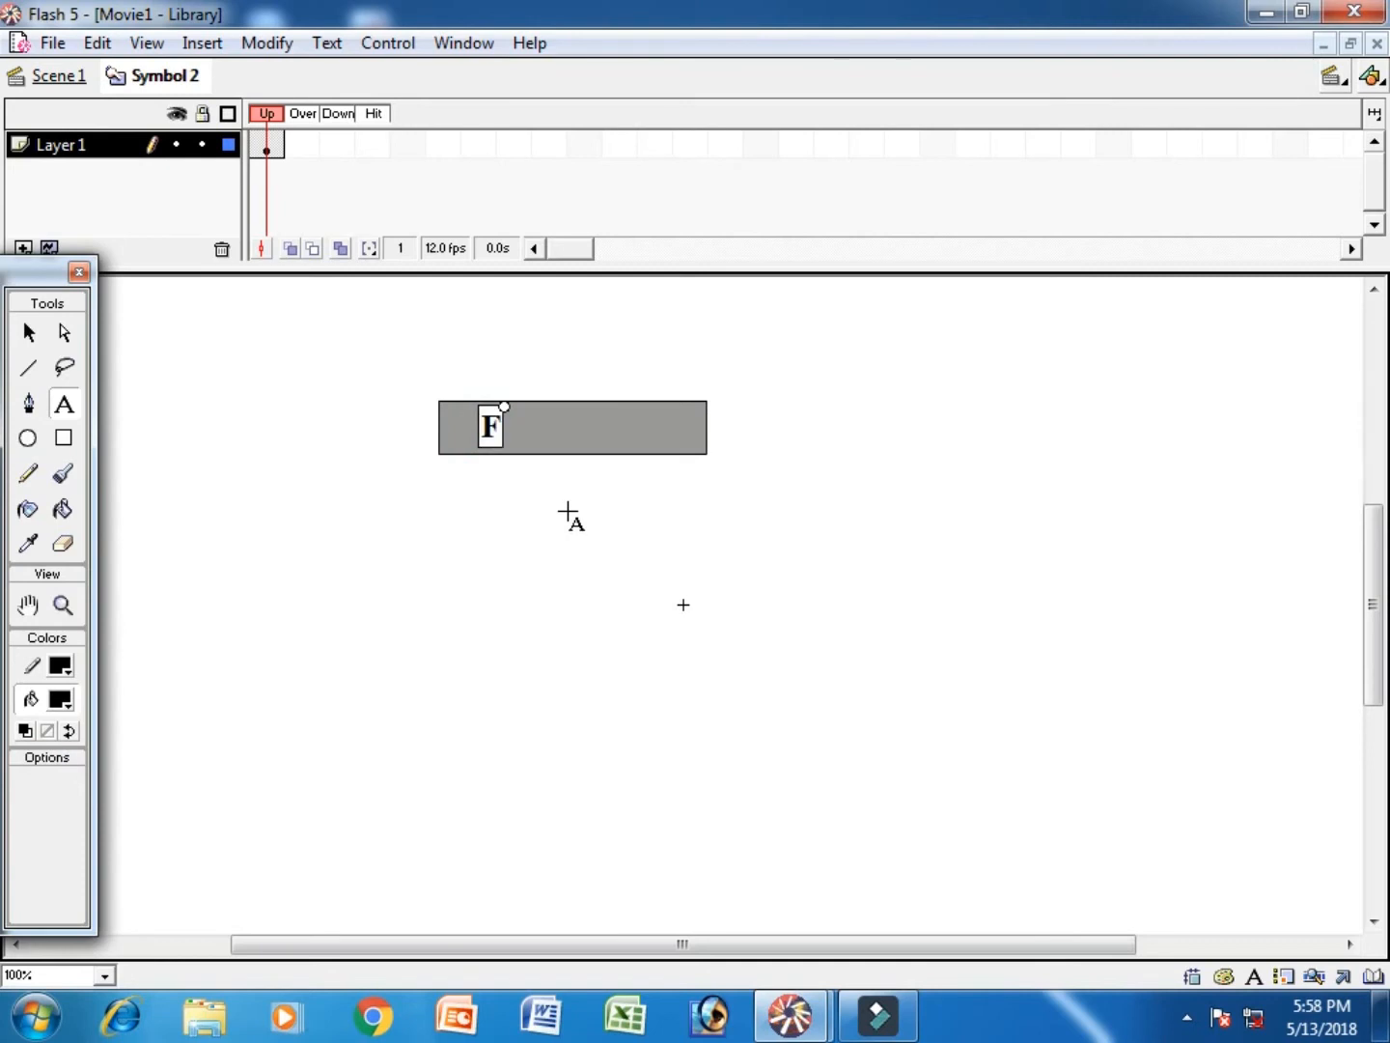
text(ILE OPTI)
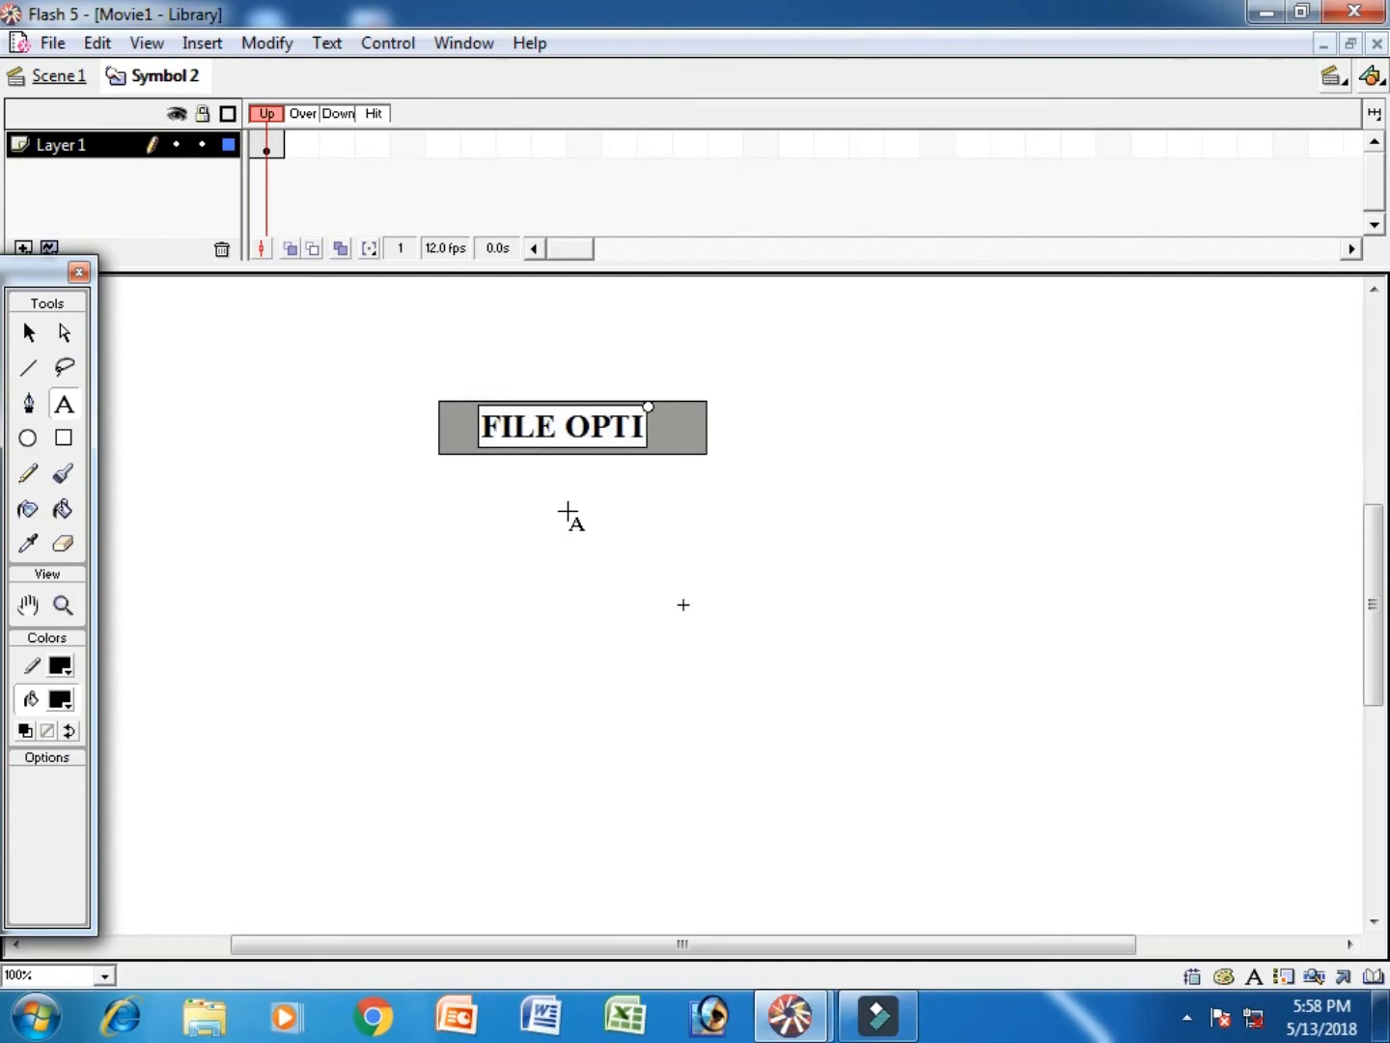
text(ON)
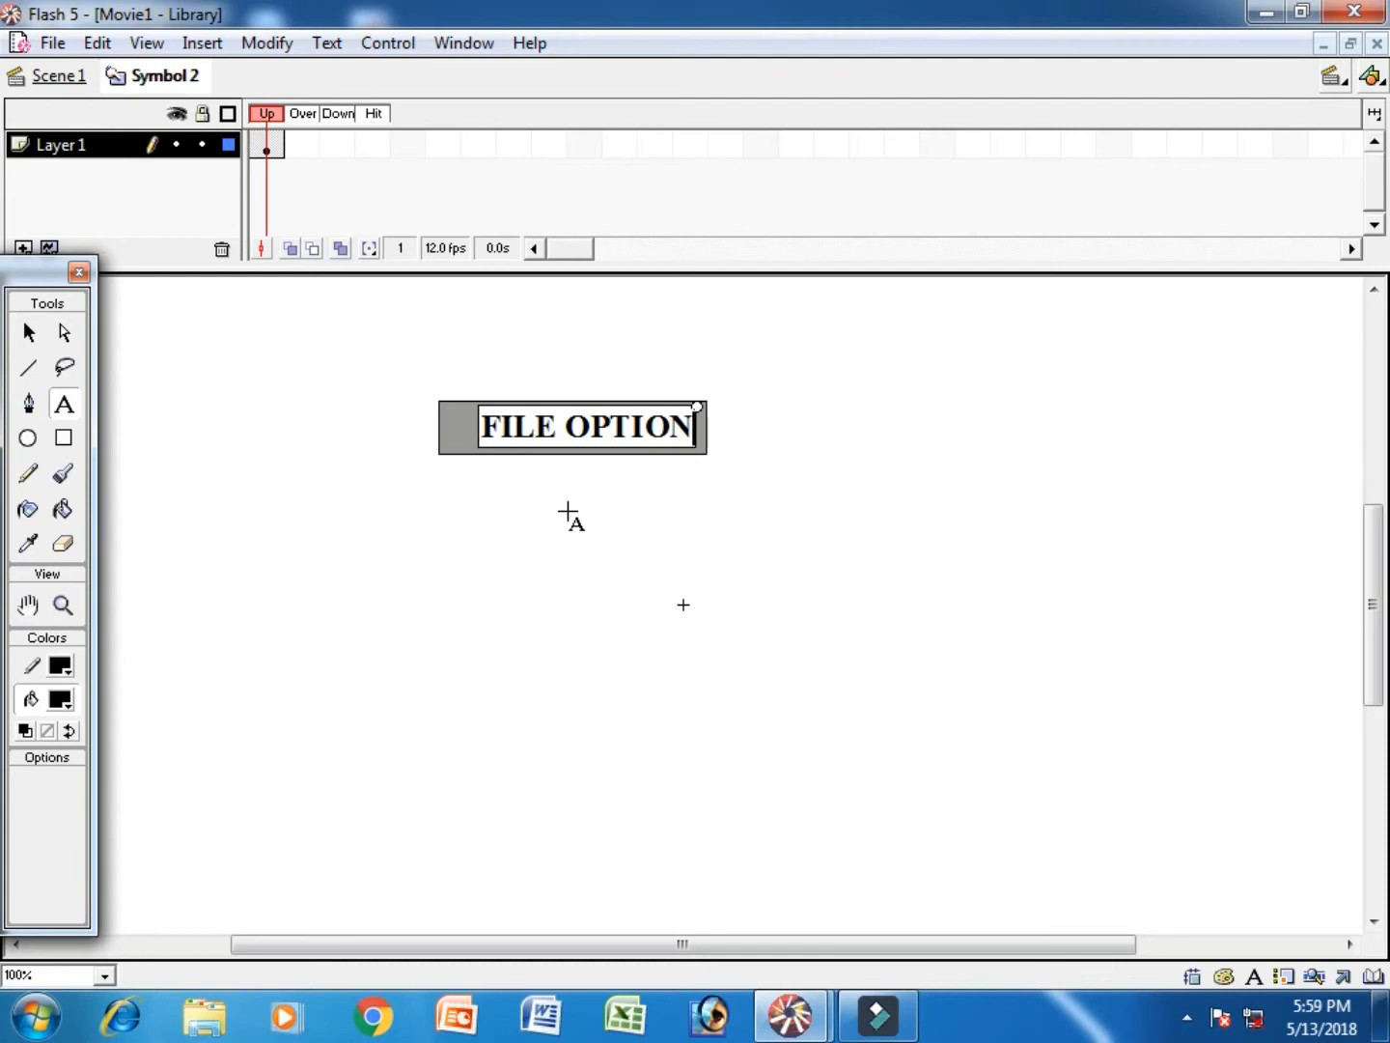
- Nudge the FILE OPTION text left and slightly down to centre it on the grey rectangle
click(29, 334)
key(Left)
key(Left)
key(Left)
key(Left)
key(Left)
key(Left)
key(Left)
key(Left)
key(Left)
key(Left)
key(Left)
key(Left)
key(Left)
key(Left)
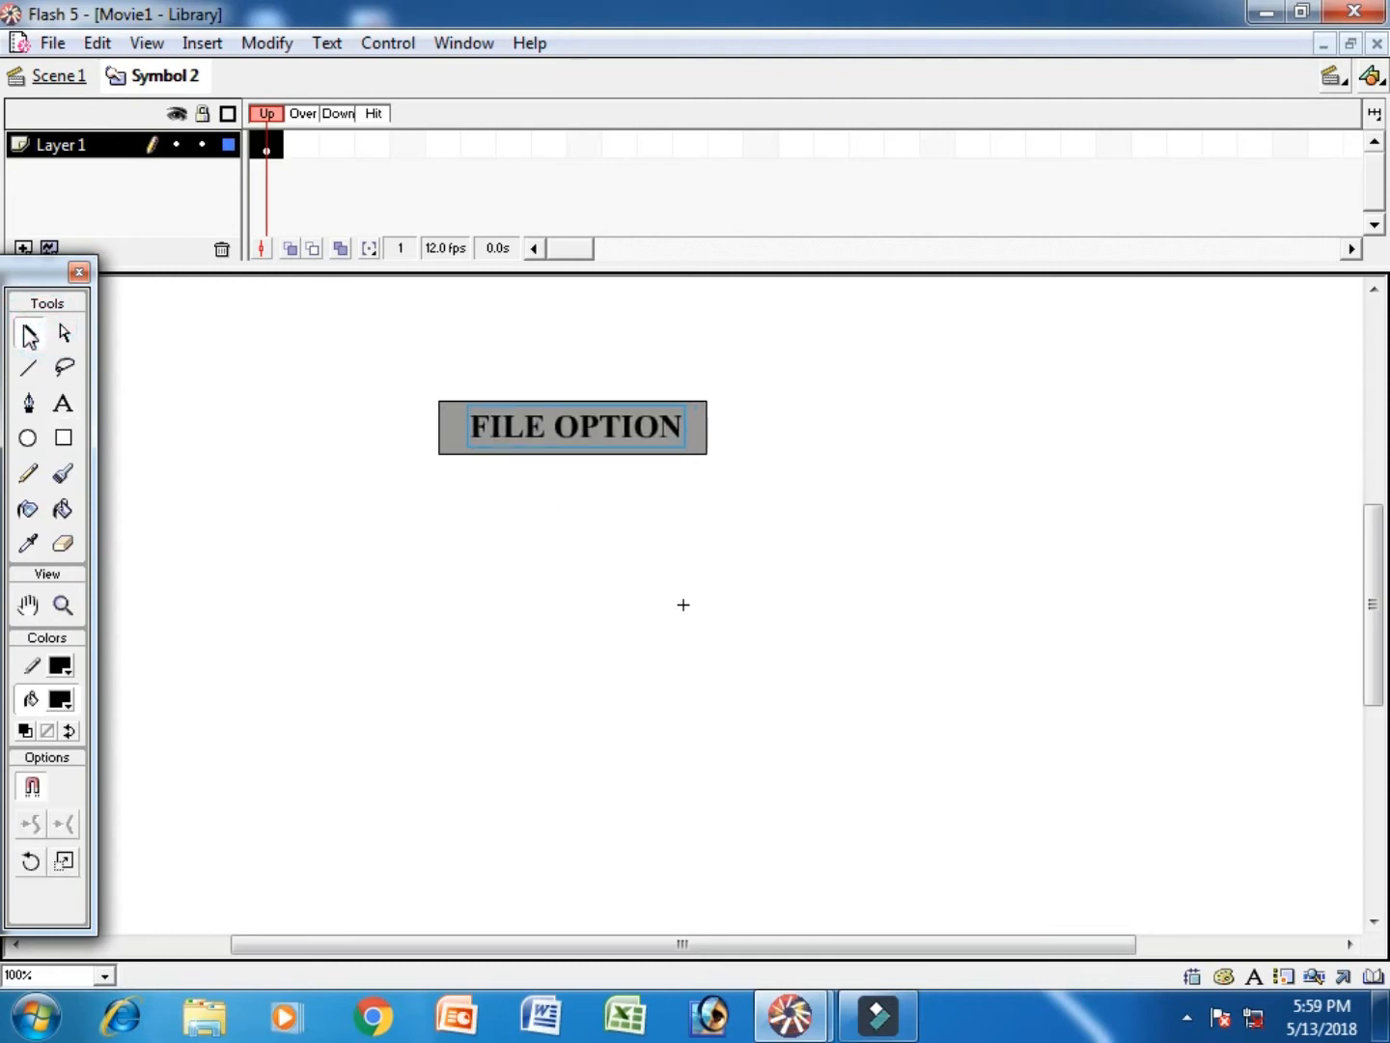
key(Down)
key(Left)
key(Left)
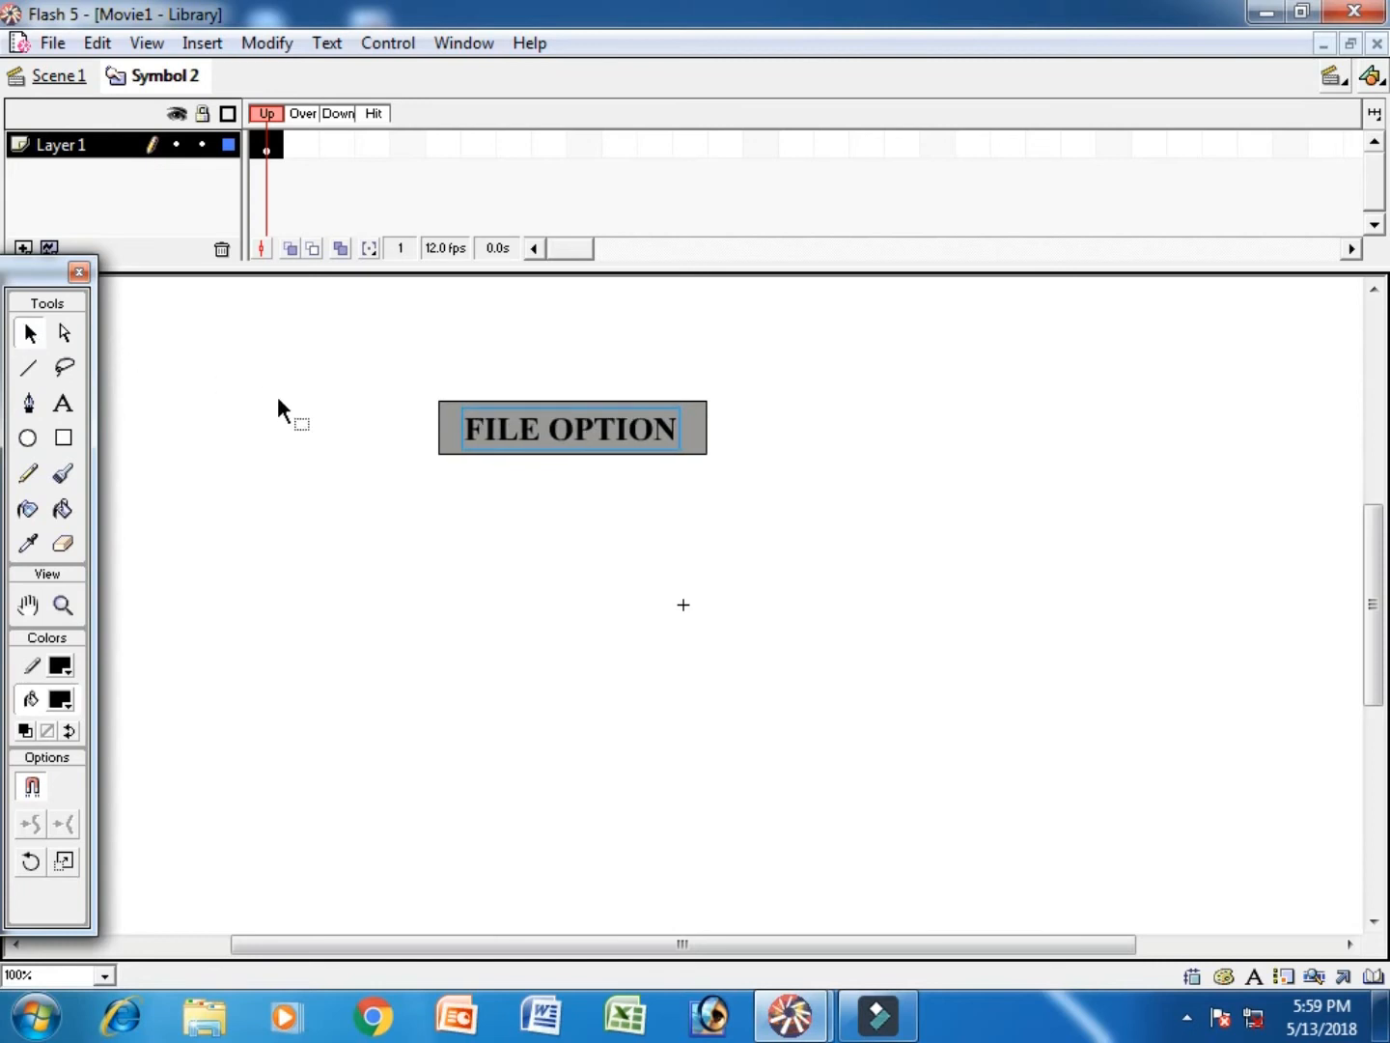
click(373, 513)
- Insert a keyframe in the Over state and change the rectangle's fill to dark grey #333333
click(268, 148)
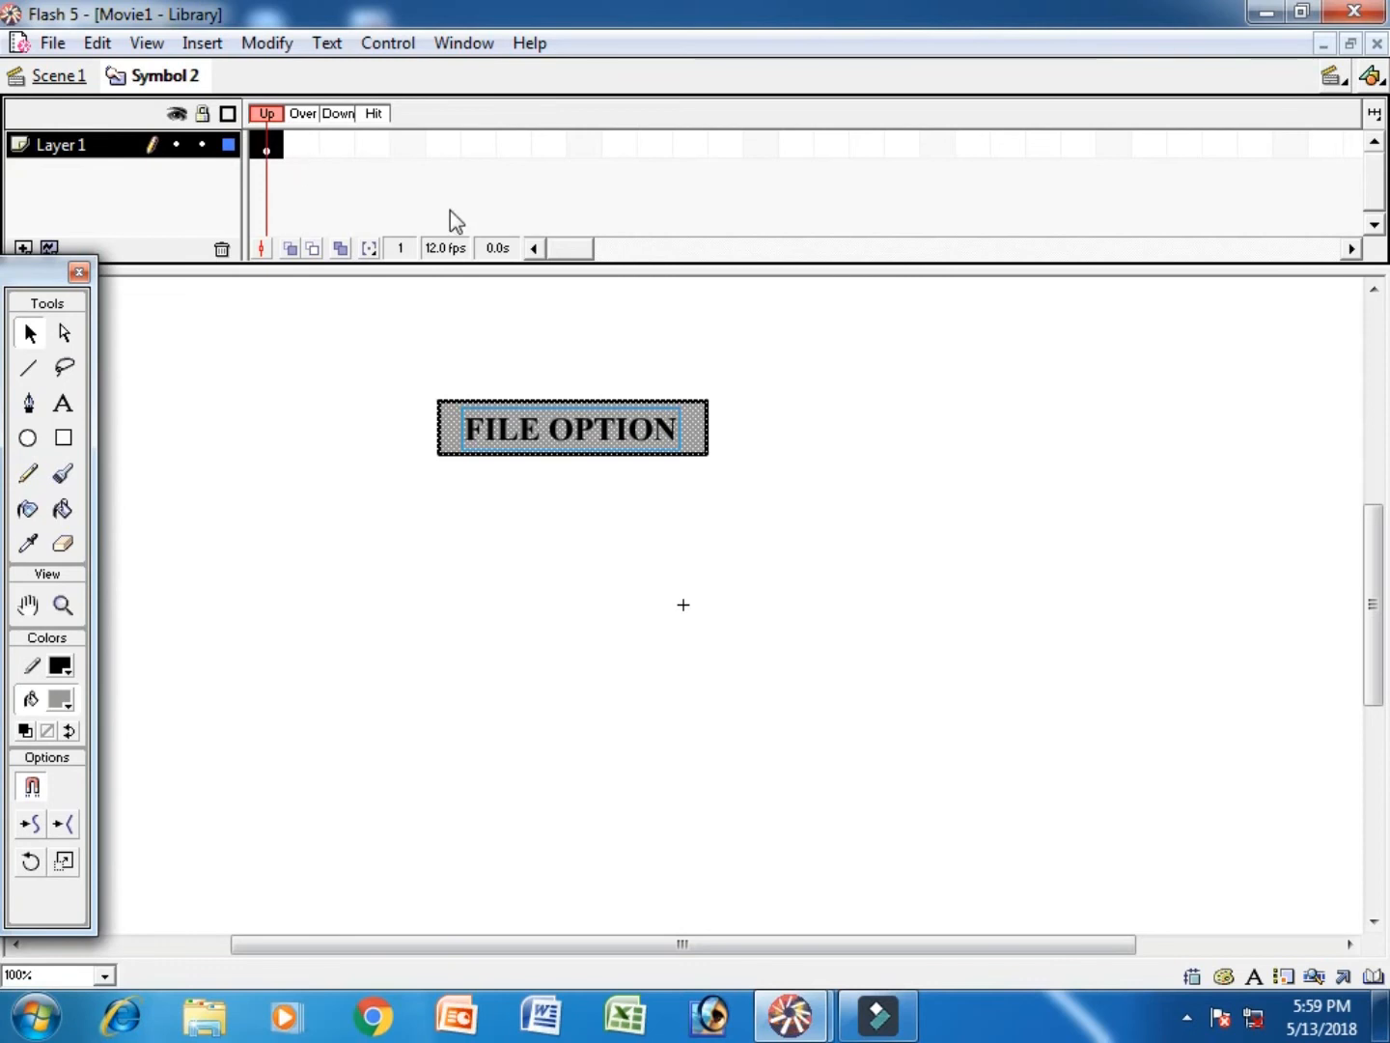
key(F6)
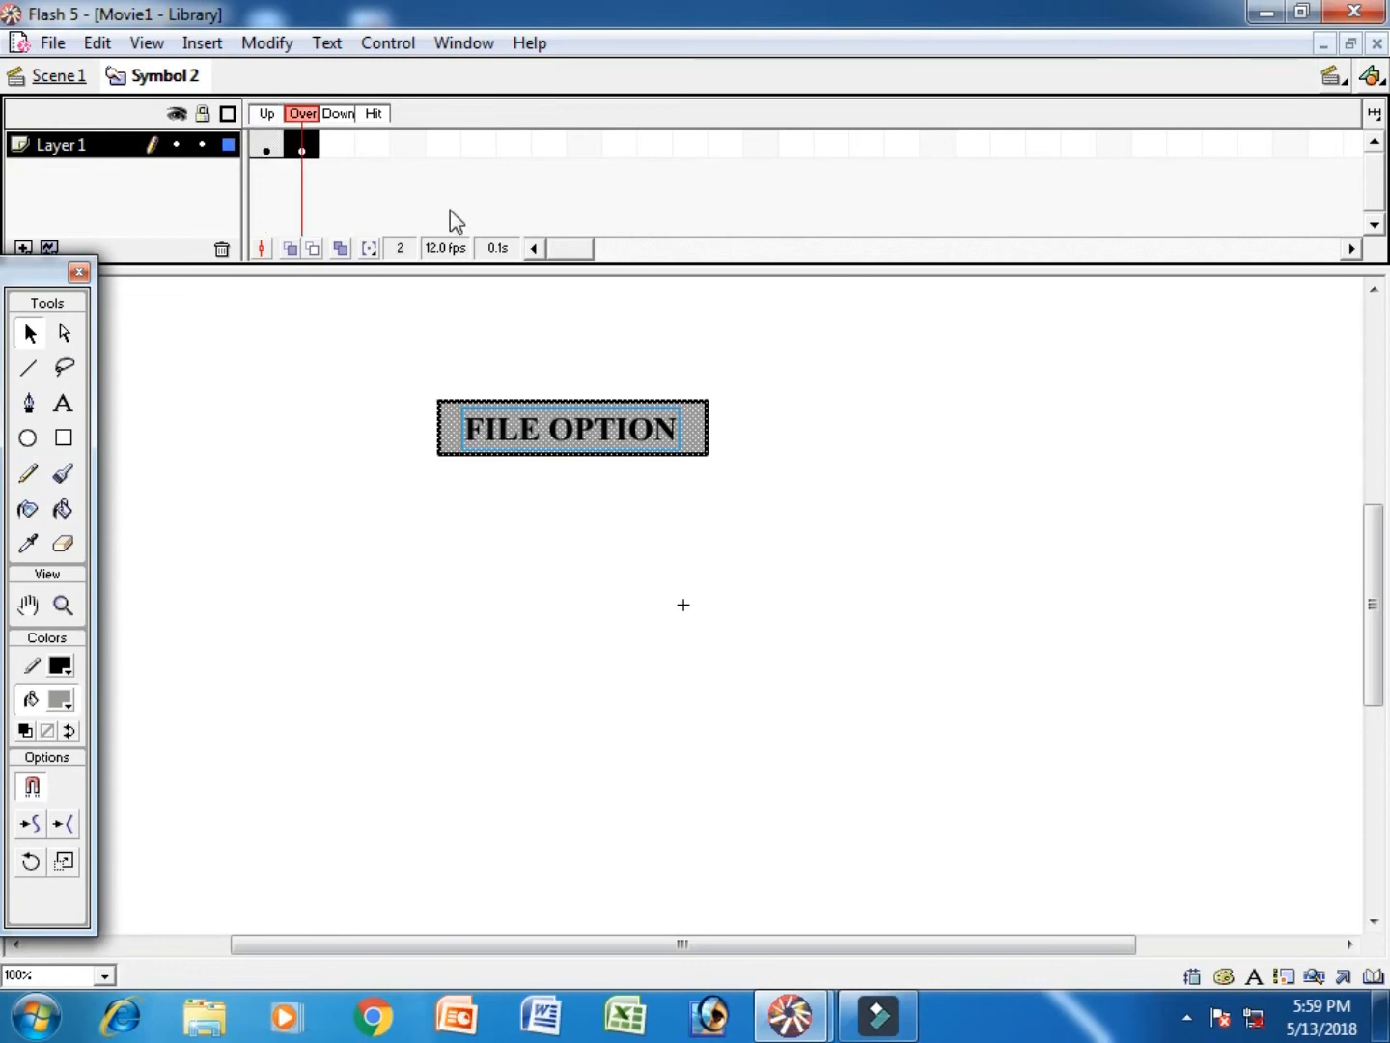
click(348, 509)
click(693, 437)
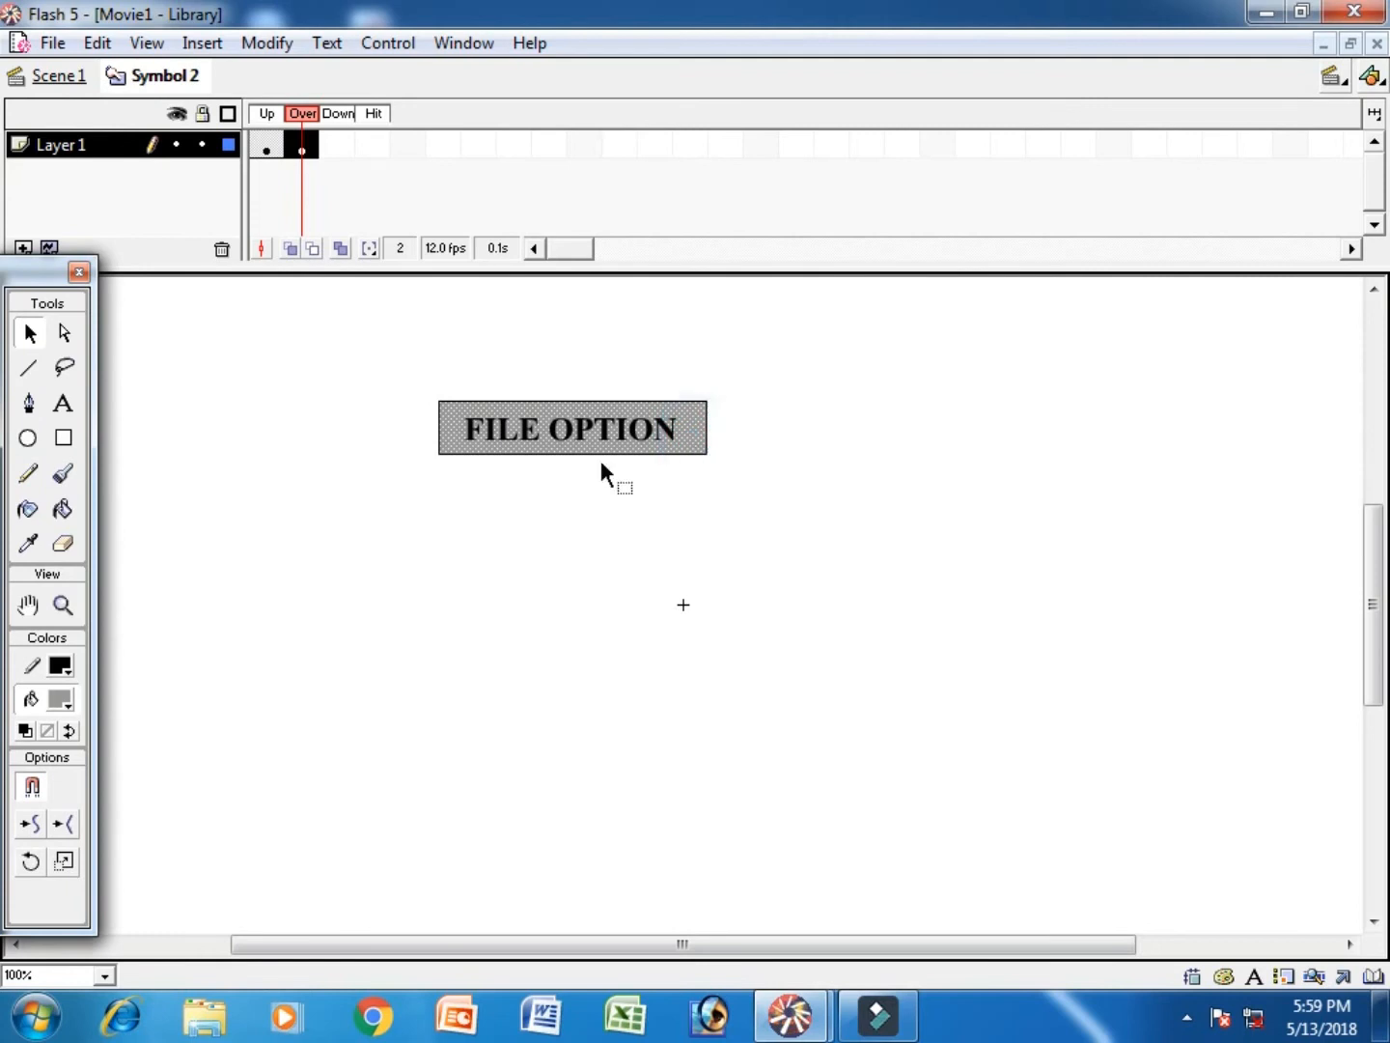
click(60, 701)
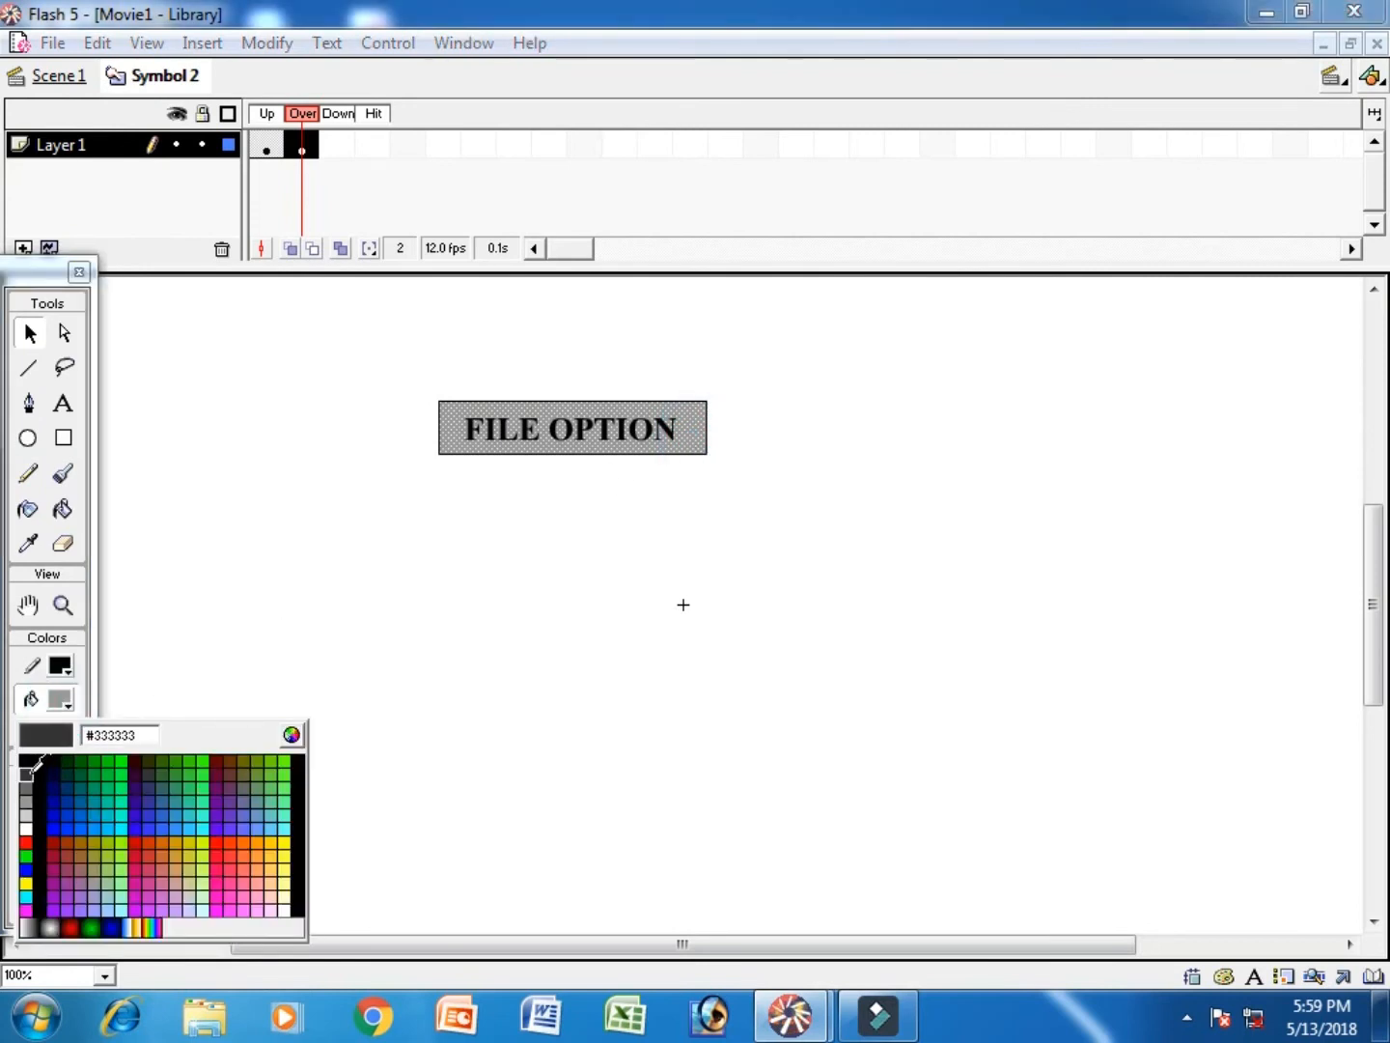
click(29, 776)
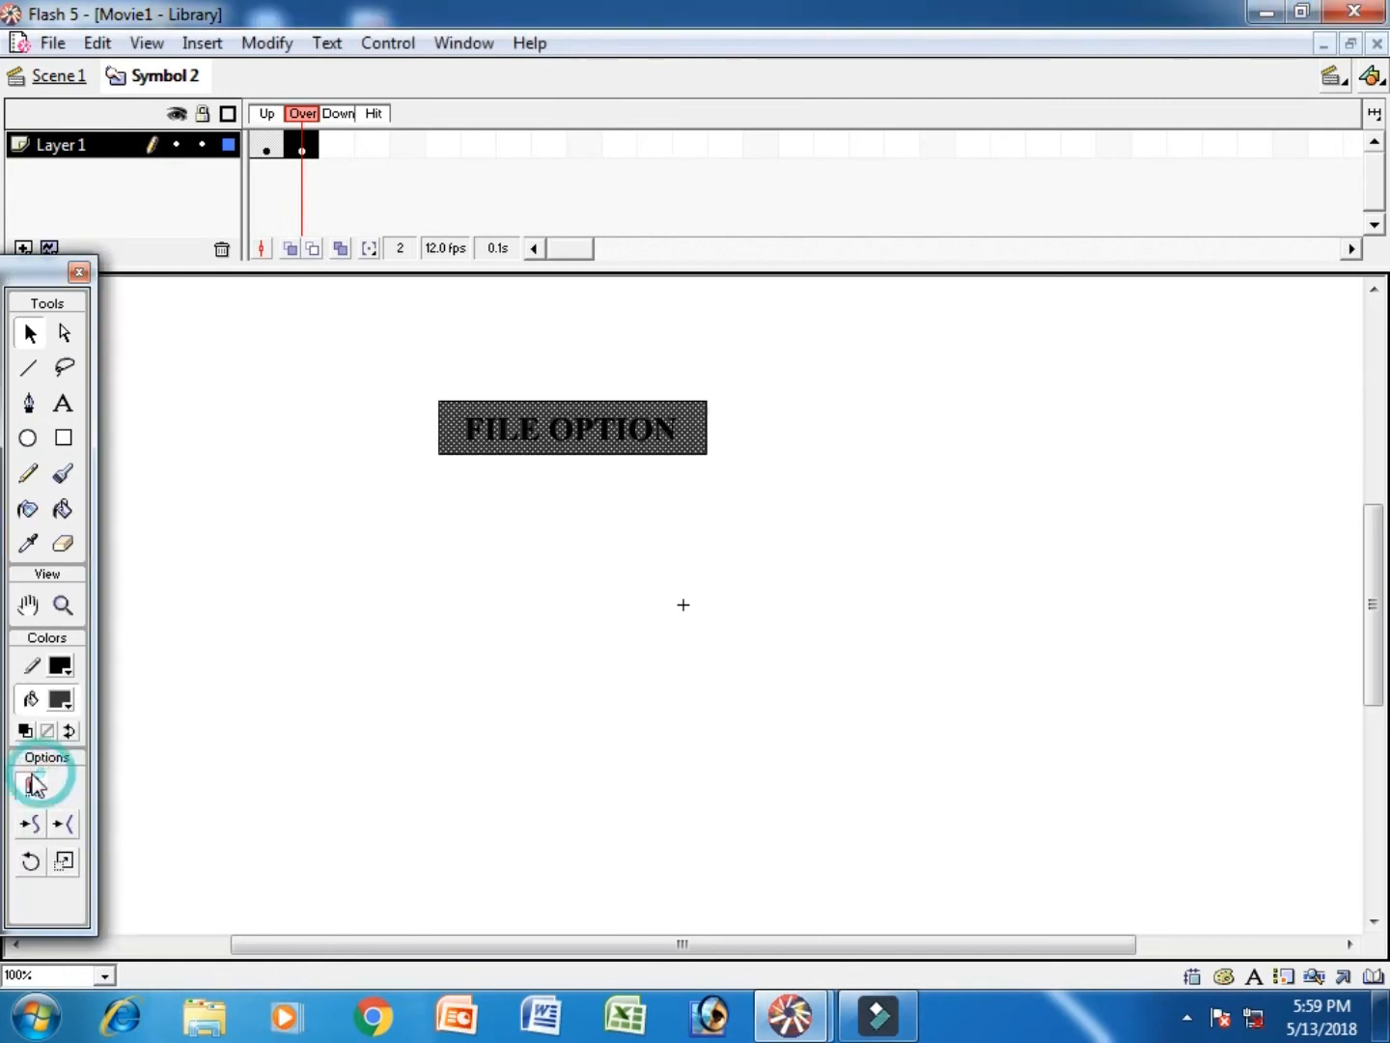
click(366, 661)
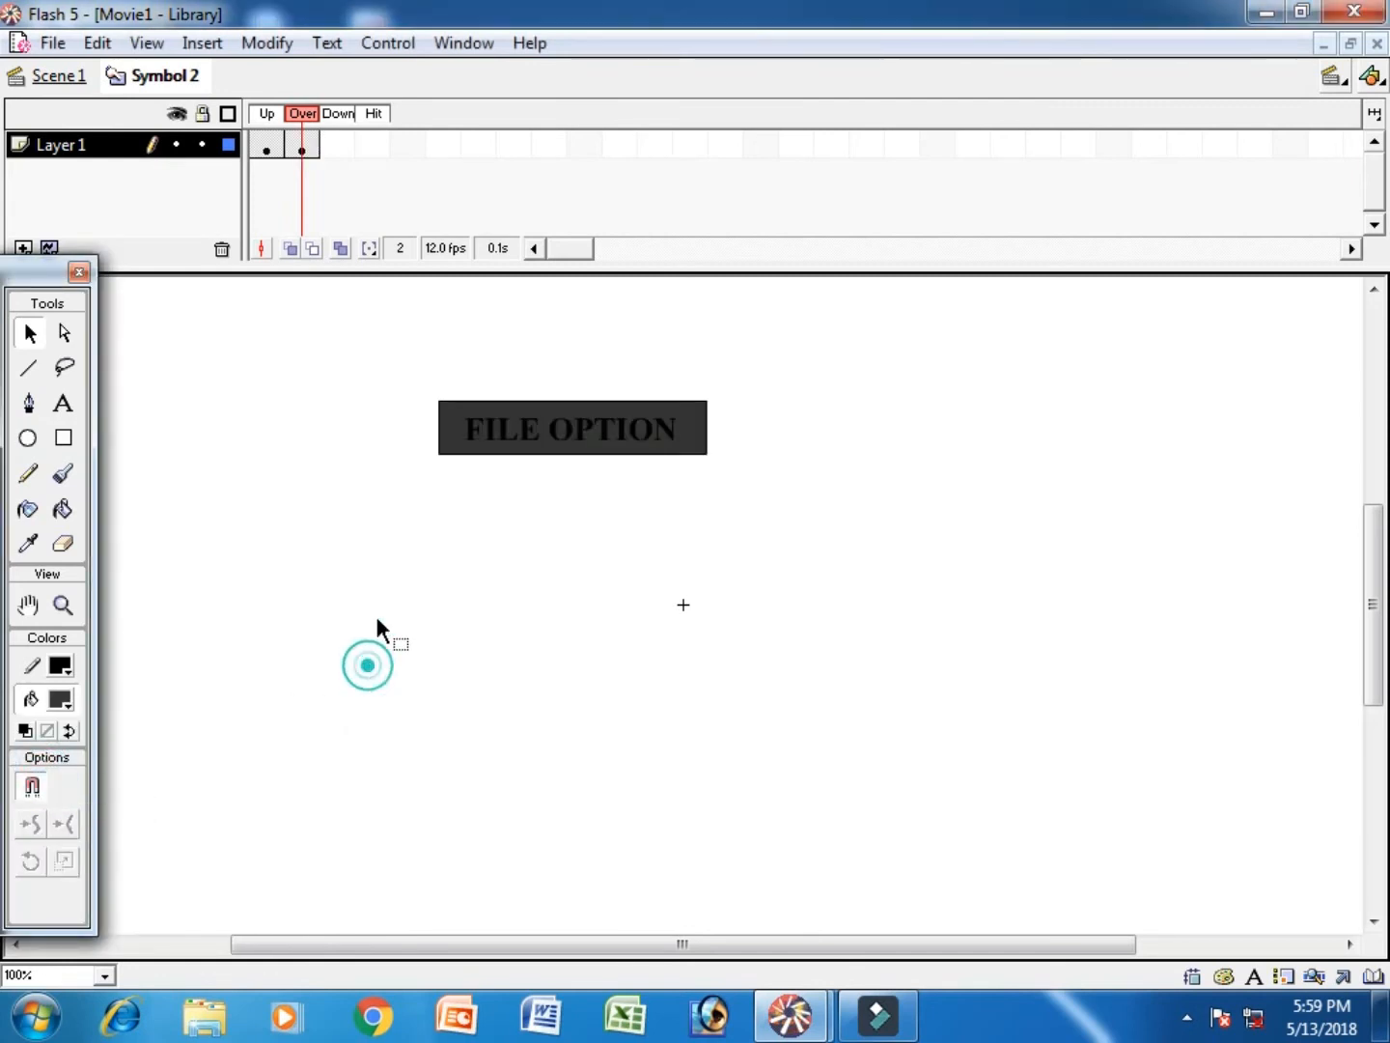
- Recolour the FILE OPTION text white in the Over state
click(512, 447)
click(56, 705)
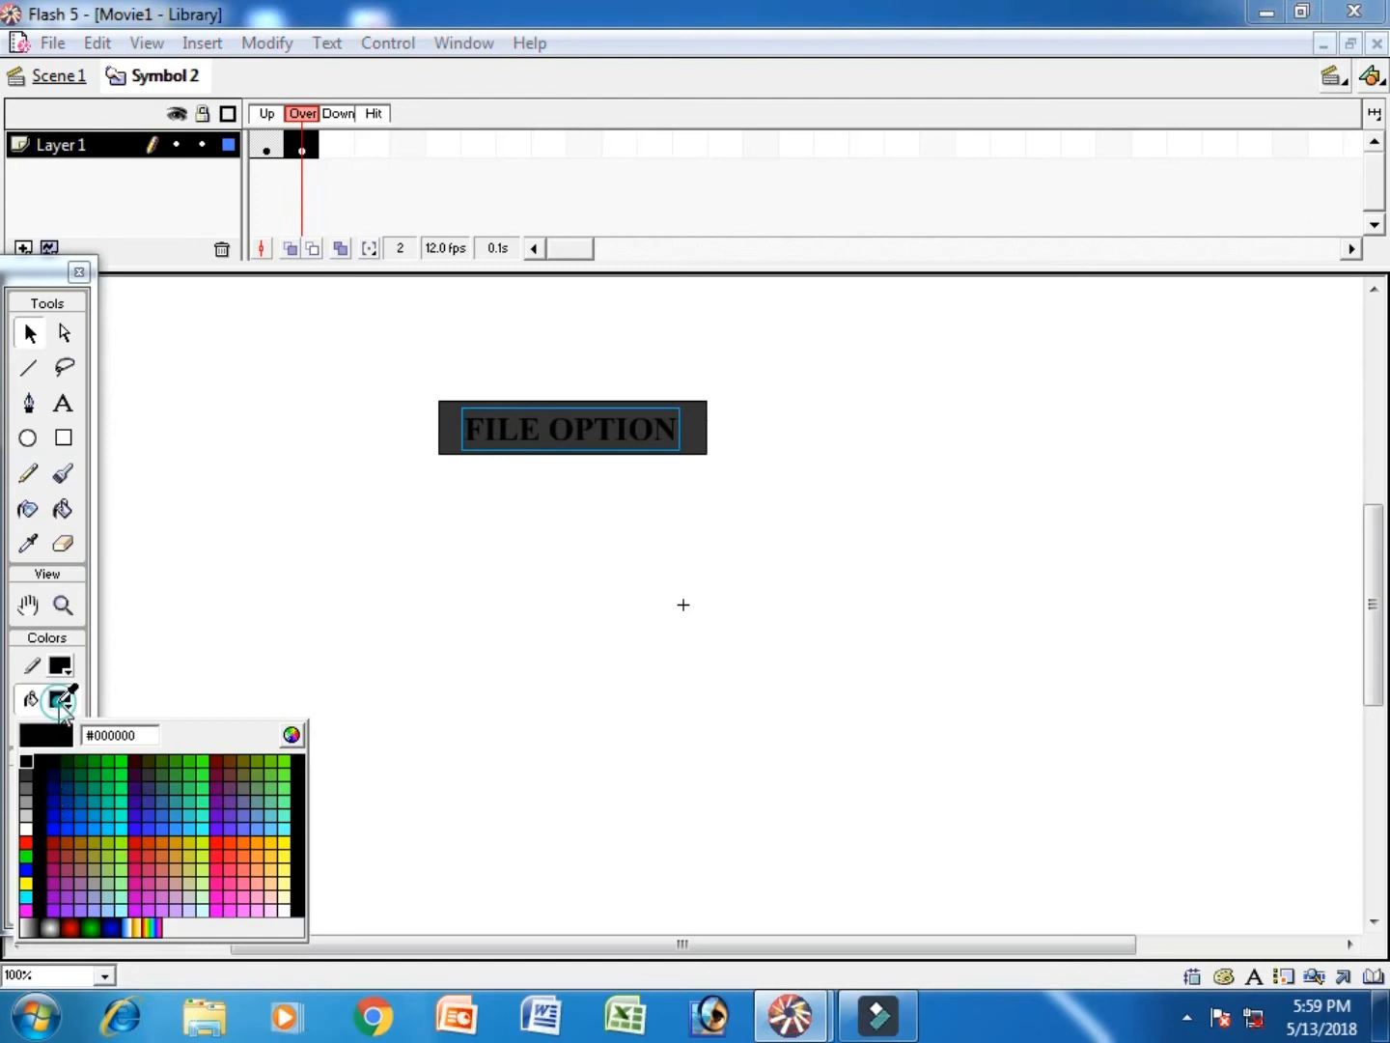
click(40, 826)
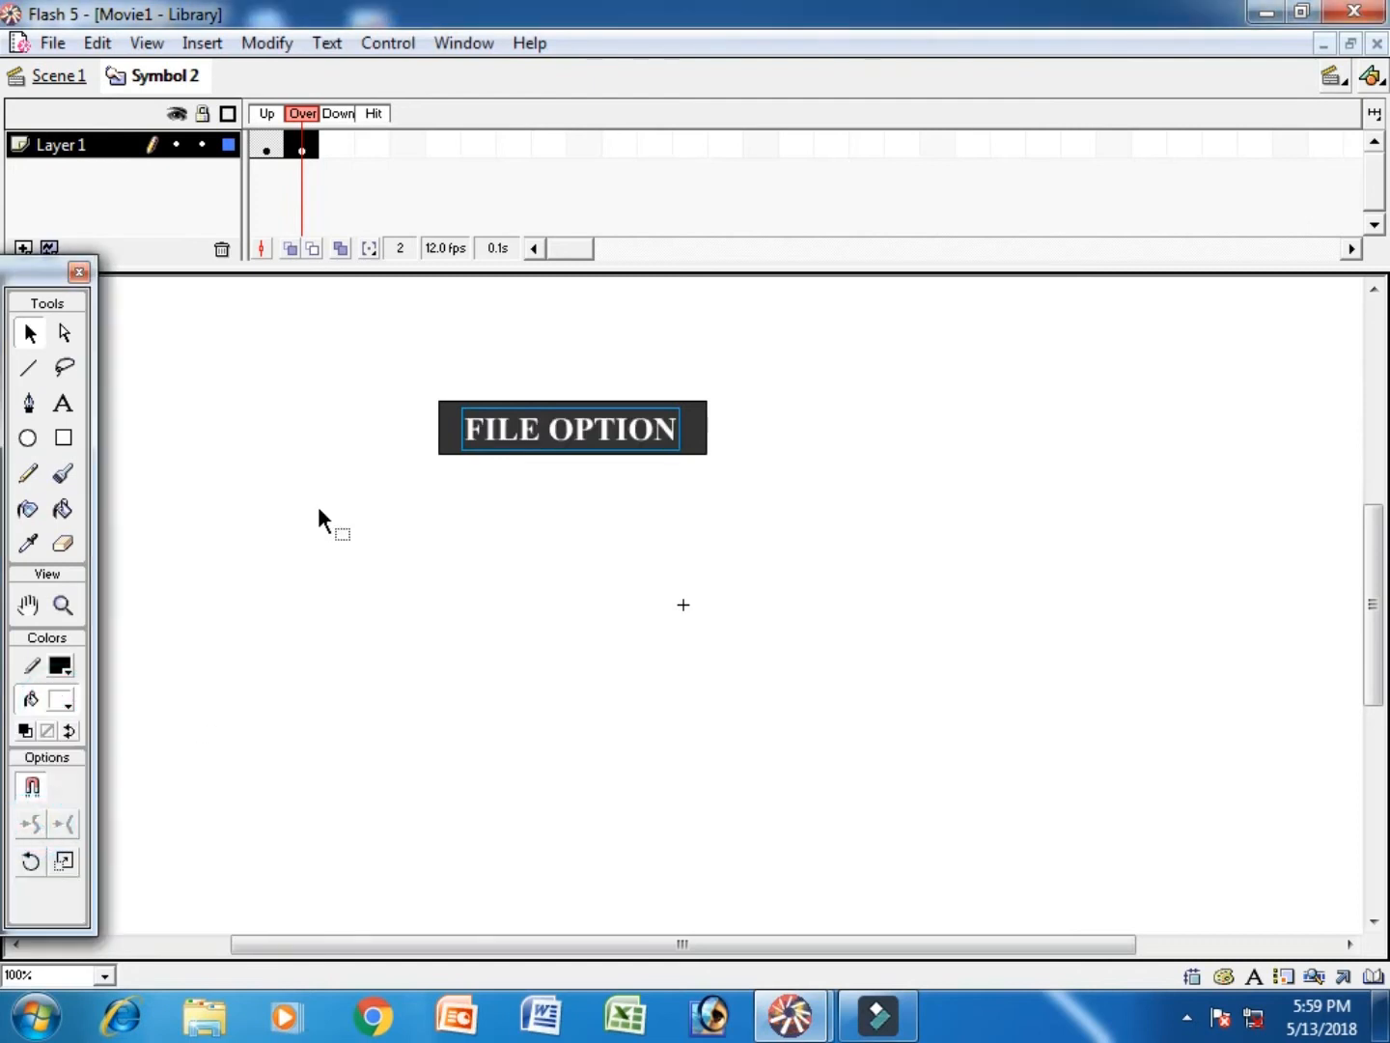
- Insert a keyframe in the Down state that copies the Over state's artwork
click(301, 144)
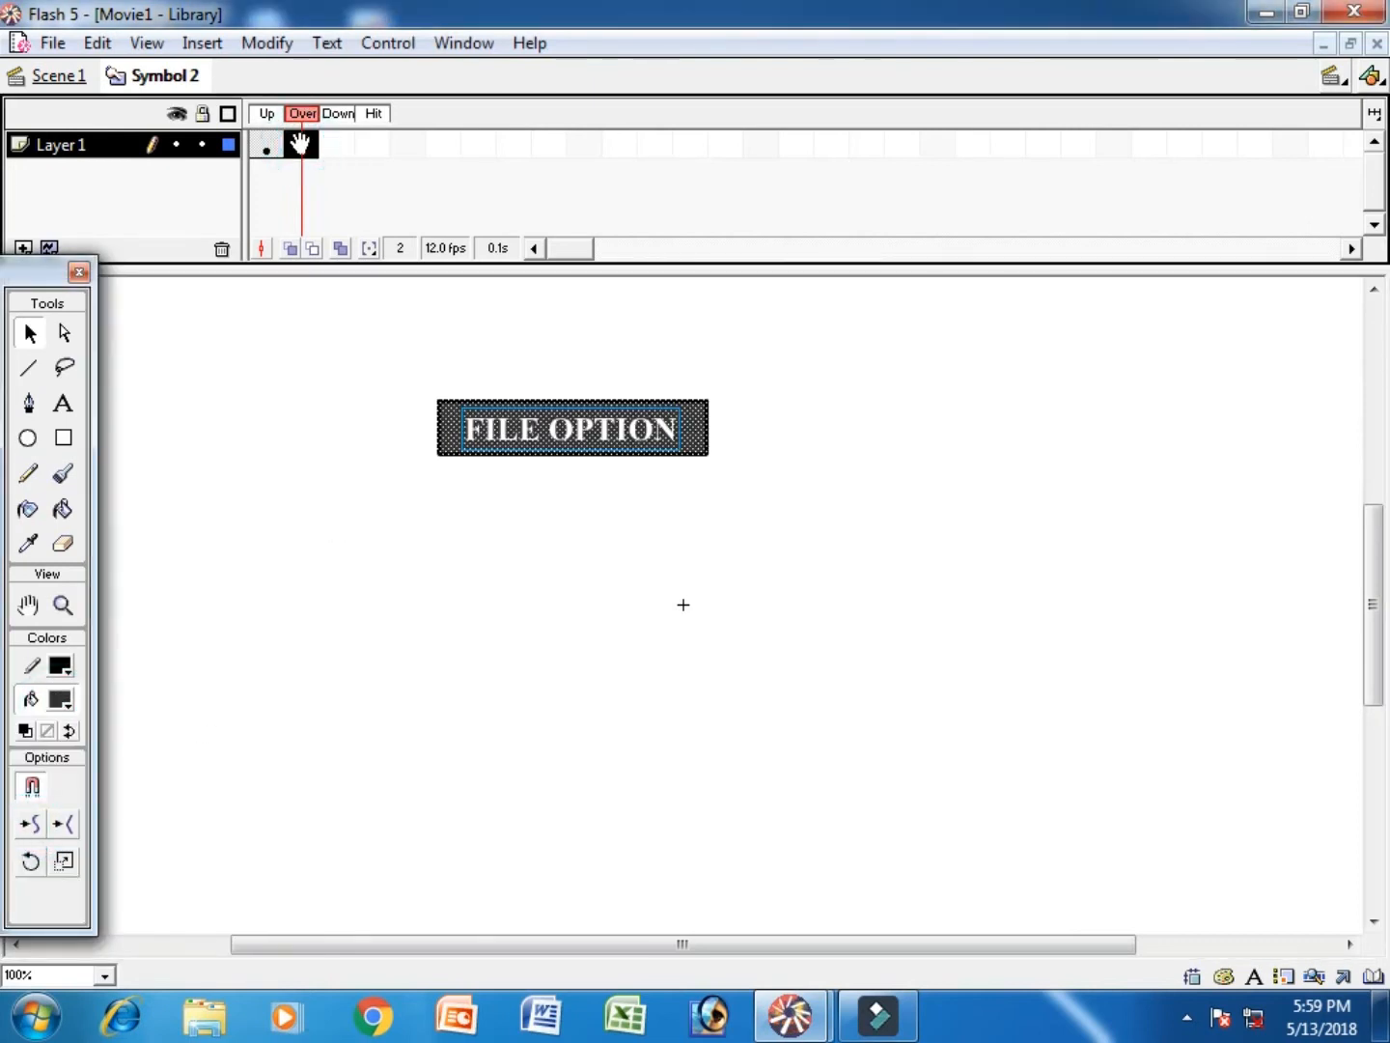
key(F6)
click(353, 391)
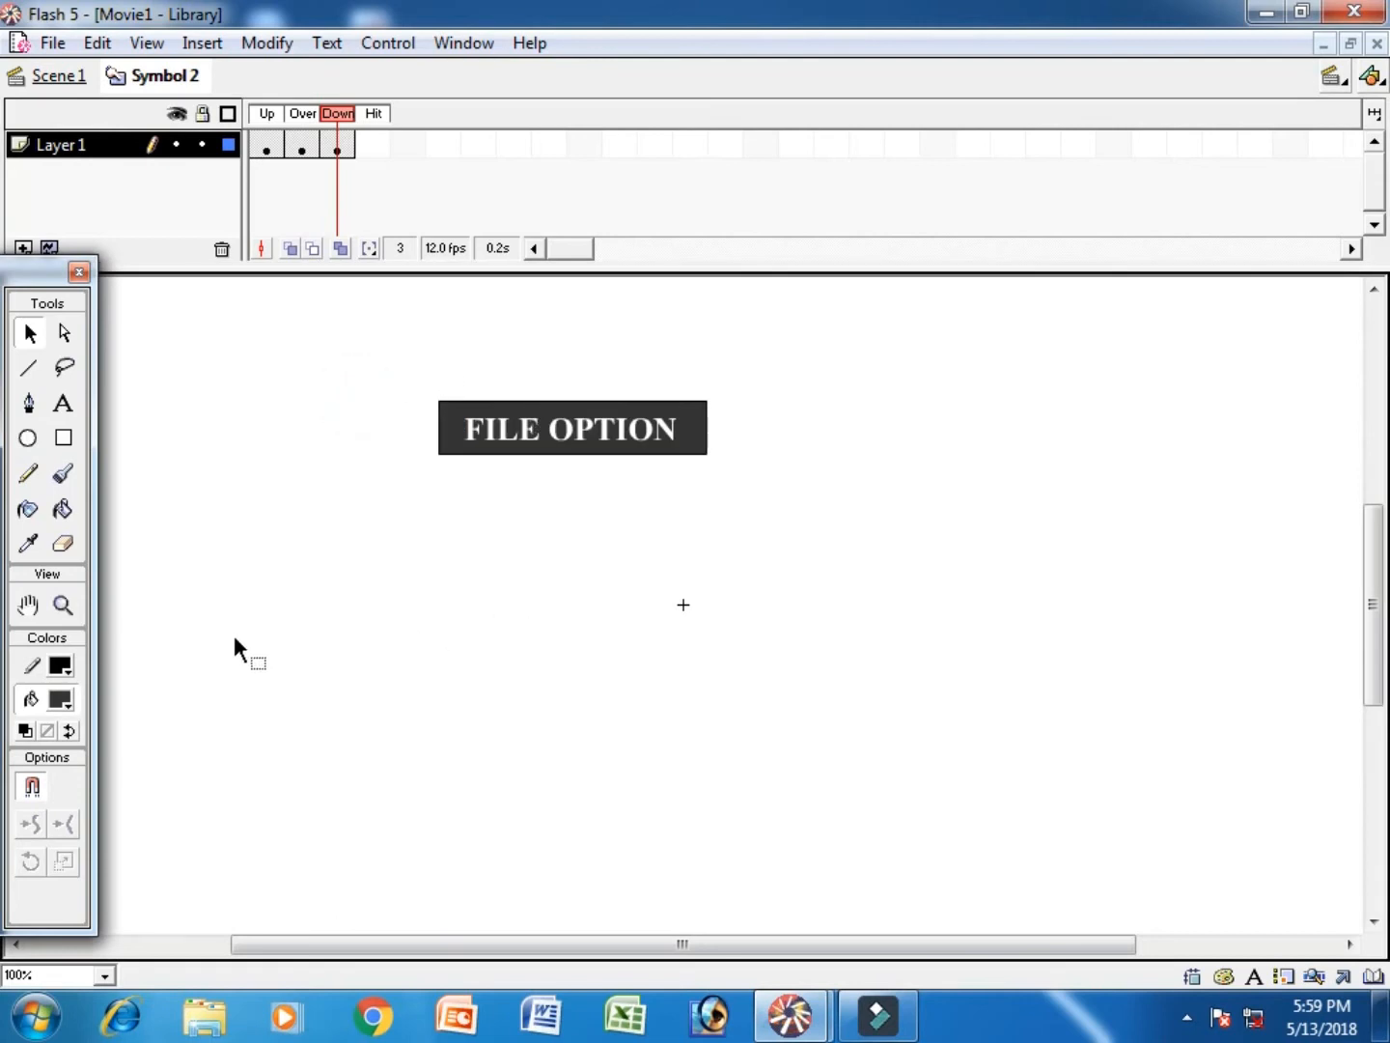
click(64, 437)
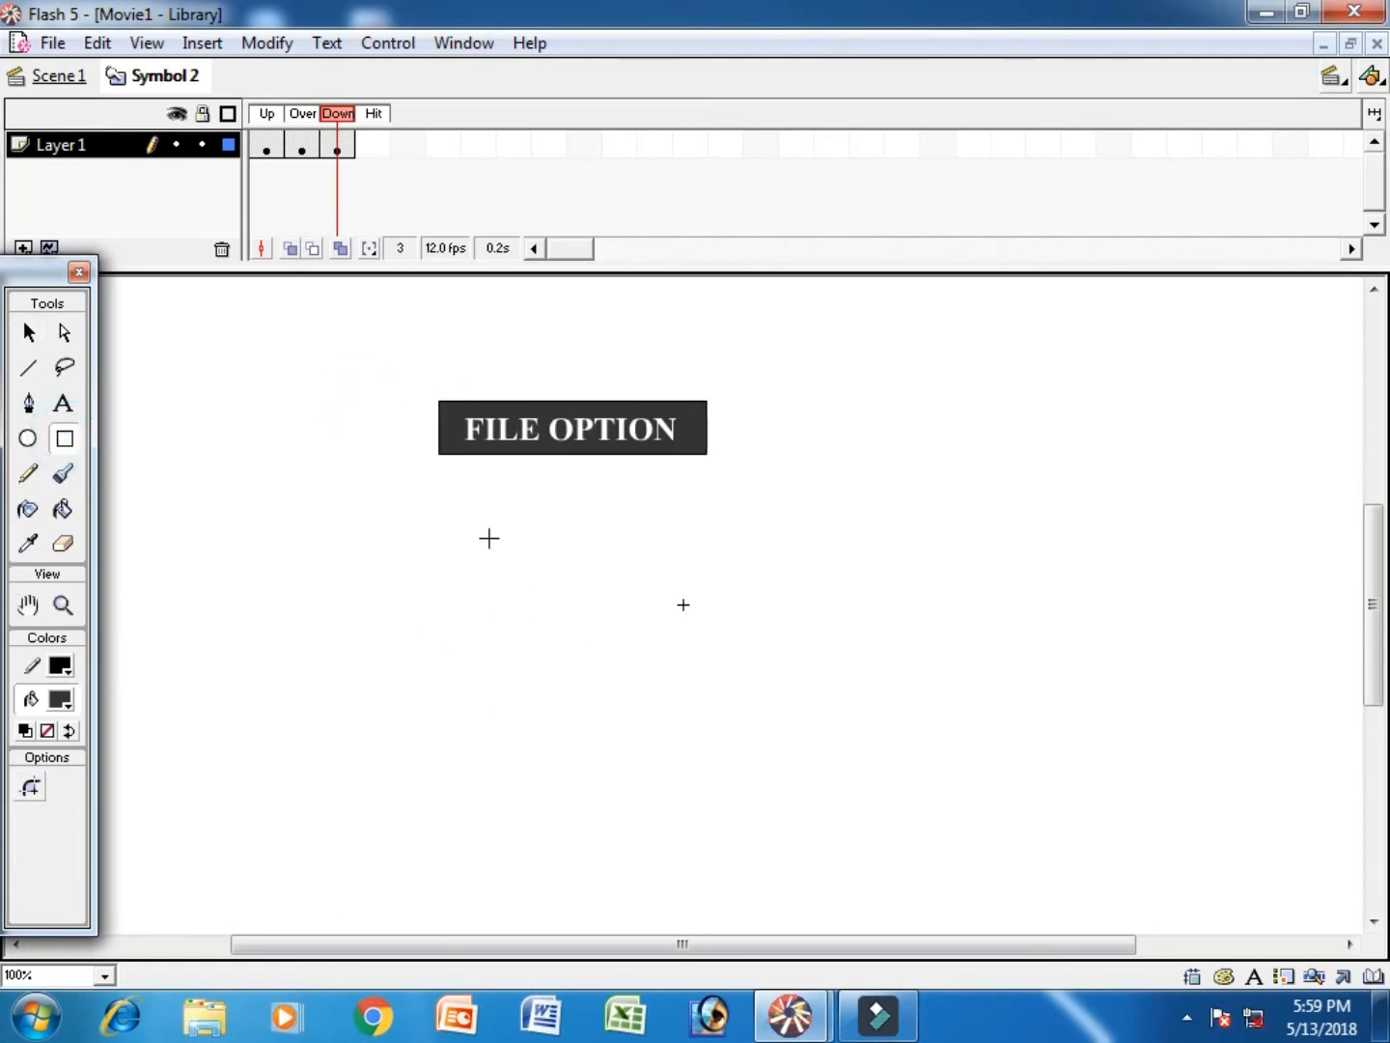
drag(438, 455, 706, 812)
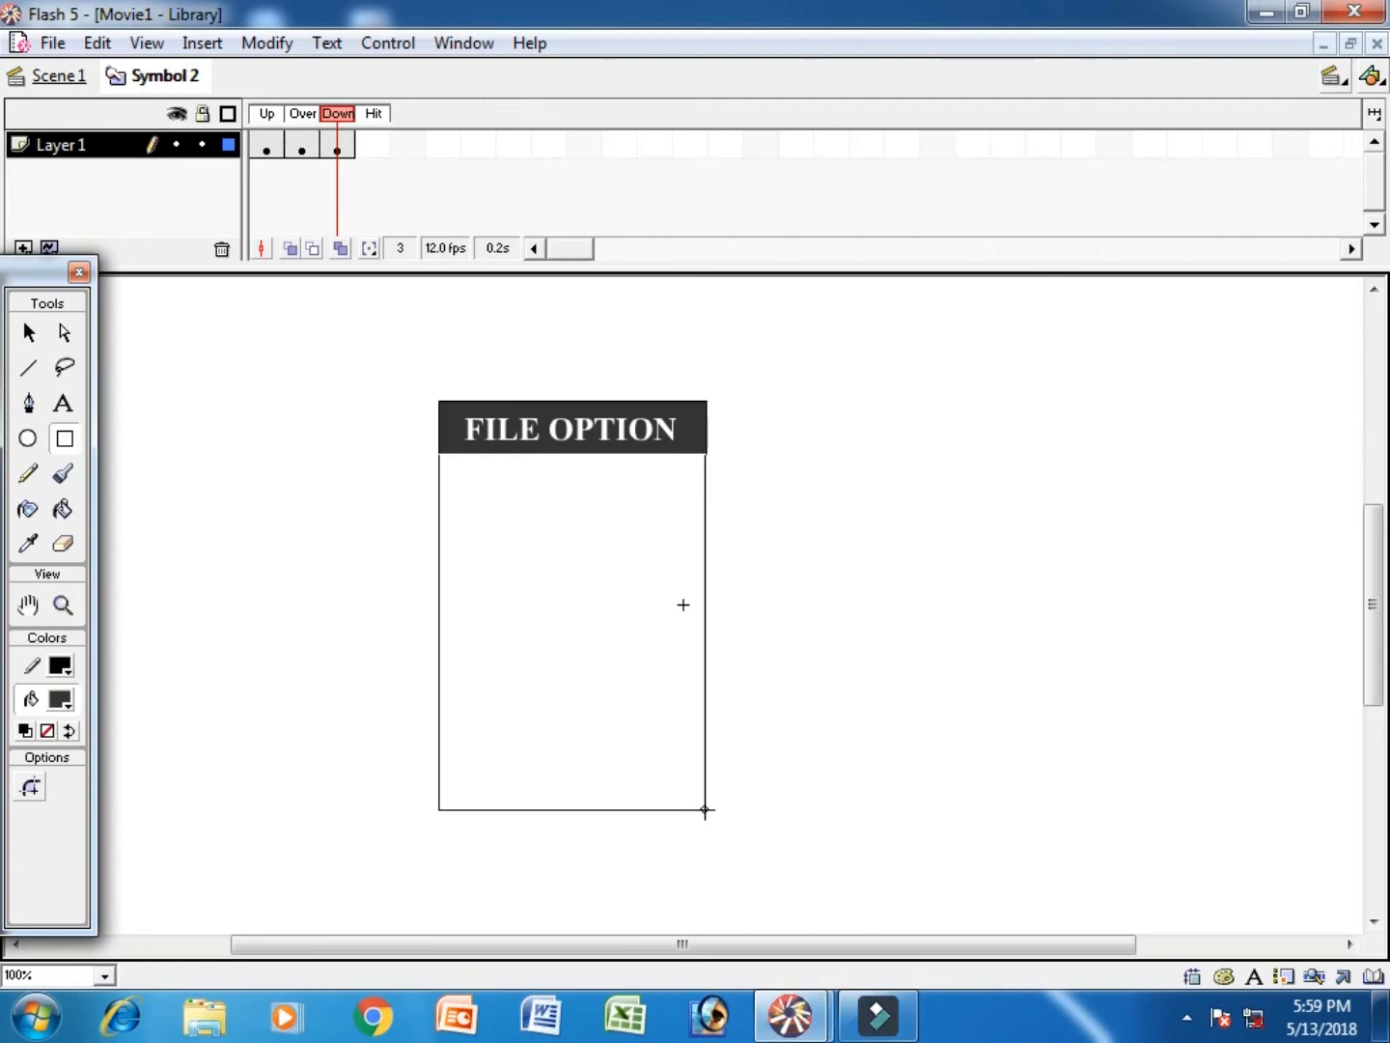
drag(705, 811, 708, 810)
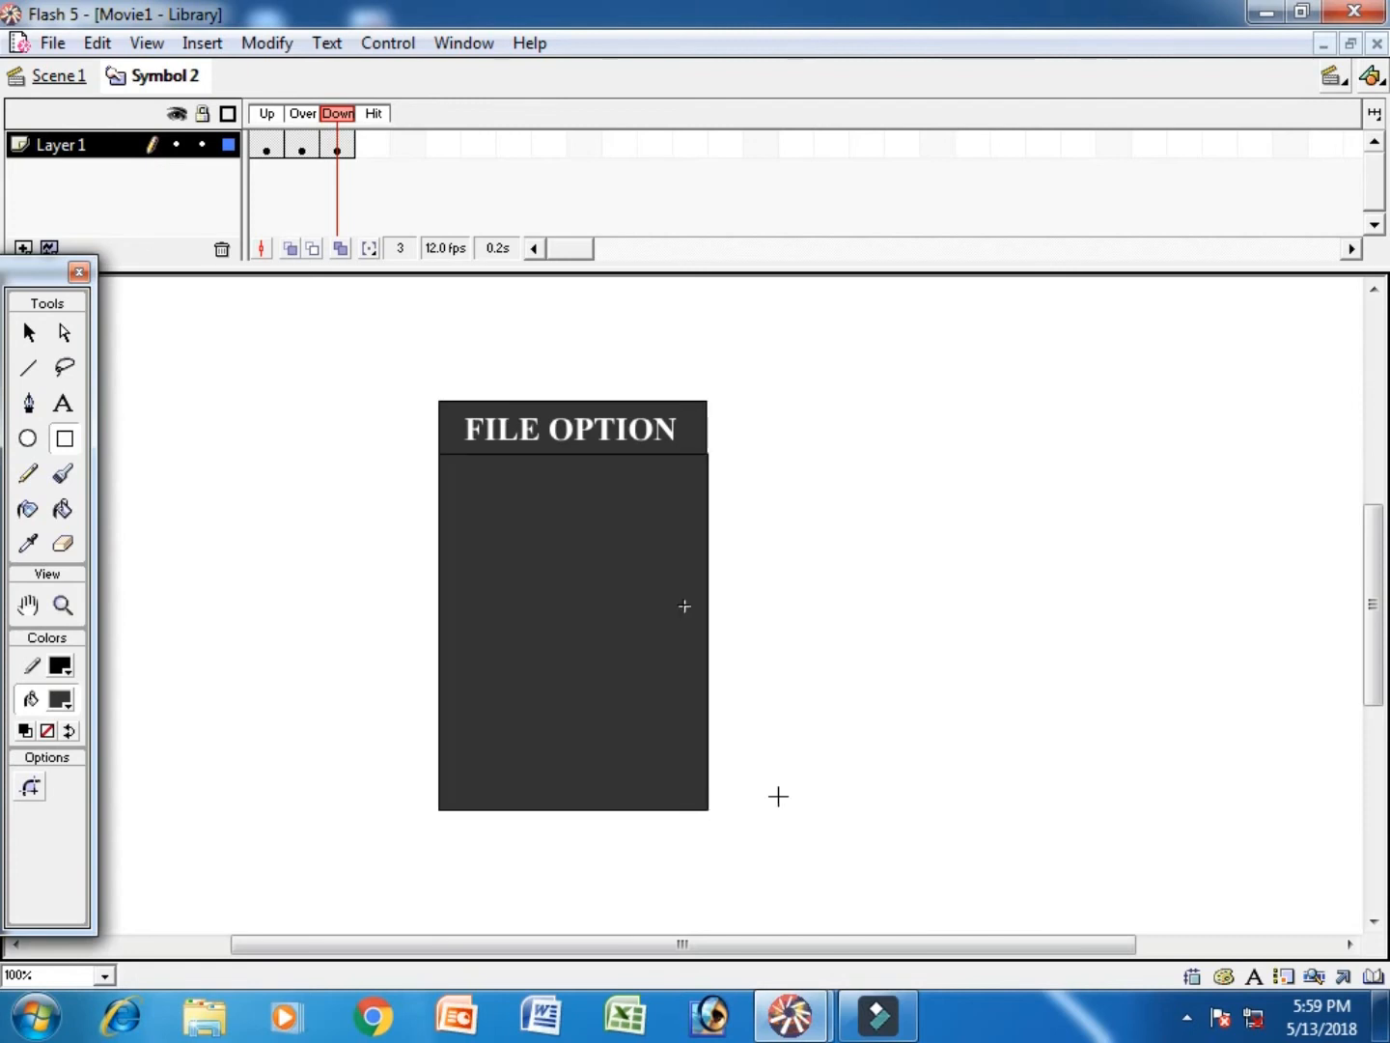
key(ctrl+z)
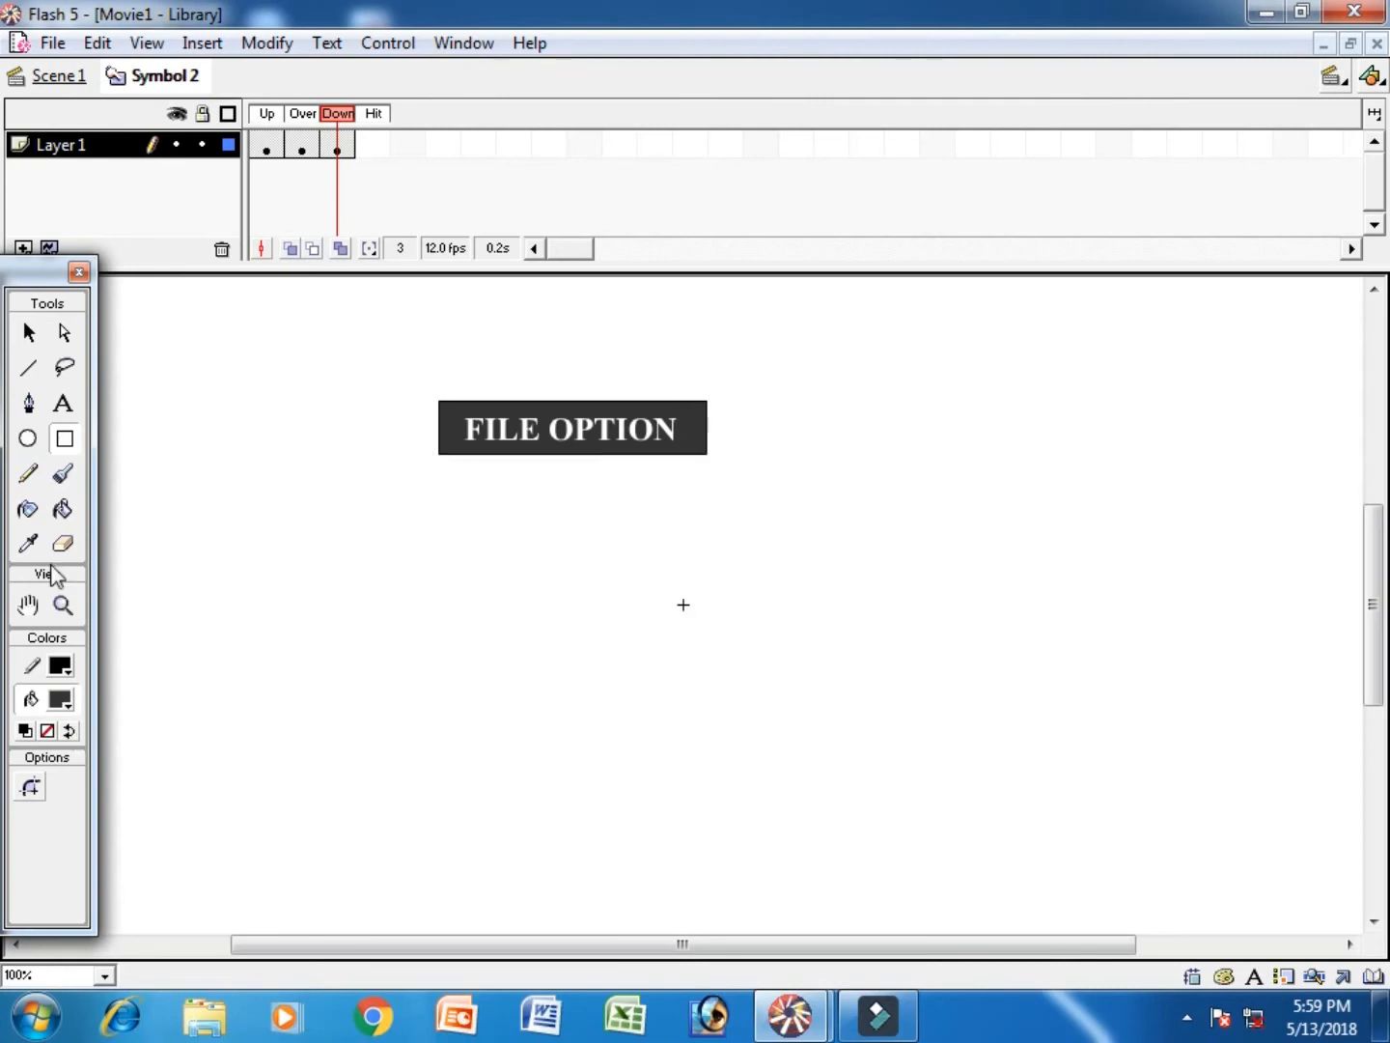
- Draw a dark grey rectangle directly below the FILE OPTION bar, matching its width, in the Down state
click(60, 603)
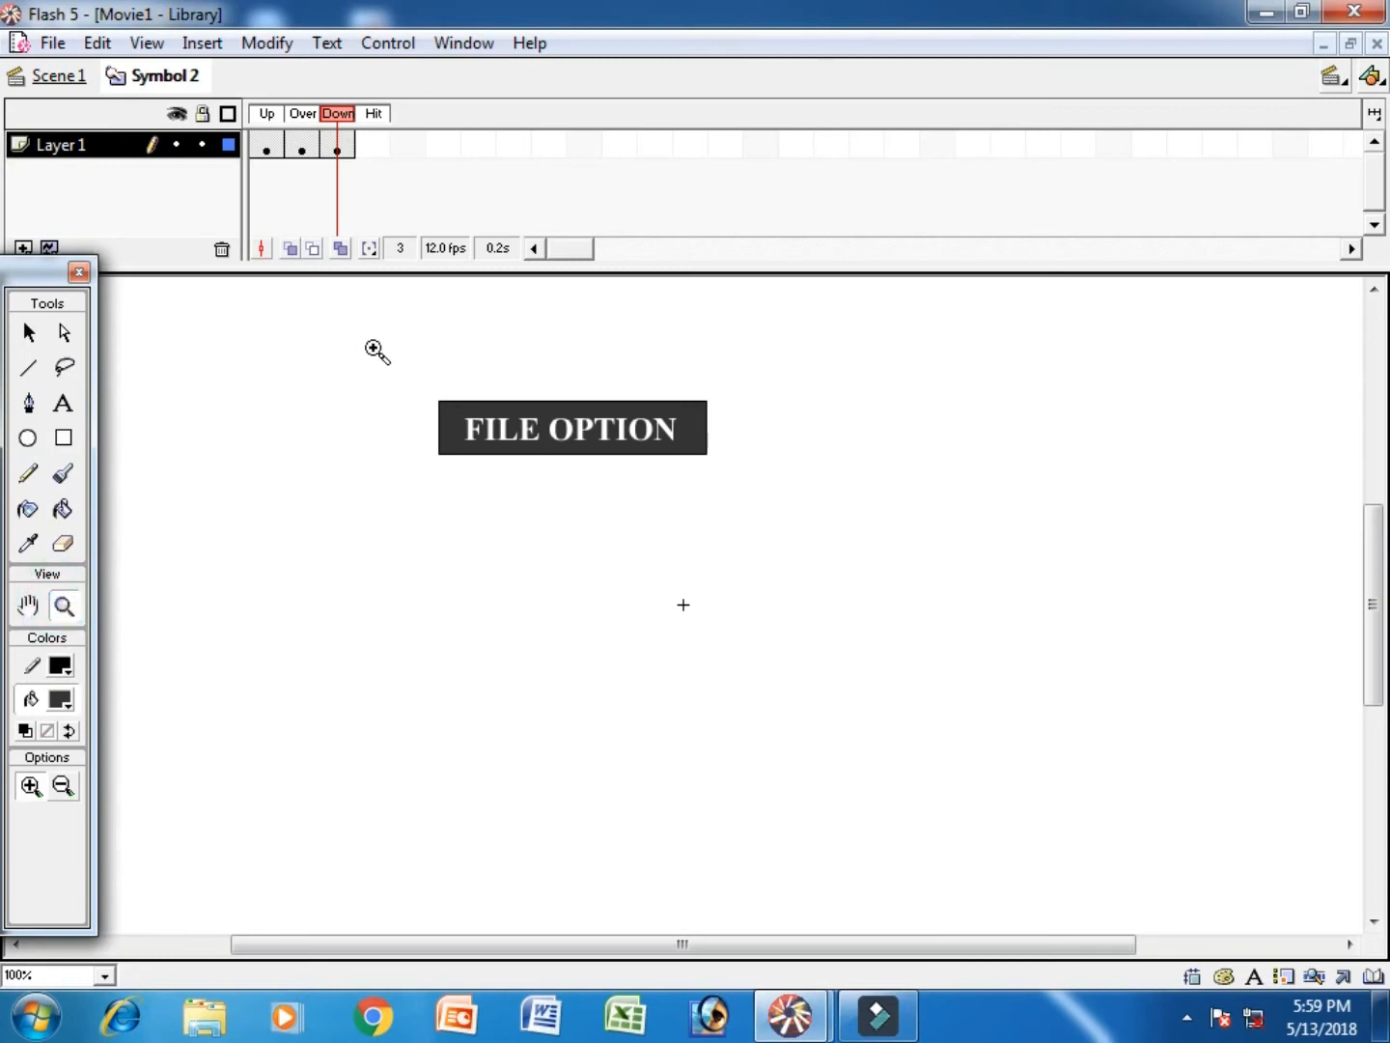
drag(373, 350, 910, 643)
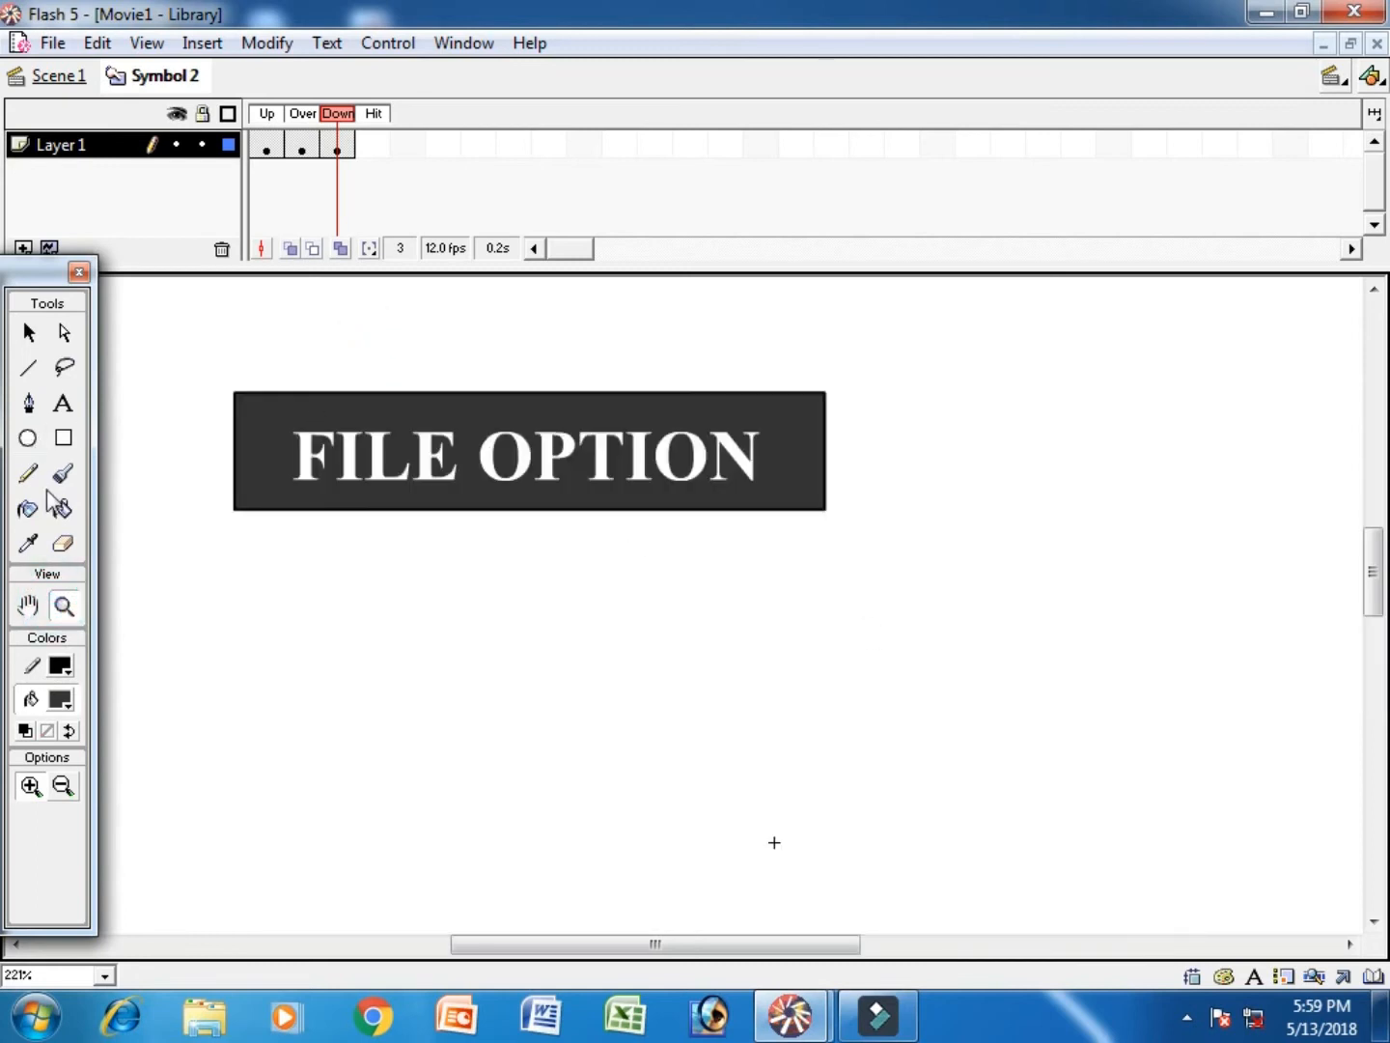
click(64, 437)
drag(235, 515, 825, 882)
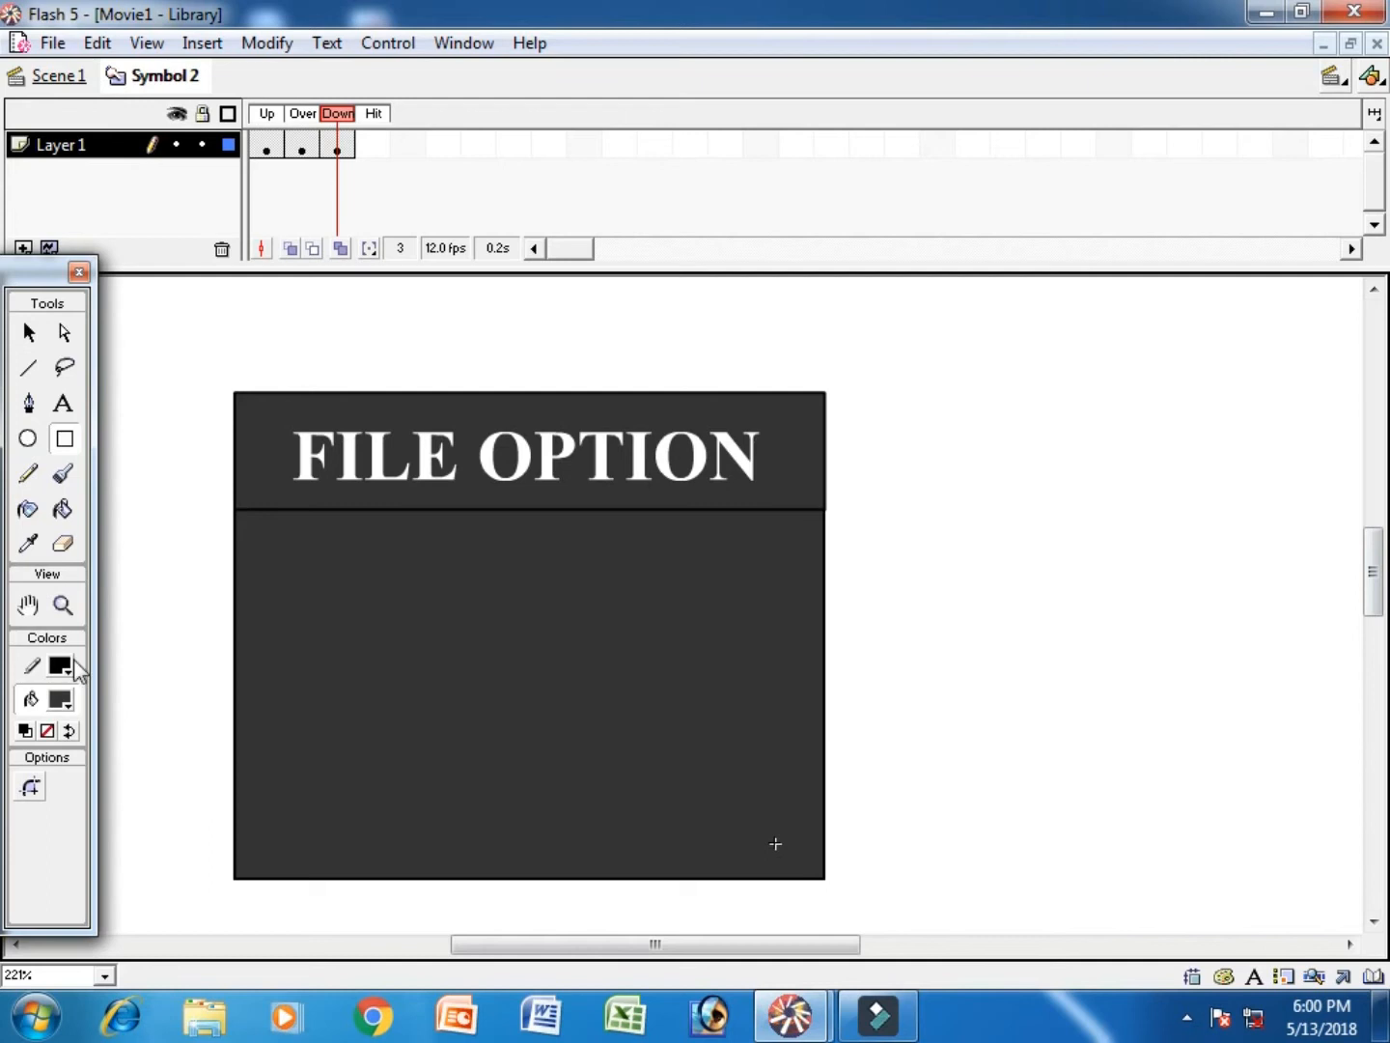
- Scale the lower rectangle's fill downward to make the drop-down panel taller
click(63, 605)
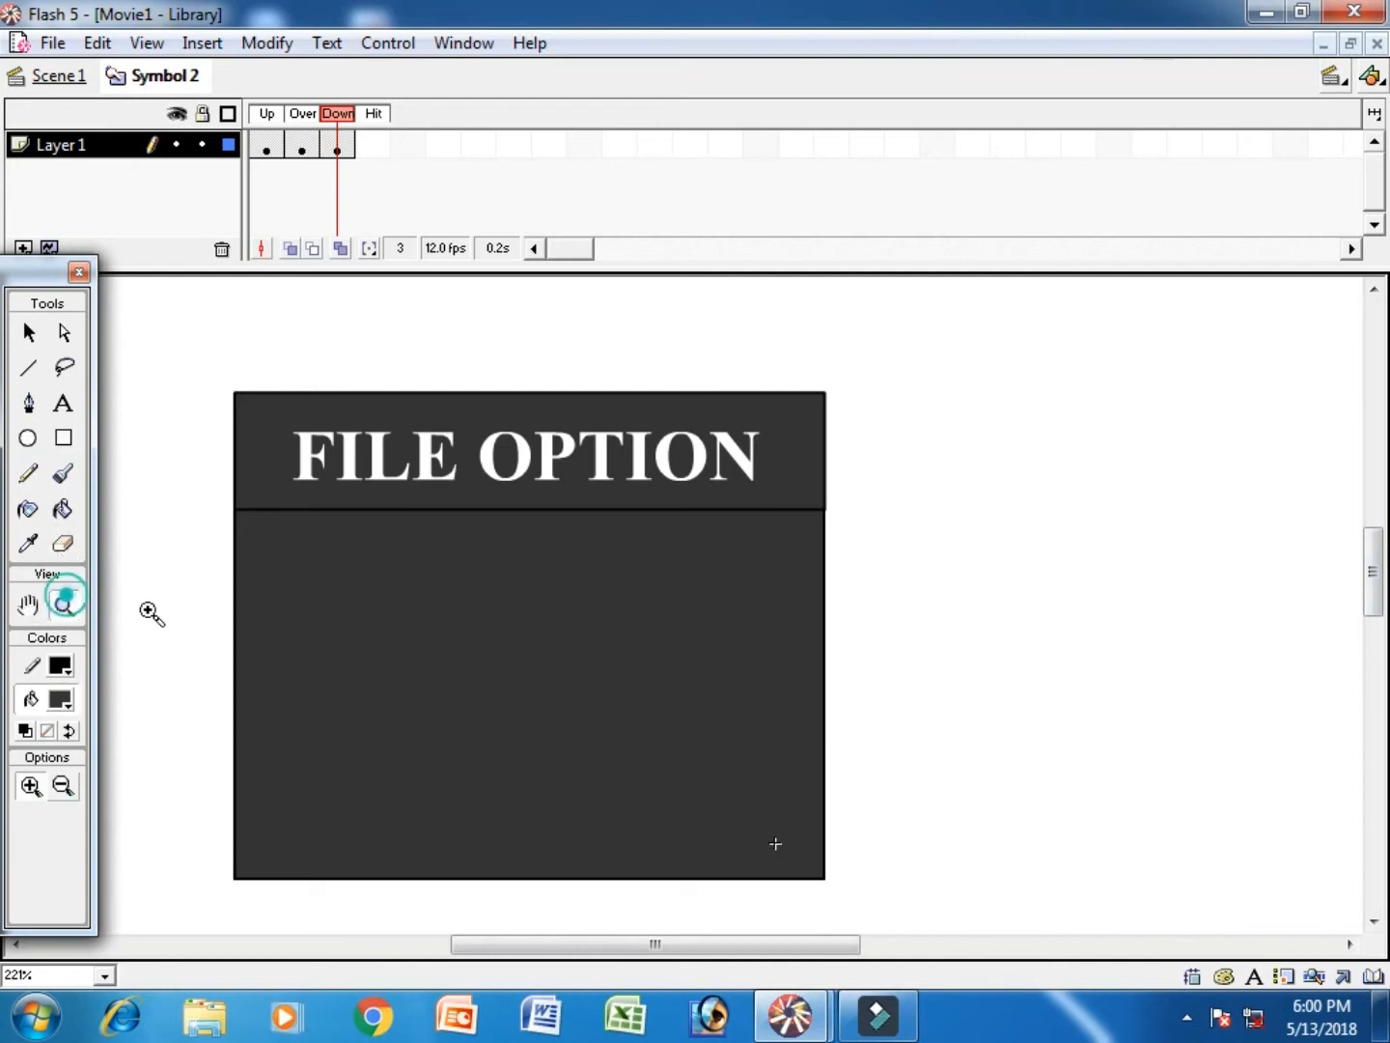
click(518, 619)
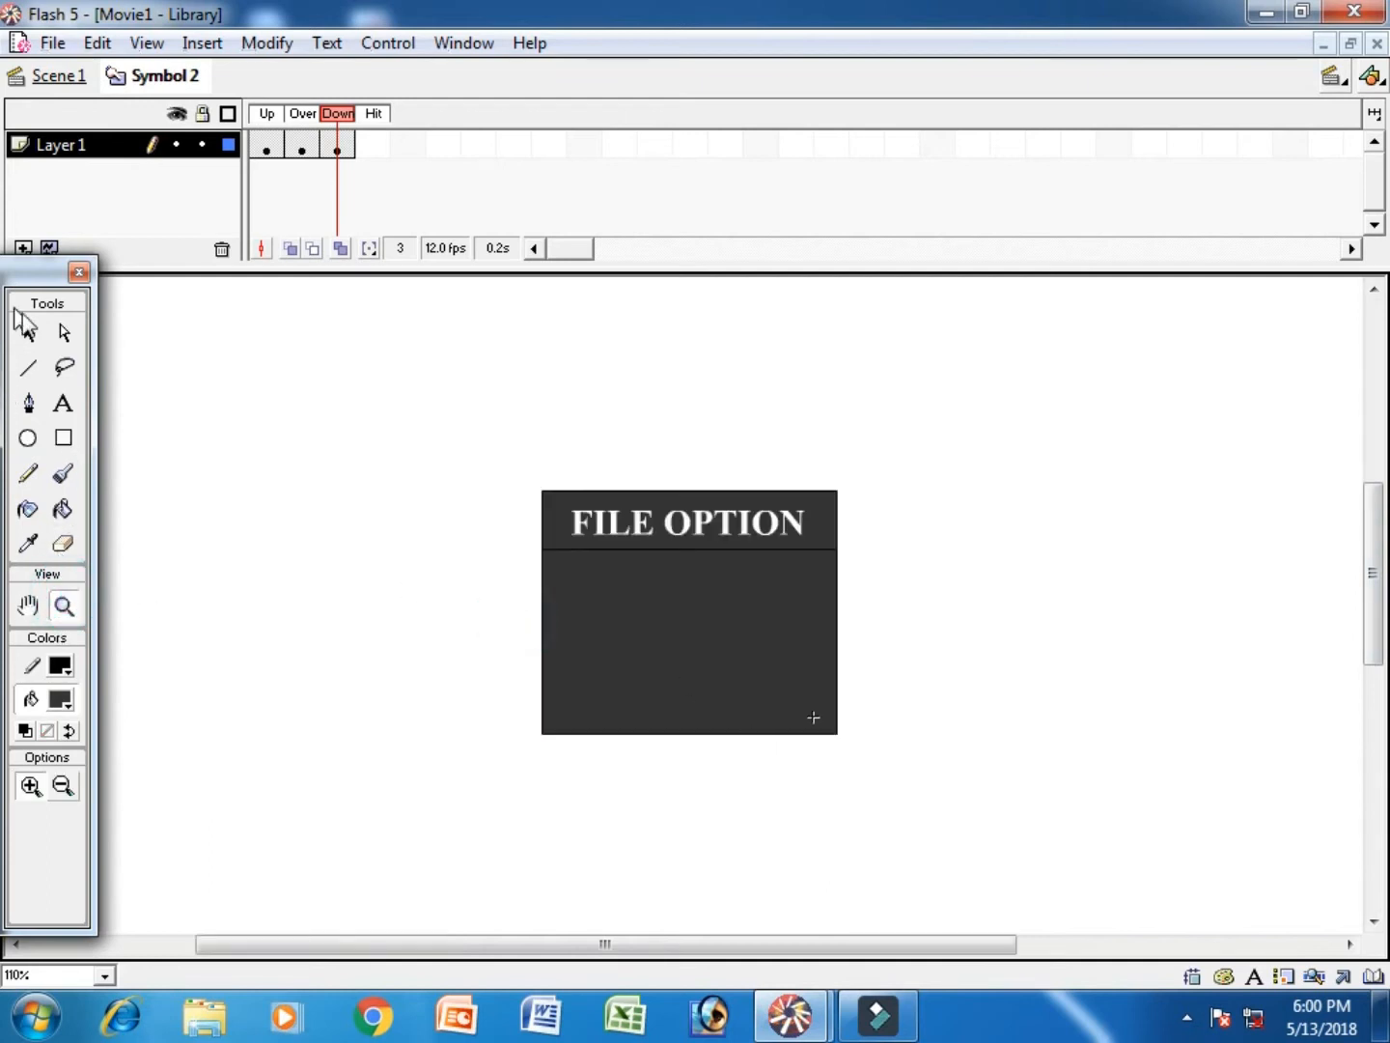
click(31, 328)
click(715, 690)
right_click(715, 691)
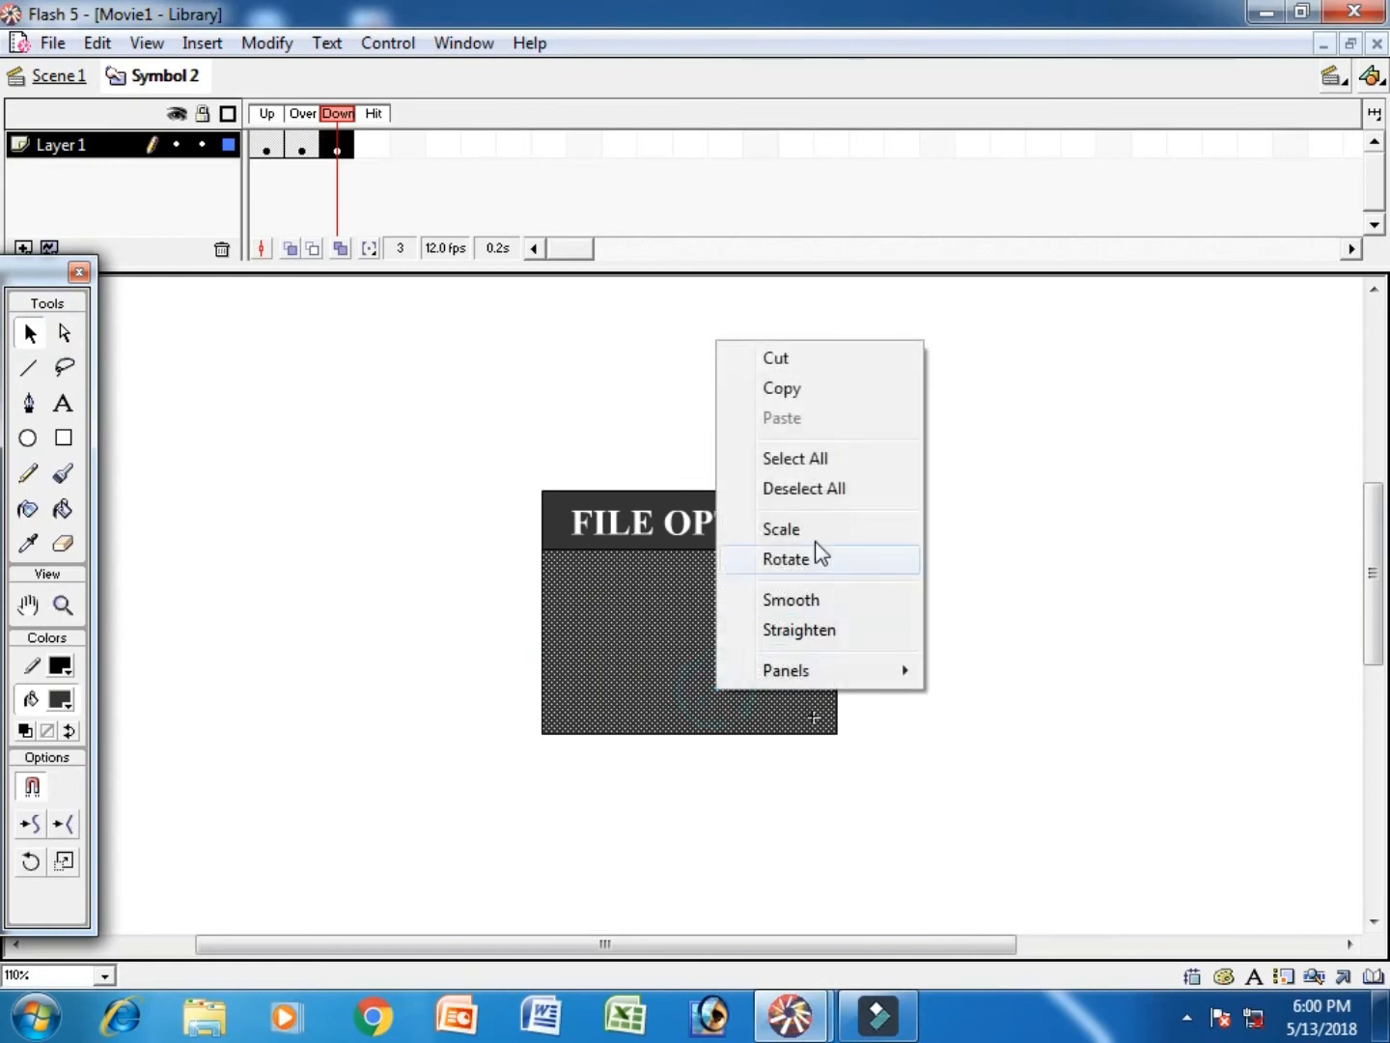
click(816, 531)
drag(690, 762, 690, 895)
click(1043, 738)
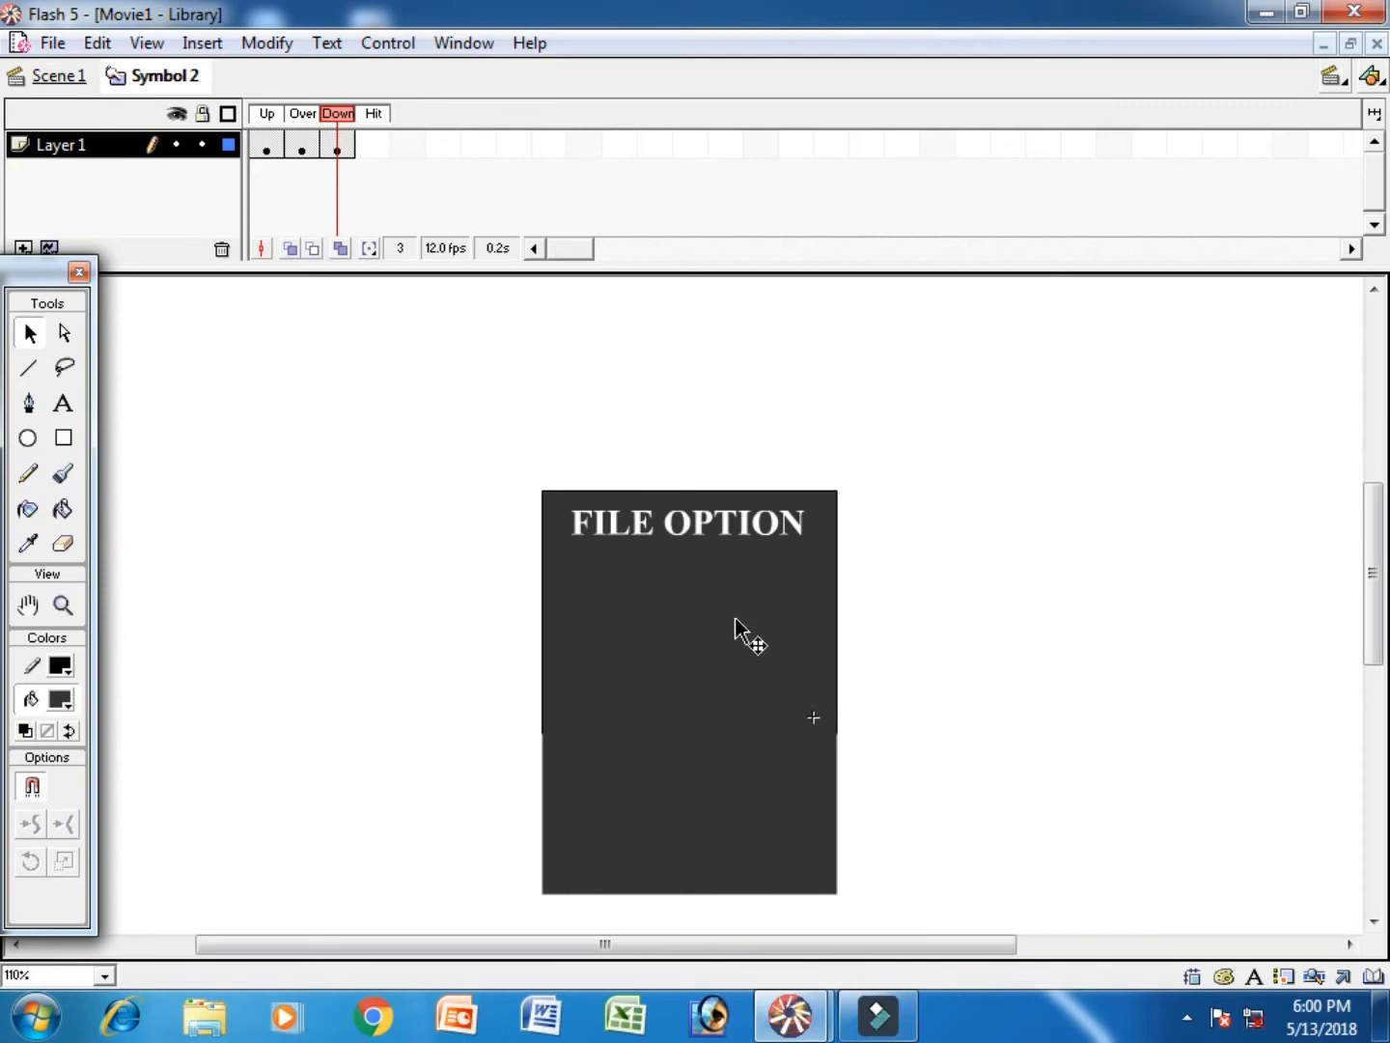
click(30, 367)
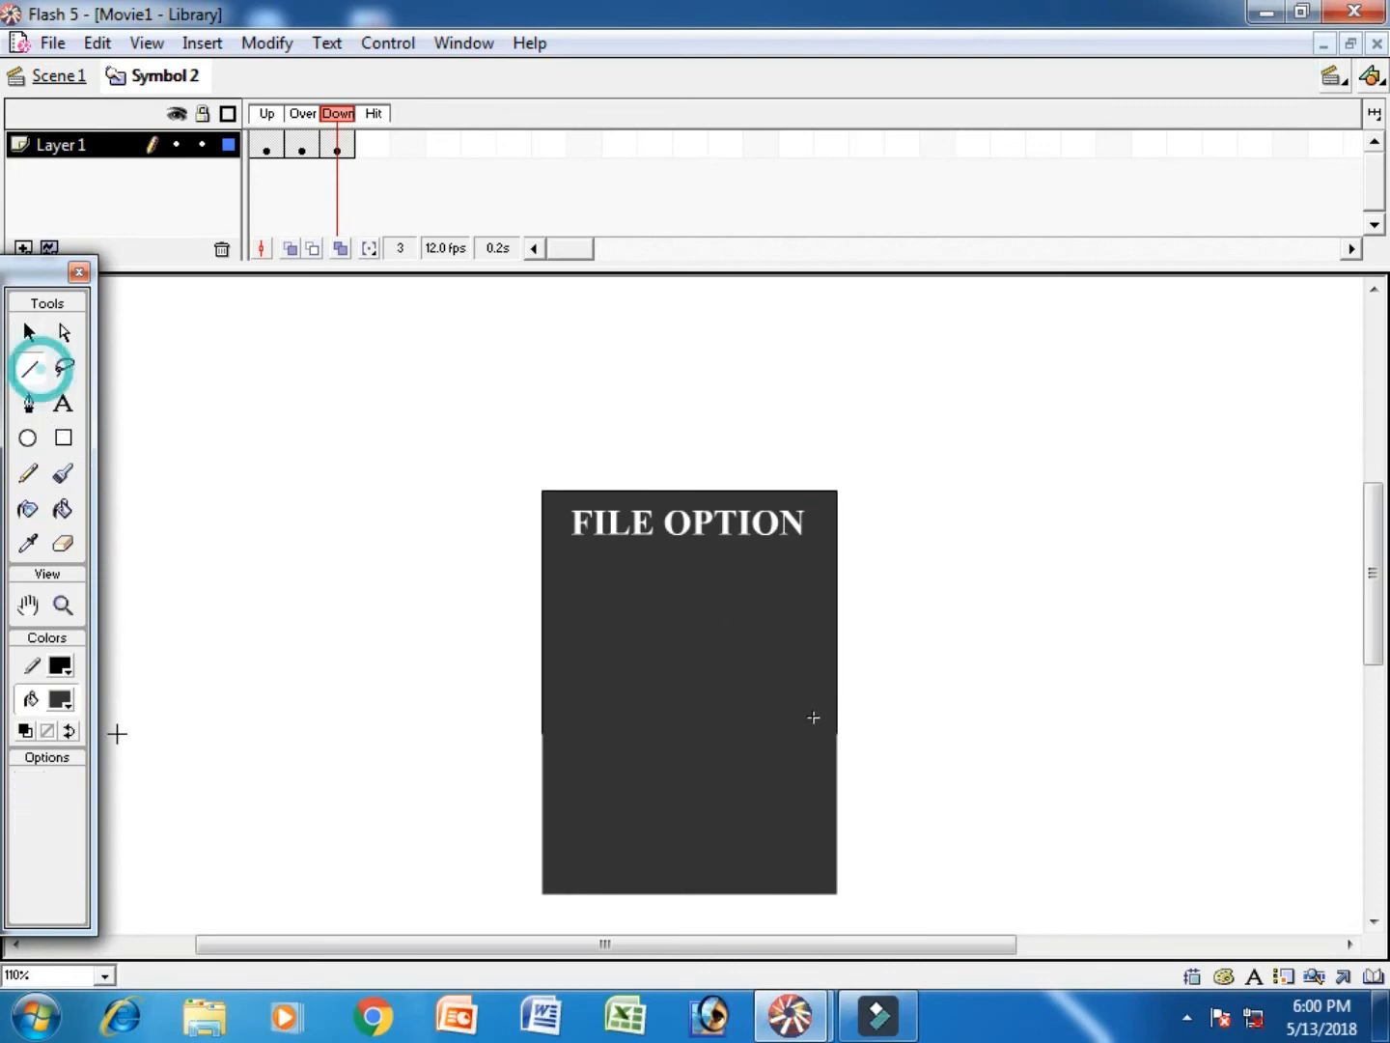
click(56, 701)
click(41, 831)
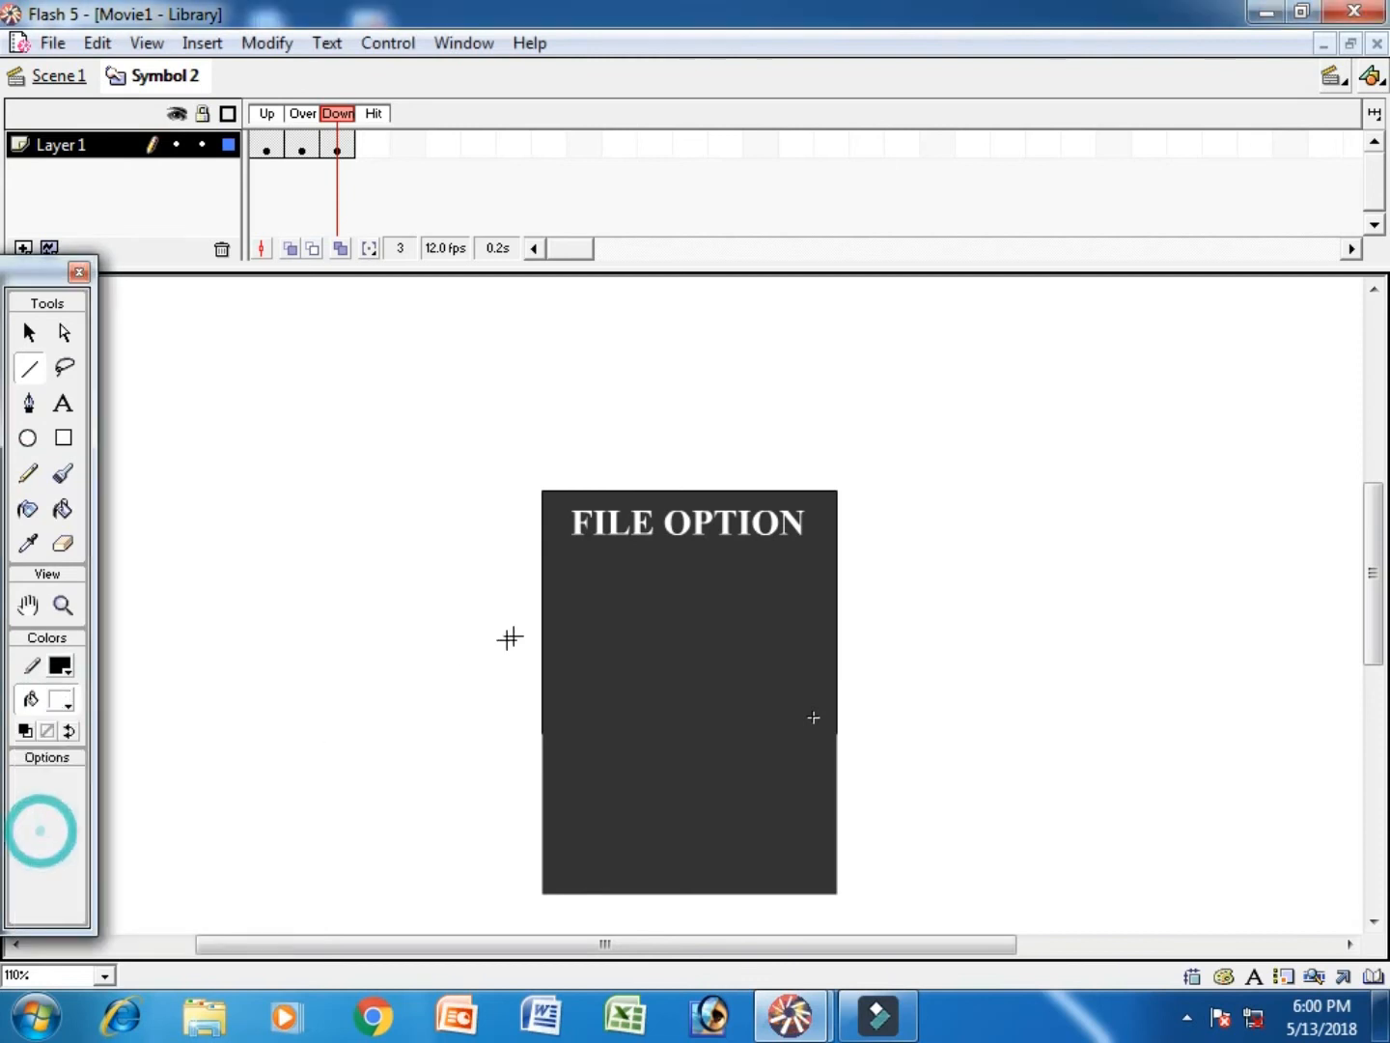
drag(543, 612, 839, 615)
key(ctrl+z)
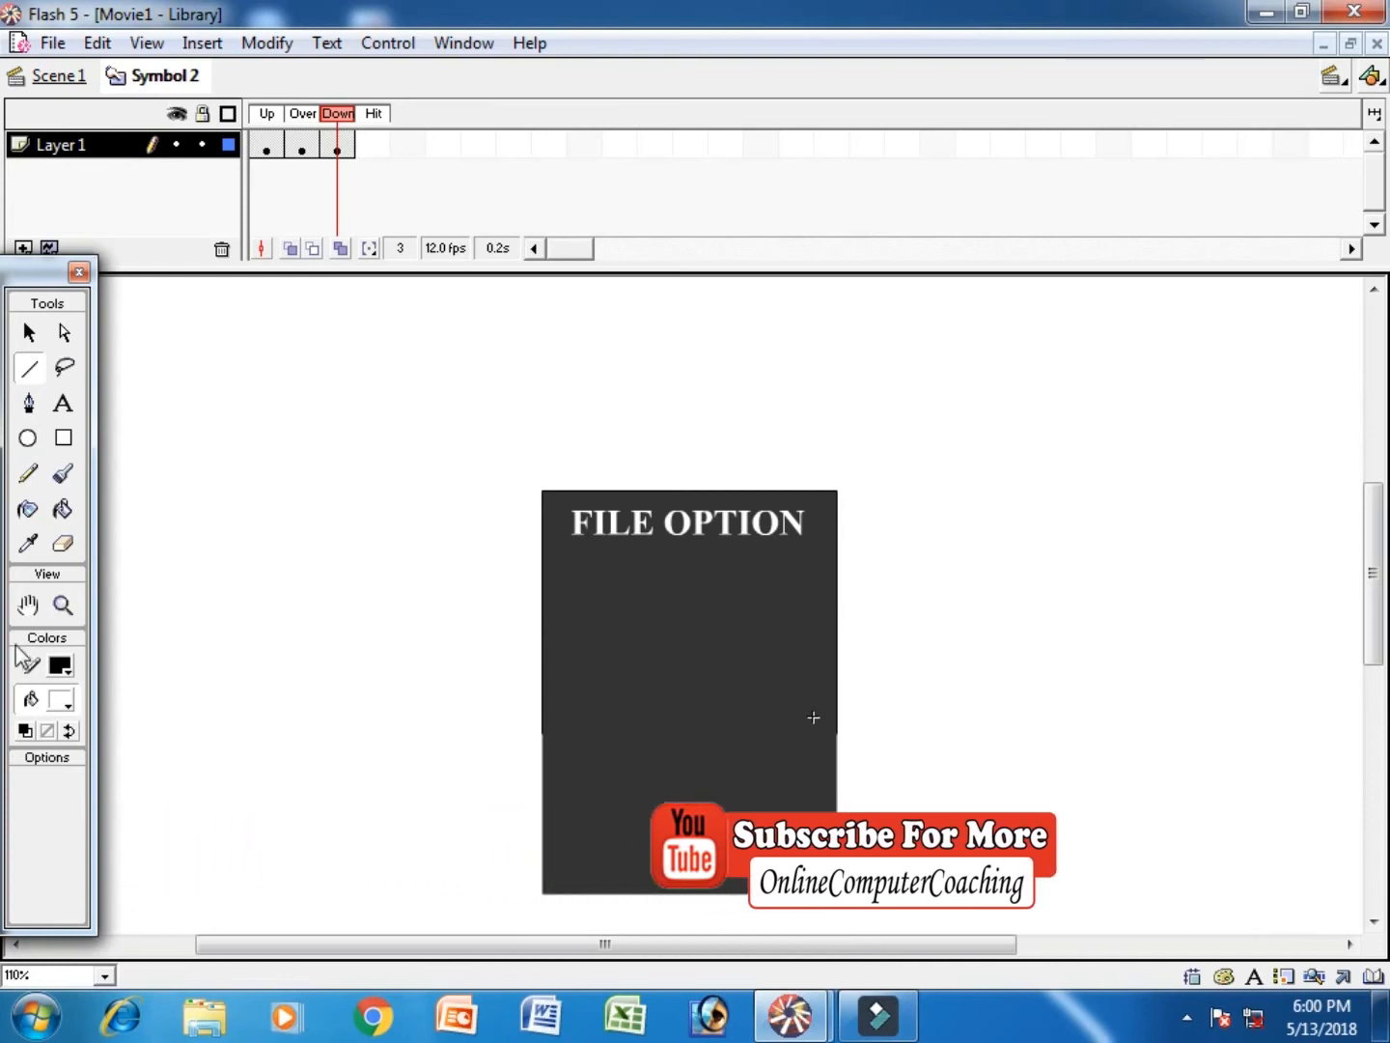
- Draw six white horizontal divider lines across the full width of the dark panel below the FILE OPTION heading
click(60, 664)
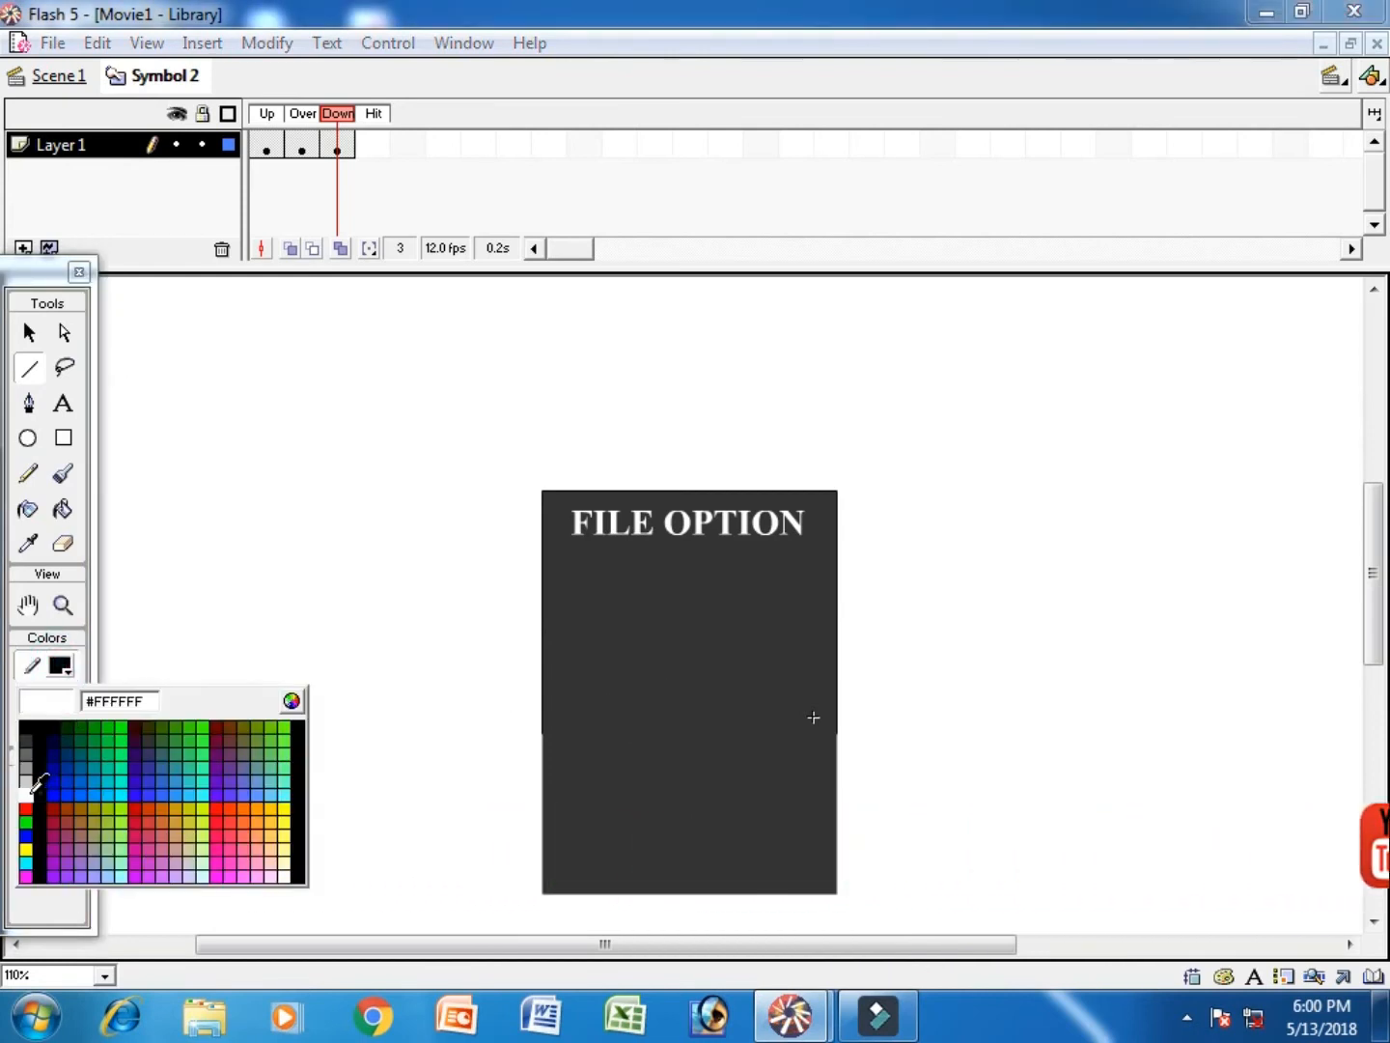
click(27, 794)
drag(543, 598, 837, 604)
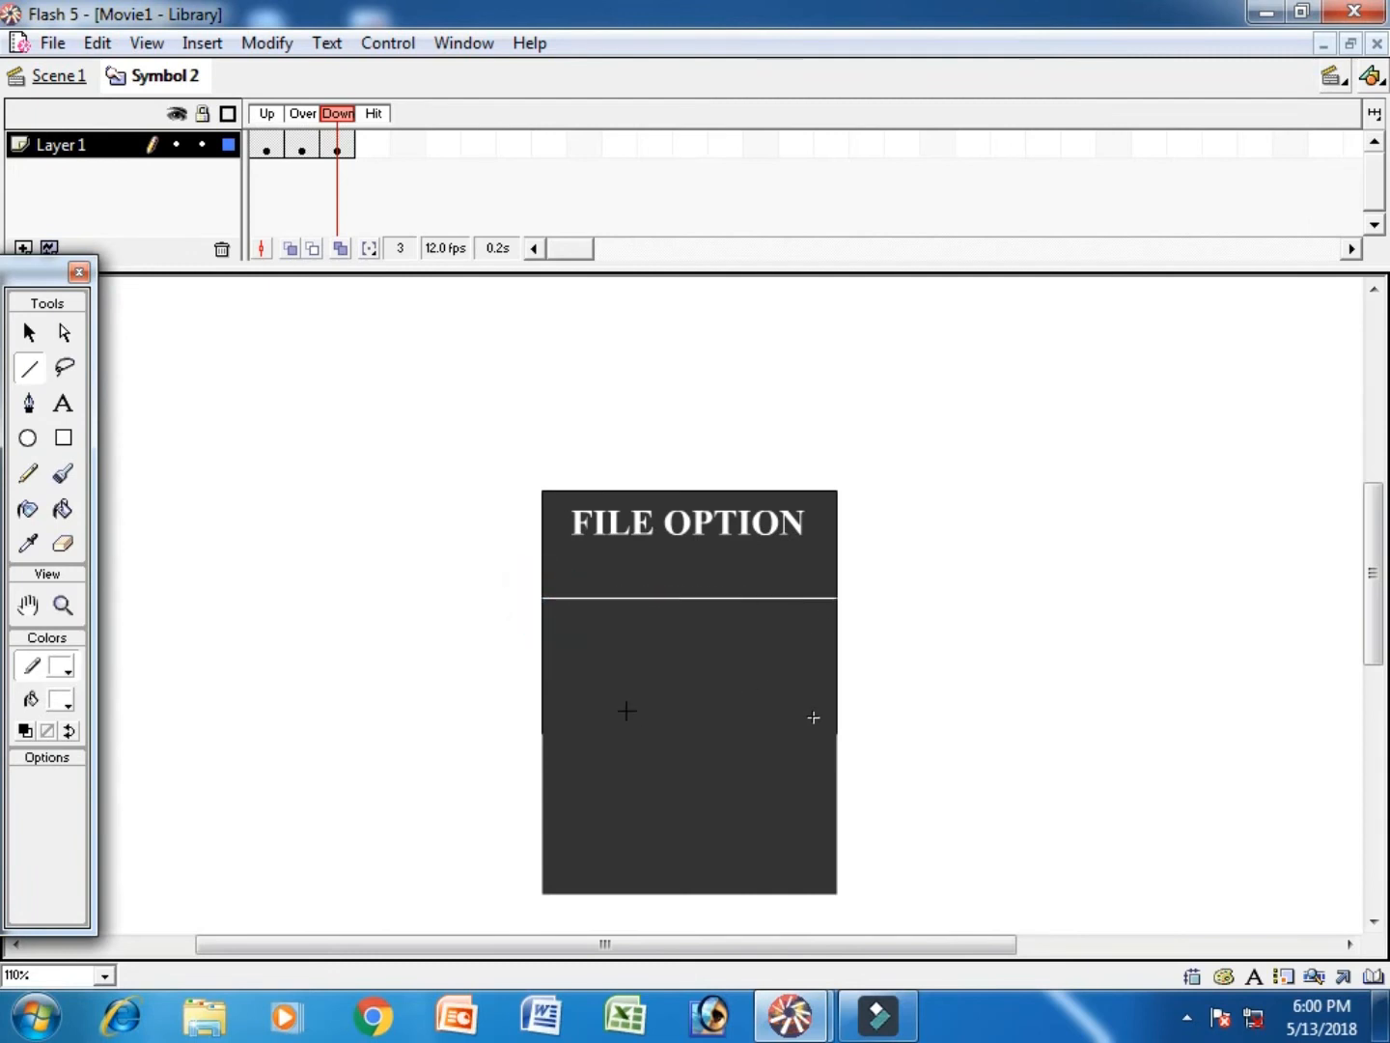
mouse_move(543, 645)
mouse_down()
mouse_move(812, 643)
mouse_move(838, 661)
mouse_move(837, 646)
mouse_up()
drag(542, 691, 837, 690)
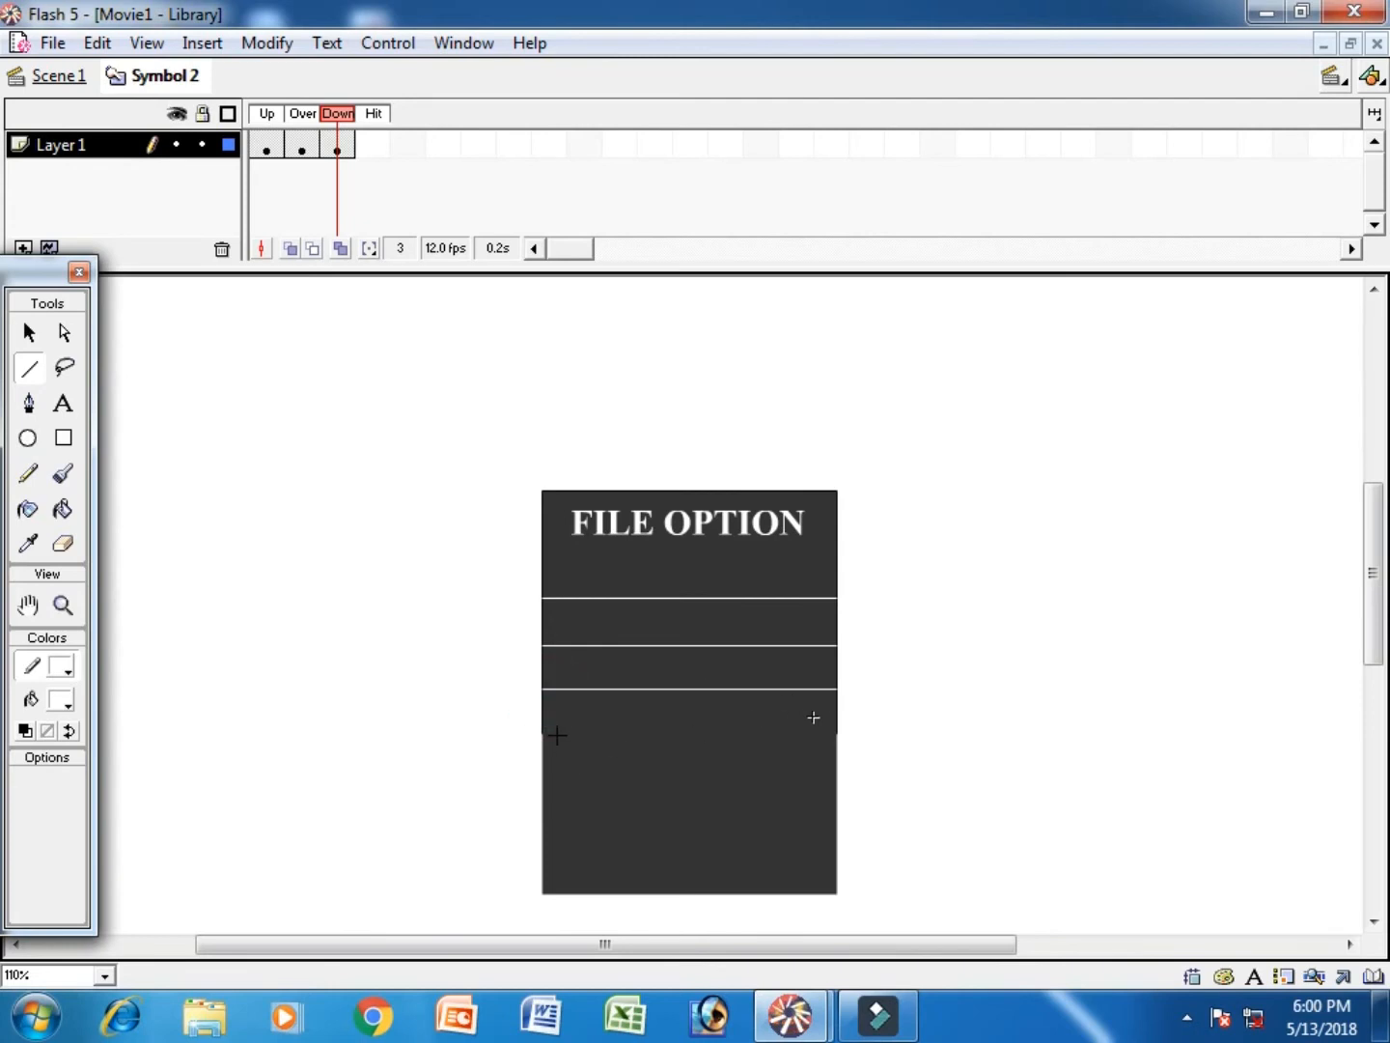
drag(544, 735, 836, 735)
drag(542, 782, 837, 782)
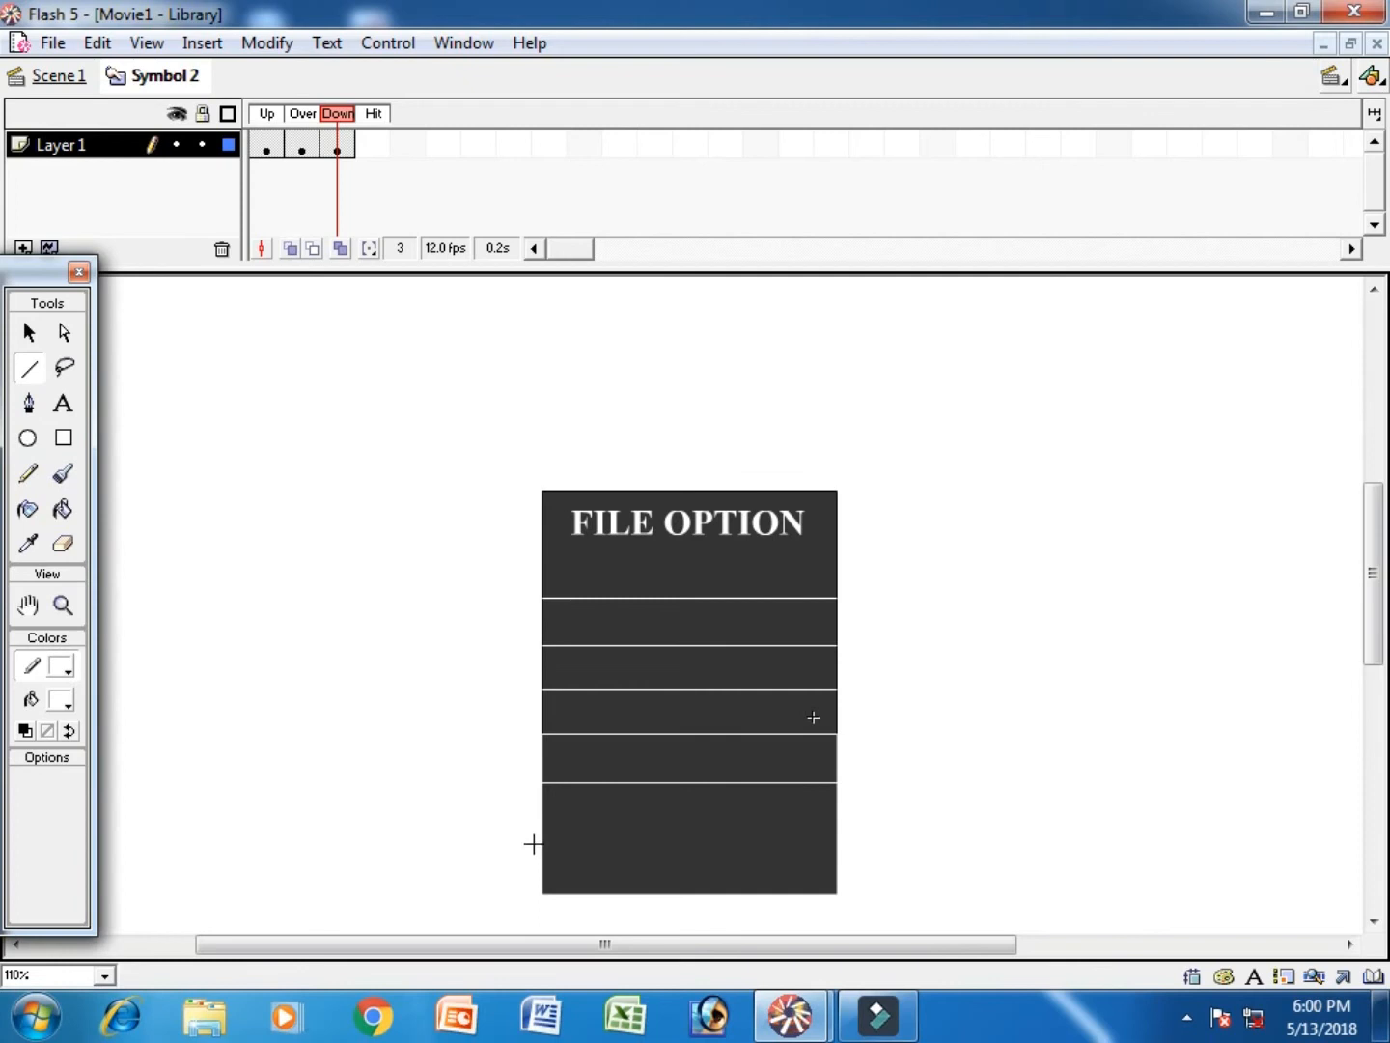
mouse_move(544, 831)
mouse_down()
mouse_move(792, 821)
mouse_move(836, 838)
mouse_up()
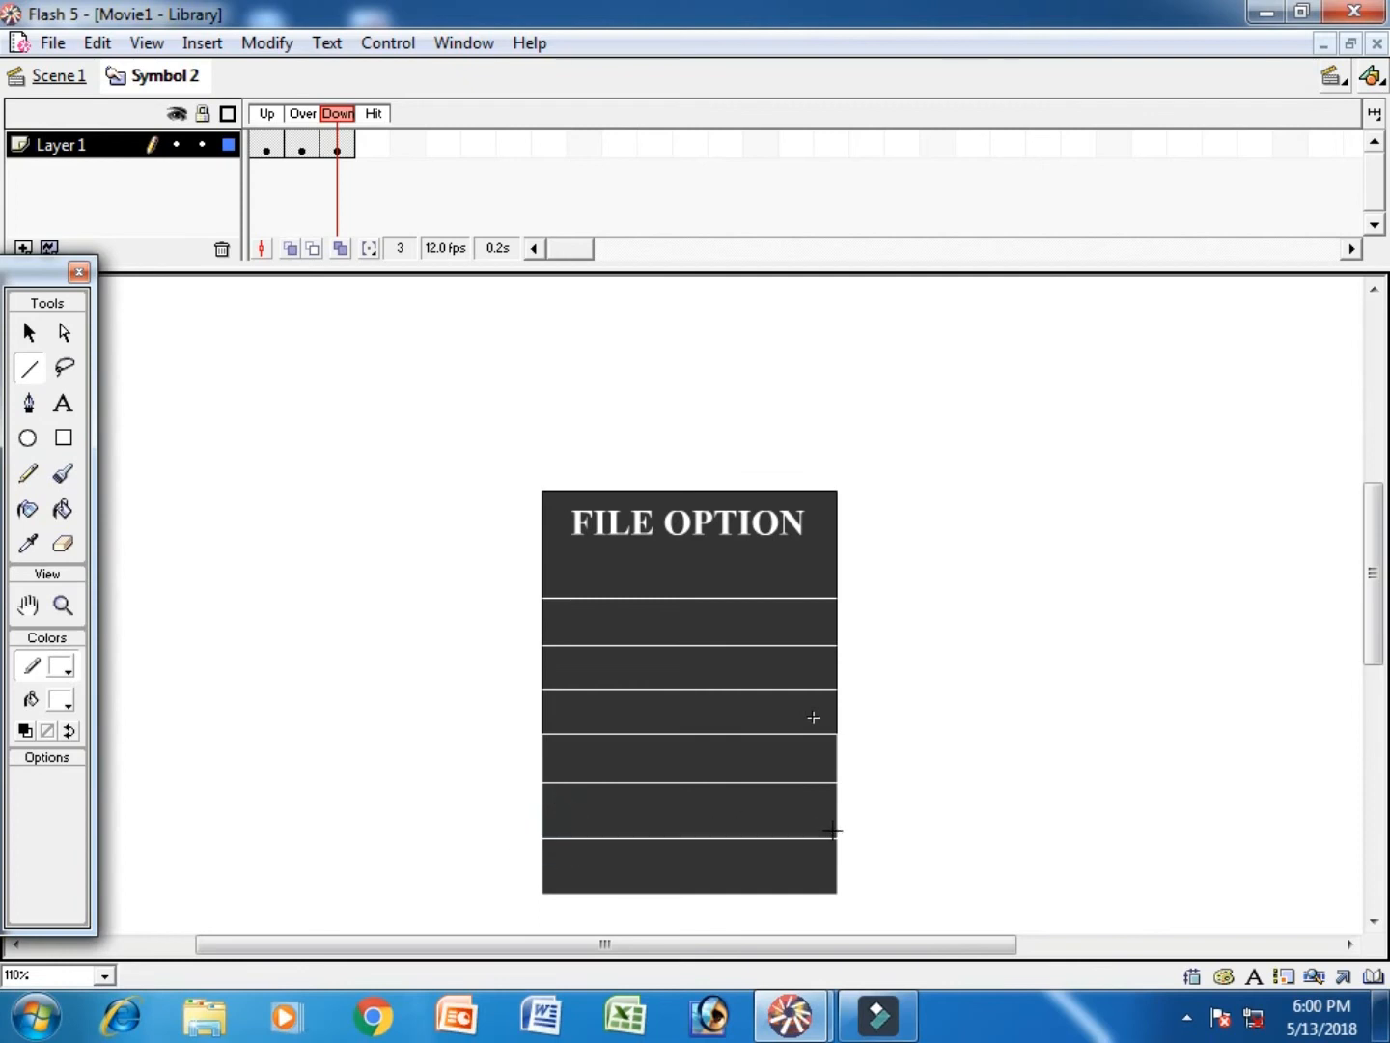
- Start a white text block in the first row below the top divider line, reading File Open
click(64, 405)
click(62, 701)
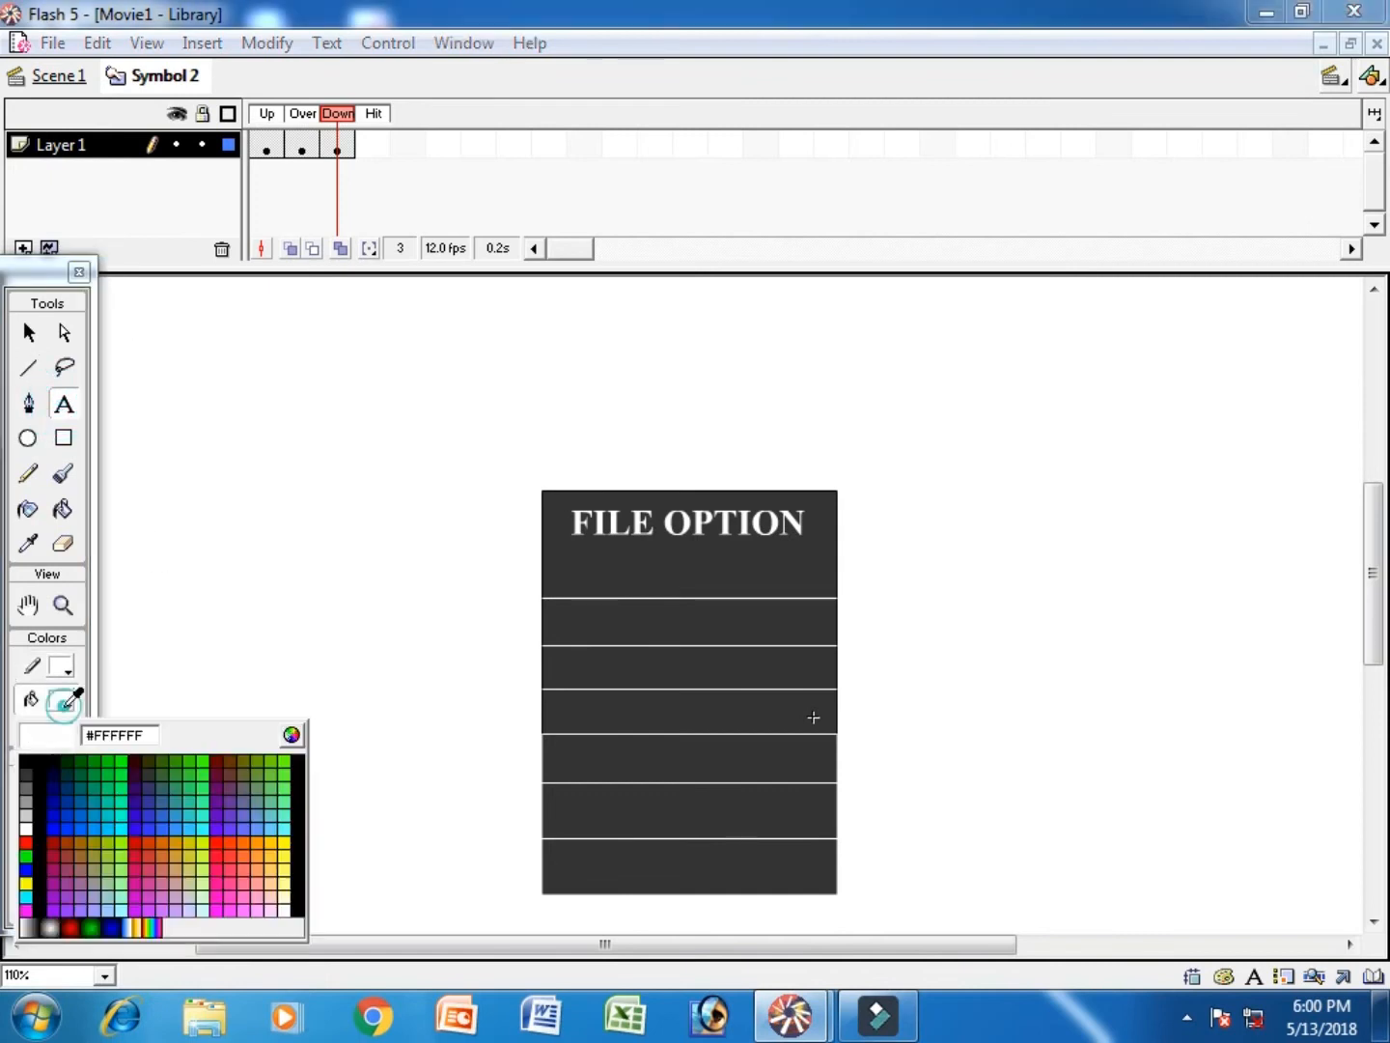
click(35, 829)
click(593, 621)
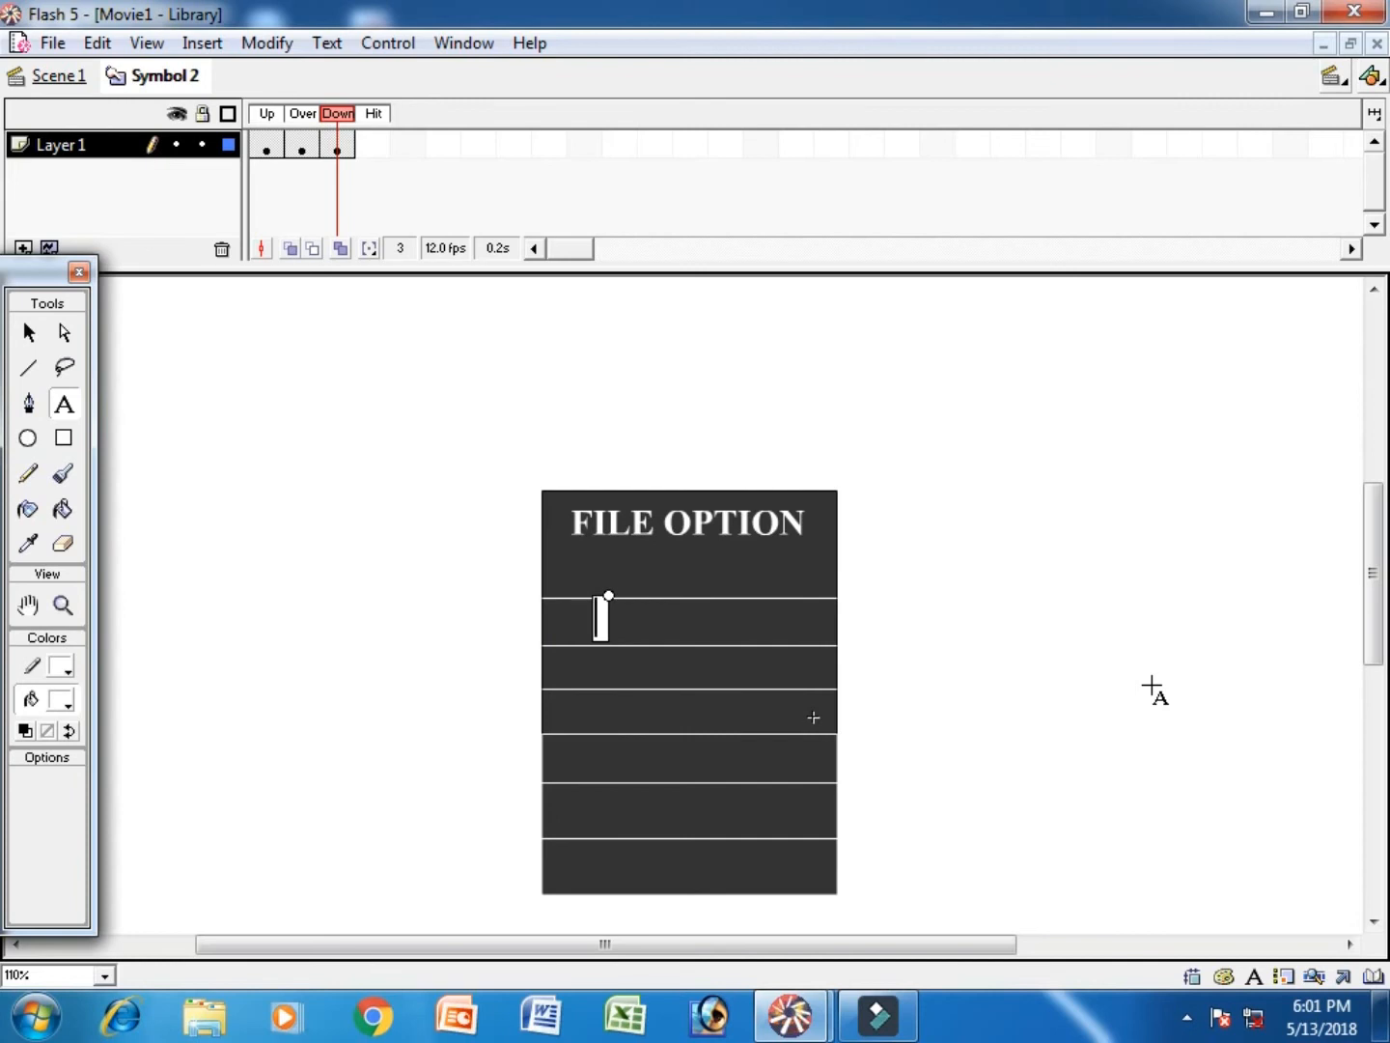
text(F)
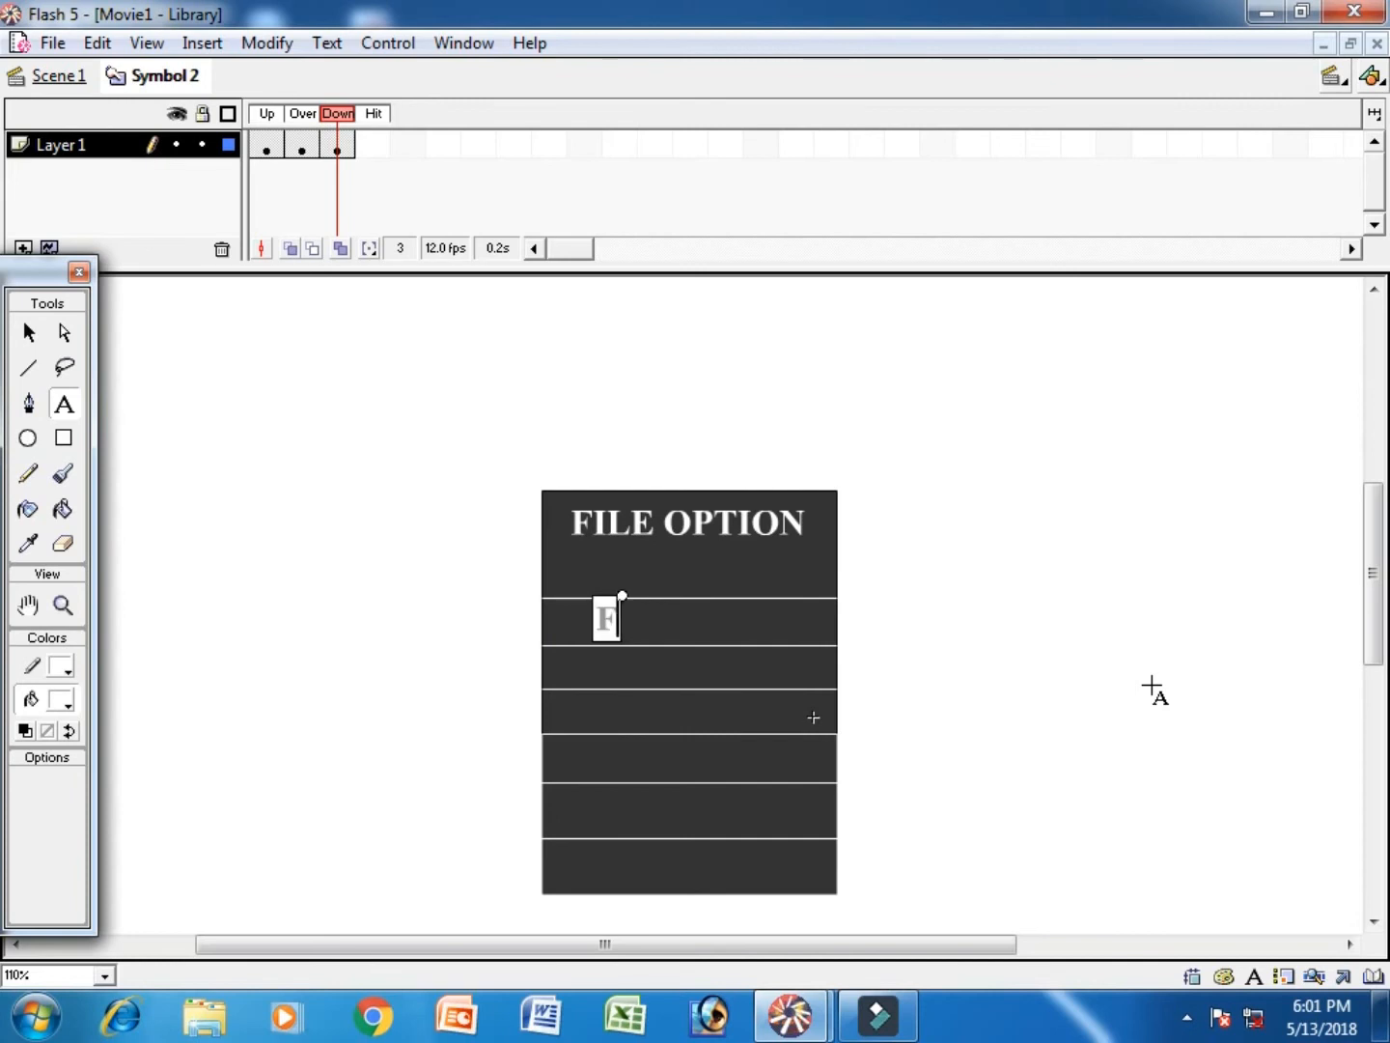
text(ile Open)
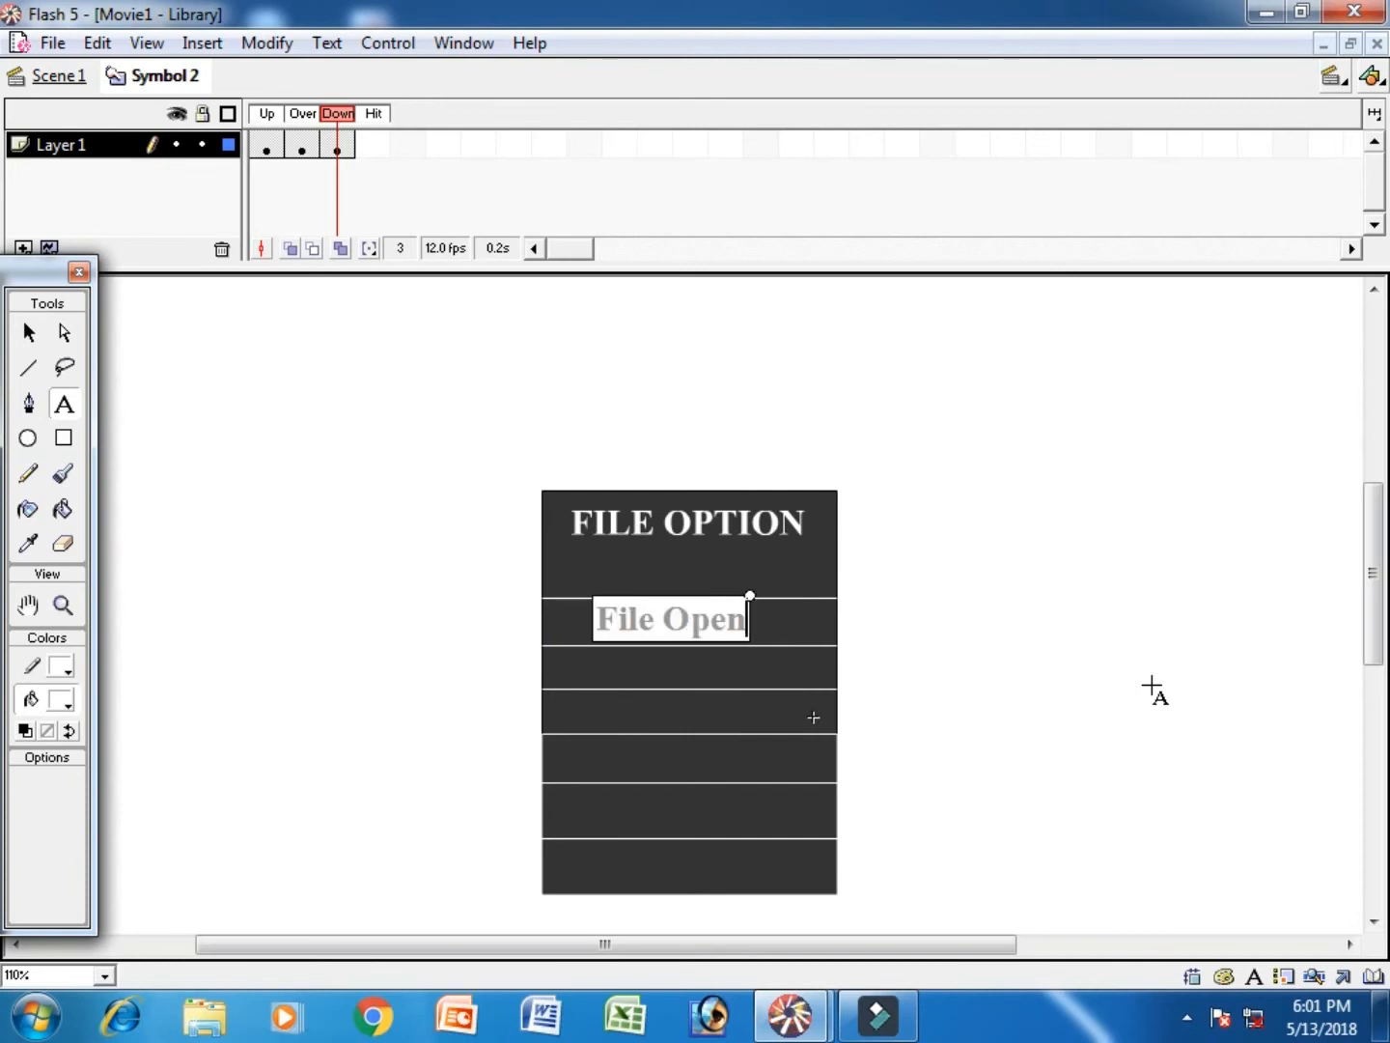
- Add the lines File Close, File Save, File Save As and Revert beneath File Open in the same text block
key(Return)
text(F)
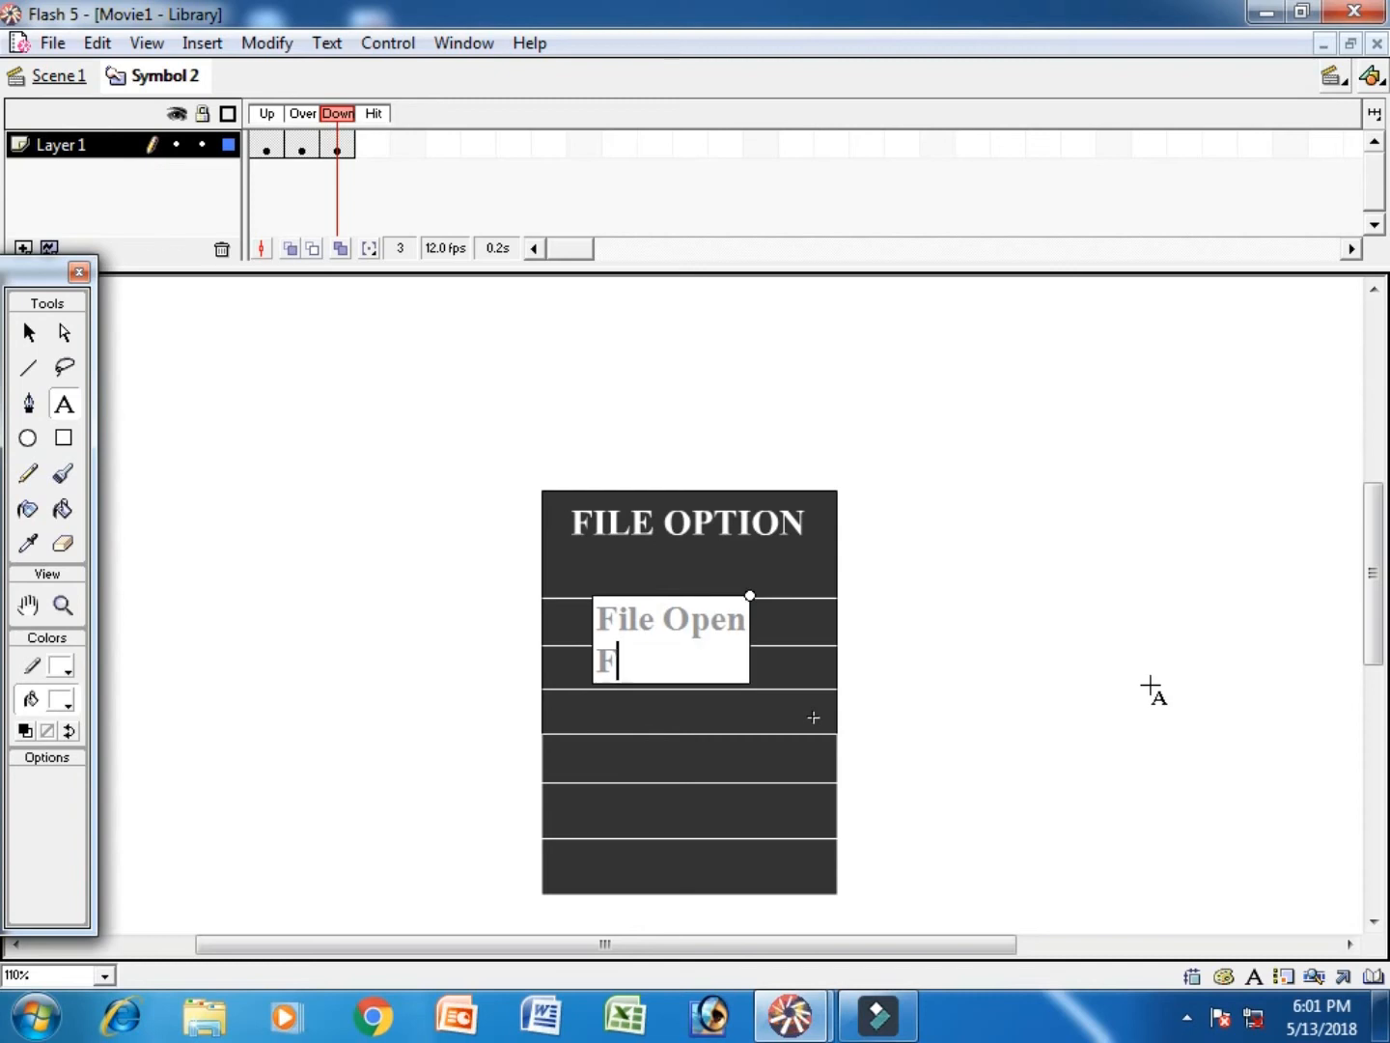
text(ile Close)
key(Return)
text(File Save)
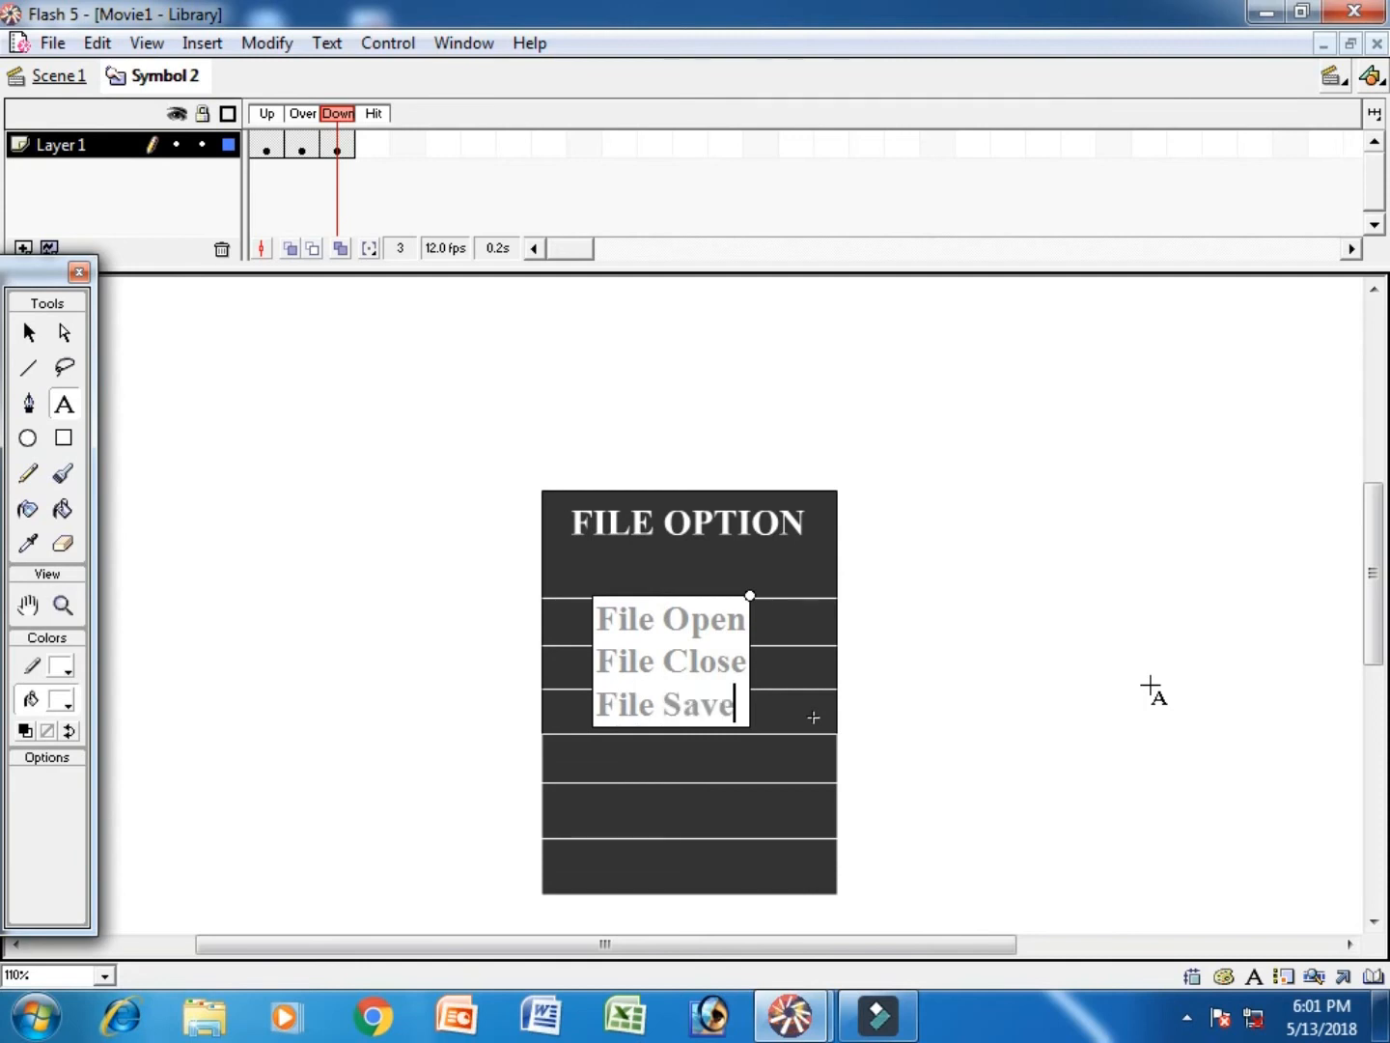
key(Return)
text(File Save)
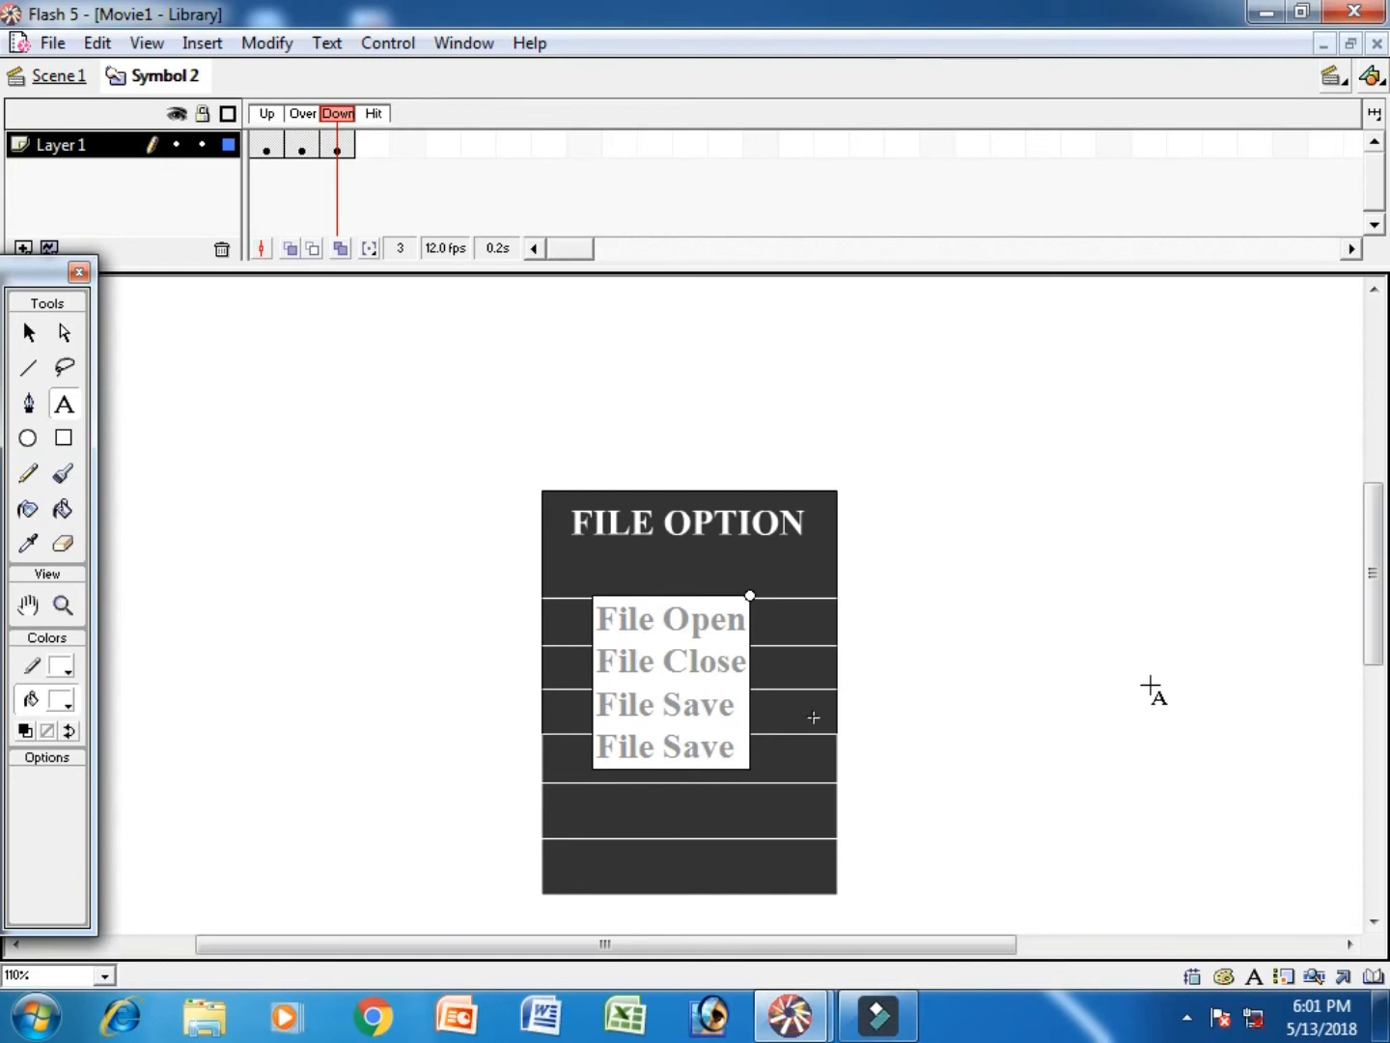
text( As)
key(Return)
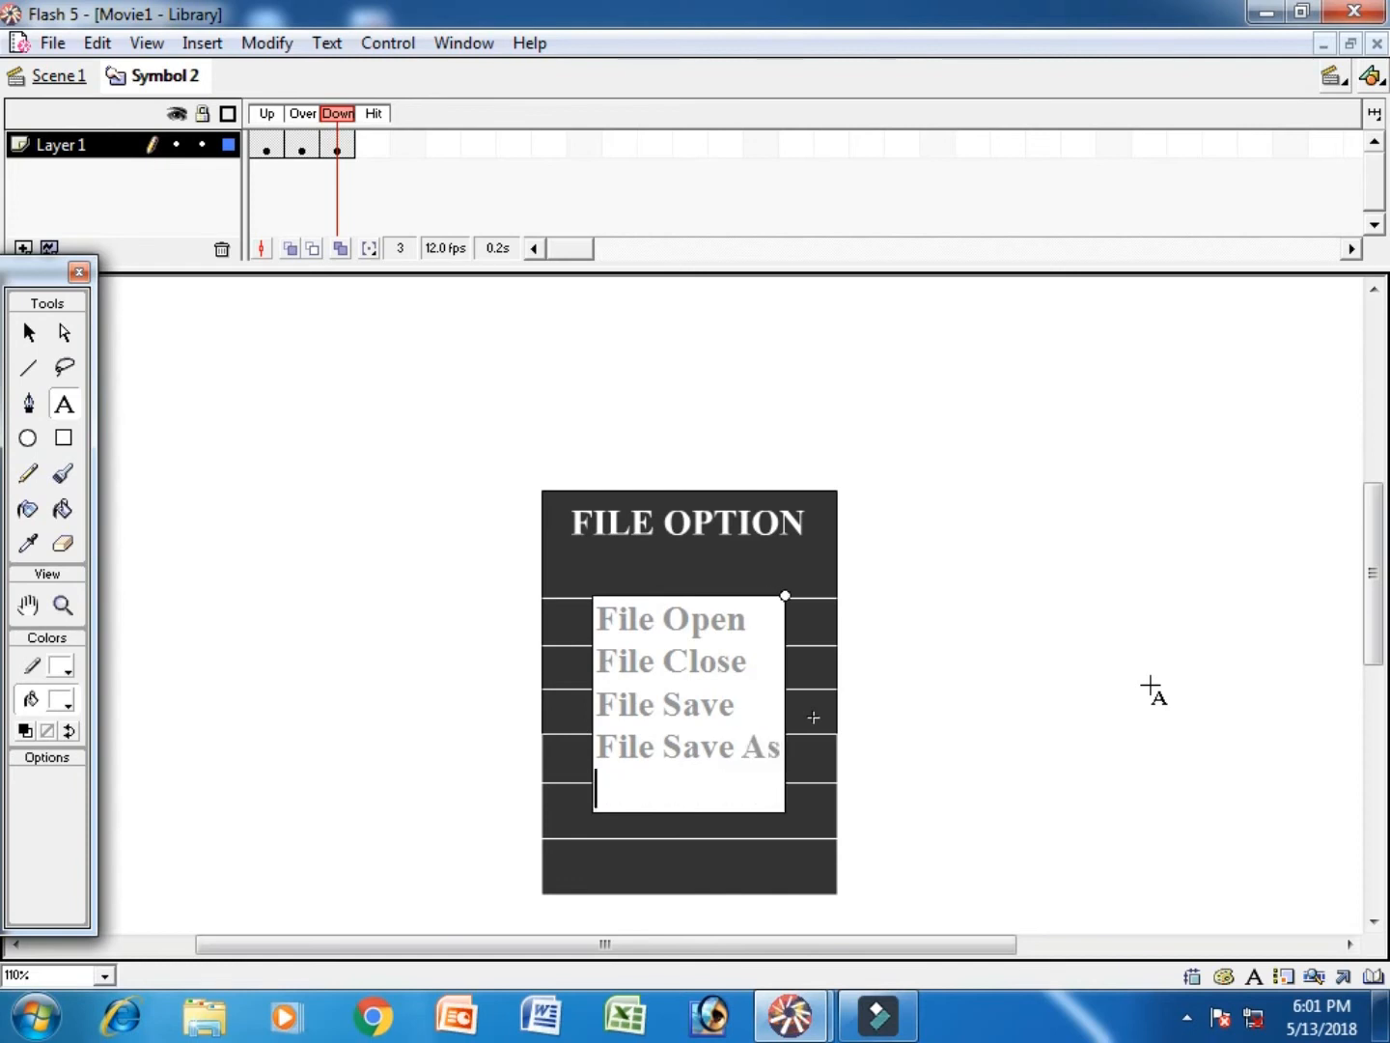
text(Revert)
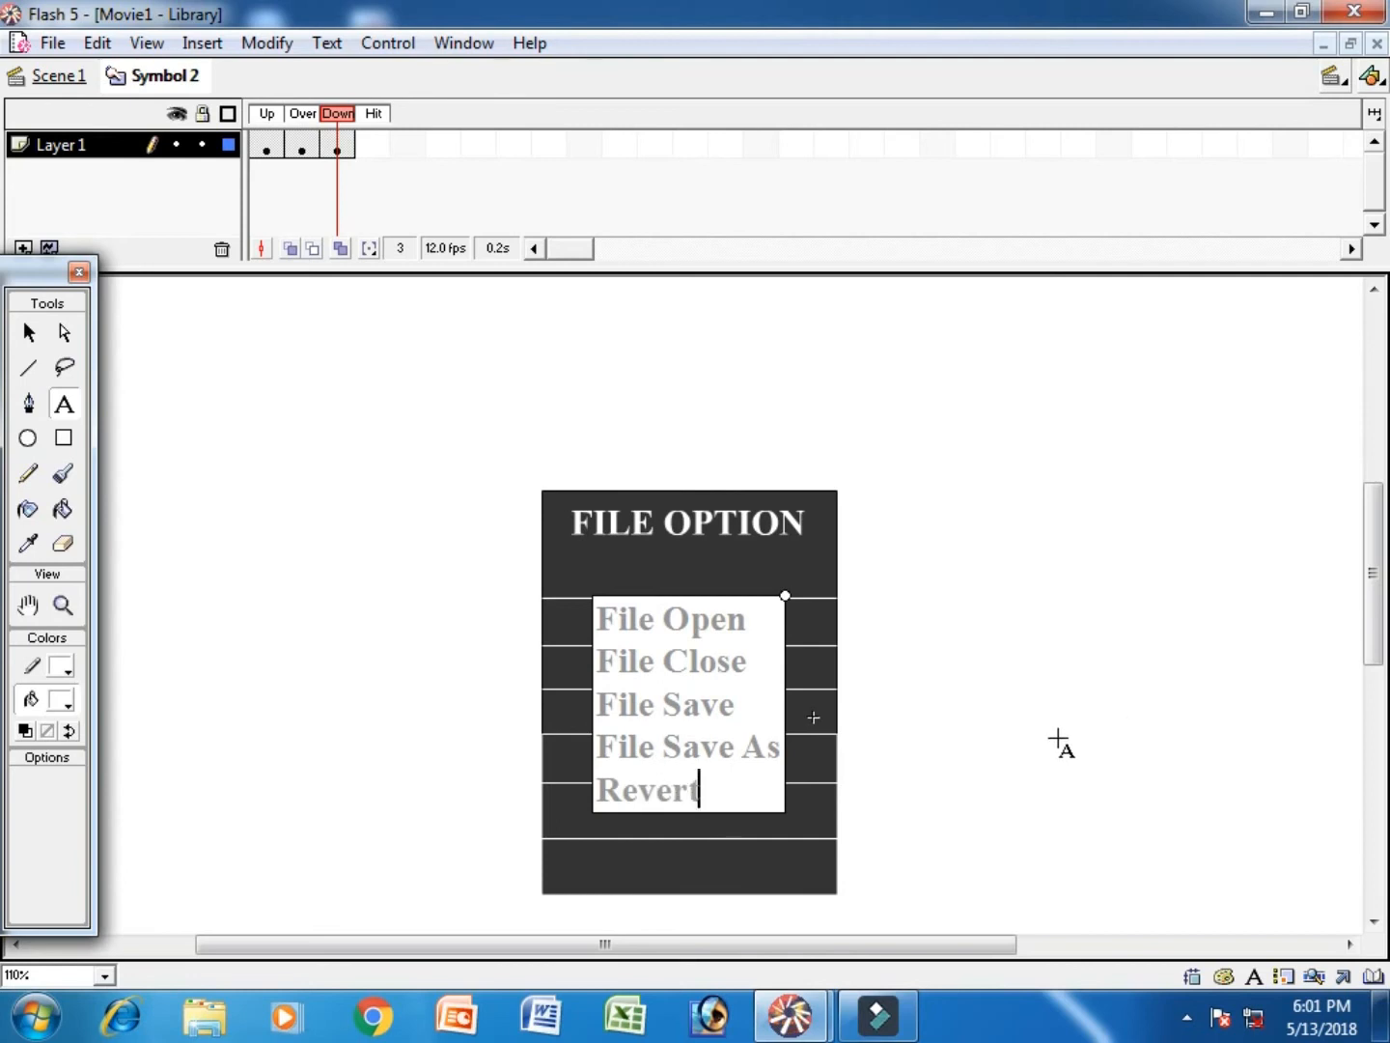
- Set the whole menu text block to font size 33 and centre alignment
key(ctrl+a)
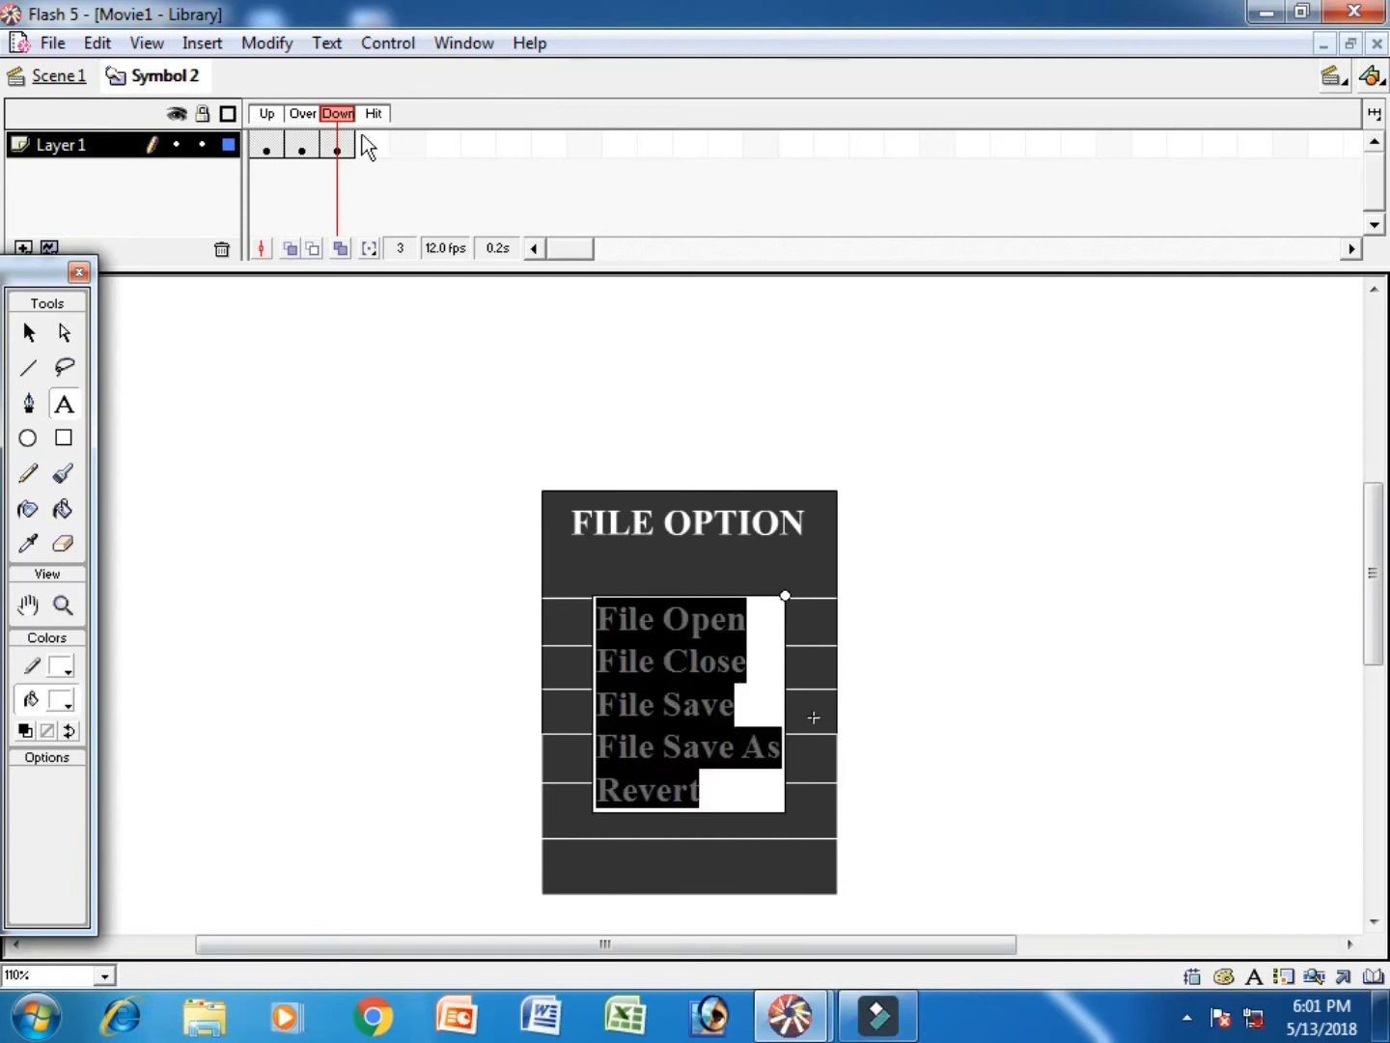
click(327, 45)
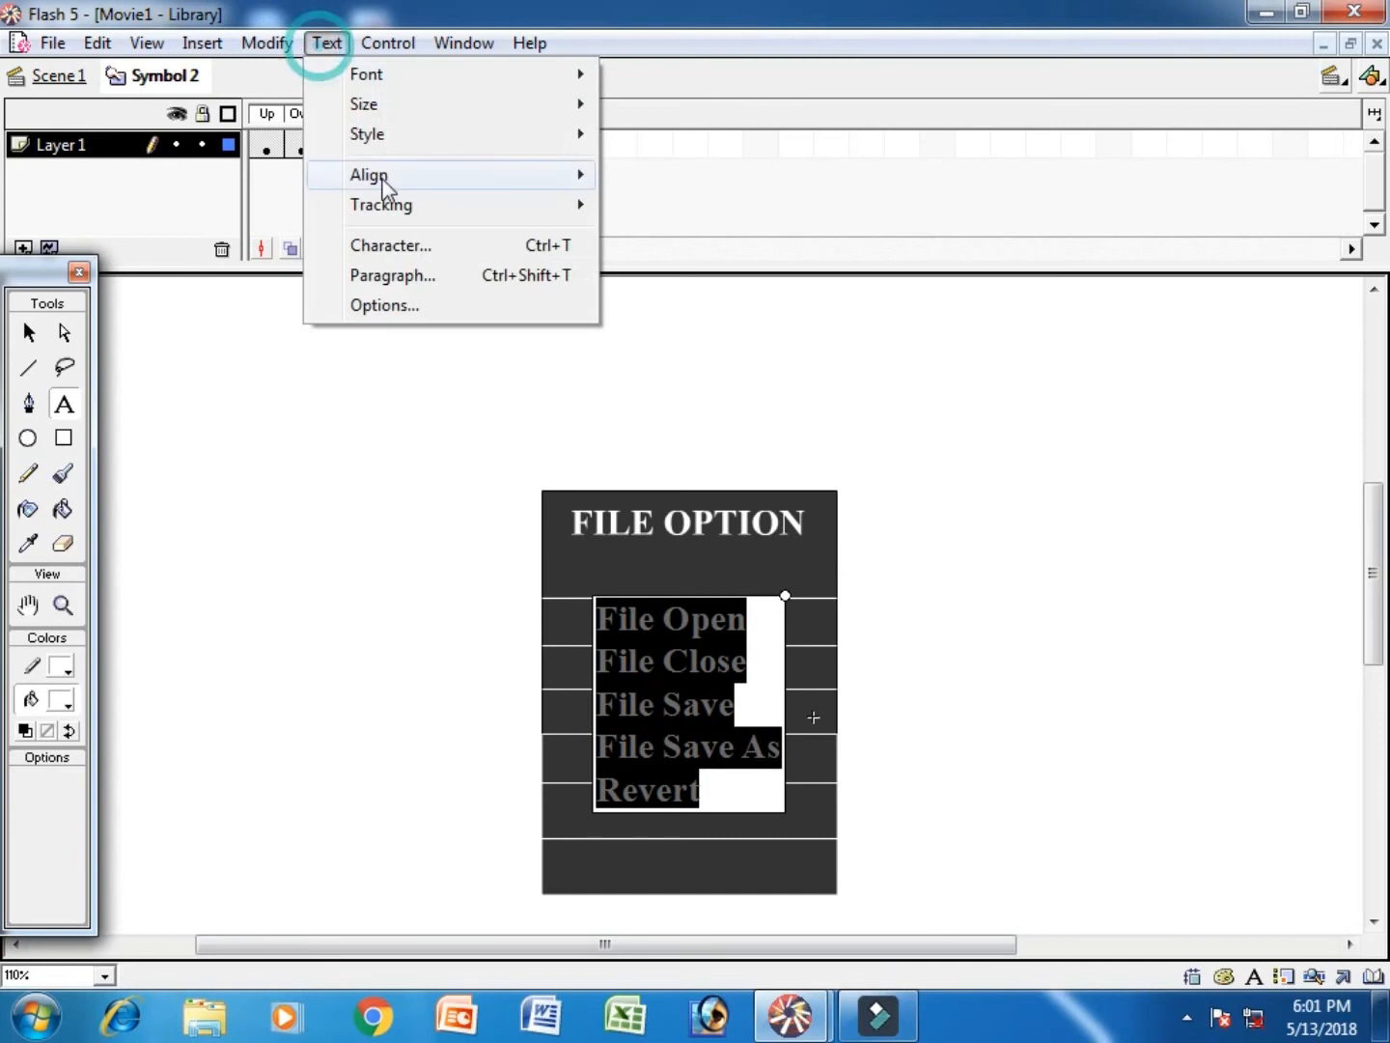
click(417, 248)
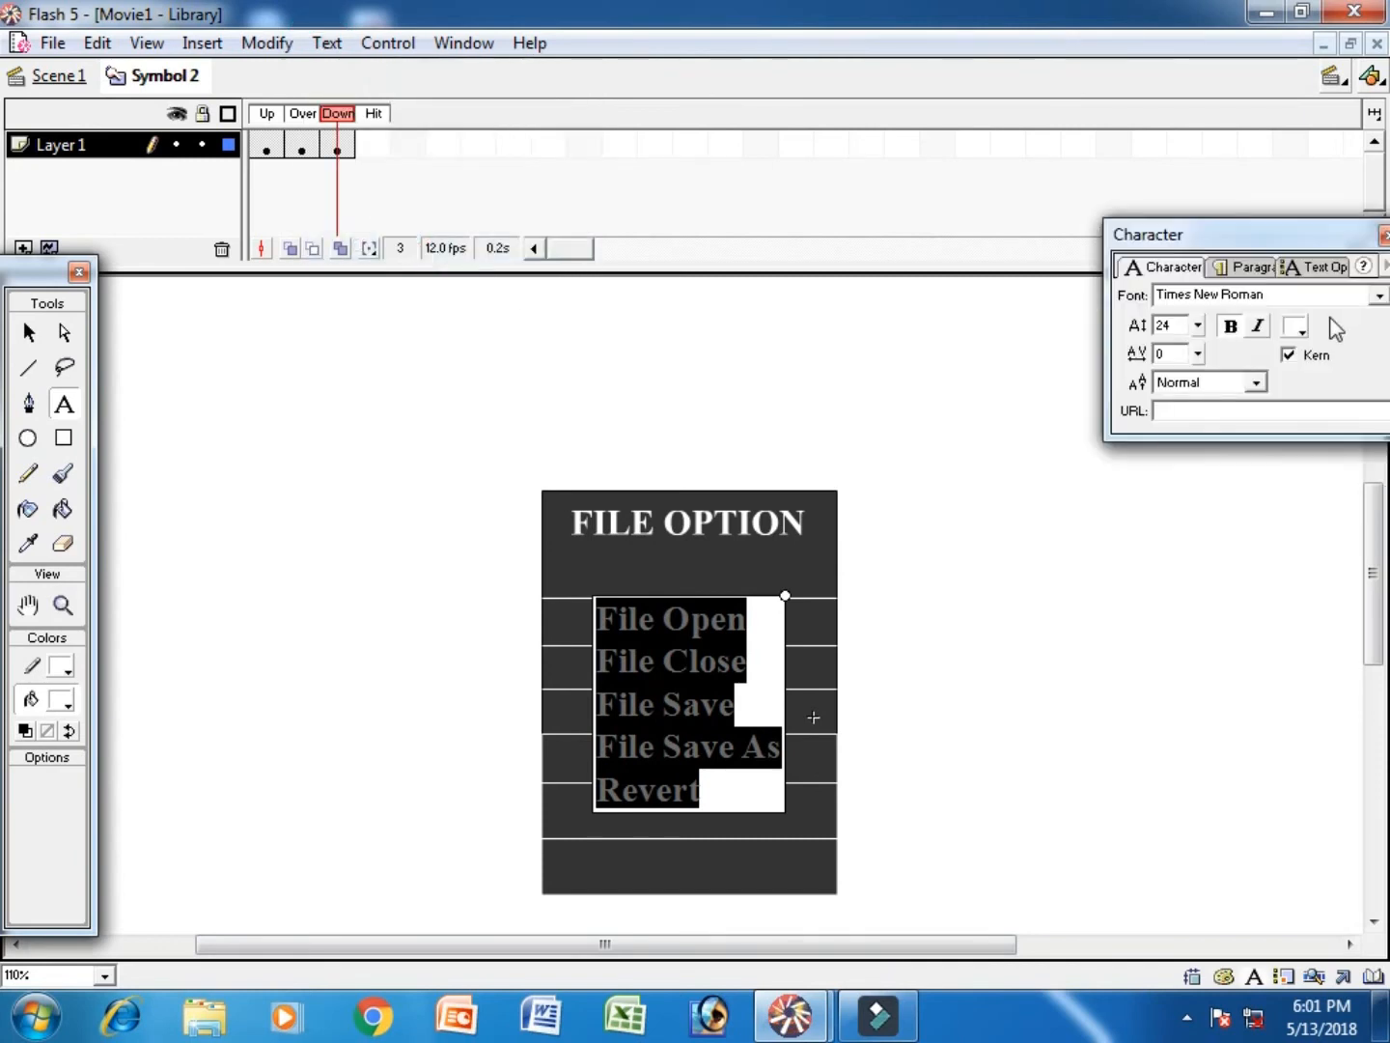
drag(1197, 326, 1197, 311)
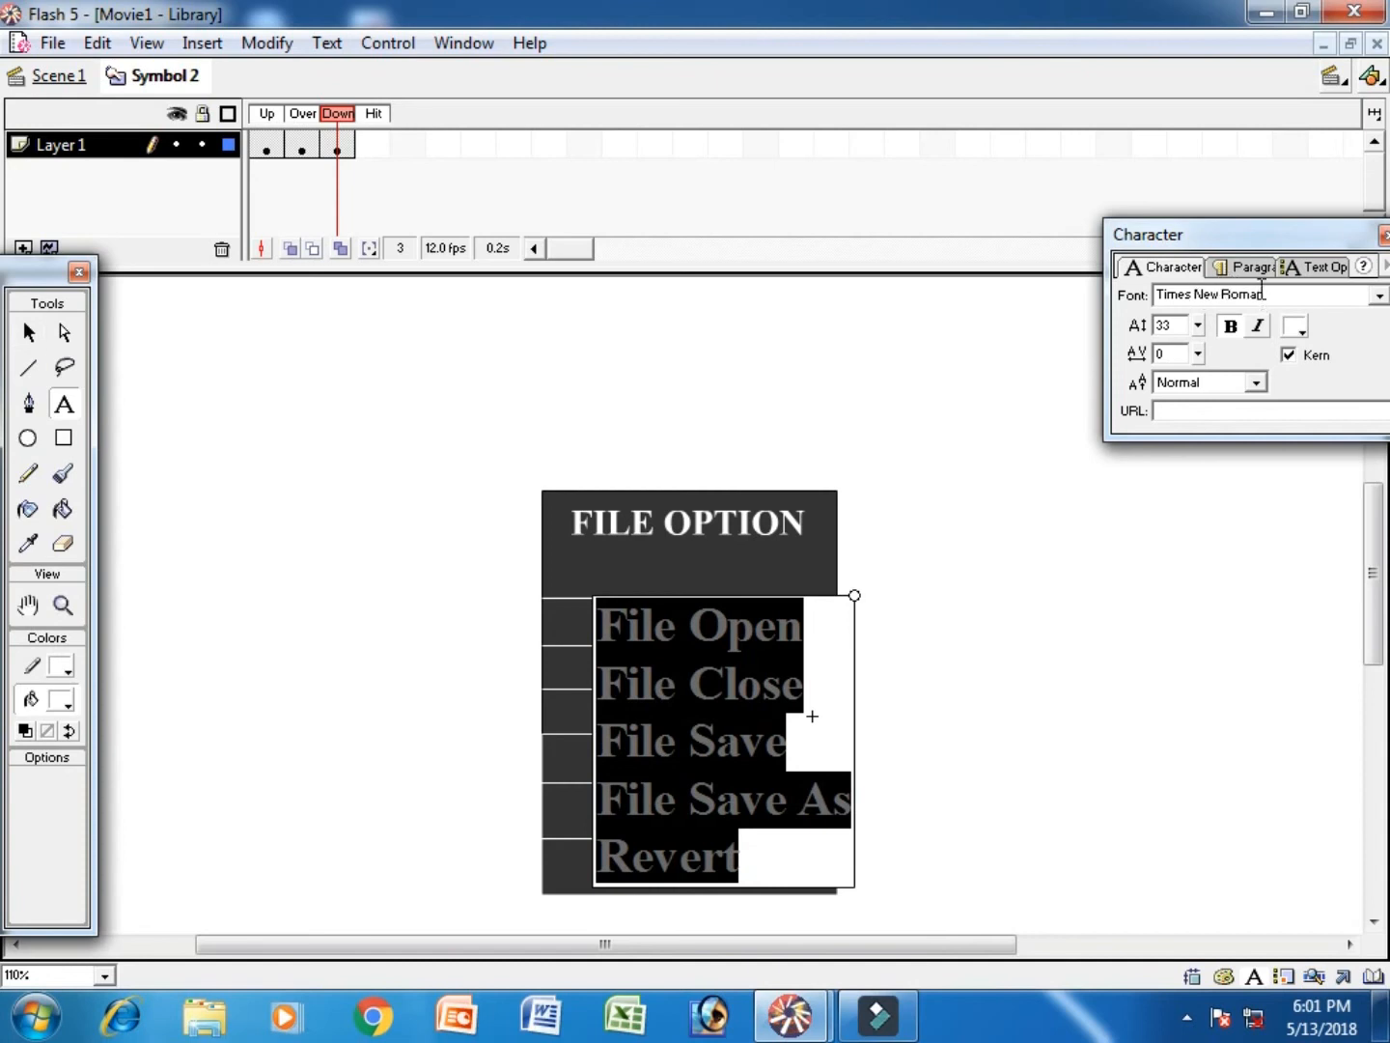
click(1244, 267)
click(1254, 306)
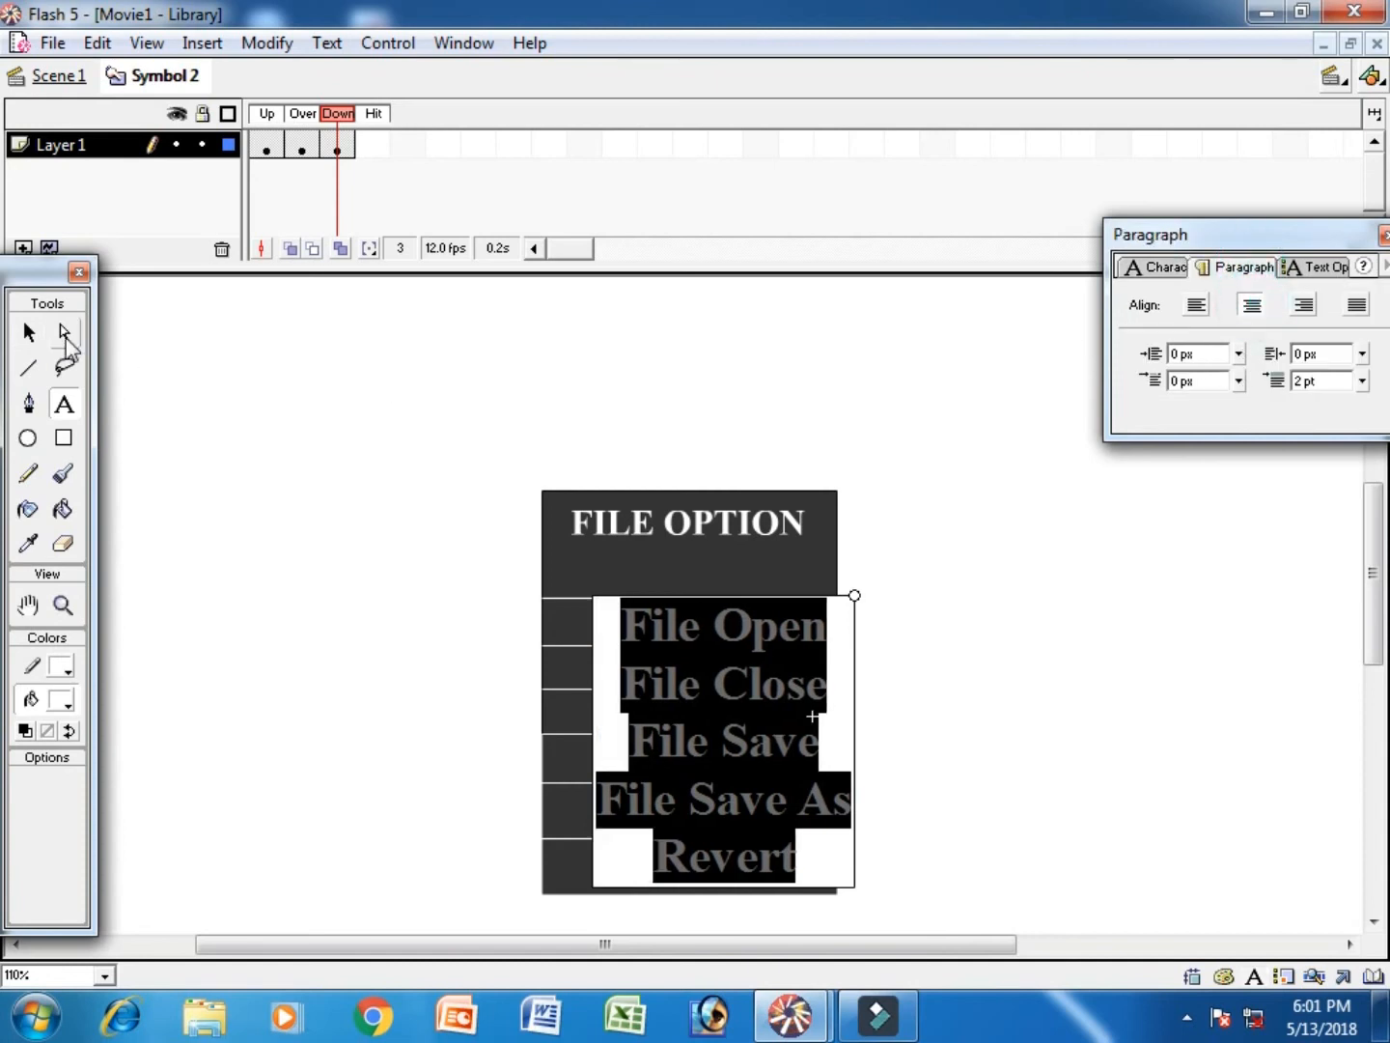
- Nudge the menu text block left and slightly up so it sits centred on the dark panel
click(29, 334)
key(shift+Left)
key(shift+Left)
key(shift+Left)
key(Left)
key(Left)
key(Up)
key(Up)
key(Up)
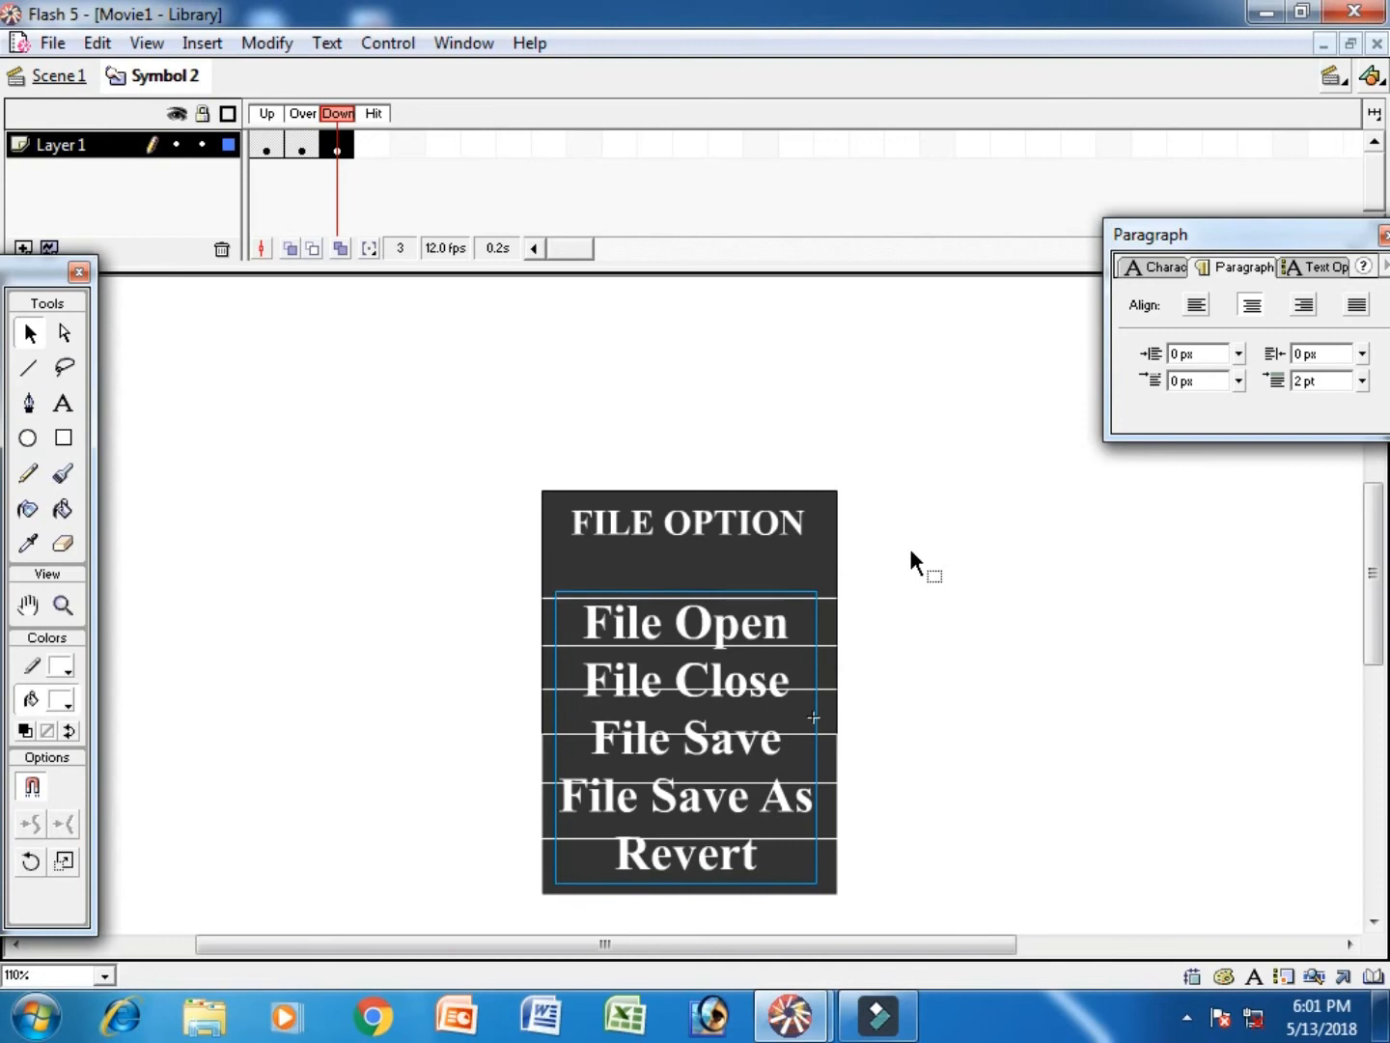
click(978, 703)
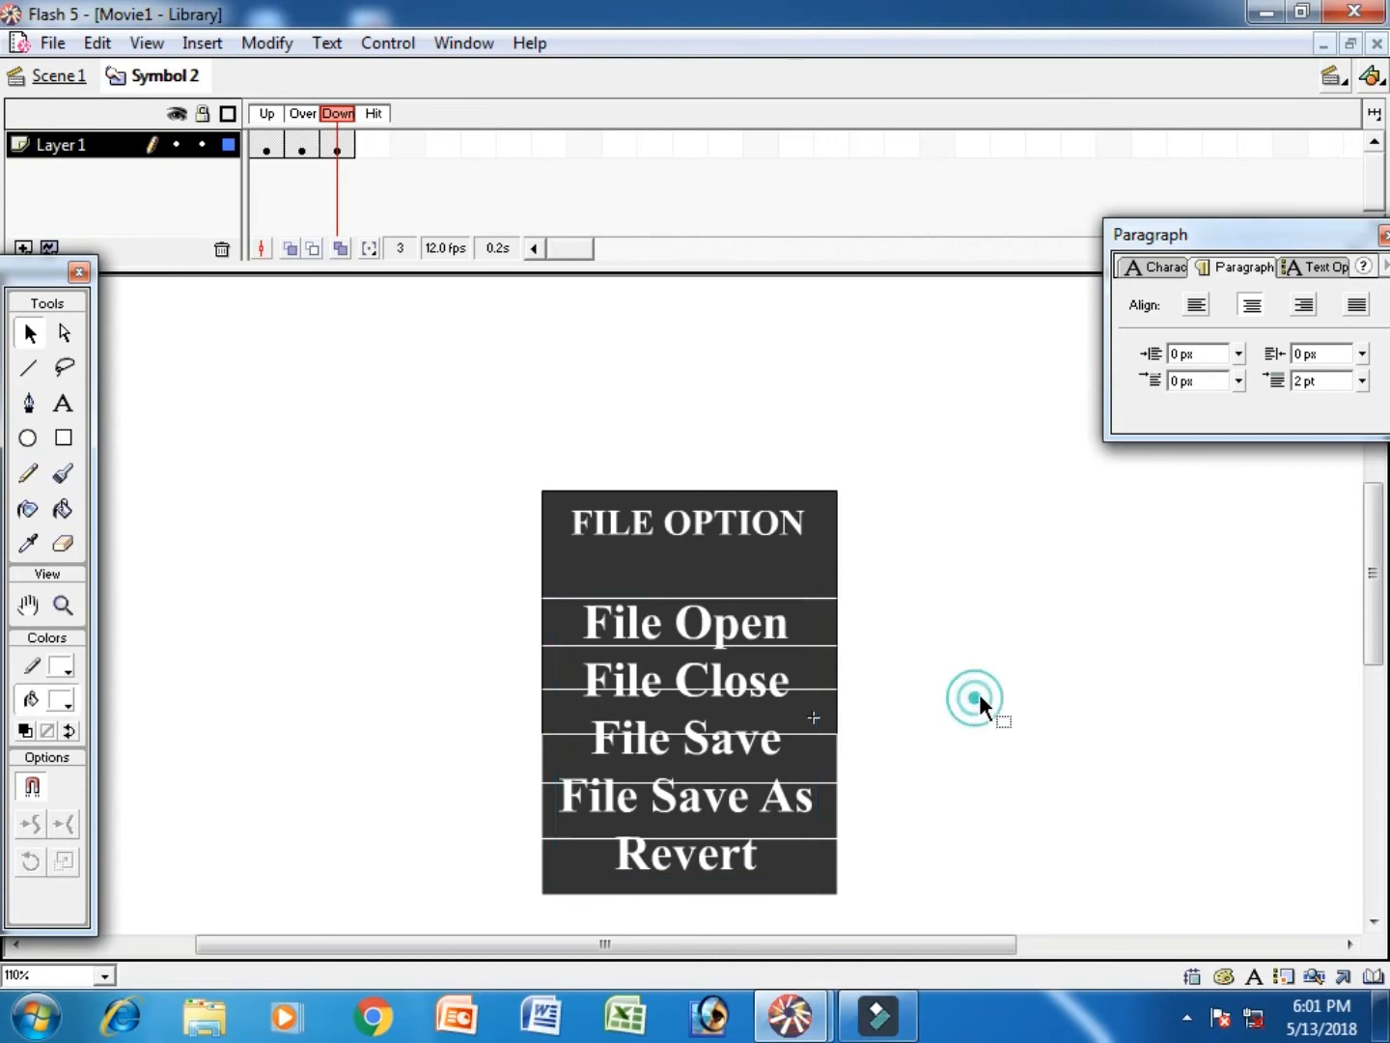
- Move the divider line crossing File Close down into the gap between File Close and File Save
click(820, 693)
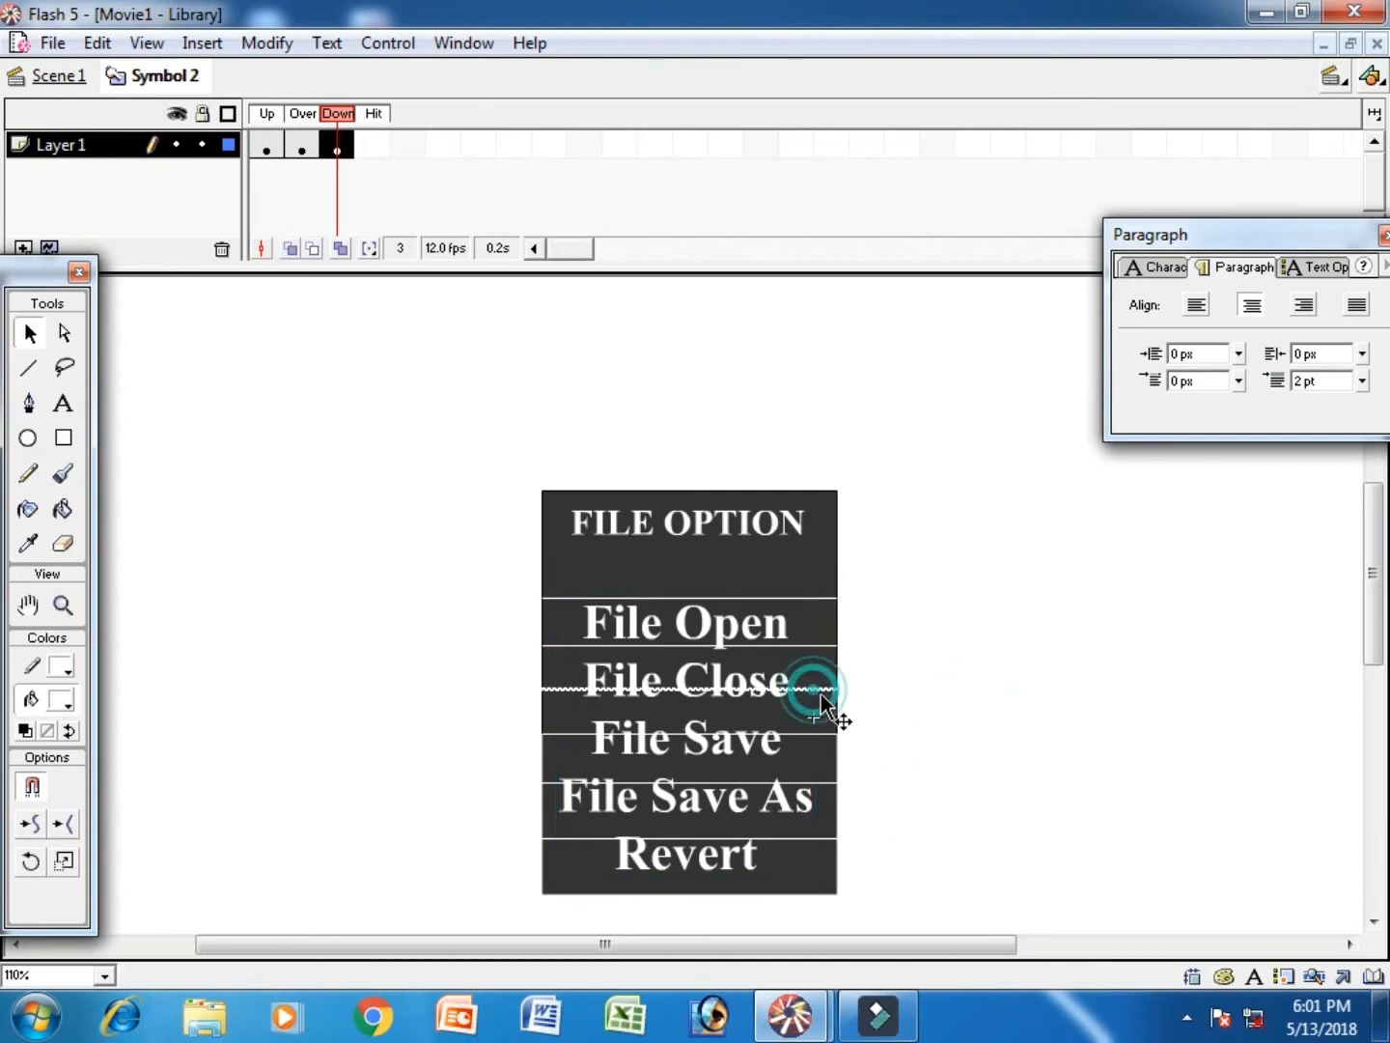
key(Down)
key(Down)
key(Down)
key(Down)
key(Down)
key(Down)
key(Down)
key(Down)
key(Down)
key(Down)
key(Down)
key(Down)
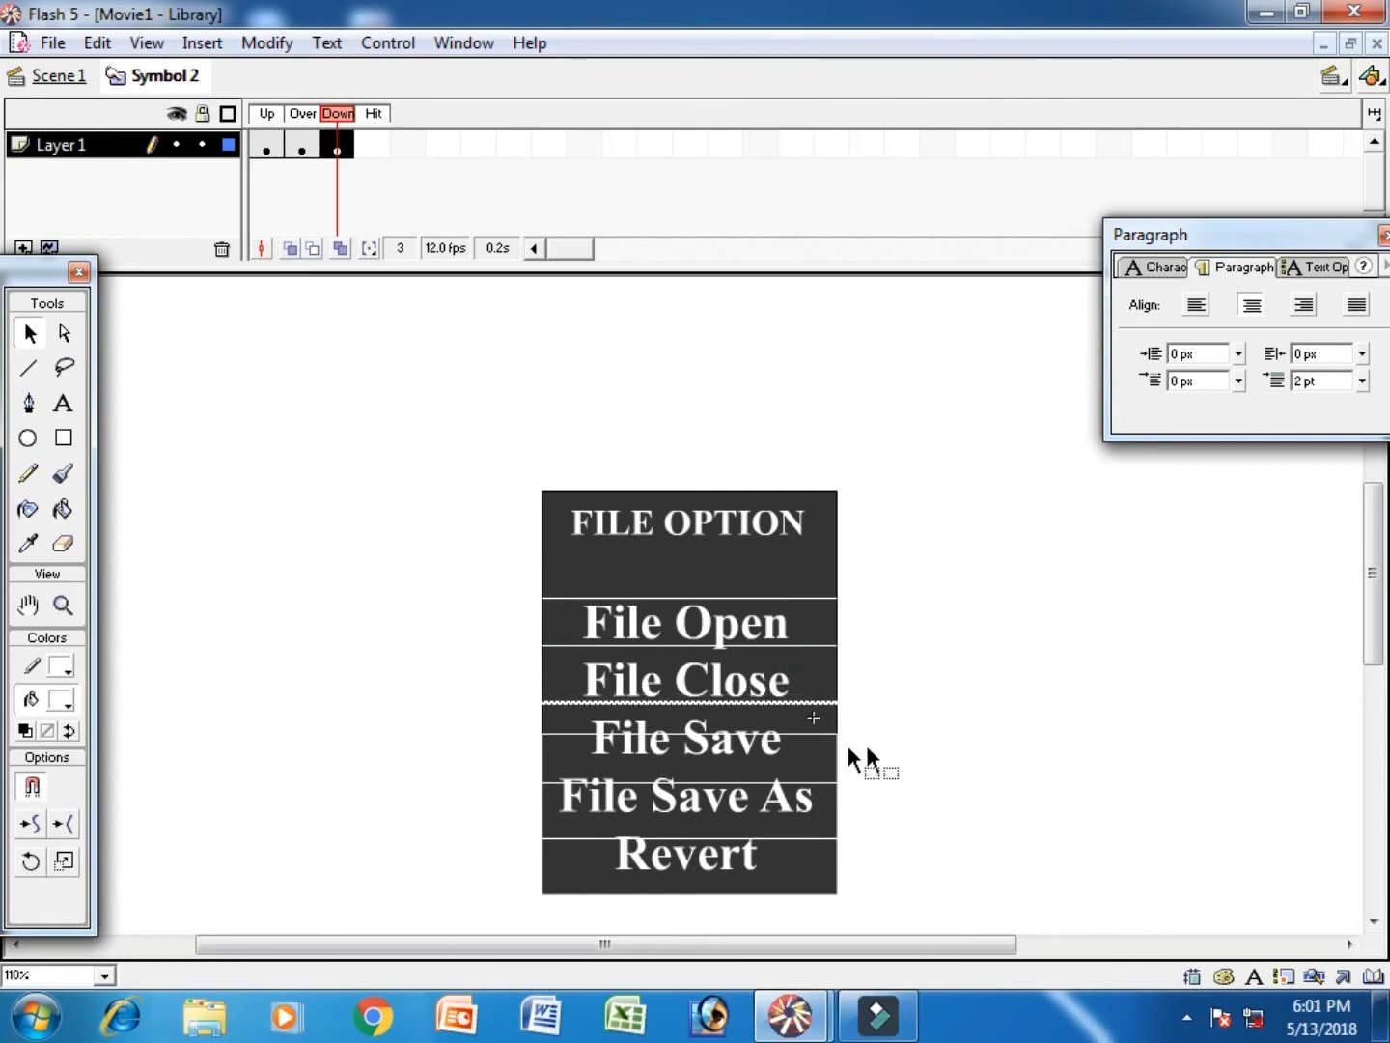
- Move the divider line crossing File Save down into the gap between File Save and File Save As
click(808, 736)
key(Down)
key(Down)
key(Down)
key(Down)
key(Down)
key(Down)
key(Down)
key(Down)
key(Down)
key(Down)
key(Down)
key(Down)
key(Down)
key(Down)
key(Down)
key(Down)
key(Down)
key(Down)
key(Down)
key(Down)
key(Down)
key(Down)
key(Down)
key(Down)
key(Down)
key(Down)
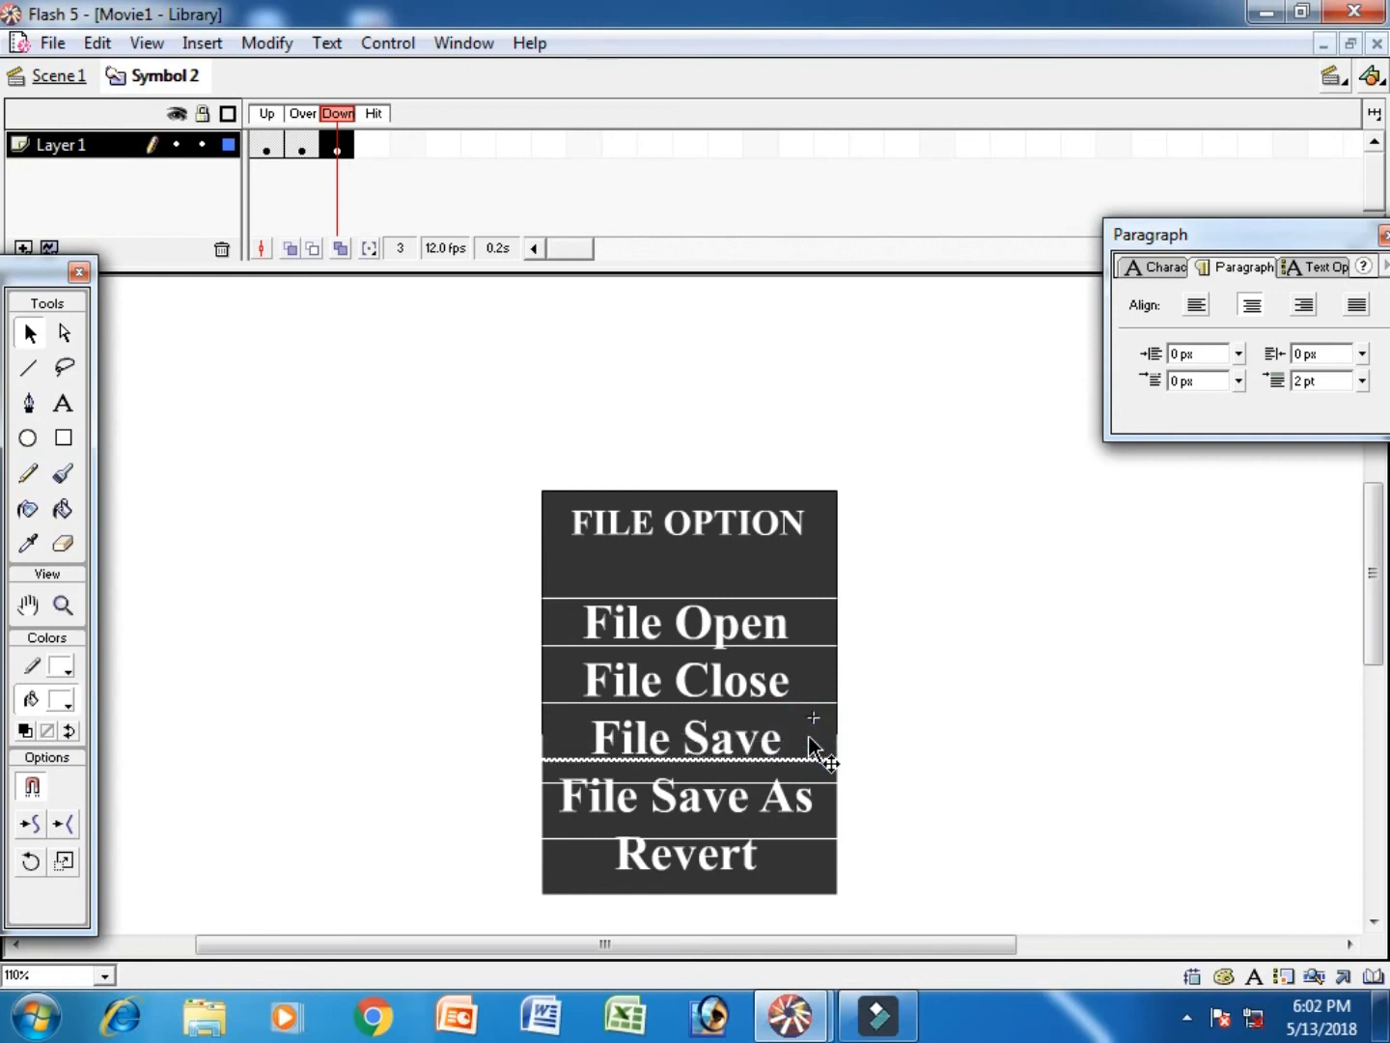
- Nudge the divider line under File Open down to sit midway between File Open and File Close
click(810, 647)
key(Down)
key(Down)
key(Down)
key(Down)
key(Down)
key(Down)
key(Down)
key(Down)
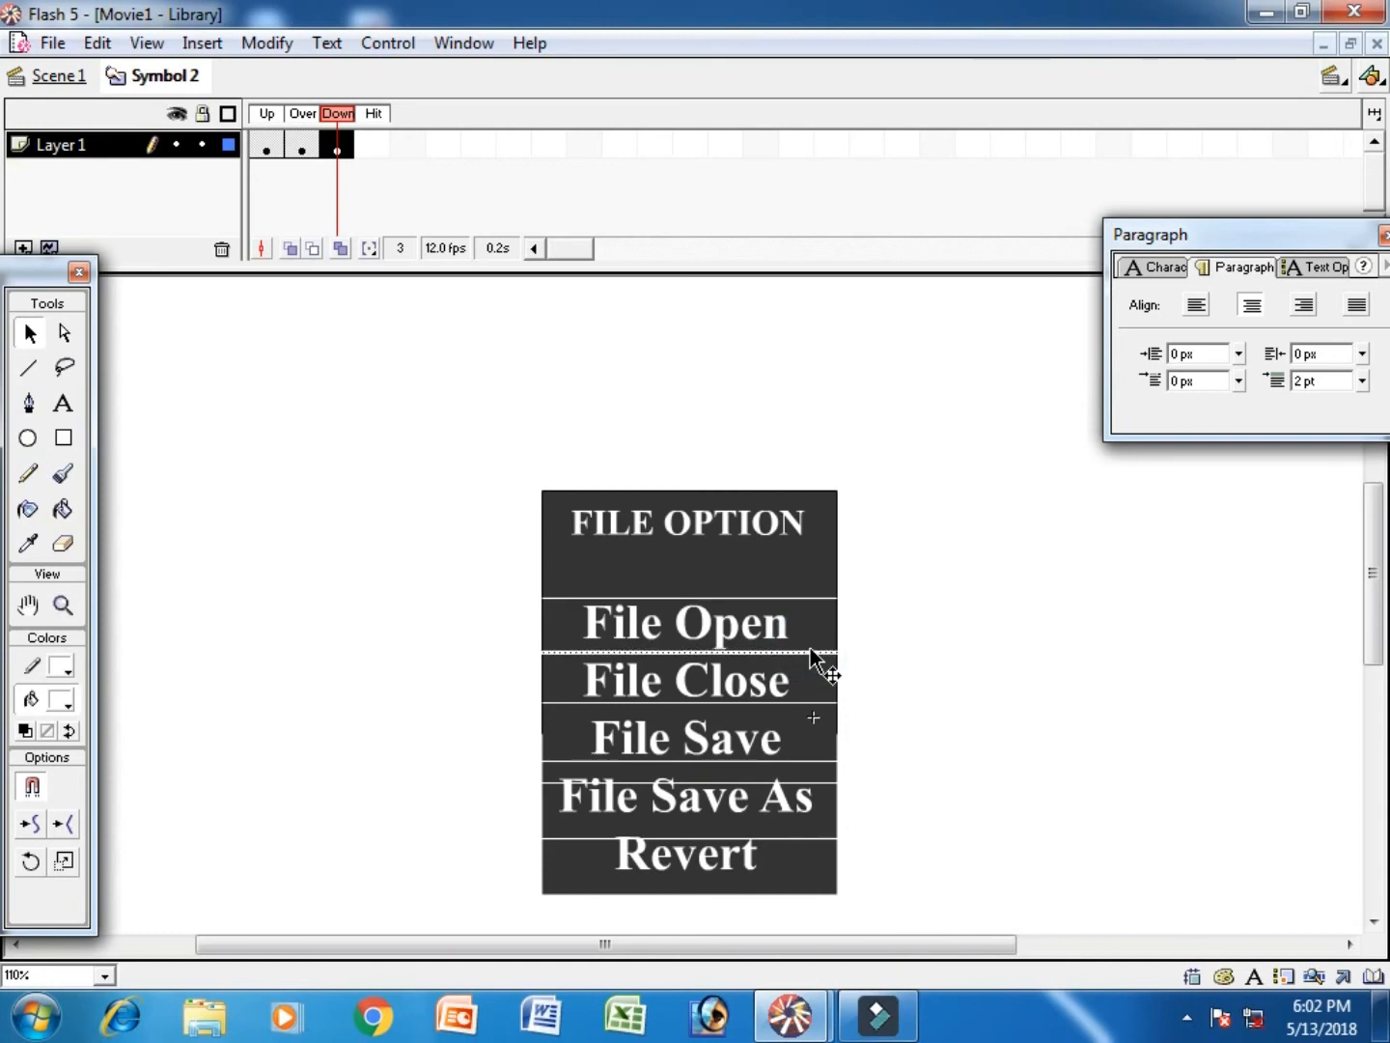
click(899, 799)
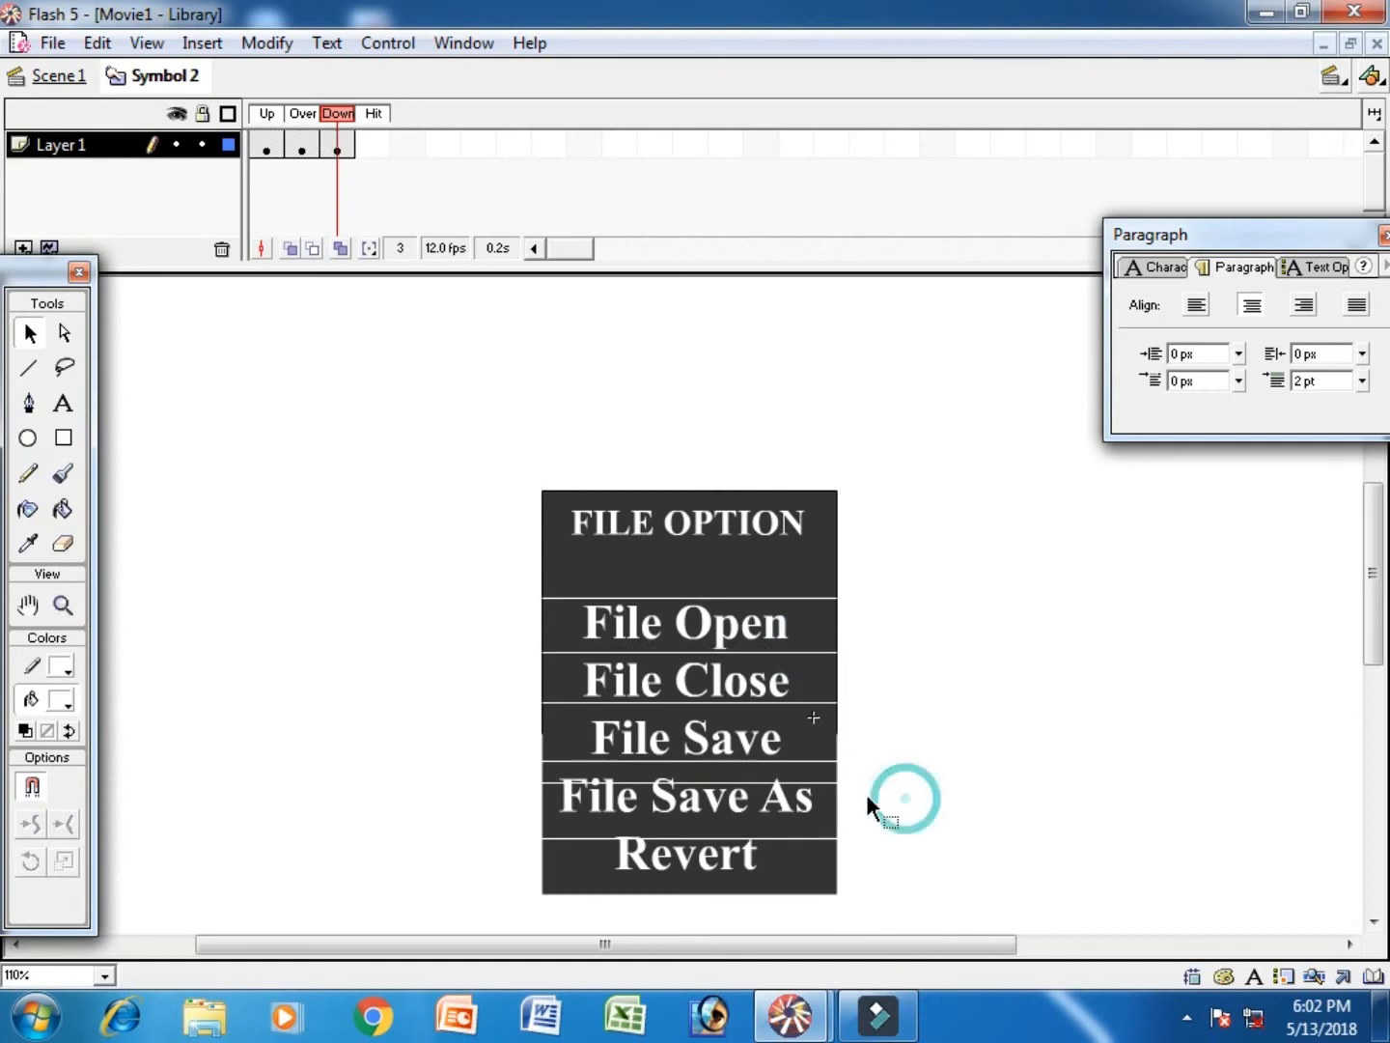
- Delete the lowest divider line and move the one crossing the top of File Save As down between File Save As and Revert
click(818, 838)
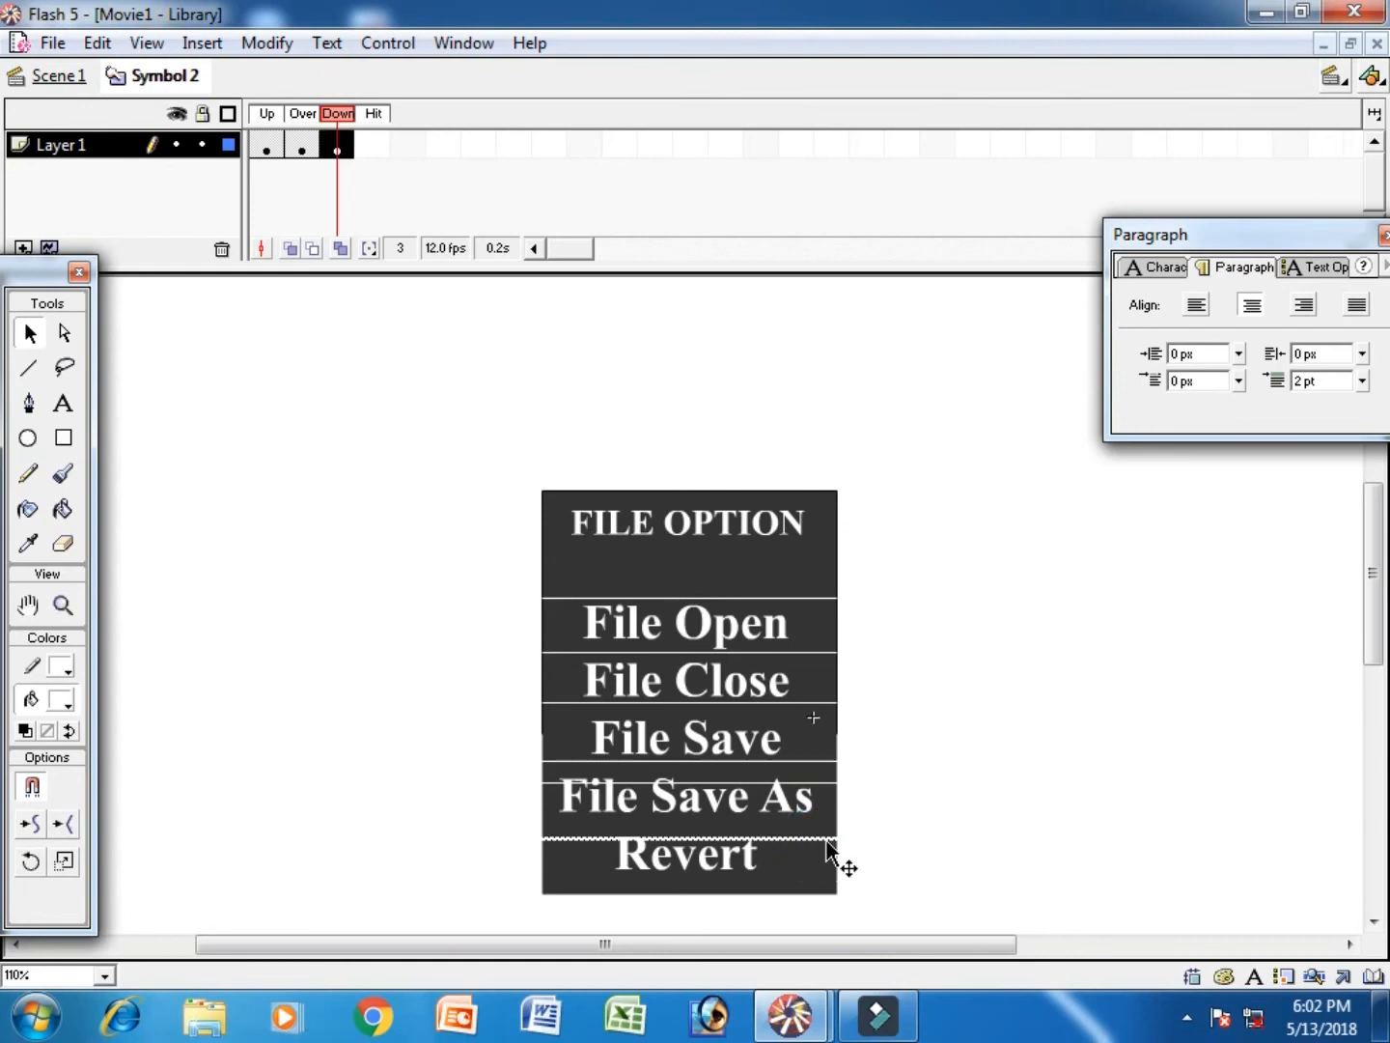
key(Delete)
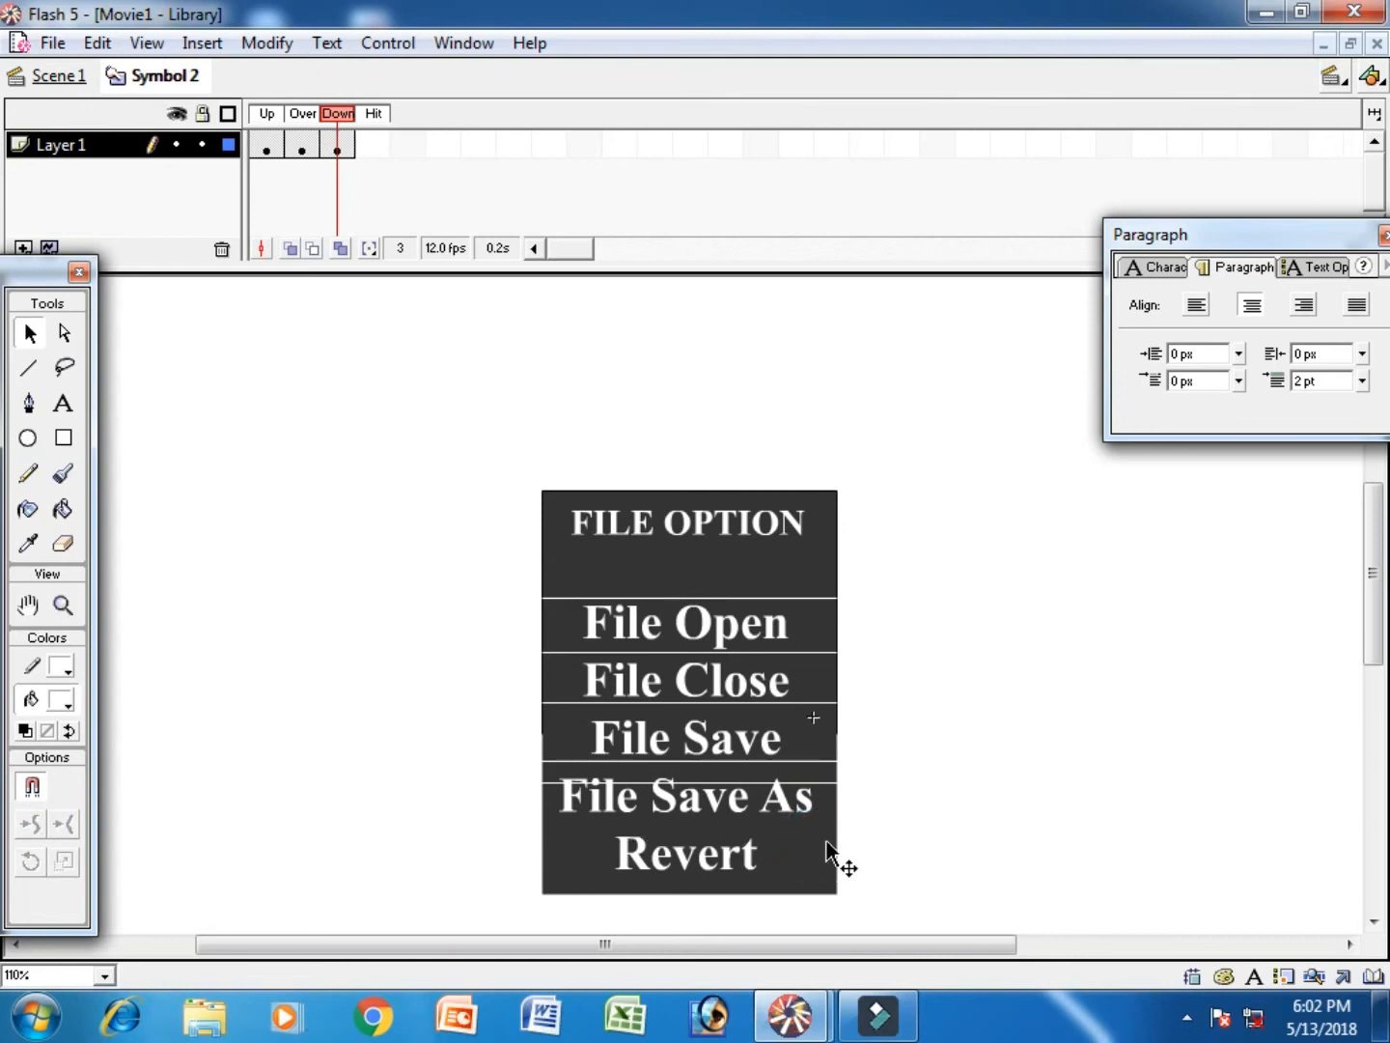
click(823, 783)
key(Down)
key(Down)
key(Down)
key(Down)
key(Down)
key(Down)
key(Down)
key(Down)
key(Down)
key(Down)
key(Down)
key(Down)
key(Down)
key(Down)
key(Down)
key(Down)
key(Down)
key(Down)
key(Down)
key(Down)
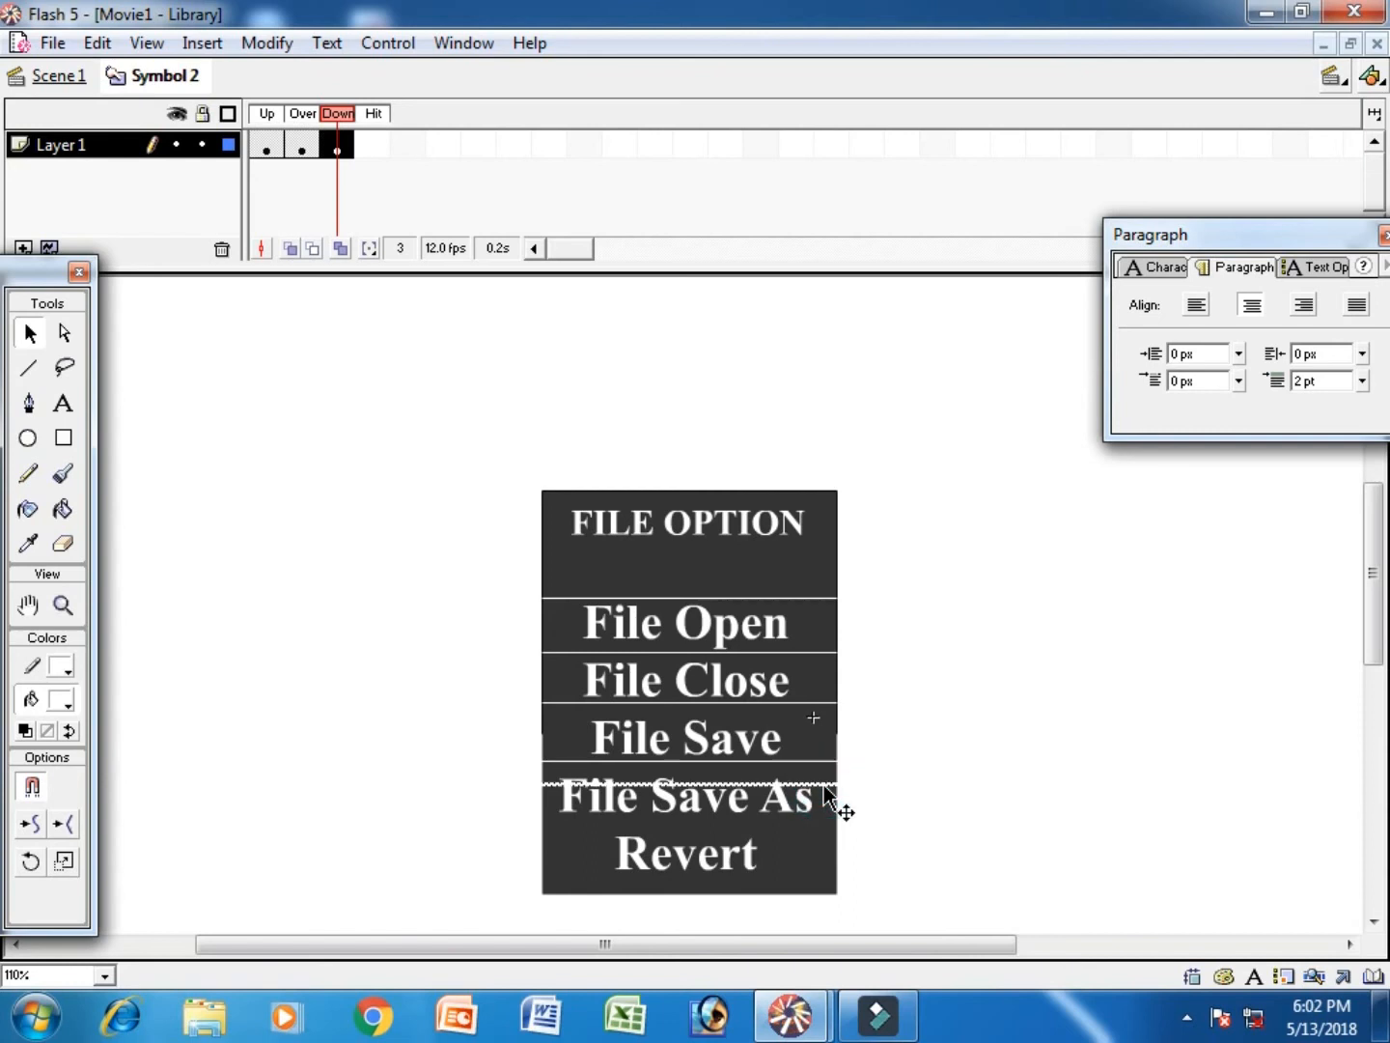
key(Down)
key(Down)
key(Down)
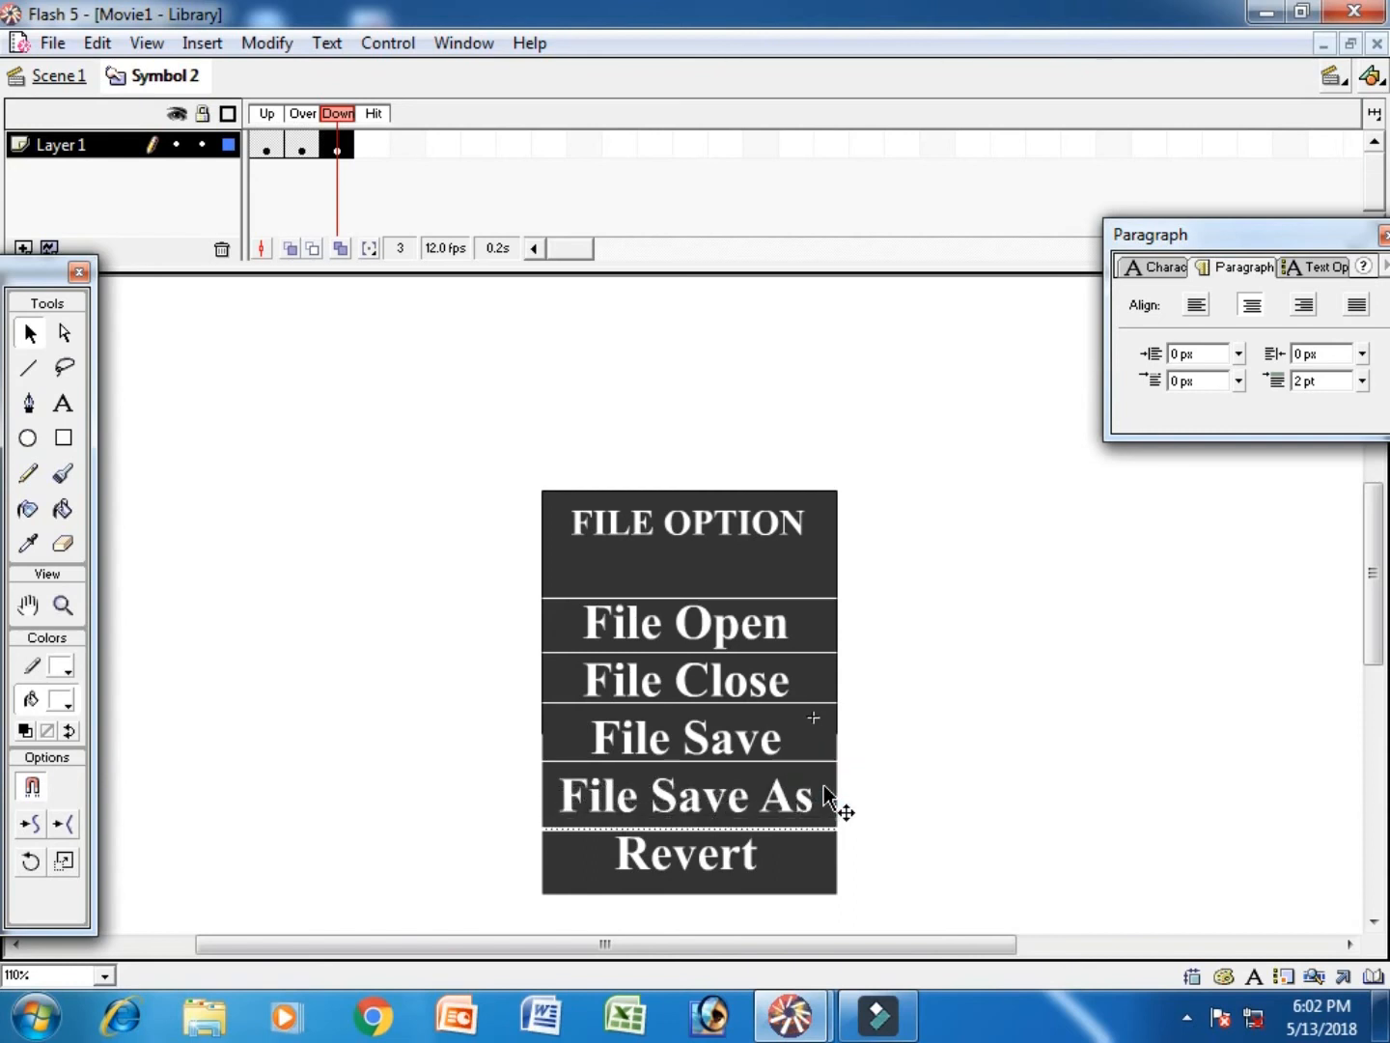
click(1007, 727)
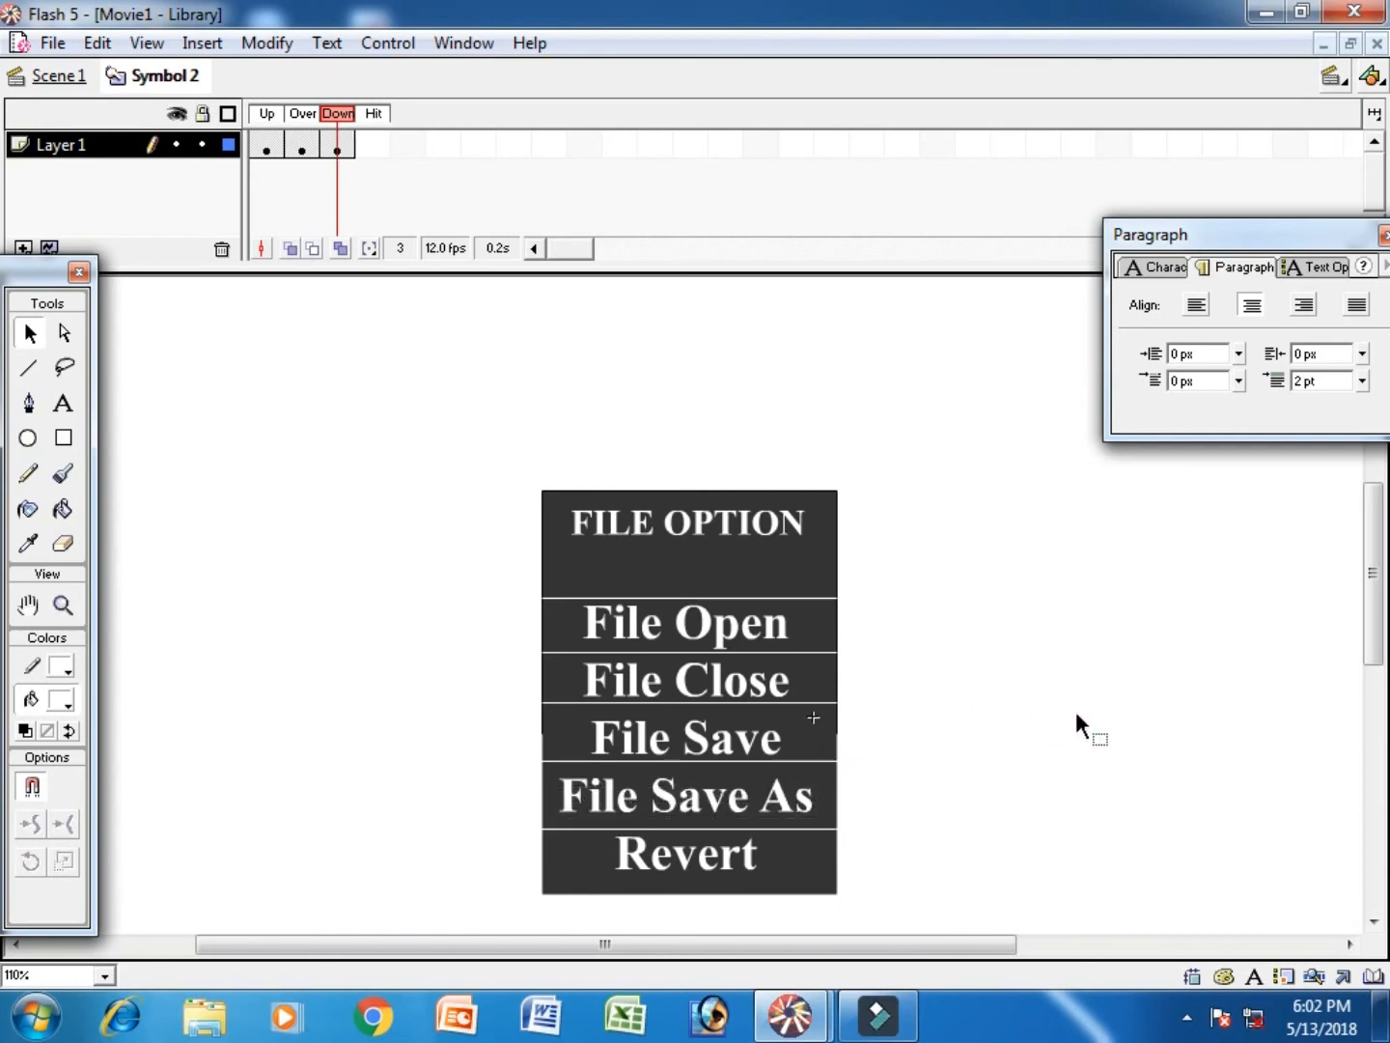
- Return to Scene 1 and place an instance of Symbol 2 from the library in the upper-right area of the stage
click(53, 77)
click(1384, 235)
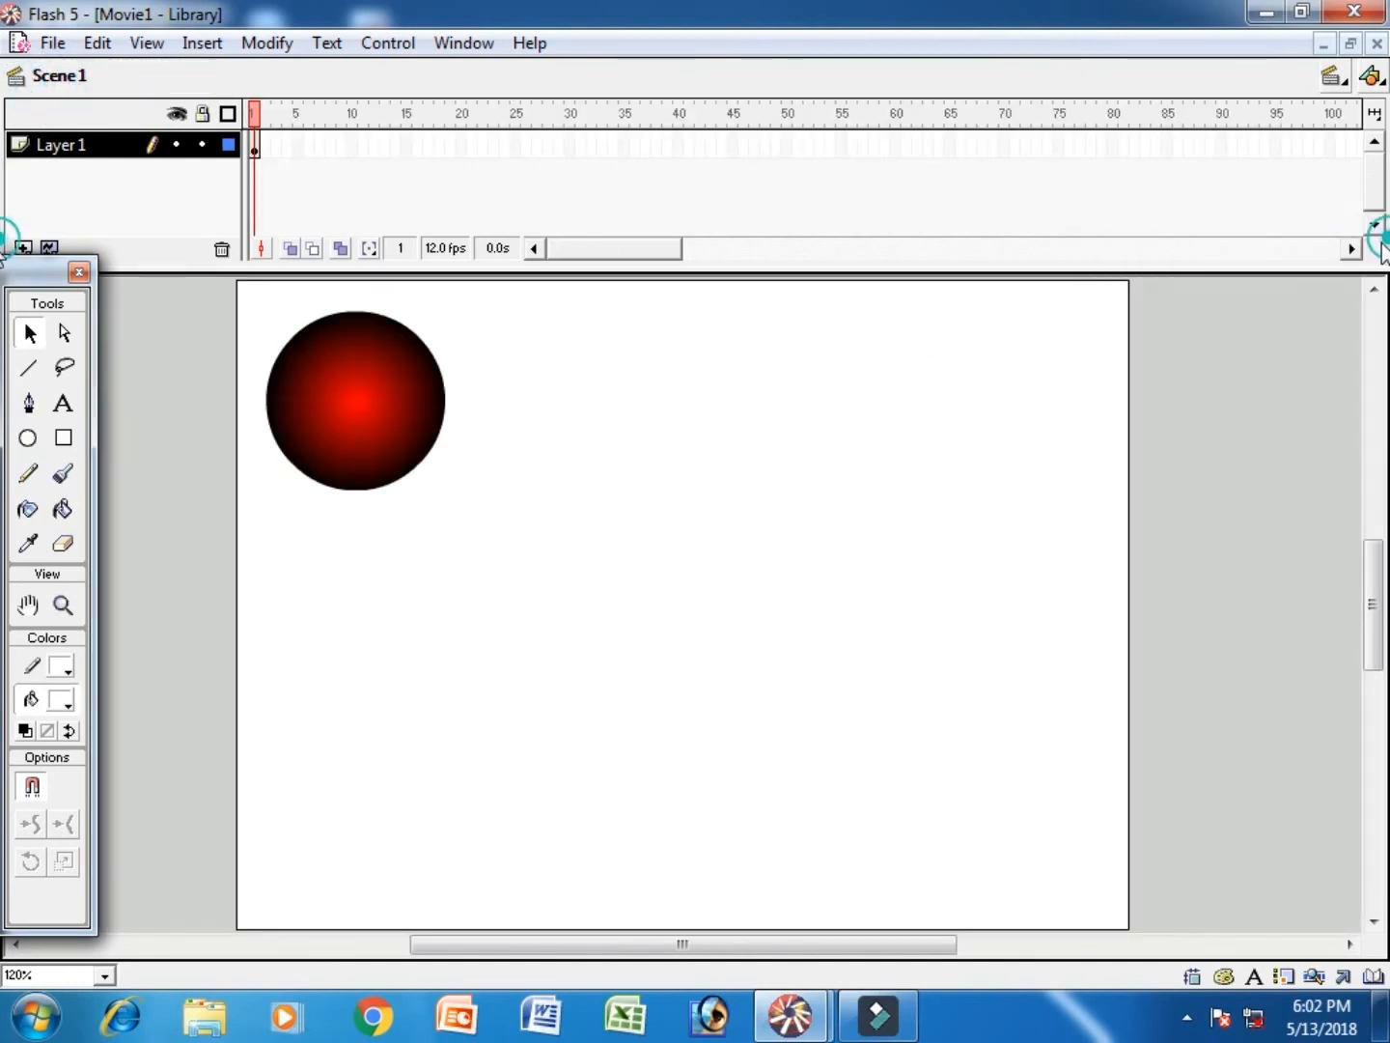
key(ctrl+l)
click(1173, 384)
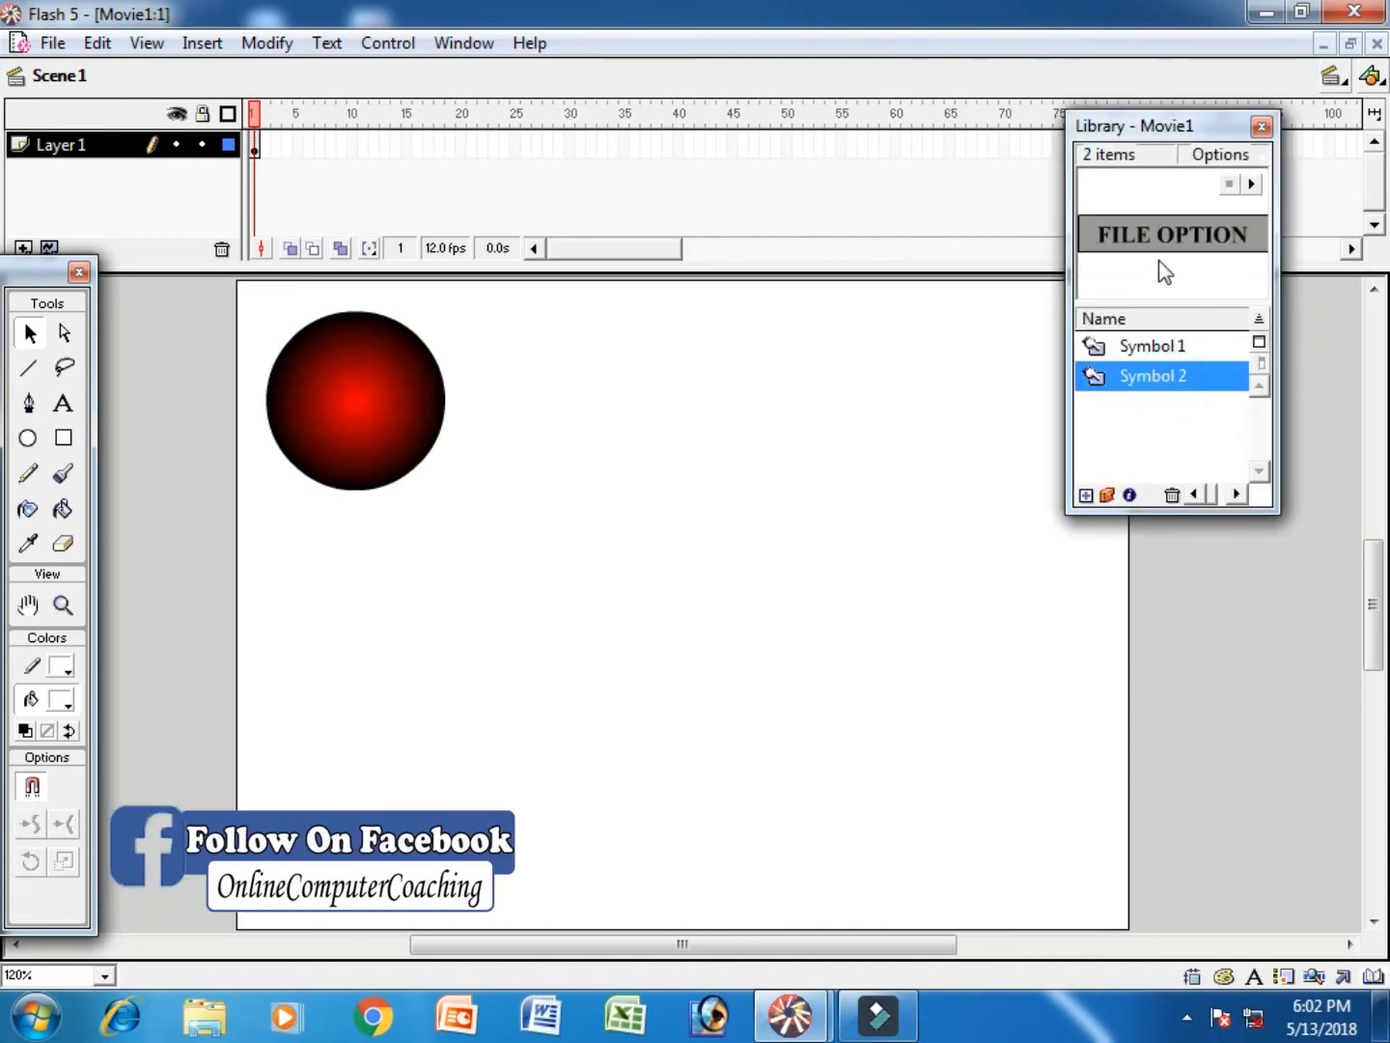
drag(1159, 241, 885, 384)
click(1262, 125)
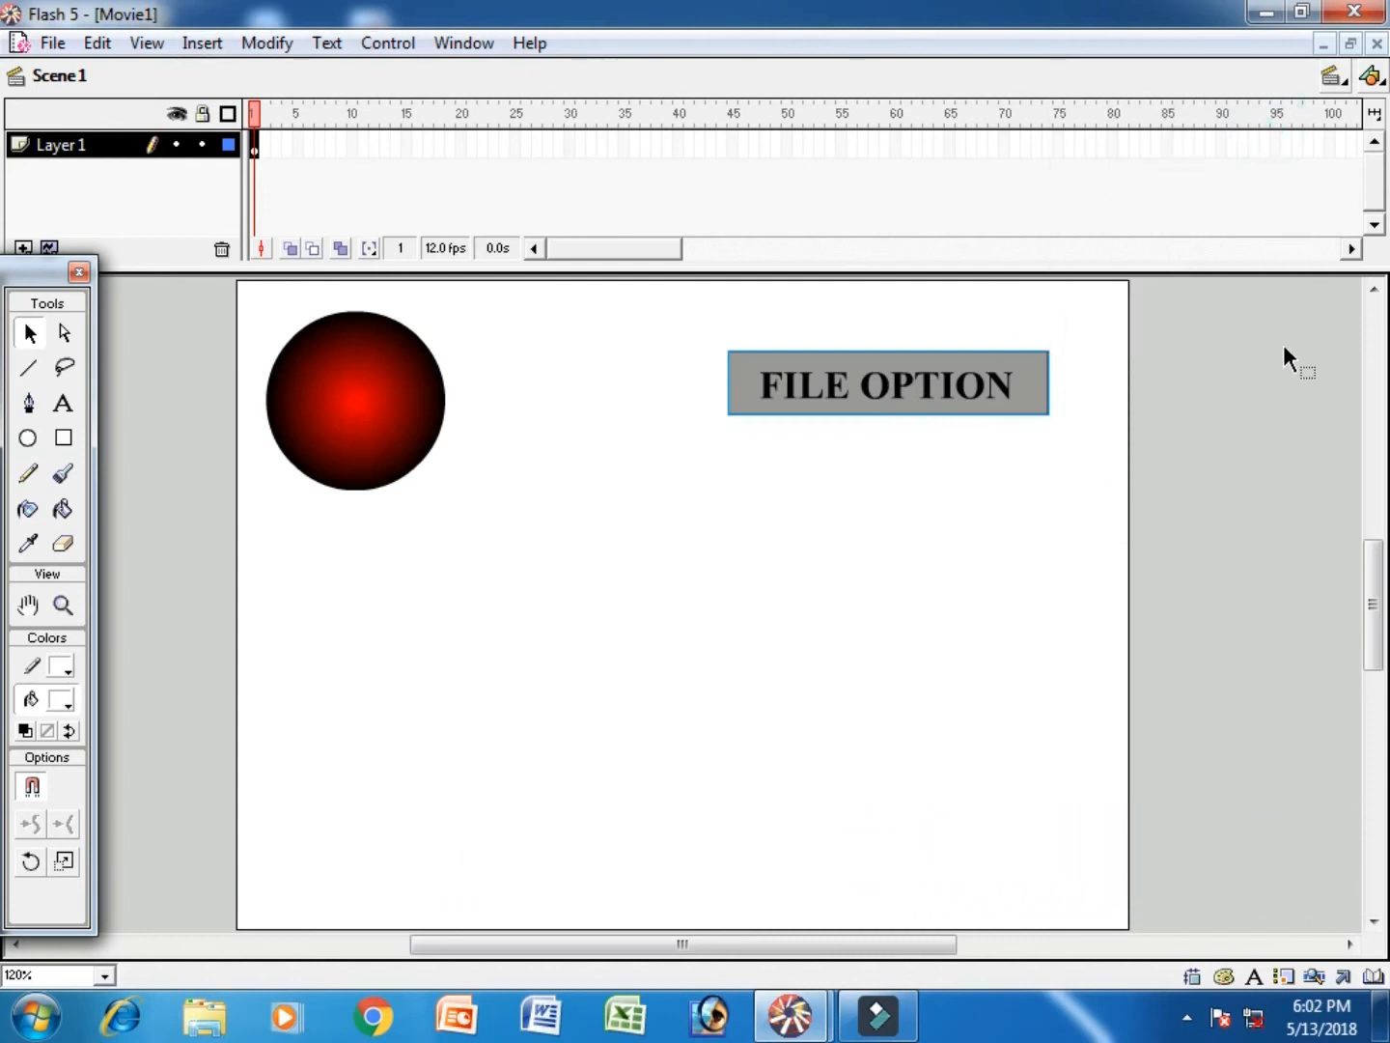
- Test the movie and try the pressed state of the red circle button and the FILE OPTION button
key(ctrl+Return)
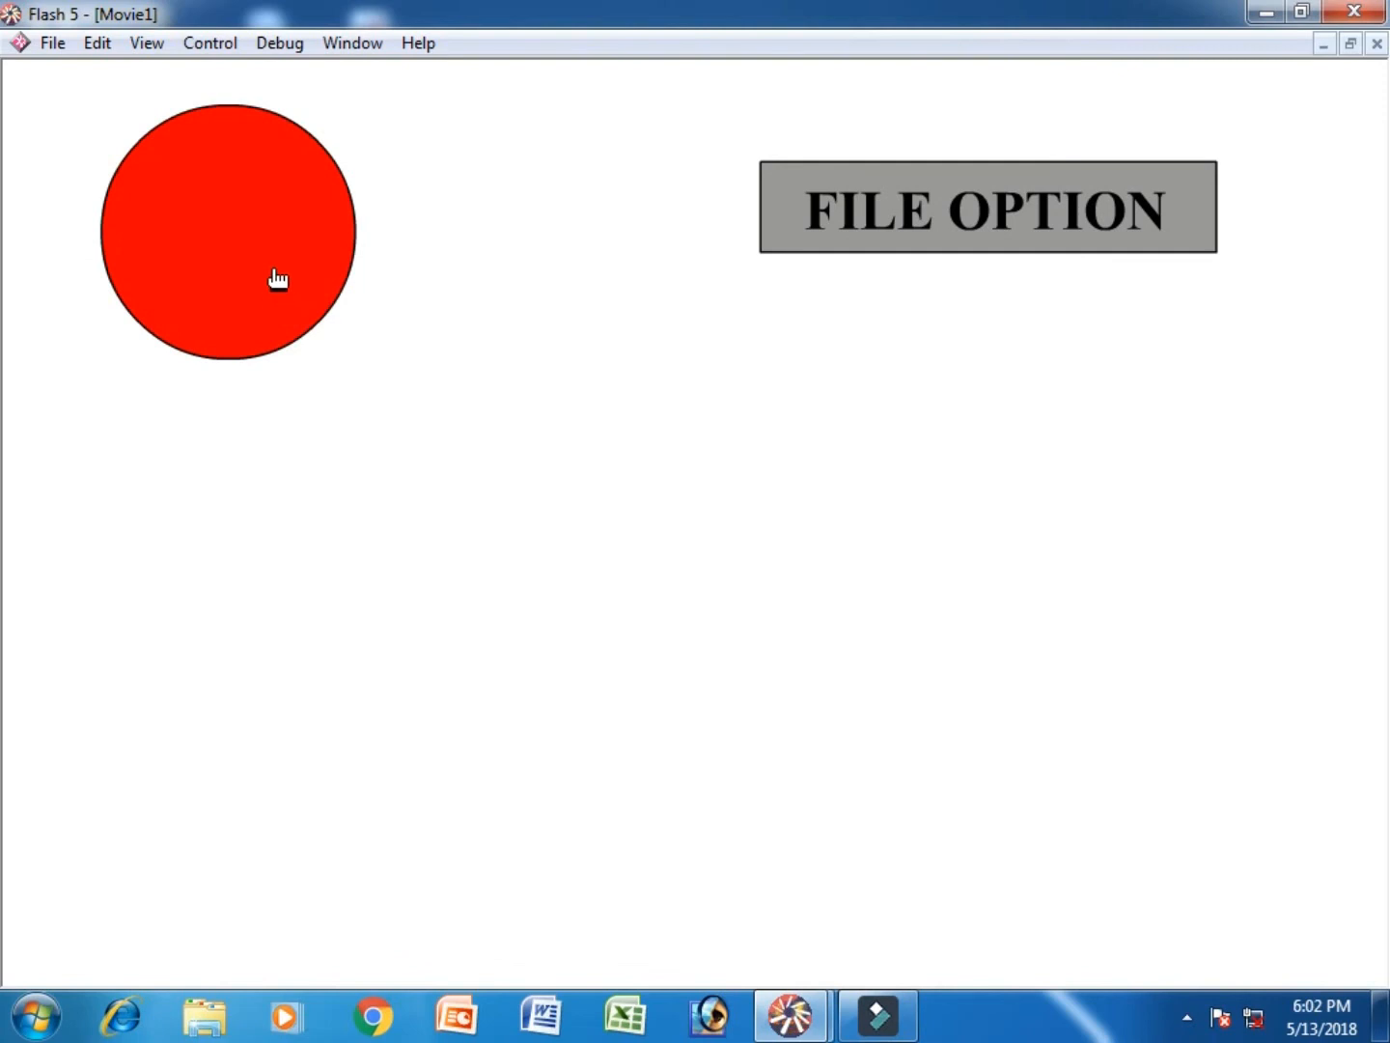
click(259, 265)
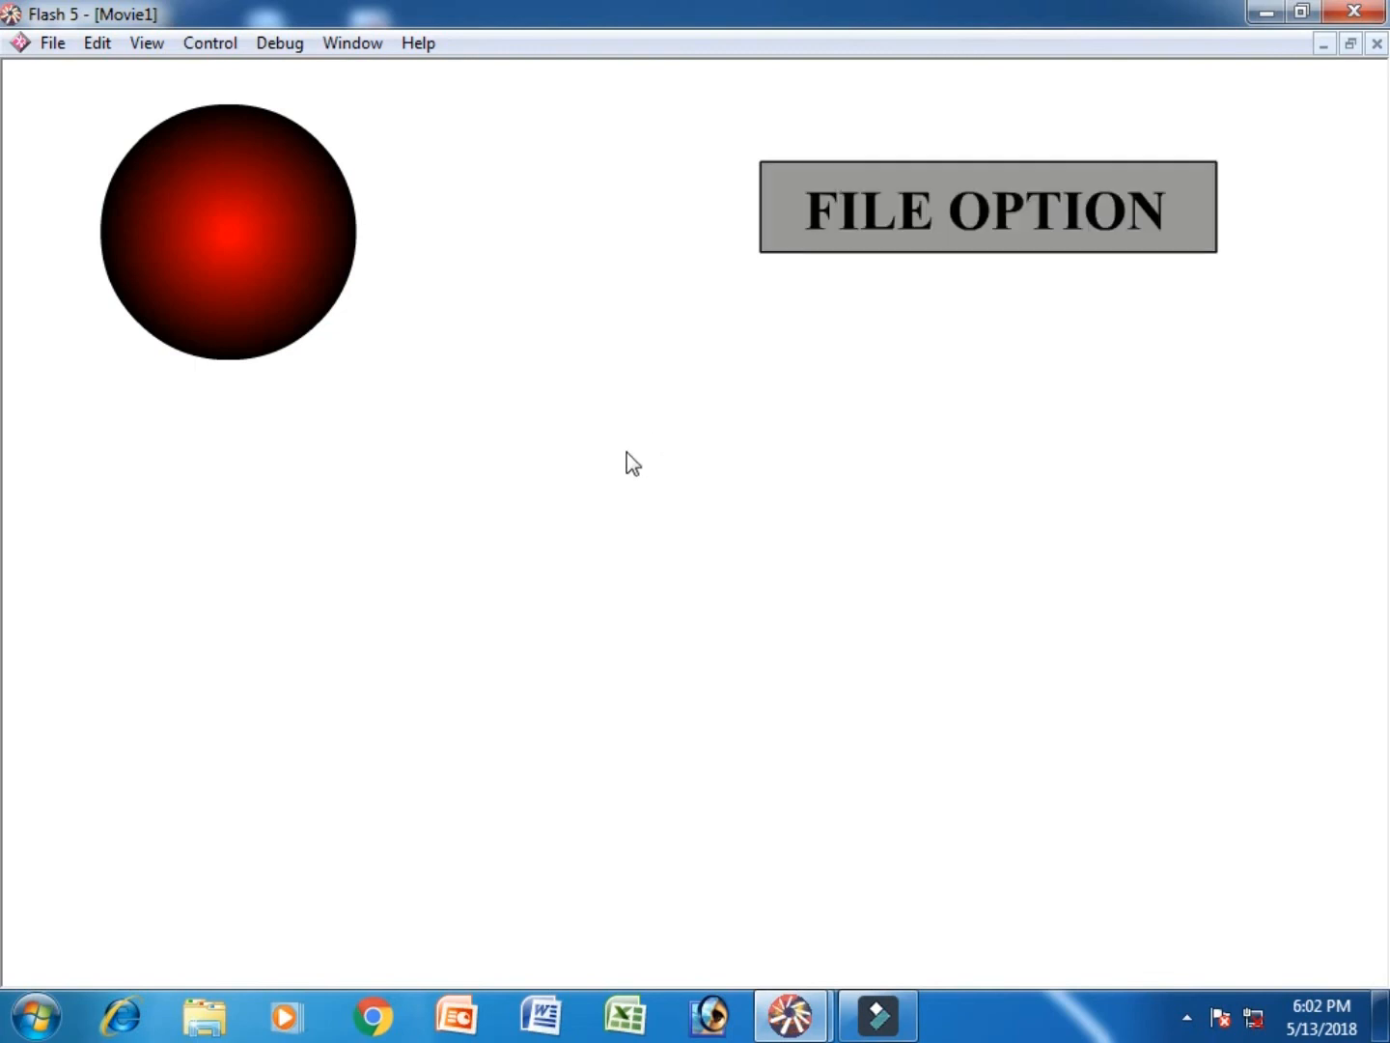
click(893, 213)
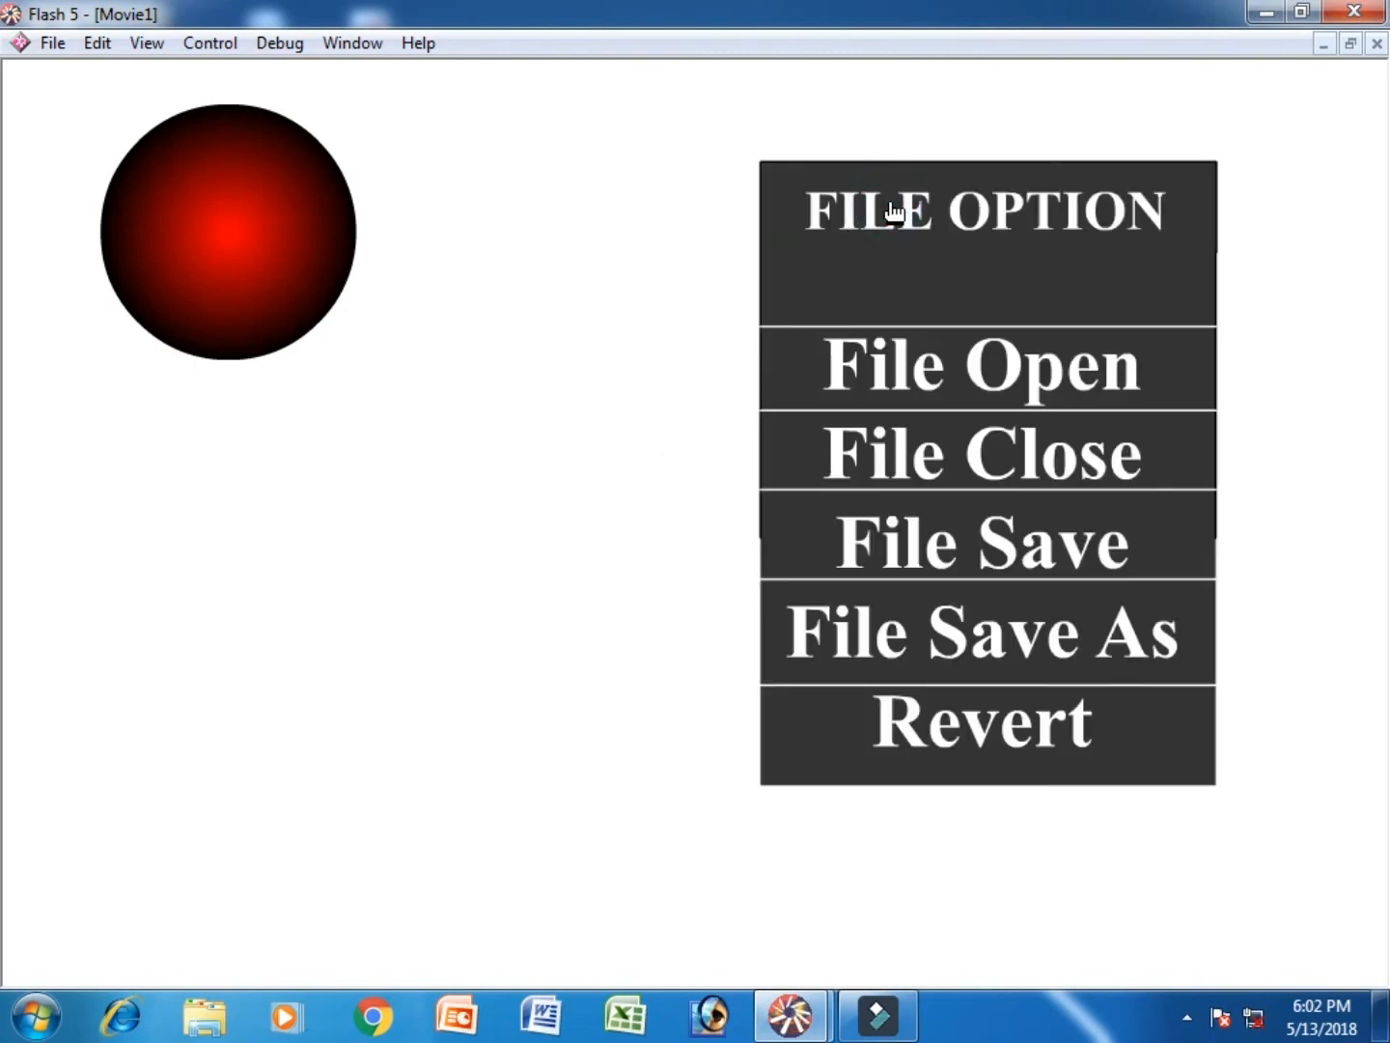